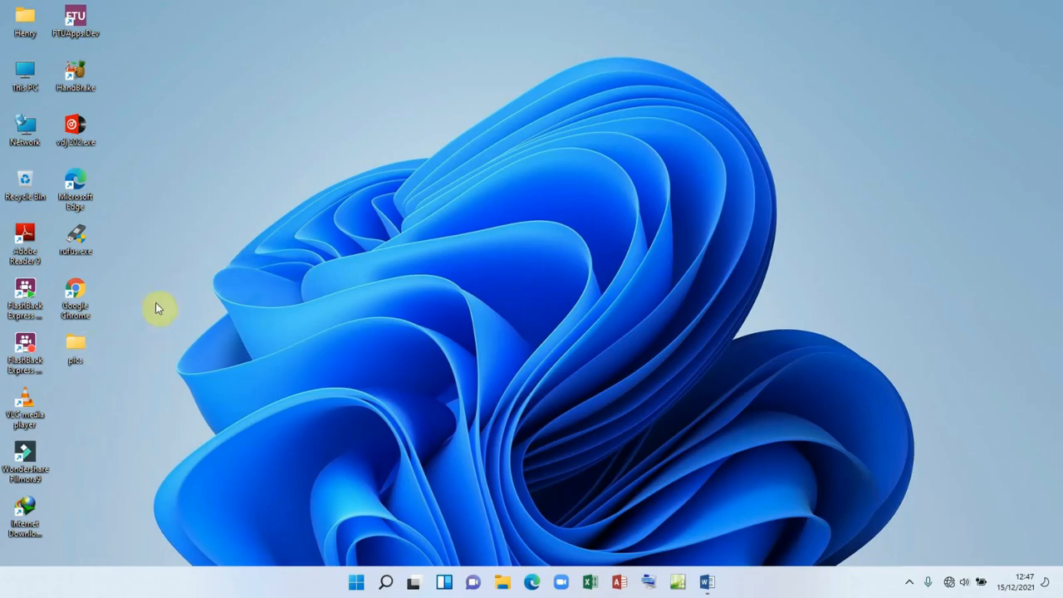
Step: Look through the images in the pics folder, then check the exam question document
{"action": "right_click", "coordinate": [75, 345]}
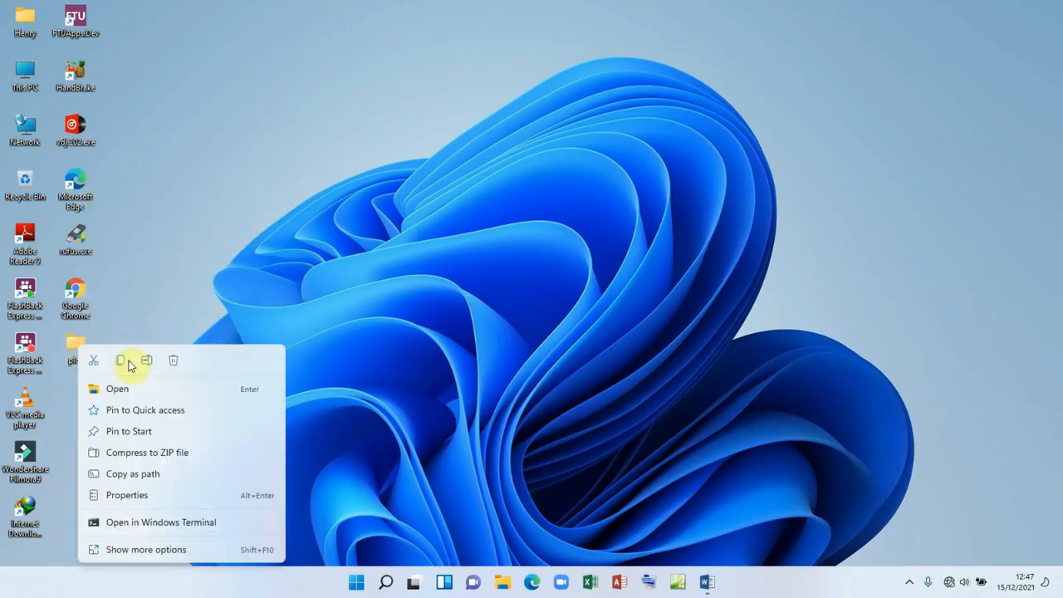
{"action": "left_click", "coordinate": [470, 278]}
{"action": "key", "text": "Return"}
{"action": "scroll", "coordinate": [581, 279], "scroll_direction": "down", "scroll_amount": 5}
{"action": "scroll", "coordinate": [606, 285], "scroll_direction": "down", "scroll_amount": 3}
{"action": "scroll", "coordinate": [607, 284], "scroll_direction": "up", "scroll_amount": 8}
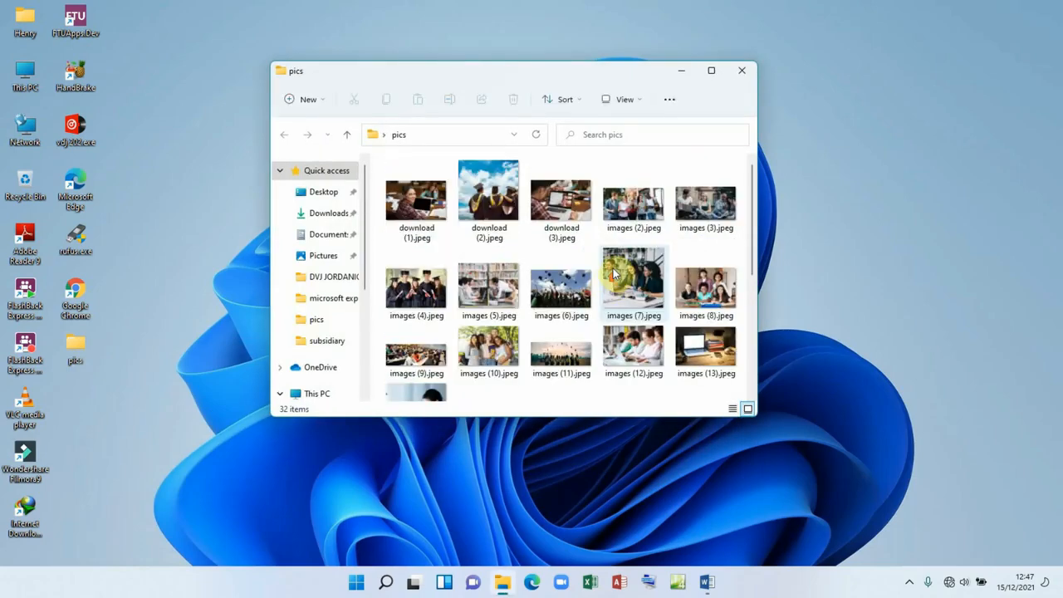
{"action": "left_click", "coordinate": [738, 74]}
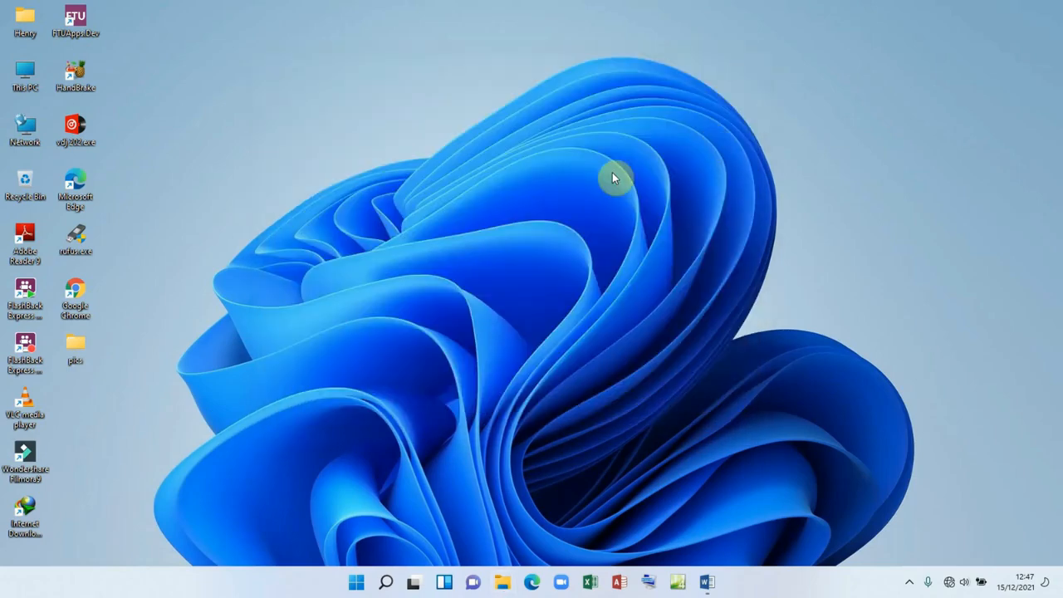
{"action": "left_click", "coordinate": [707, 581]}
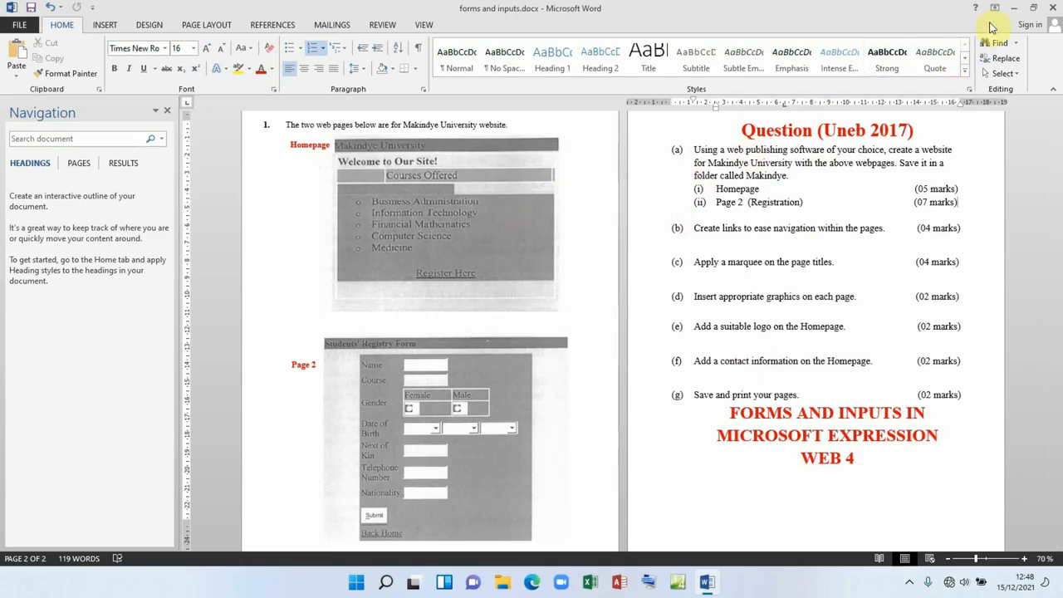
{"action": "left_click", "coordinate": [1013, 8]}
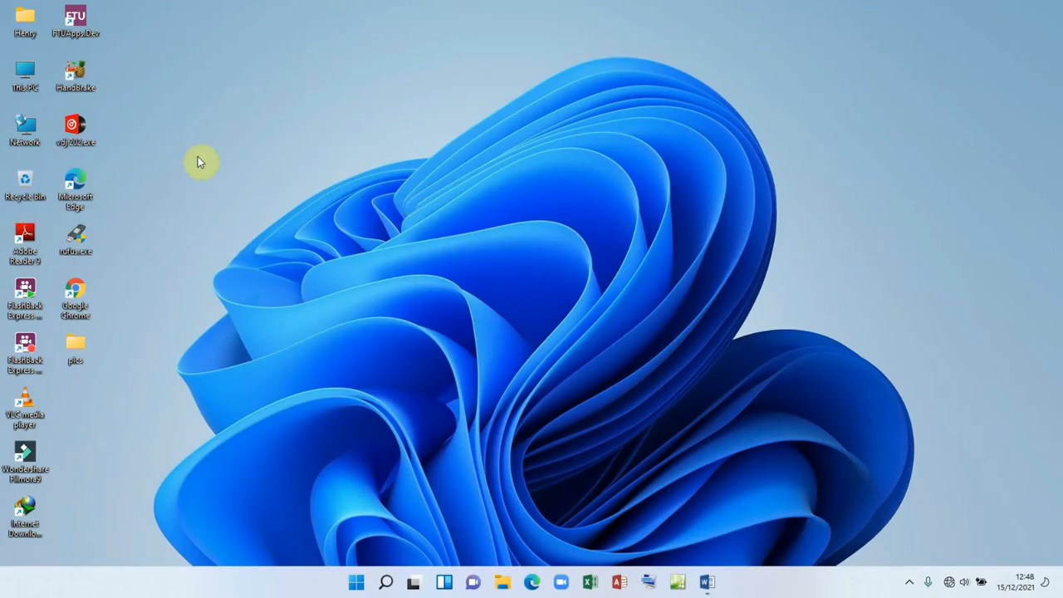
Step: Create a new desktop folder named Makindye and place it below the pics folder
{"action": "right_click", "coordinate": [155, 140]}
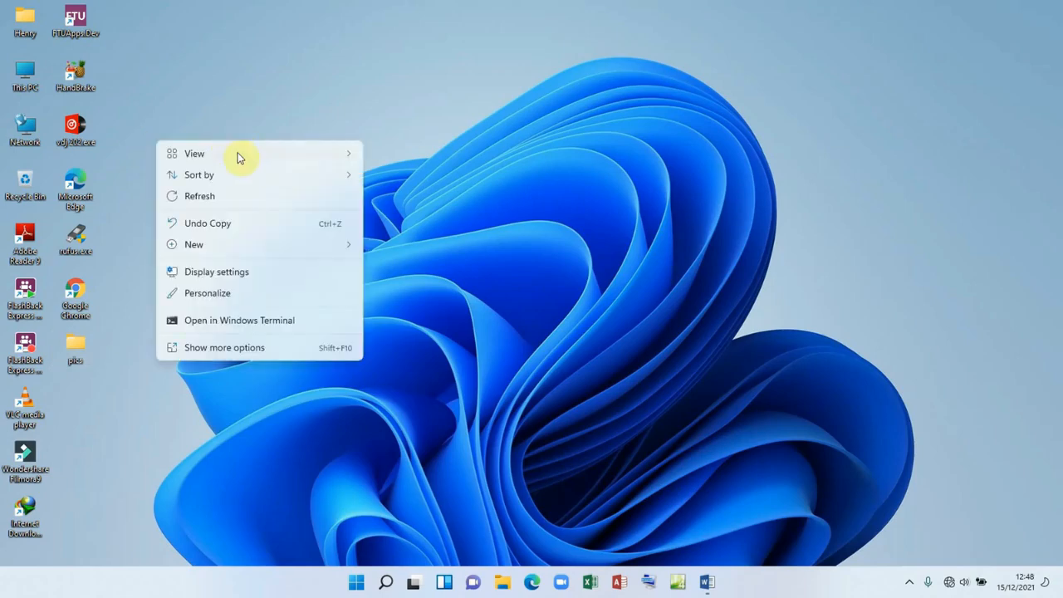
{"action": "mouse_move", "coordinate": [221, 251]}
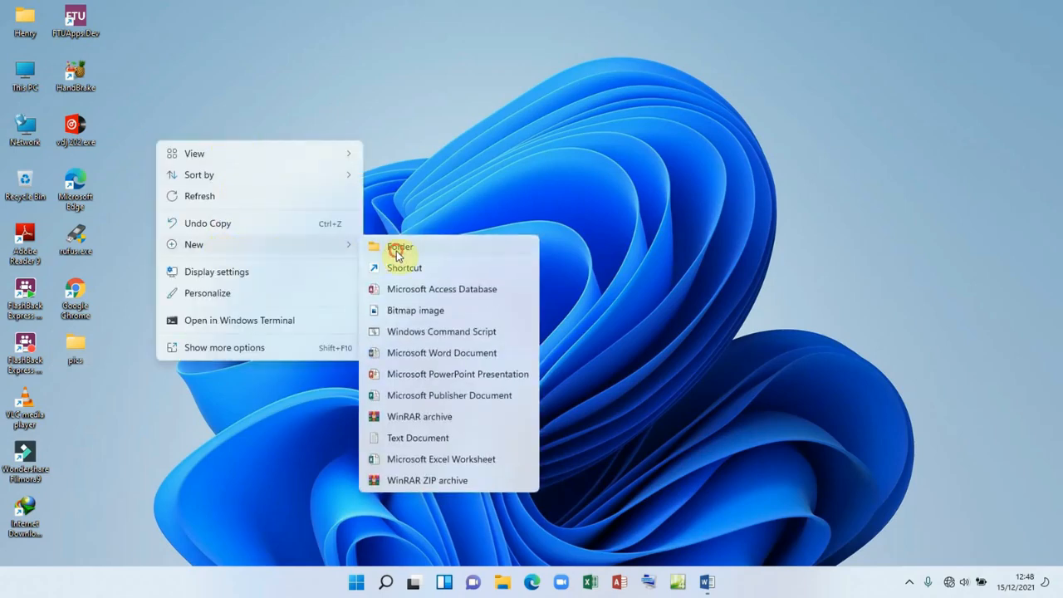
{"action": "left_click", "coordinate": [397, 248]}
{"action": "type", "text": "M"}
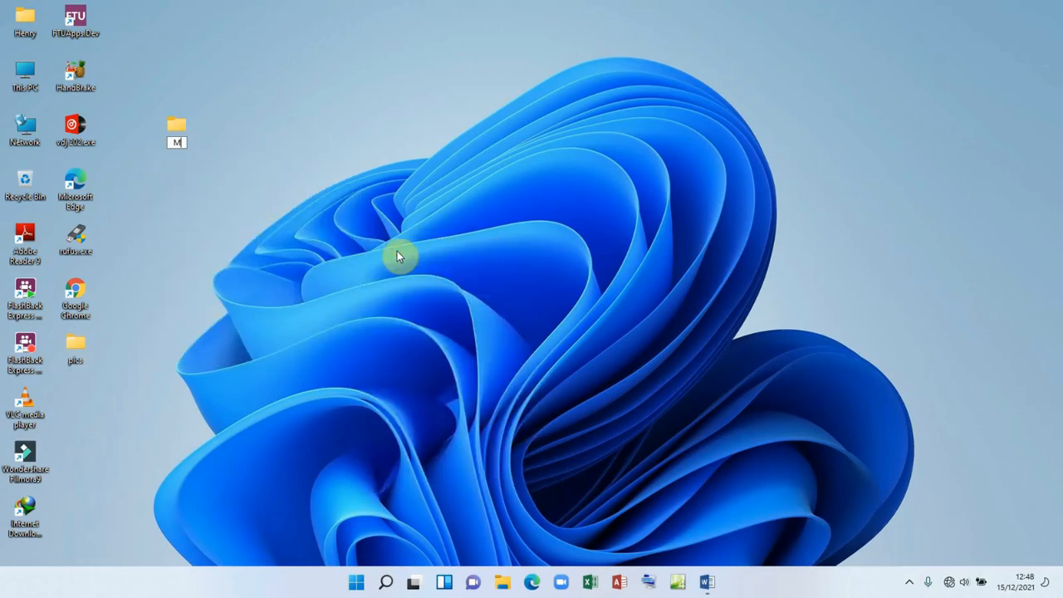
{"action": "type", "text": "akindye"}
{"action": "key", "text": "Return"}
{"action": "left_click_drag", "start_coordinate": [178, 132], "coordinate": [73, 407]}
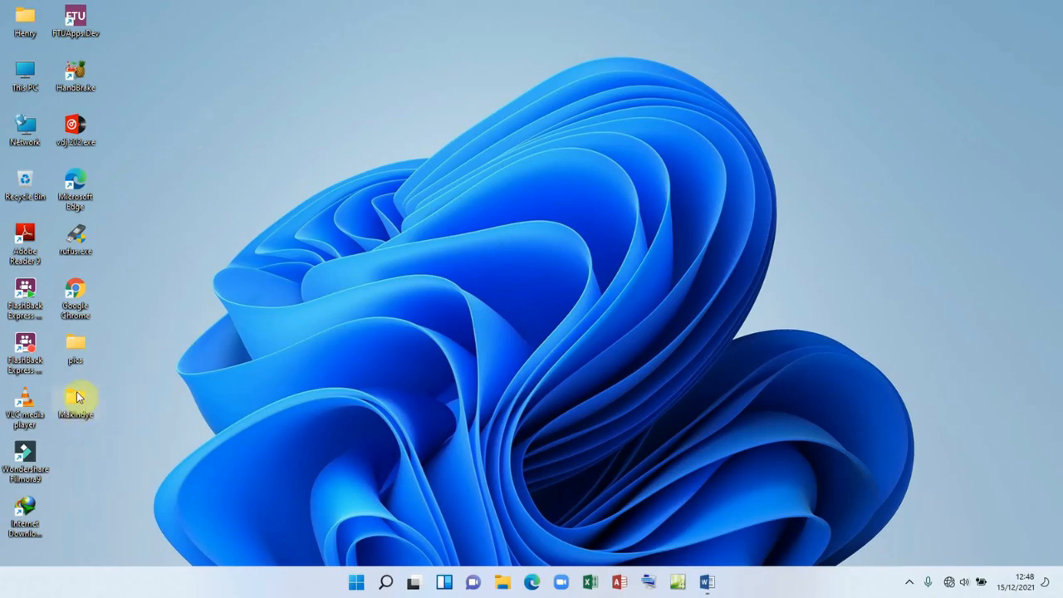
Step: Copy the pics folder into the Makindye folder
{"action": "right_click", "coordinate": [75, 397]}
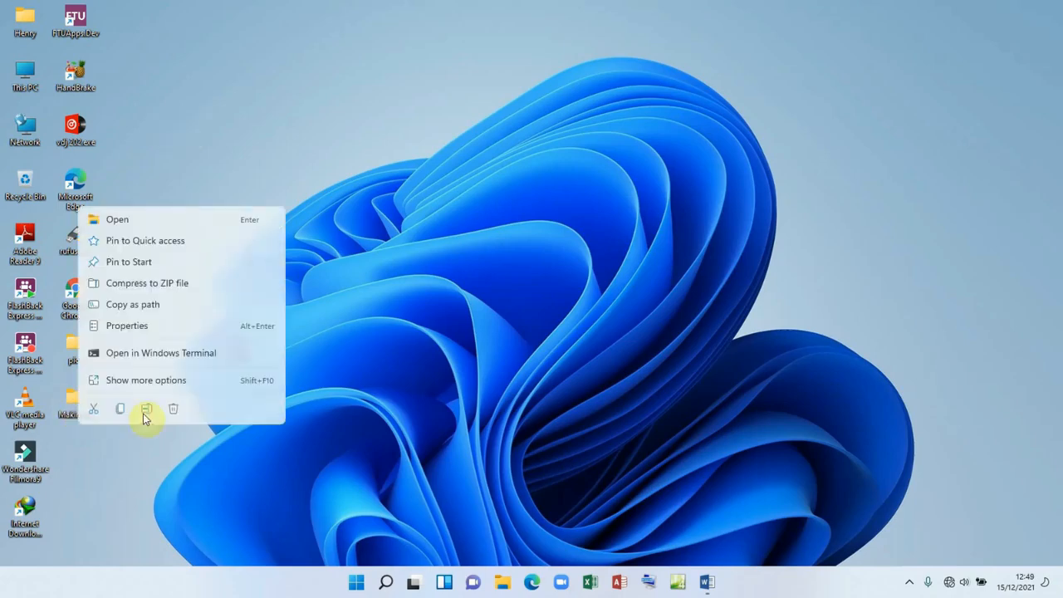
{"action": "left_click", "coordinate": [133, 221]}
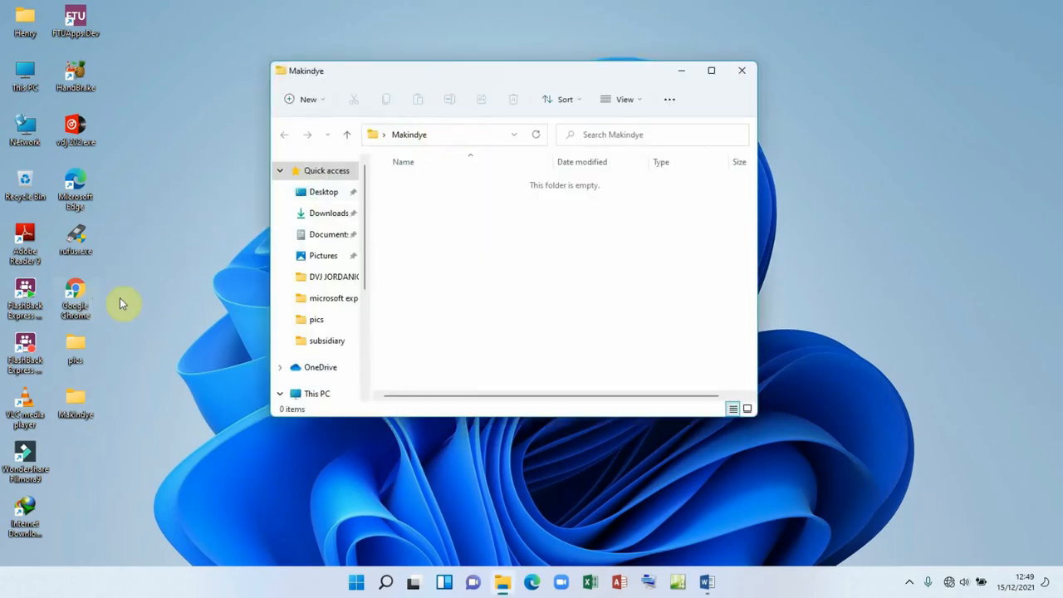
{"action": "right_click", "coordinate": [74, 345]}
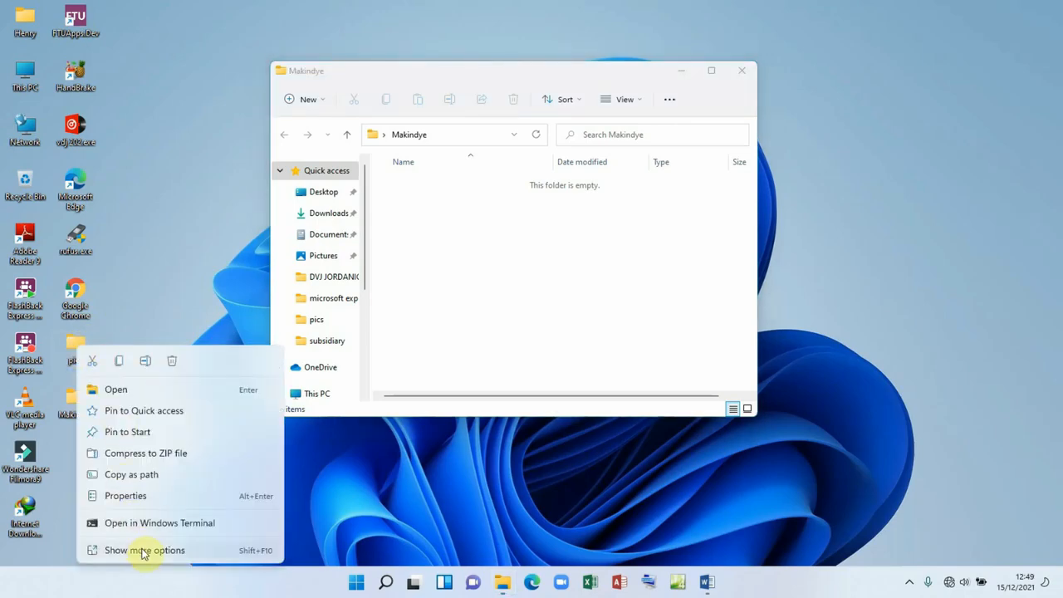
{"action": "left_click", "coordinate": [143, 551]}
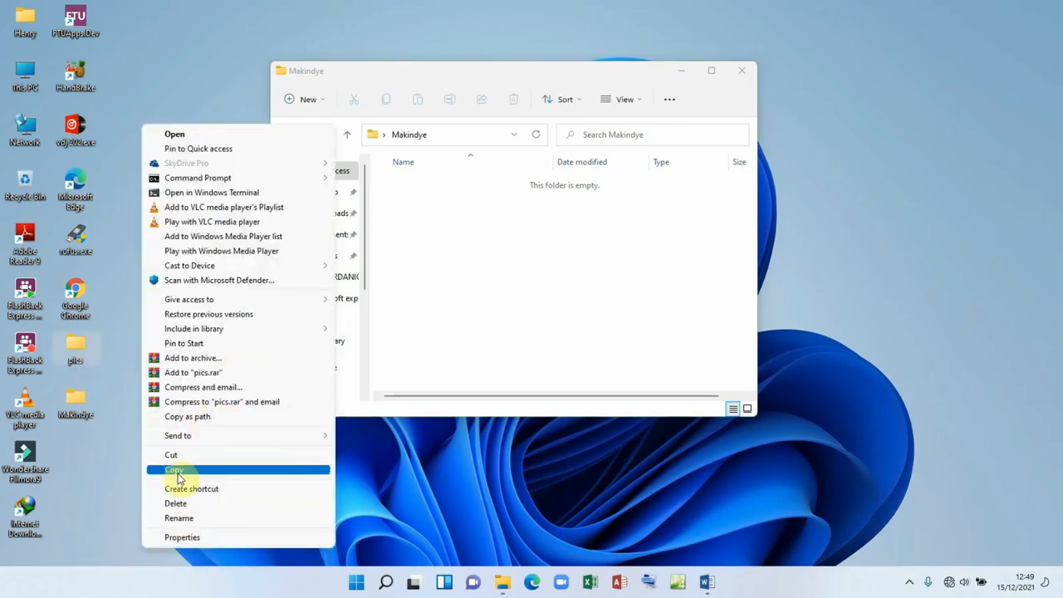
{"action": "left_click", "coordinate": [177, 478]}
{"action": "right_click", "coordinate": [426, 208]}
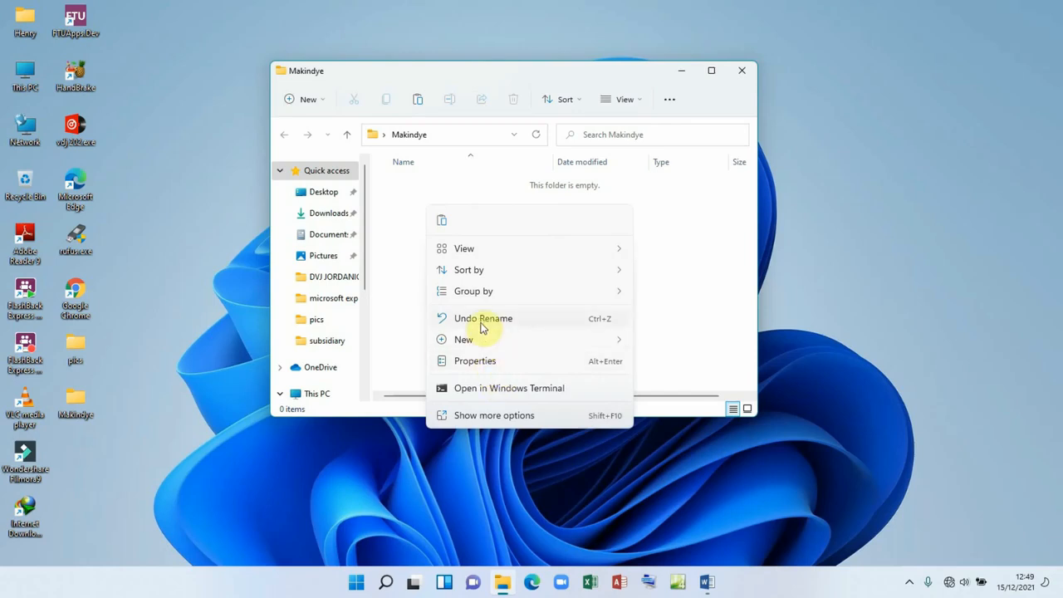
{"action": "left_click", "coordinate": [511, 417]}
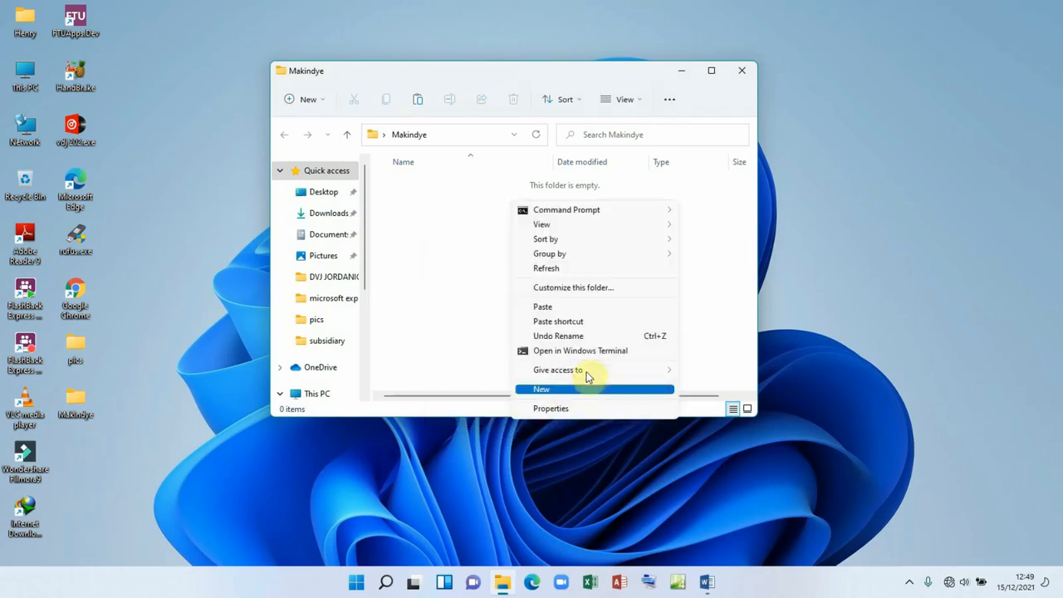
{"action": "left_click", "coordinate": [563, 308]}
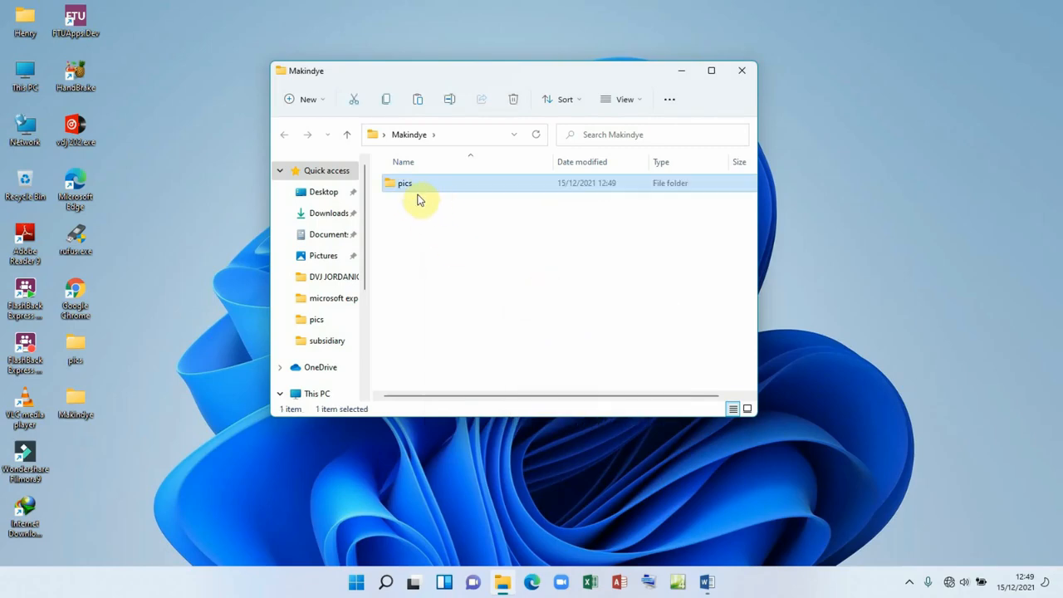
{"action": "left_click", "coordinate": [741, 71]}
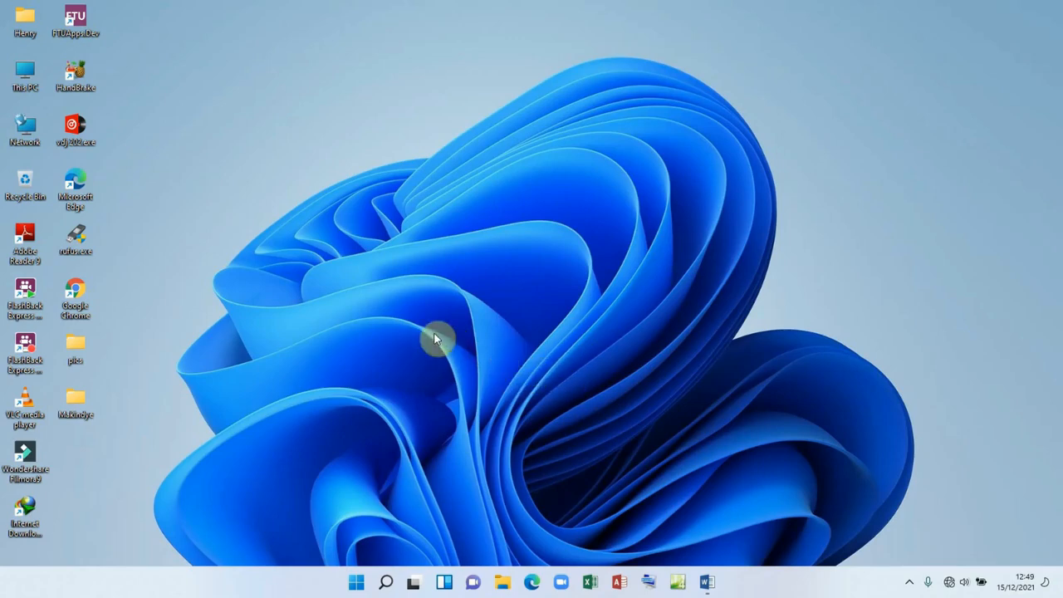
Step: Launch Expression Web 4 and close the blank Untitled_1.html page
{"action": "left_click", "coordinate": [678, 583]}
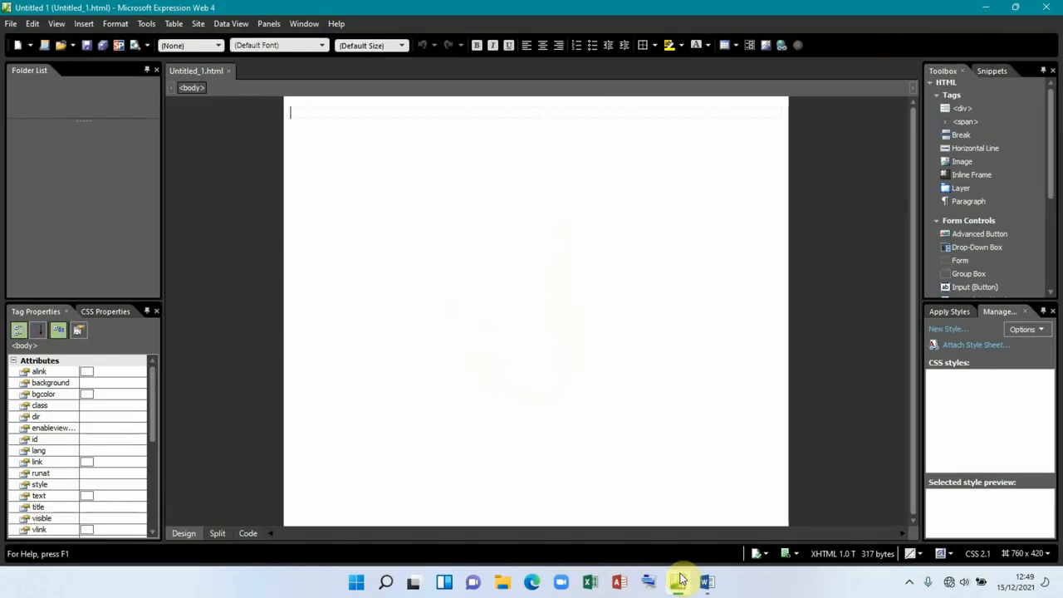
{"action": "left_click", "coordinate": [230, 71]}
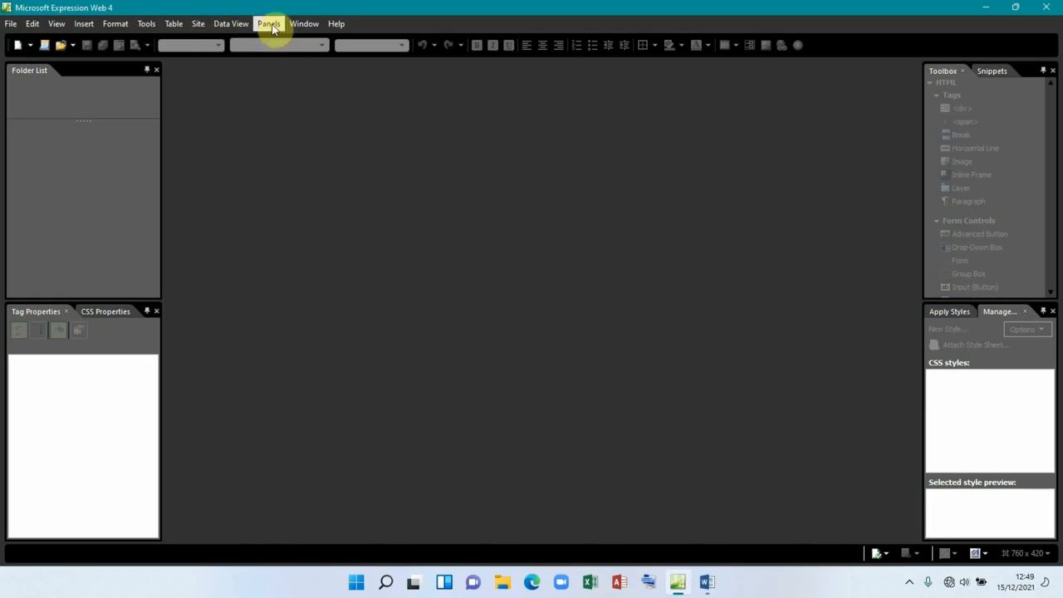
{"action": "left_click", "coordinate": [198, 27]}
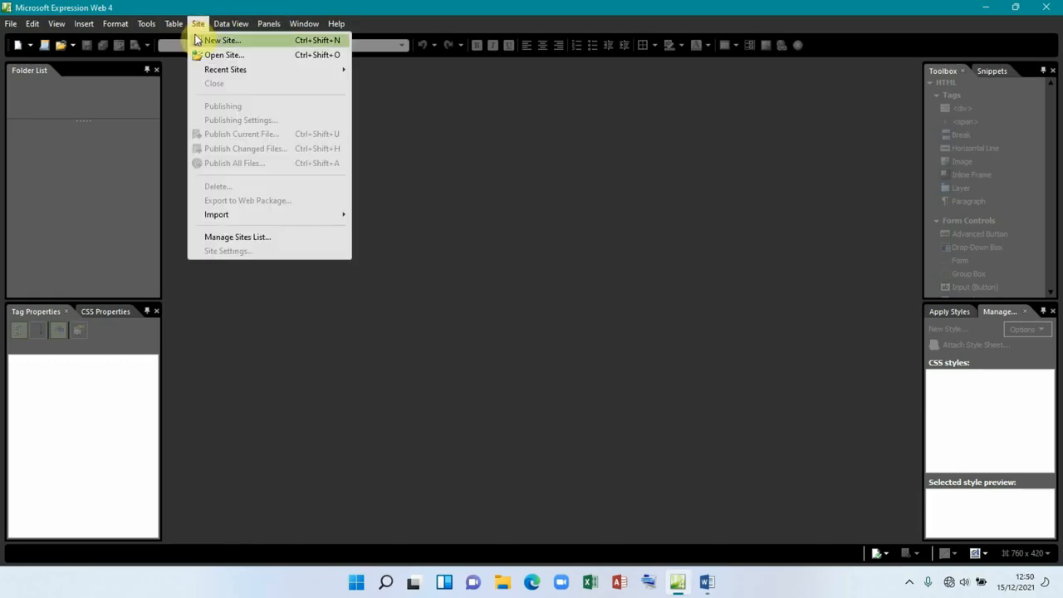
Step: Start a new site from the Small Business 3 template after previewing the Organization and Personal templates
{"action": "left_click", "coordinate": [238, 41]}
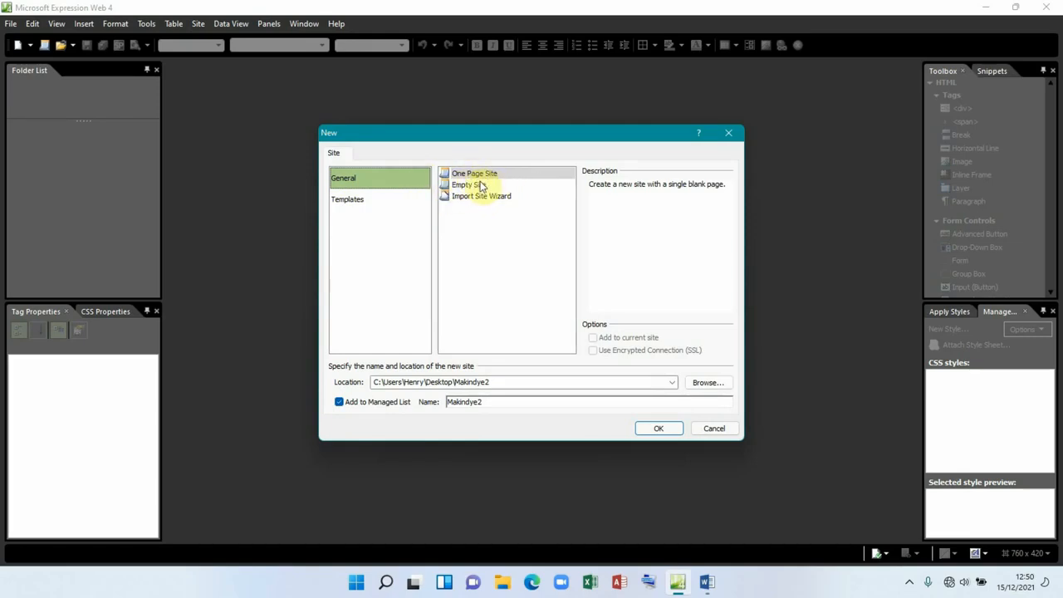
{"action": "left_click", "coordinate": [359, 206]}
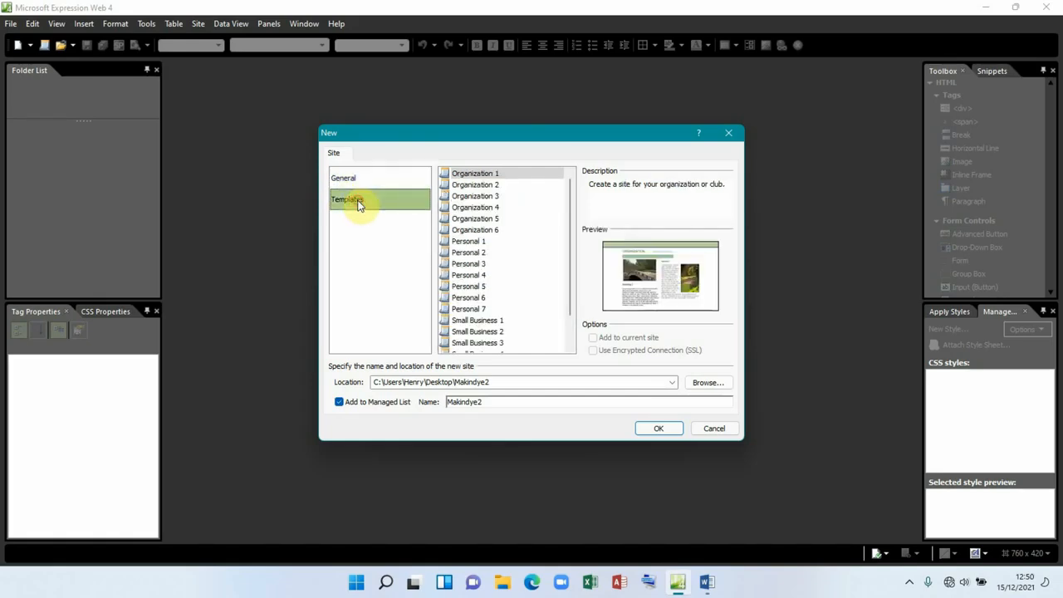
{"action": "left_click", "coordinate": [475, 185]}
{"action": "left_click", "coordinate": [474, 197]}
{"action": "left_click", "coordinate": [469, 208]}
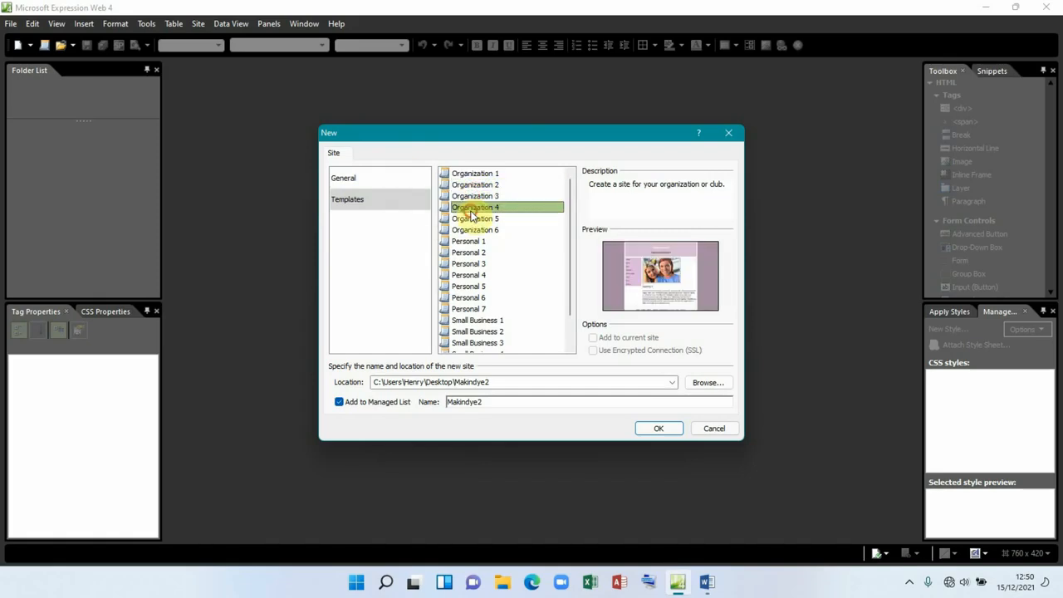
{"action": "left_click", "coordinate": [475, 219]}
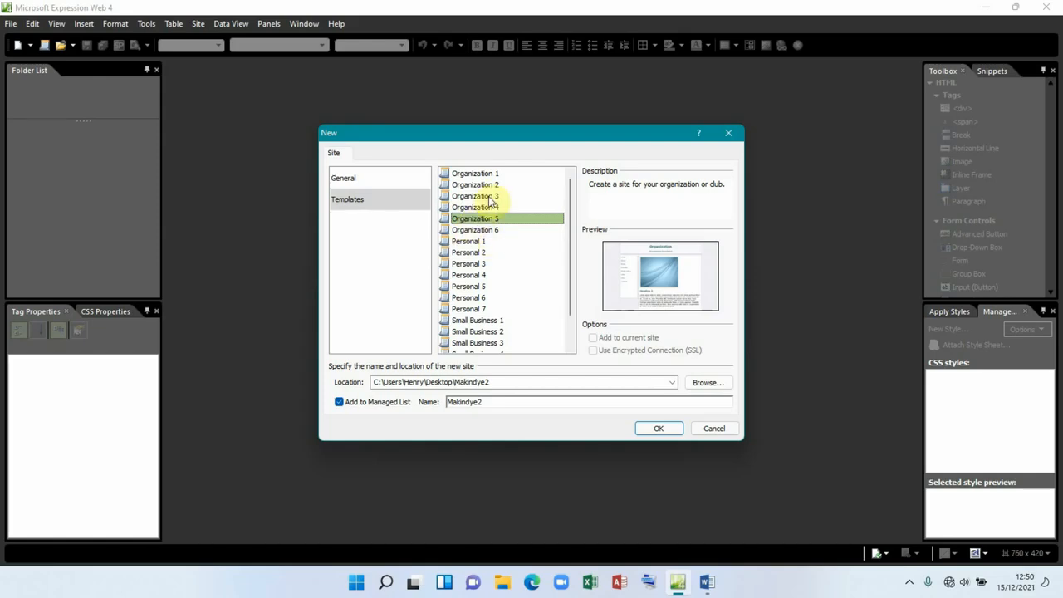
{"action": "left_click", "coordinate": [472, 263]}
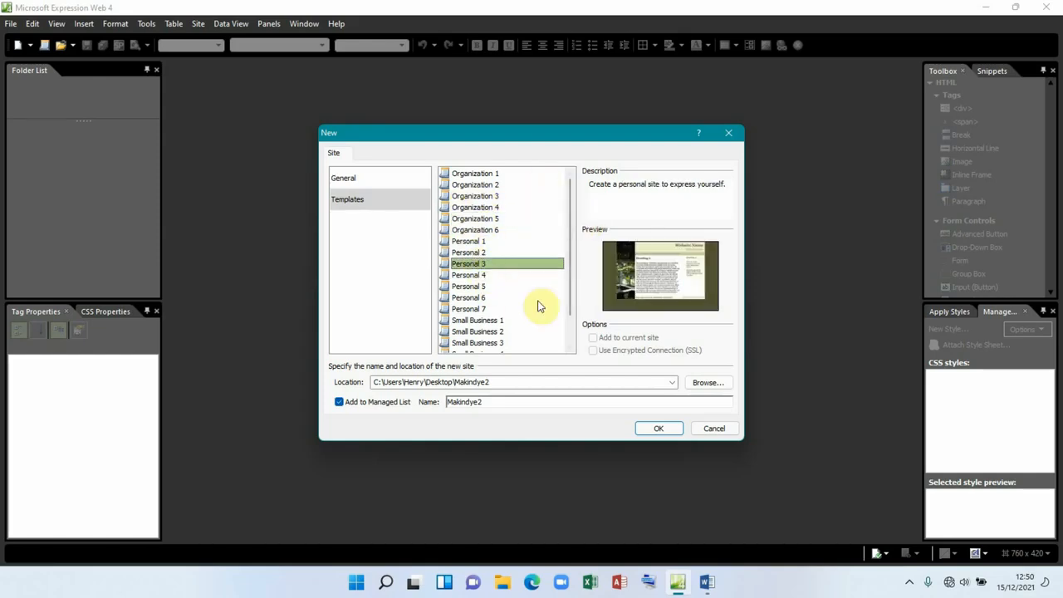
{"action": "left_click", "coordinate": [480, 344]}
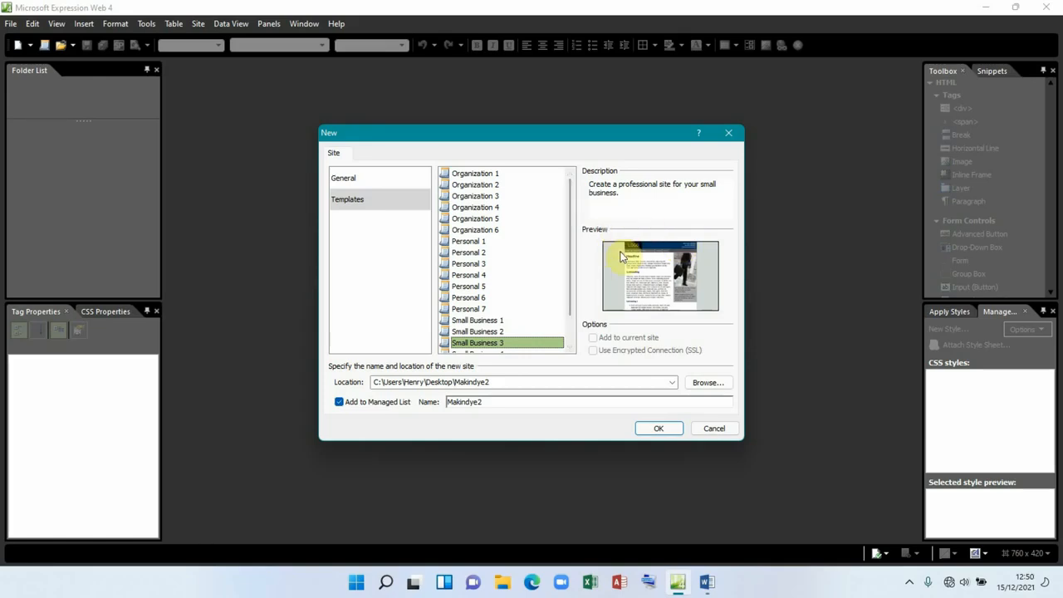
Step: Set the site location to the desktop Makindye folder and create the site
{"action": "left_click", "coordinate": [704, 383]}
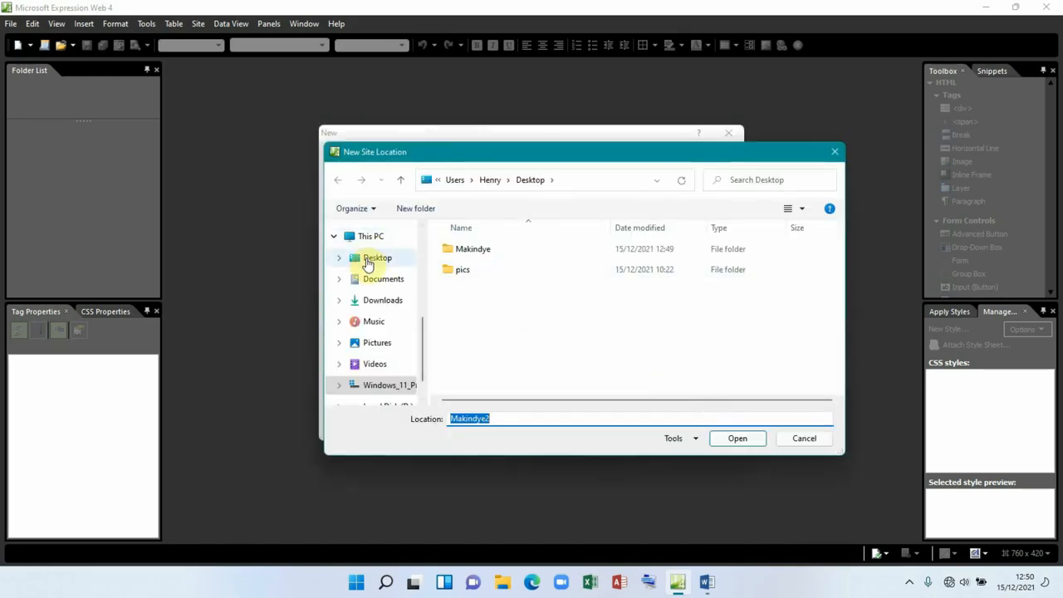
{"action": "left_click", "coordinate": [368, 261]}
{"action": "left_click", "coordinate": [479, 254]}
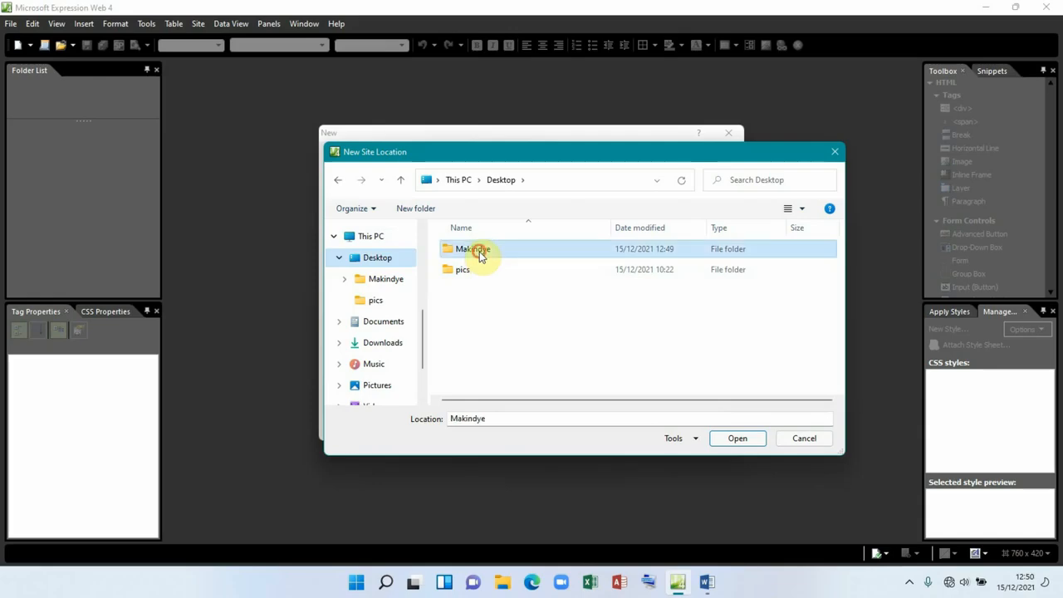
{"action": "left_click", "coordinate": [738, 438]}
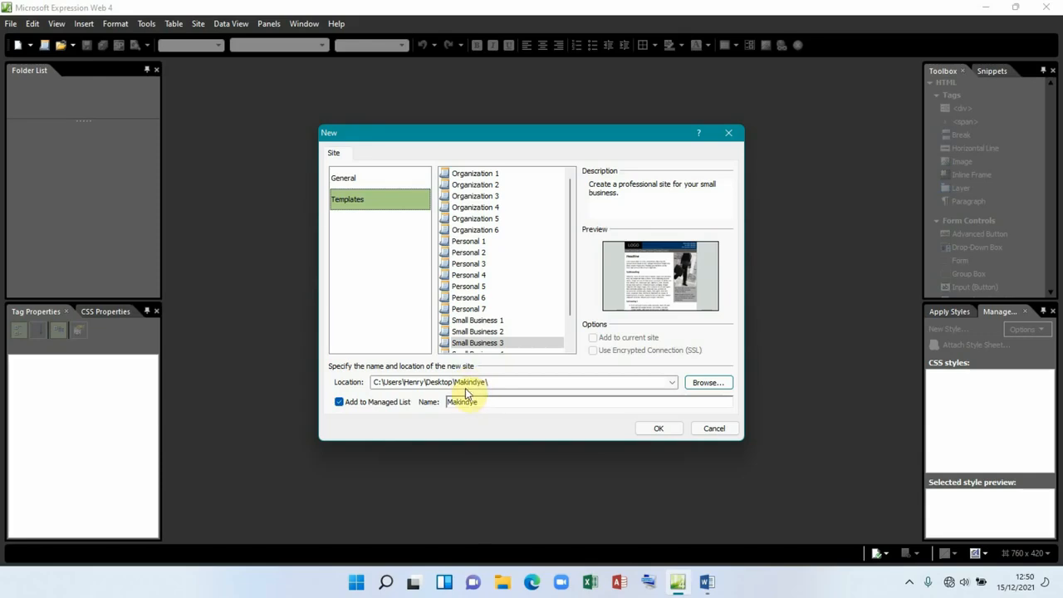
{"action": "left_click", "coordinate": [651, 429]}
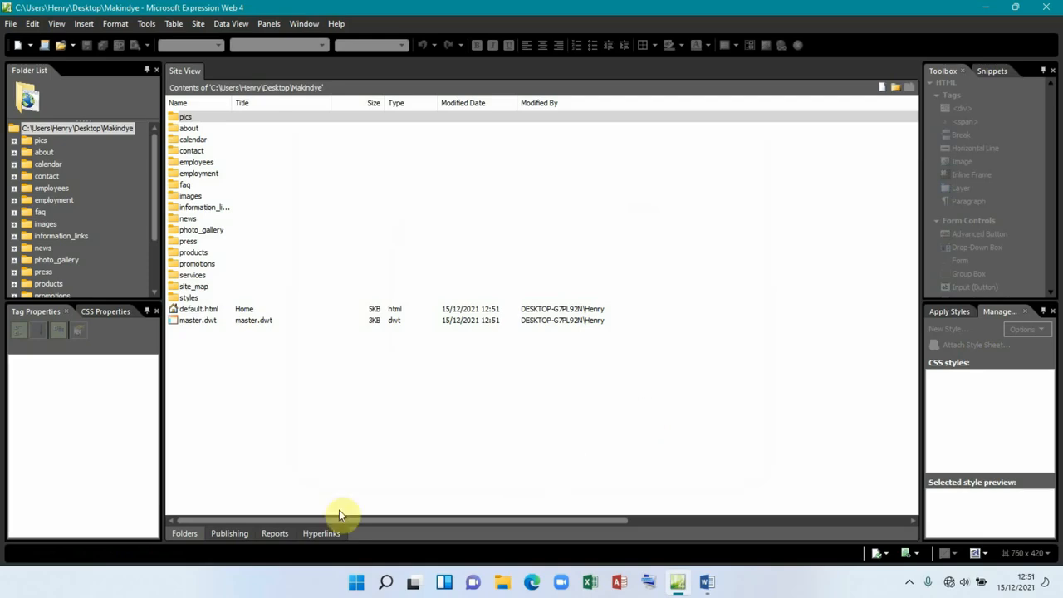
Step: Inspect the site's master.dwt, styles folder and images folder contents
{"action": "left_click", "coordinate": [209, 321]}
{"action": "left_click", "coordinate": [194, 298]}
{"action": "left_click", "coordinate": [186, 198]}
{"action": "double_click", "coordinate": [186, 197]}
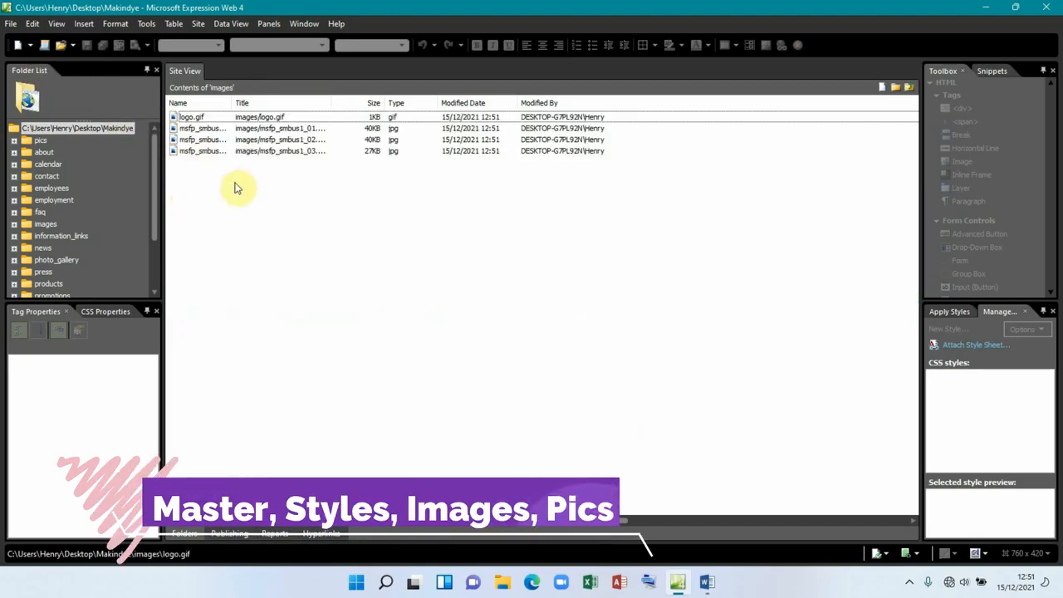
{"action": "key", "text": "BackSpace"}
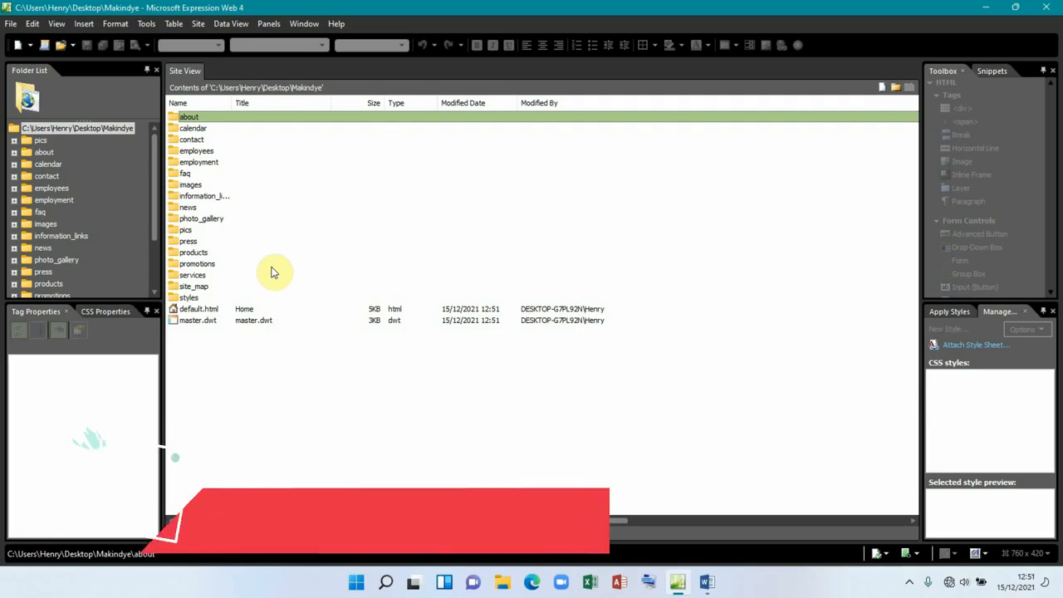
Step: Delete every site item except images, pics, styles and master.dwt, confirming with Yes to All
{"action": "key", "text": "ctrl+a"}
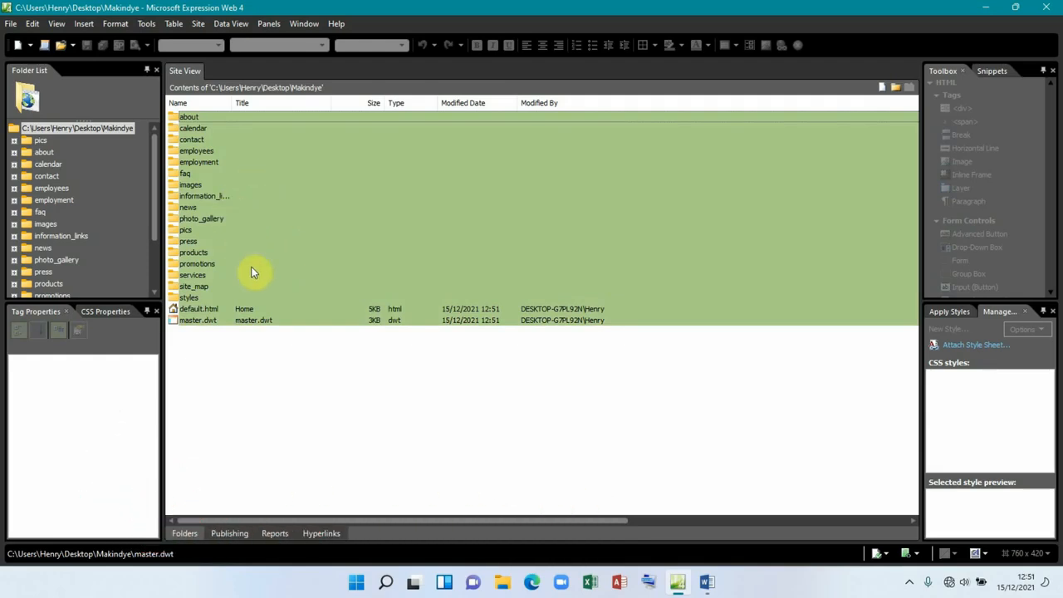
{"action": "left_click", "coordinate": [200, 322], "text": "ctrl"}
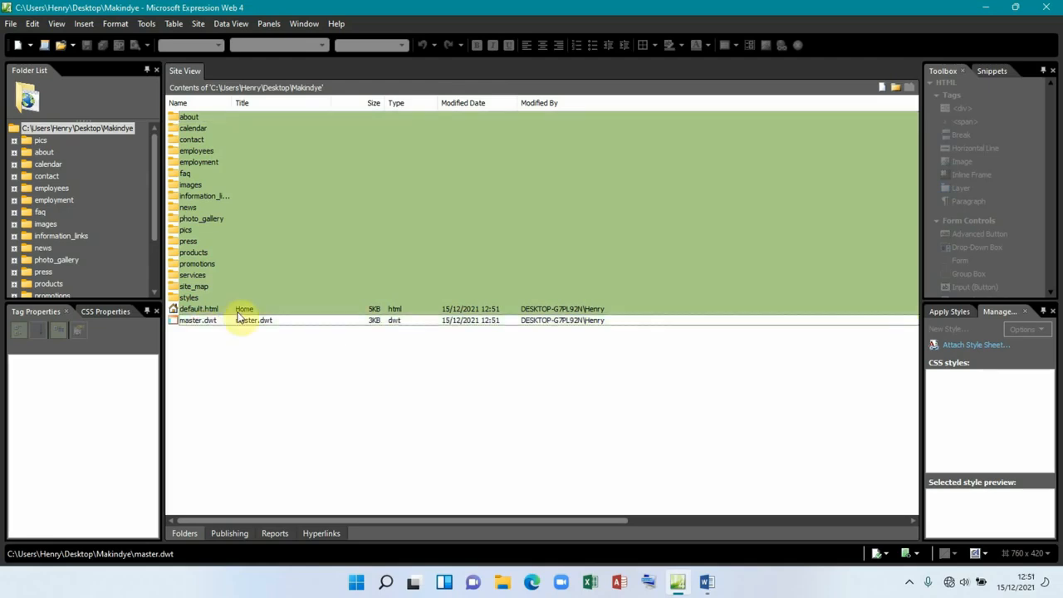
{"action": "left_click", "coordinate": [199, 298], "text": "ctrl"}
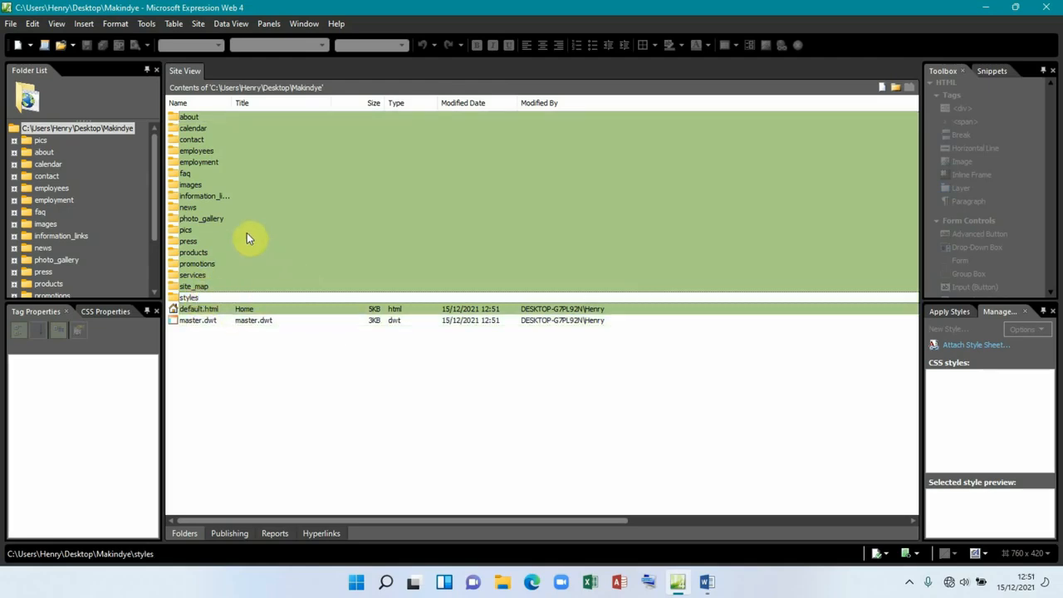
{"action": "left_click", "coordinate": [187, 231], "text": "ctrl"}
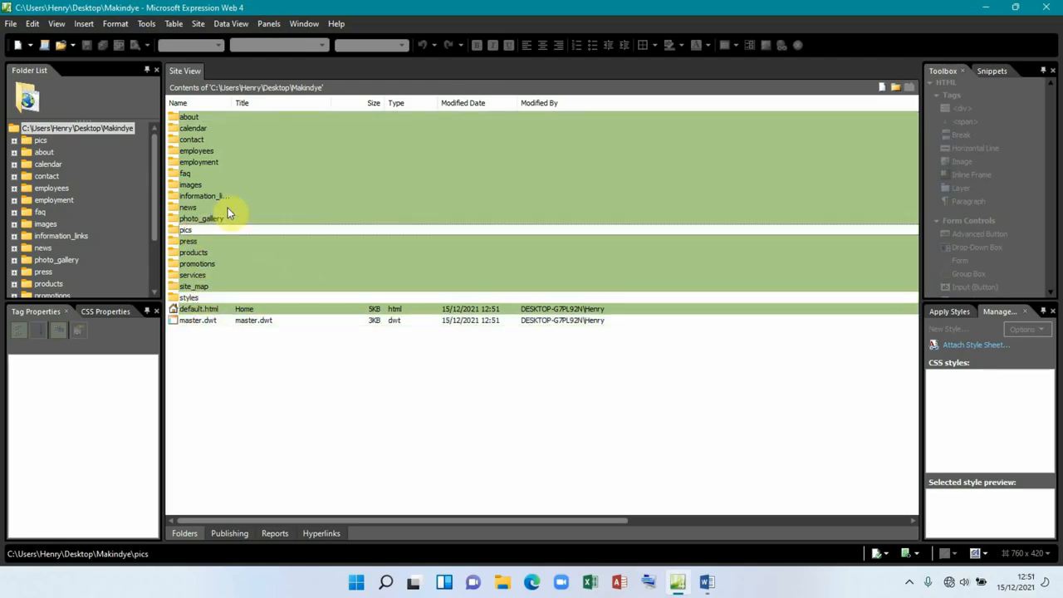
{"action": "left_click", "coordinate": [192, 184], "text": "ctrl"}
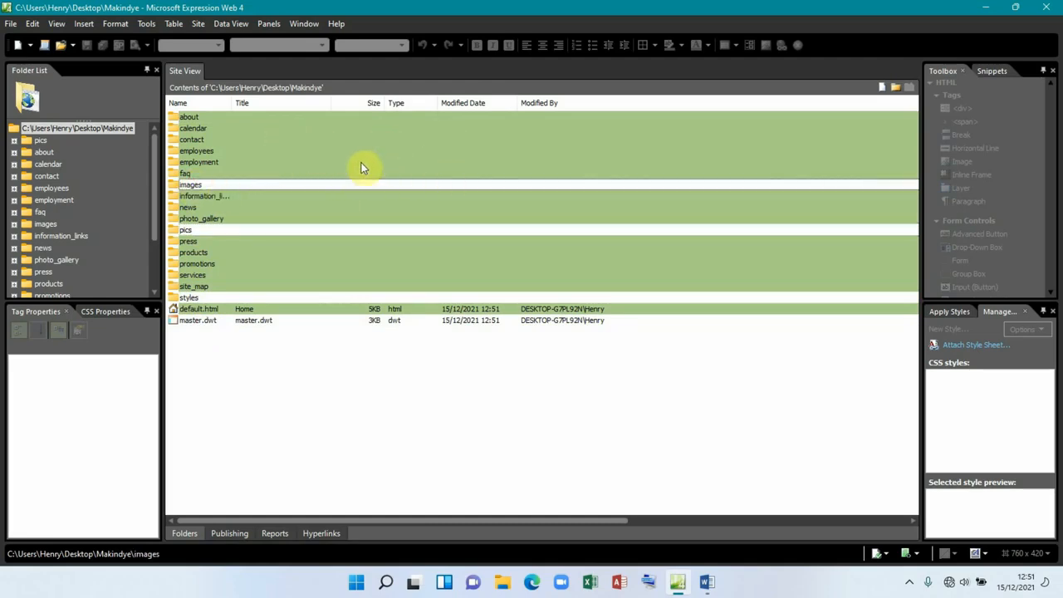
{"action": "right_click", "coordinate": [475, 145]}
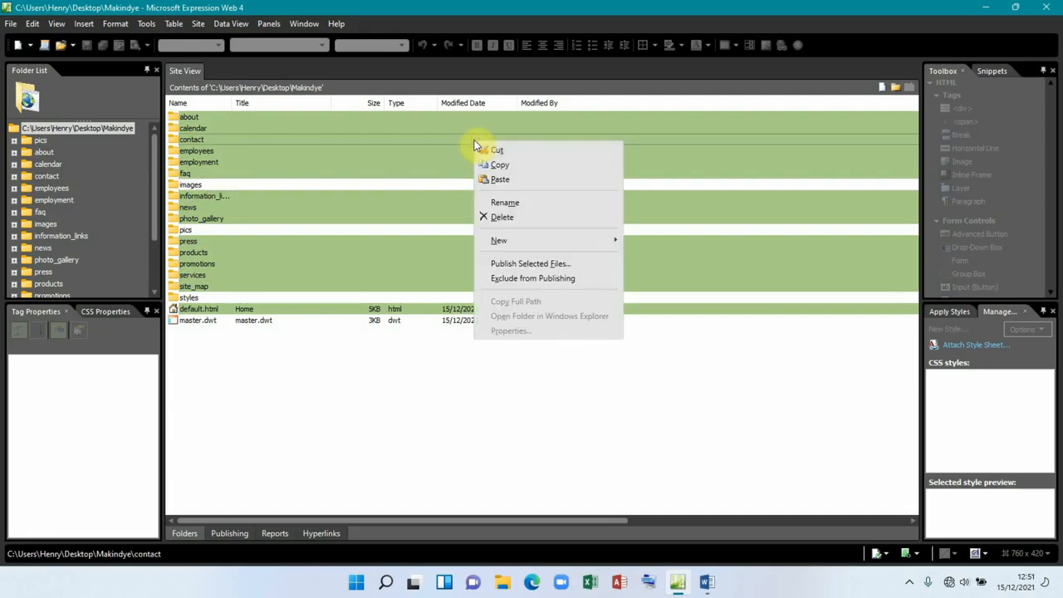
{"action": "left_click", "coordinate": [509, 216]}
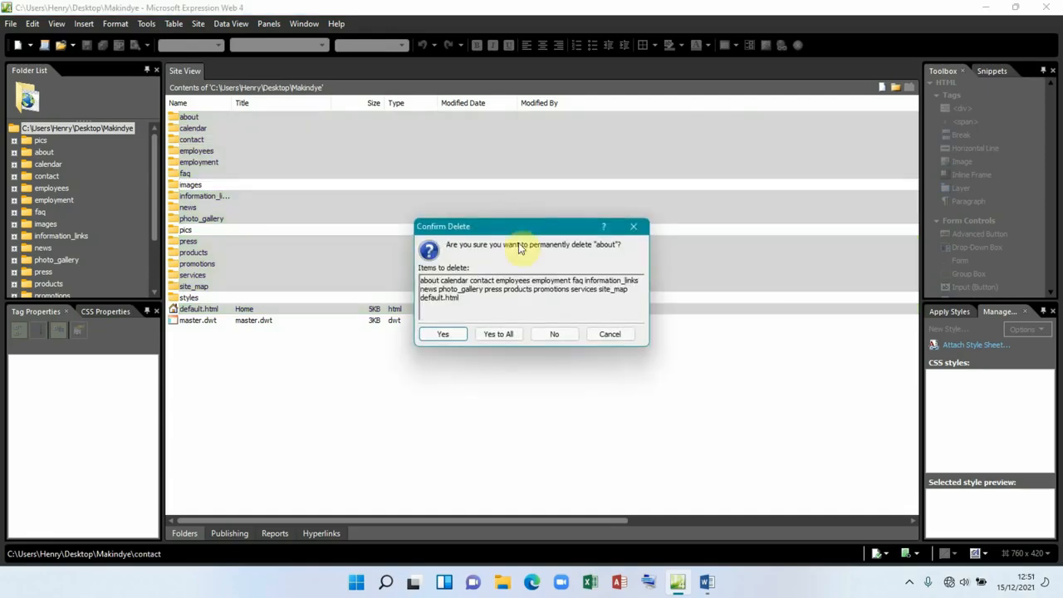
{"action": "left_click", "coordinate": [500, 332]}
{"action": "left_click", "coordinate": [573, 304]}
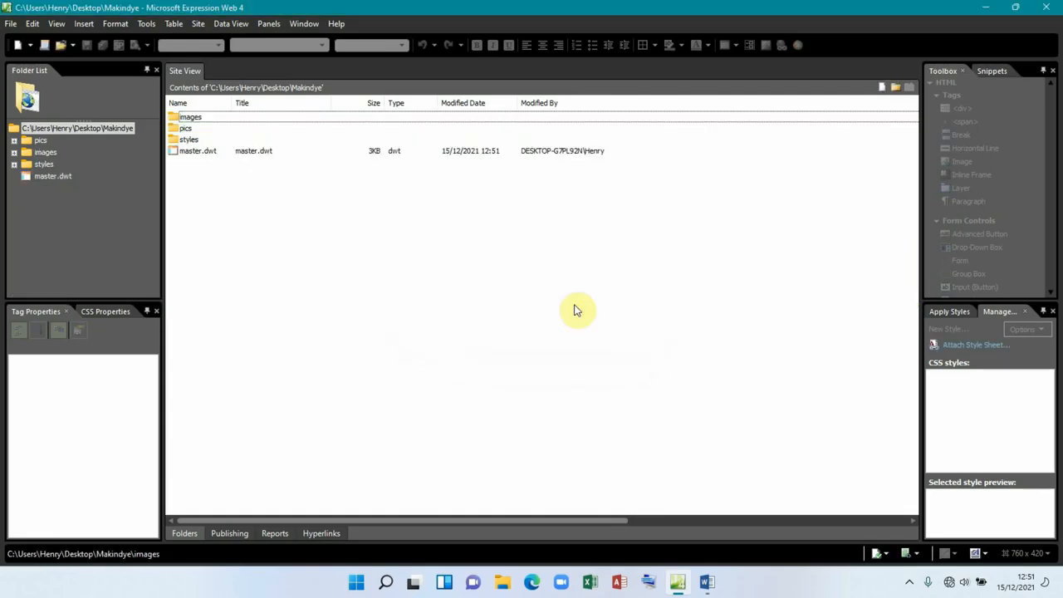
{"action": "left_click", "coordinate": [213, 154]}
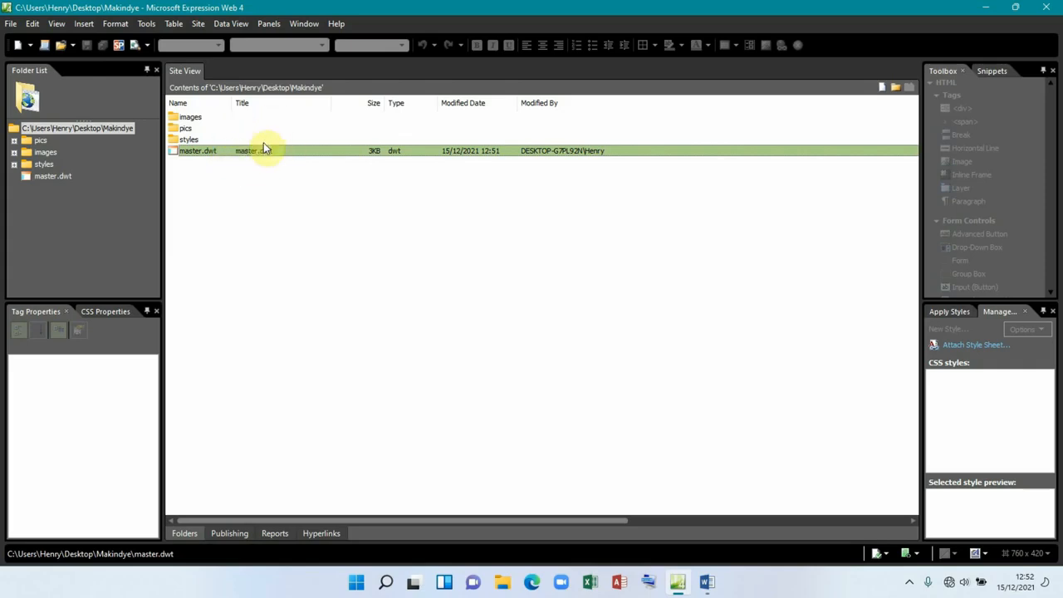
Step: Open master.dwt and replace the masthead contact text with 'MAKINDYE UNIVERSITY, KAMPALA CAMPUS'
{"action": "double_click", "coordinate": [238, 153]}
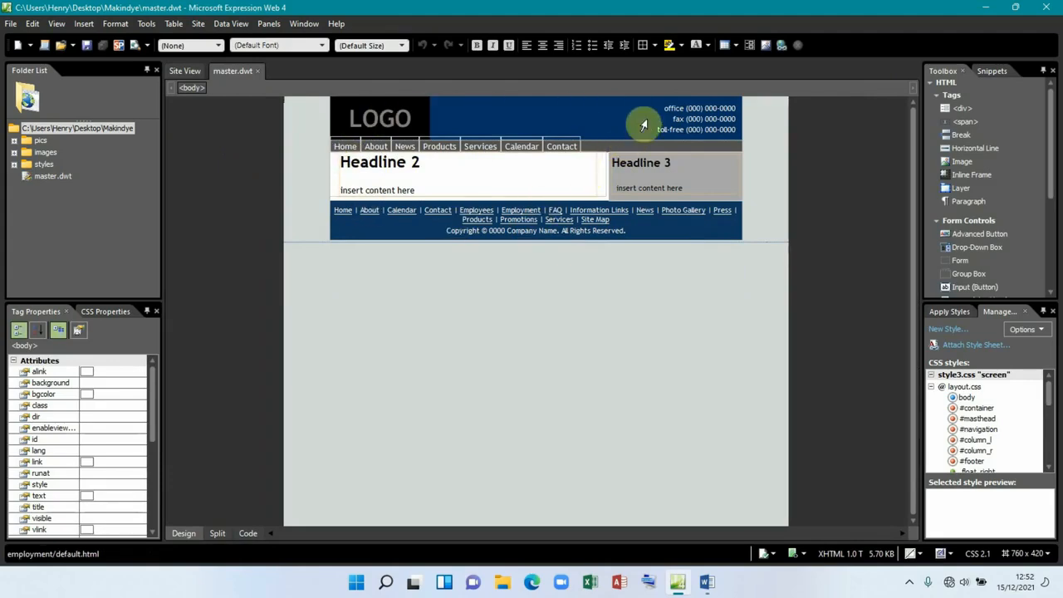
{"action": "left_click_drag", "start_coordinate": [662, 108], "coordinate": [700, 138]}
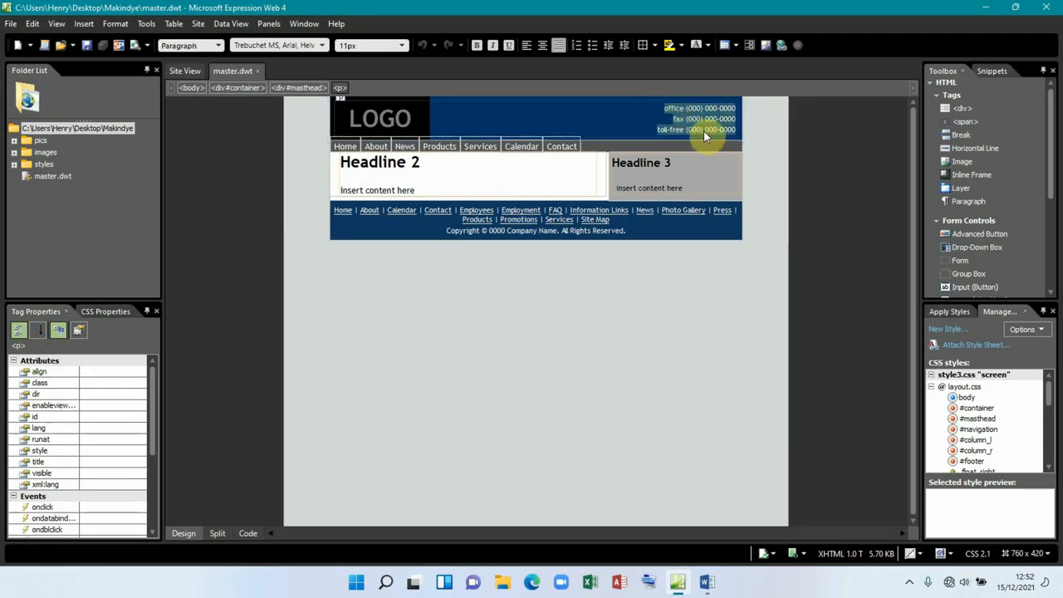
{"action": "type", "text": "MAK"}
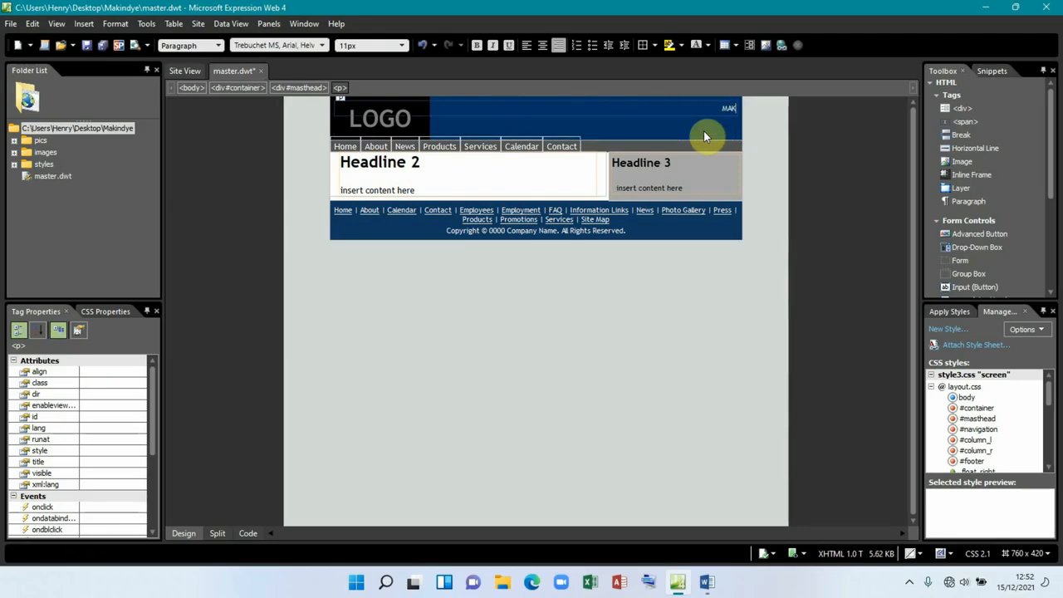
{"action": "type", "text": "INDYE UNIVERSITY, KAMPALA"}
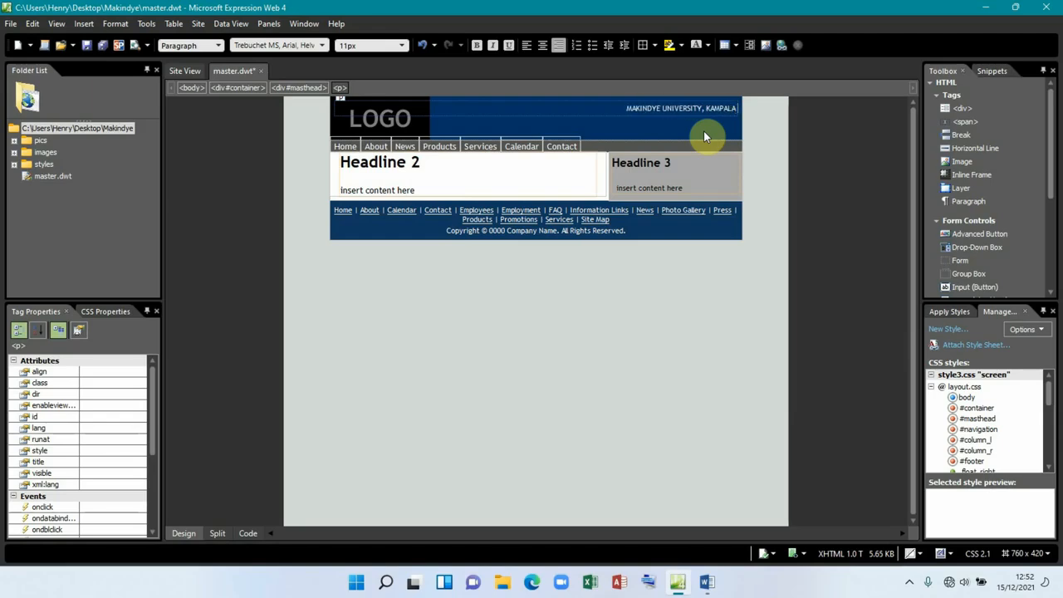
{"action": "type", "text": " CAMPUS"}
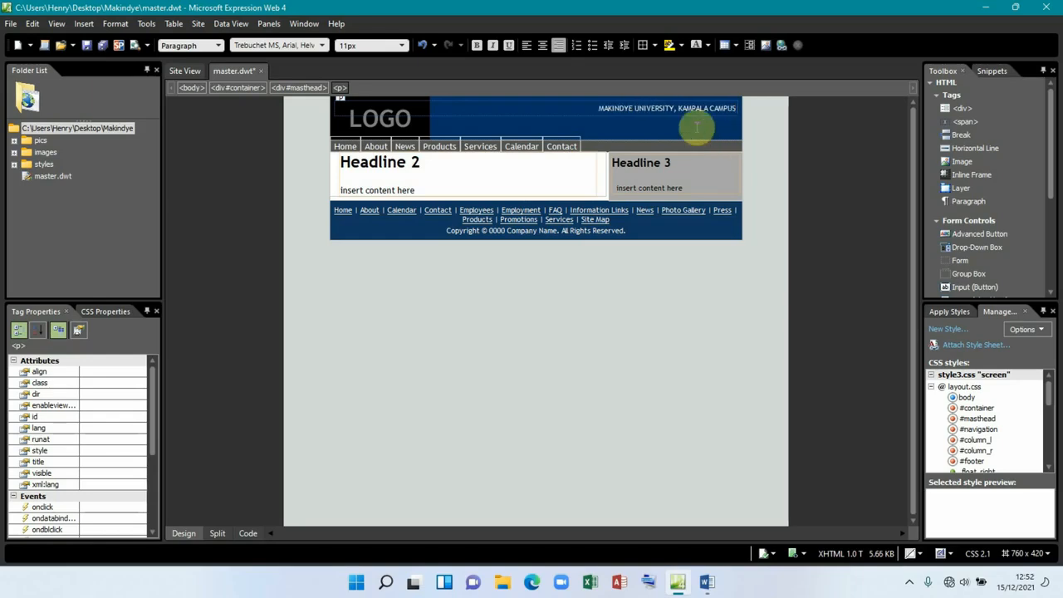
Step: Format the university name as a bold, white Heading 1
{"action": "left_click", "coordinate": [597, 108]}
{"action": "left_click_drag", "start_coordinate": [596, 108], "coordinate": [738, 109]}
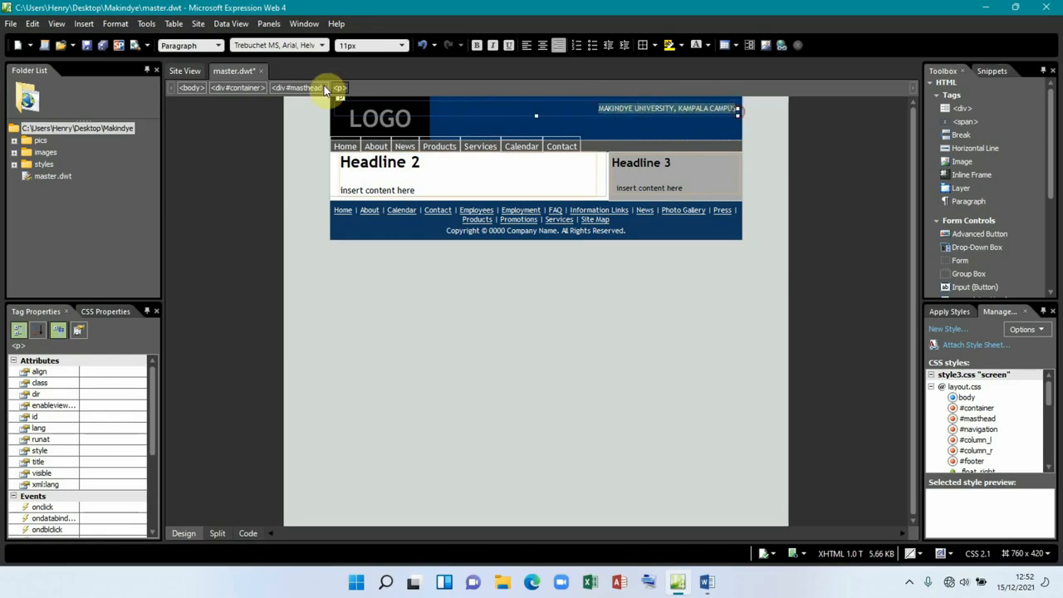
{"action": "left_click", "coordinate": [218, 45]}
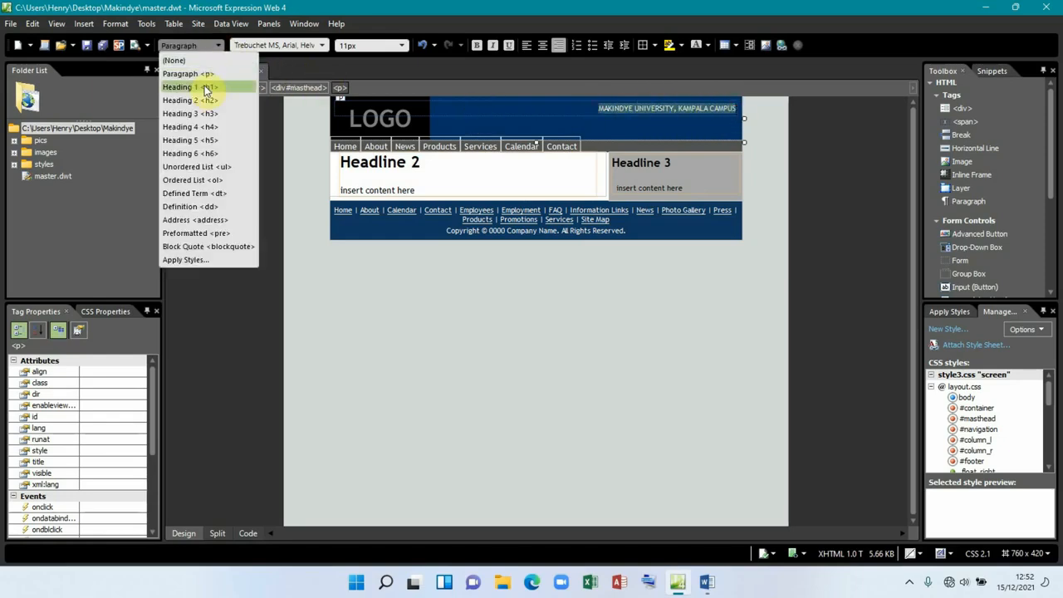
{"action": "left_click", "coordinate": [197, 88]}
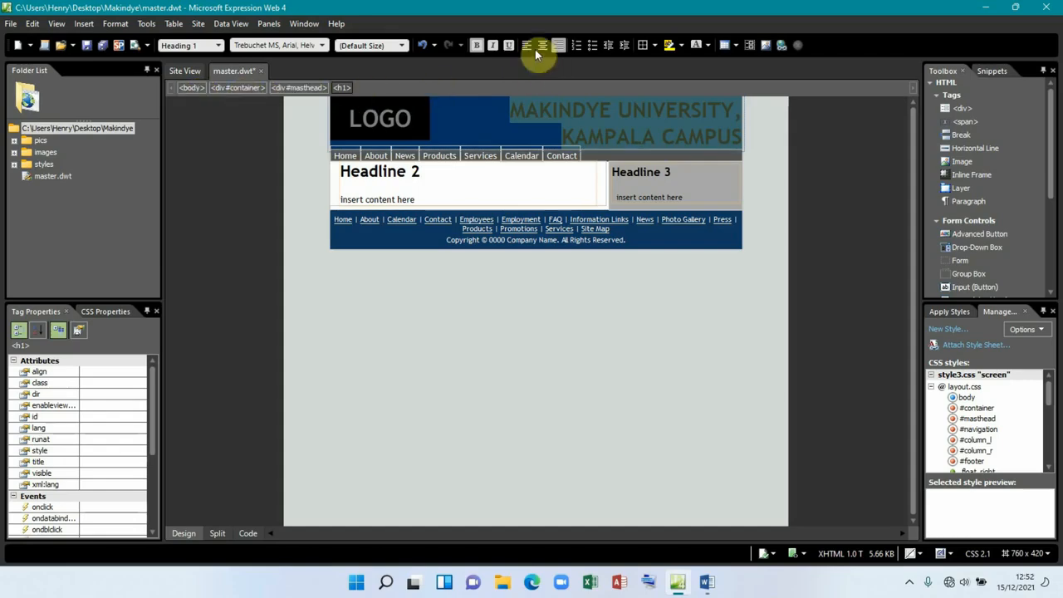
{"action": "left_click", "coordinate": [475, 47]}
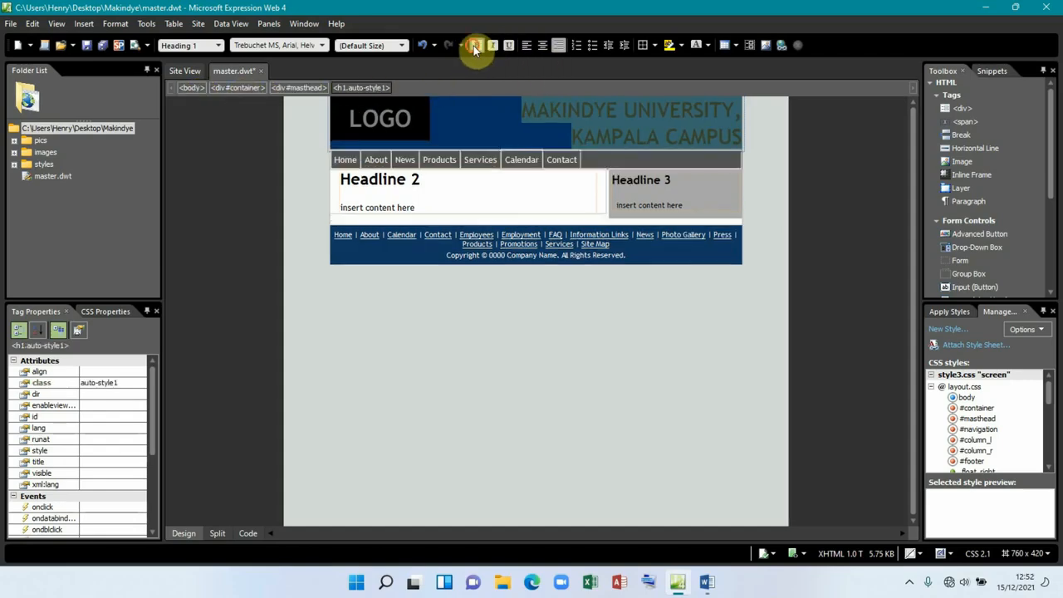
{"action": "left_click", "coordinate": [475, 47]}
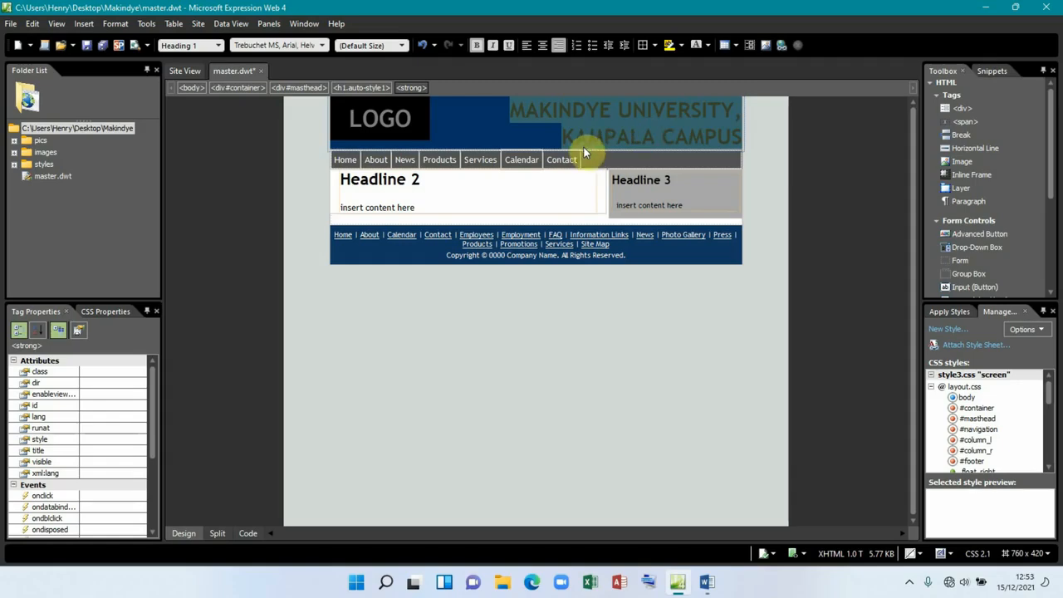
{"action": "left_click", "coordinate": [706, 46]}
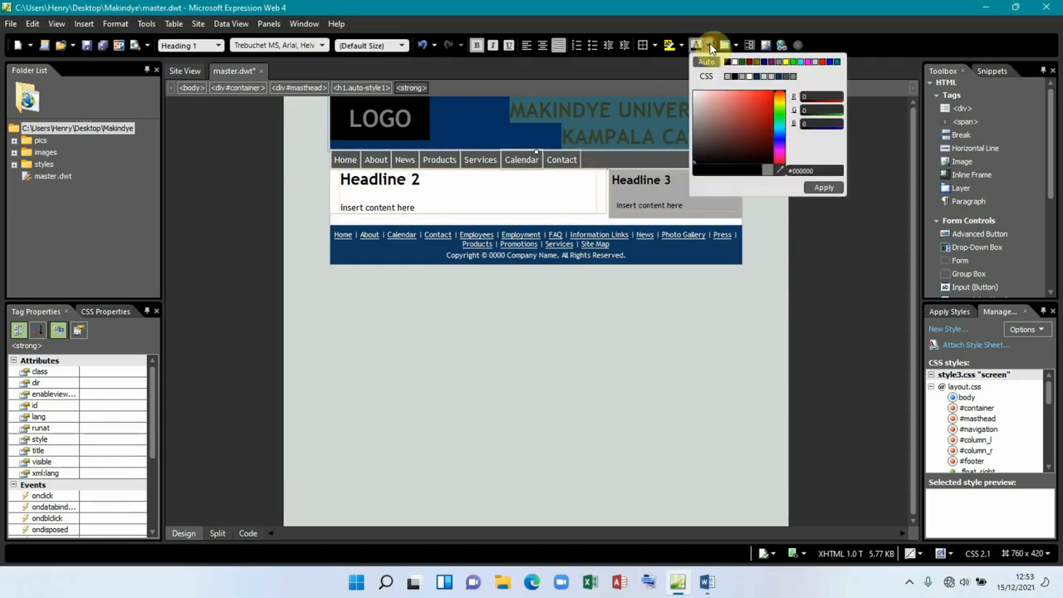
{"action": "left_click", "coordinate": [734, 64]}
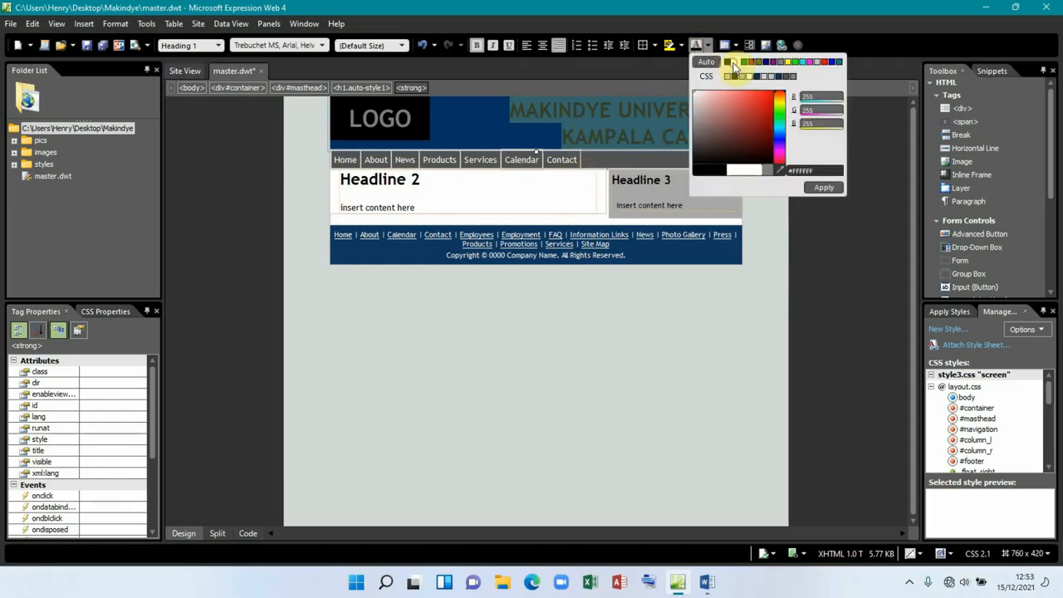
{"action": "left_click", "coordinate": [818, 190]}
{"action": "left_click", "coordinate": [714, 166]}
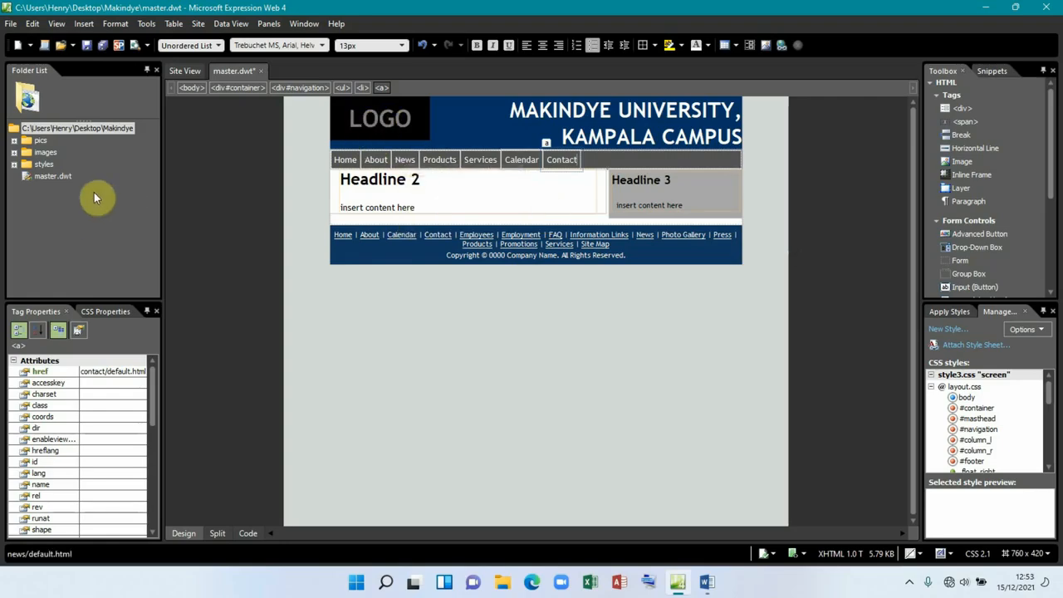
Step: Replace the LOGO placeholder with pics/logo2.jpeg, alternate text PIC1 and long description LOGO
{"action": "left_click", "coordinate": [13, 140]}
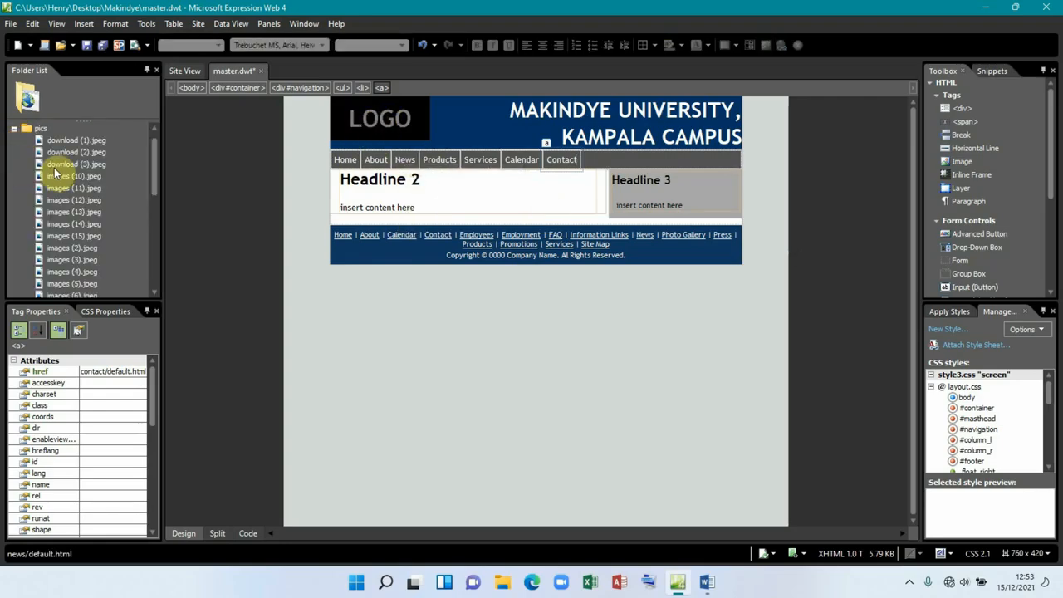
{"action": "scroll", "coordinate": [68, 185], "scroll_direction": "down", "scroll_amount": 20}
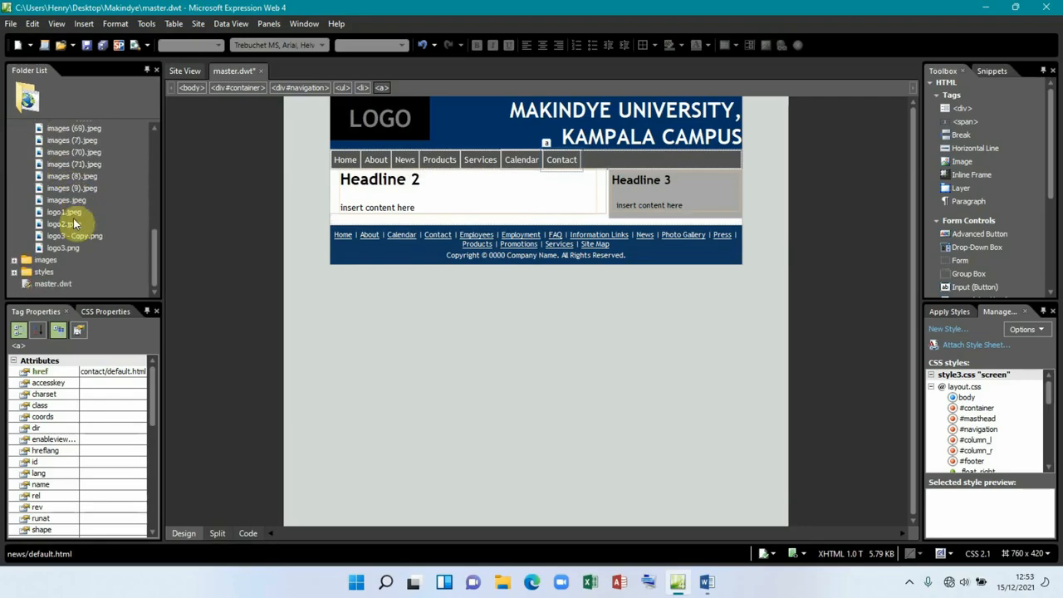
{"action": "left_click", "coordinate": [62, 212]}
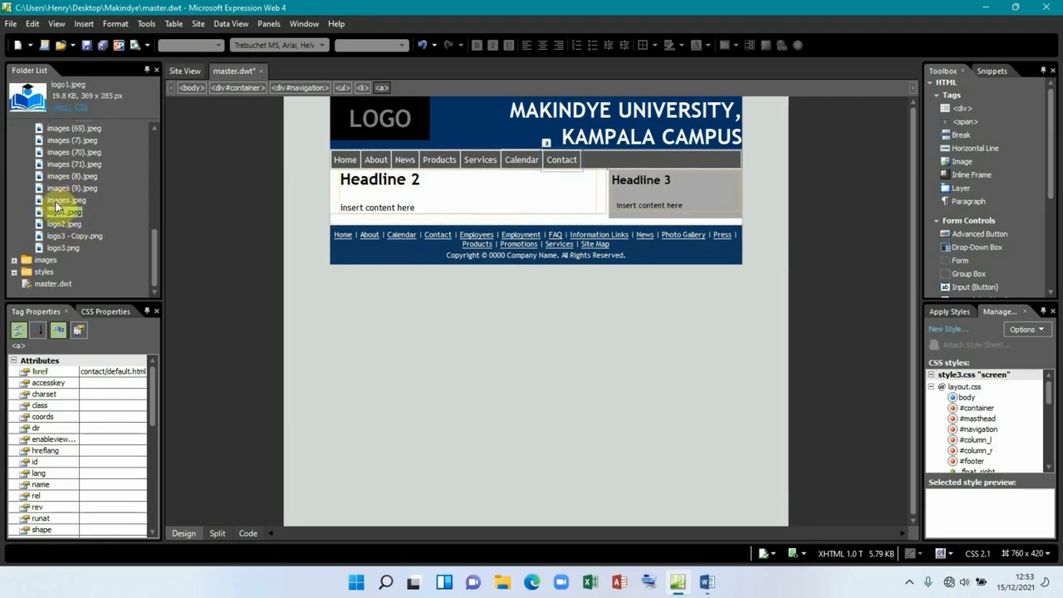
{"action": "left_click", "coordinate": [59, 224]}
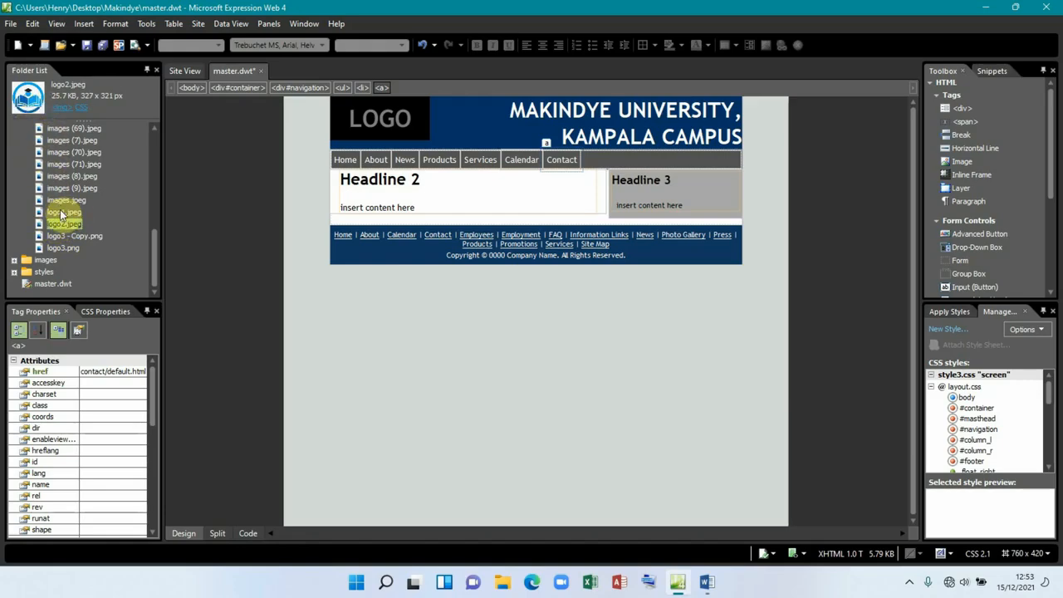
{"action": "left_click_drag", "start_coordinate": [56, 222], "coordinate": [369, 115]}
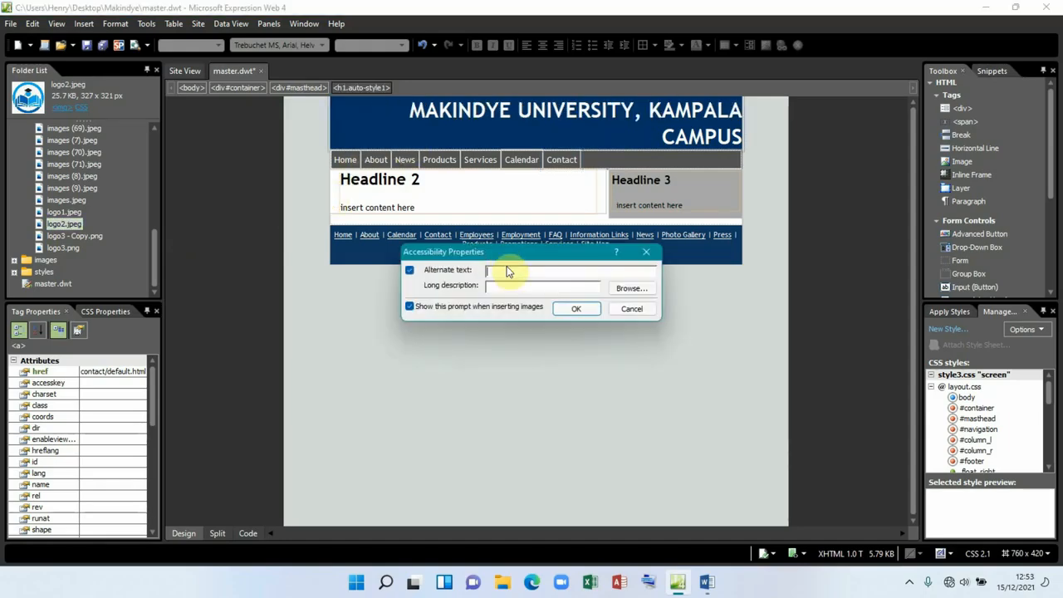
{"action": "type", "text": "Pl"}
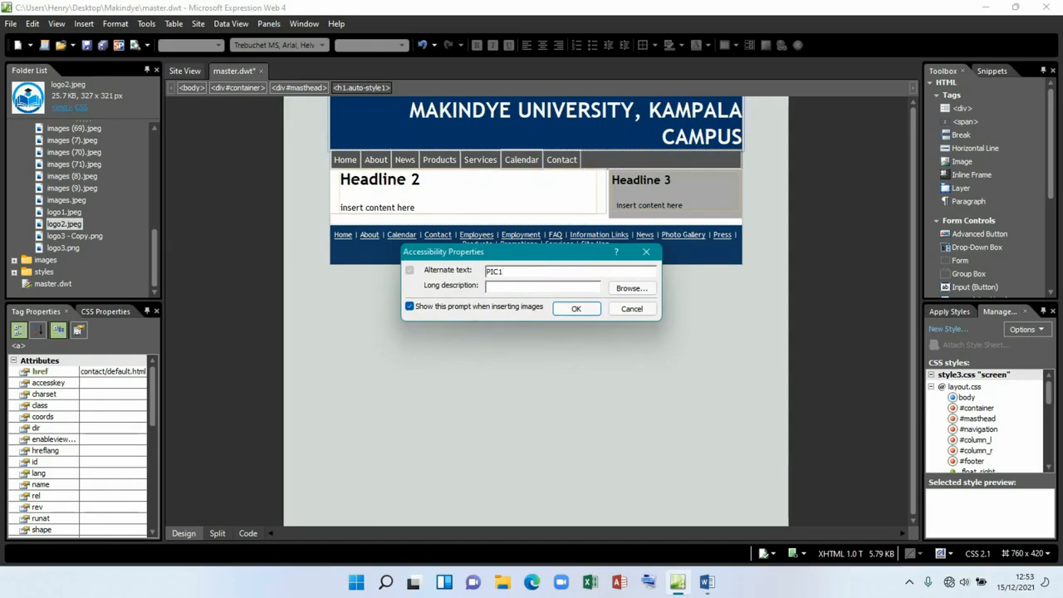
{"action": "type", "text": "LOGO"}
{"action": "left_click", "coordinate": [568, 309]}
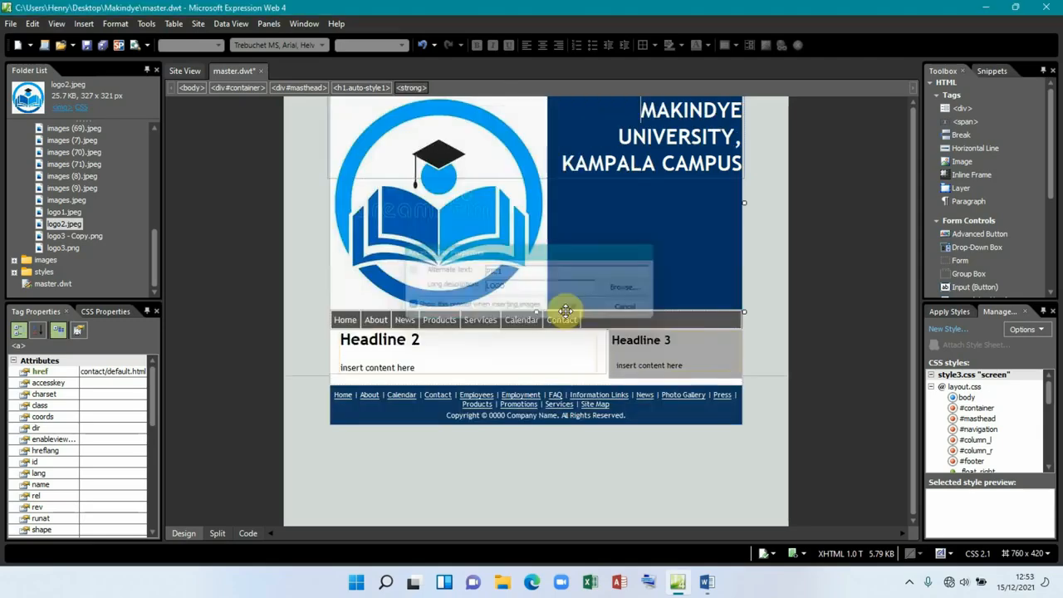
Step: Set the logo's width to 150 in Picture Properties
{"action": "left_click", "coordinate": [453, 239]}
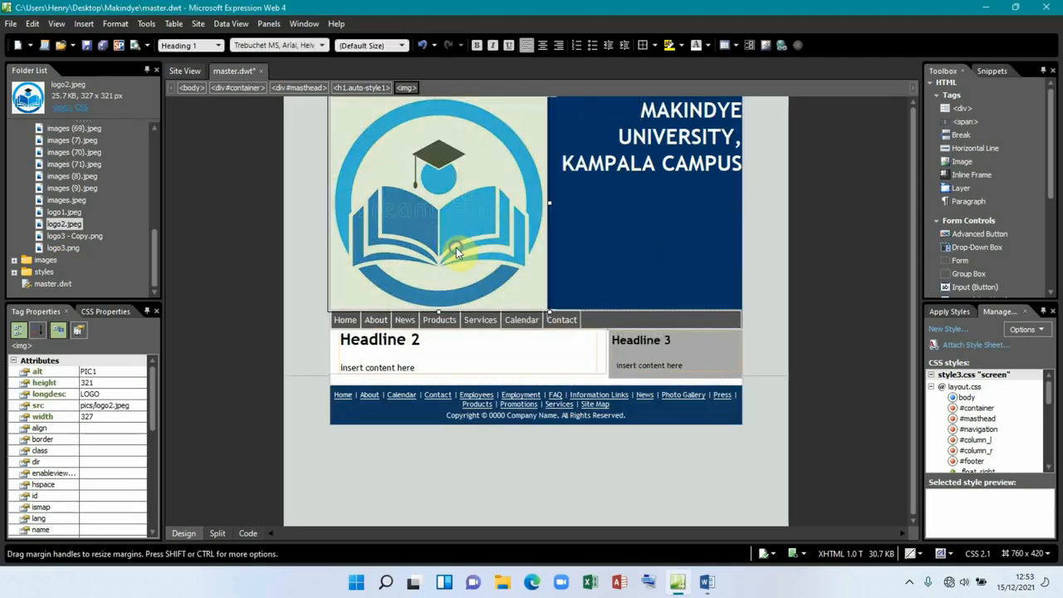
{"action": "right_click", "coordinate": [456, 247]}
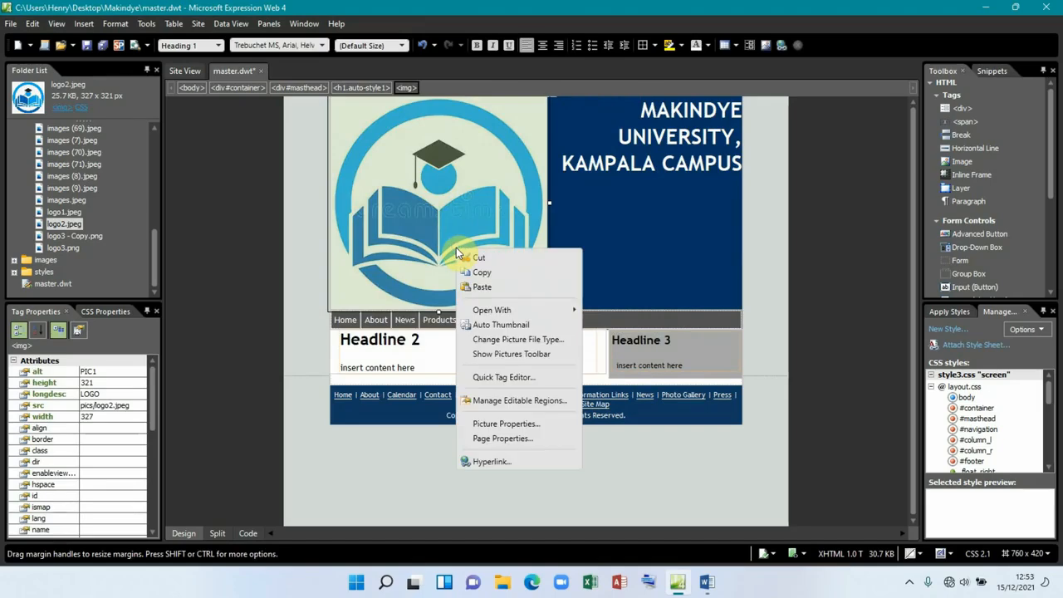
{"action": "left_click", "coordinate": [507, 423]}
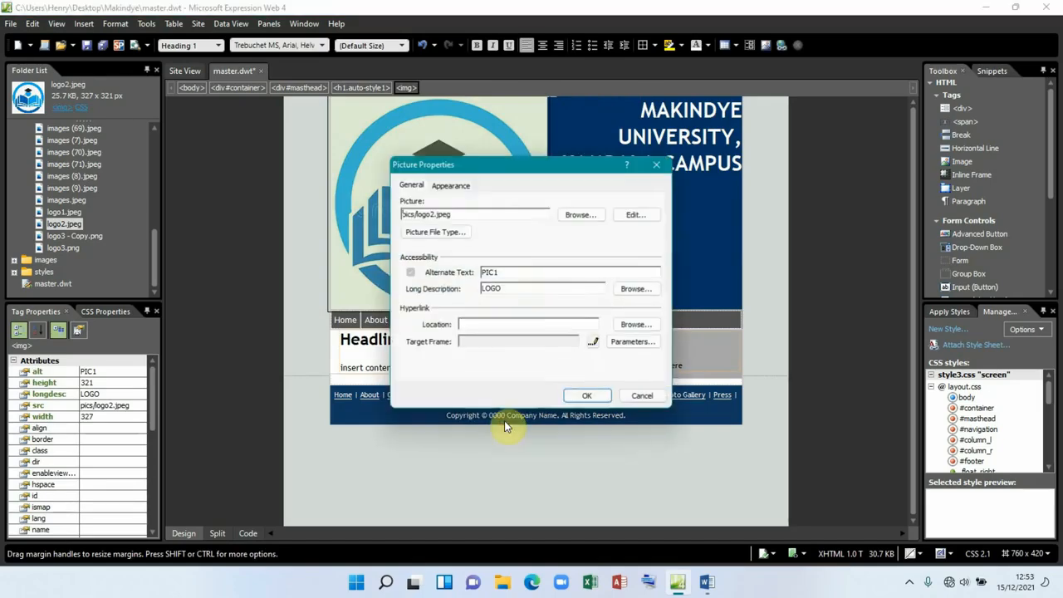
{"action": "left_click", "coordinate": [444, 190]}
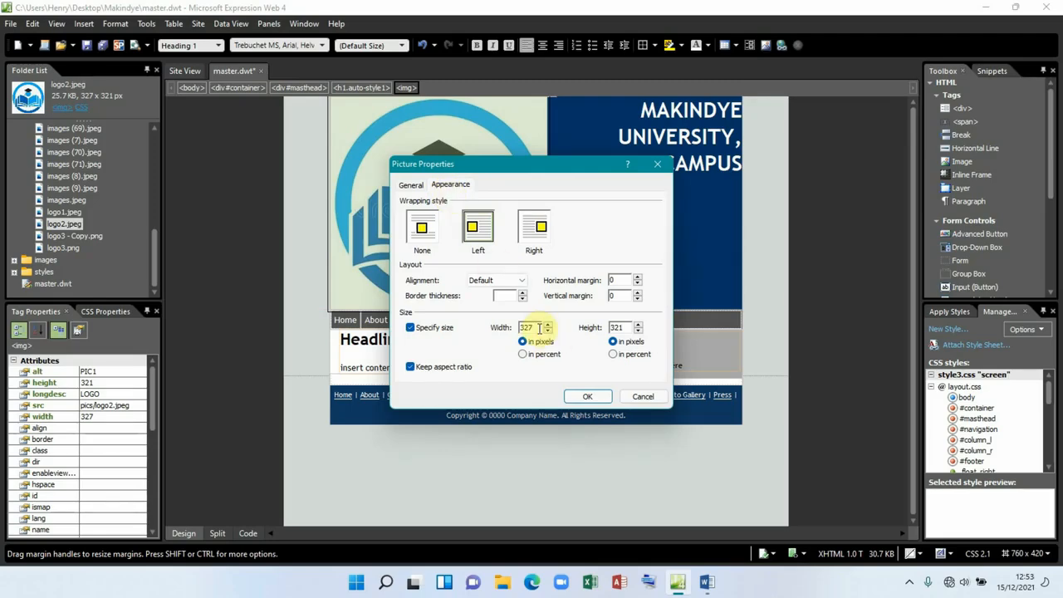
{"action": "left_click_drag", "start_coordinate": [531, 327], "coordinate": [515, 328]}
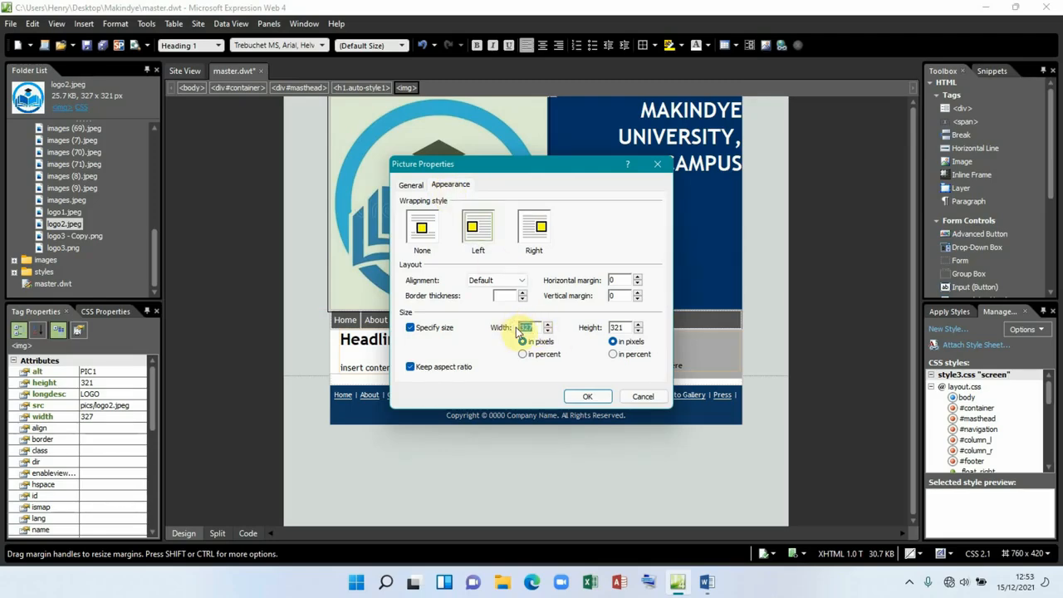
{"action": "type", "text": "150"}
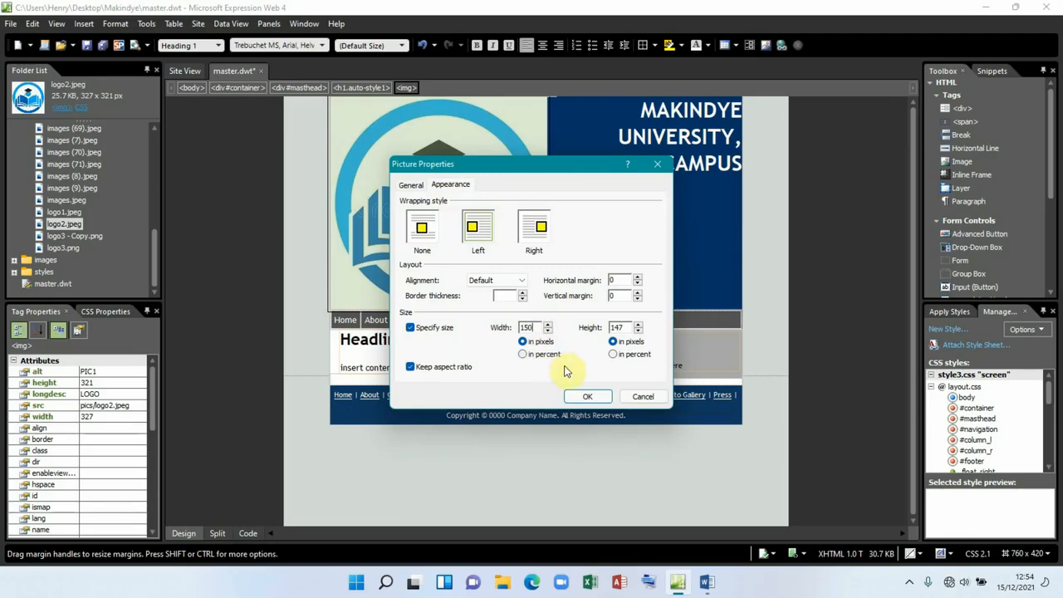
{"action": "left_click", "coordinate": [584, 397]}
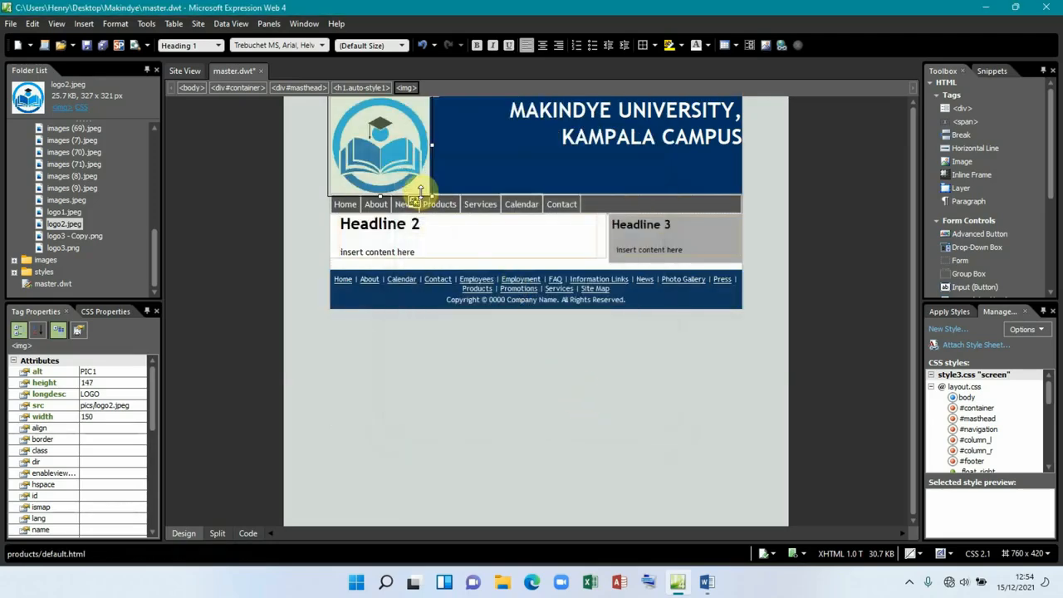
Step: Drag the logo's resize handles to bring it to about 135 × 110 pixels
{"action": "left_click_drag", "start_coordinate": [430, 147], "coordinate": [452, 145]}
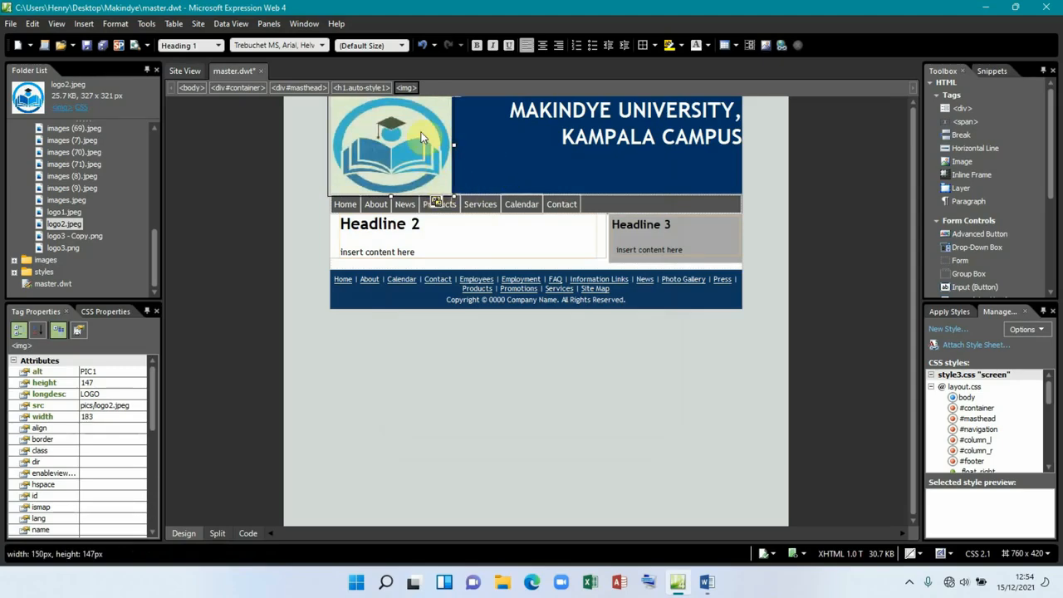
{"action": "left_click_drag", "start_coordinate": [390, 188], "coordinate": [387, 166]}
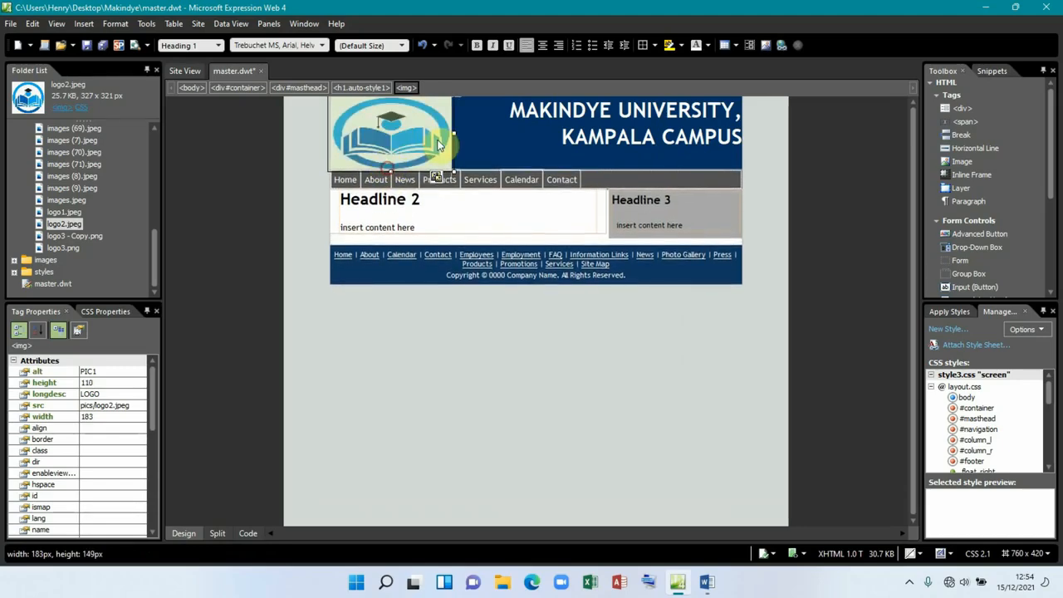
{"action": "left_click_drag", "start_coordinate": [456, 133], "coordinate": [424, 130]}
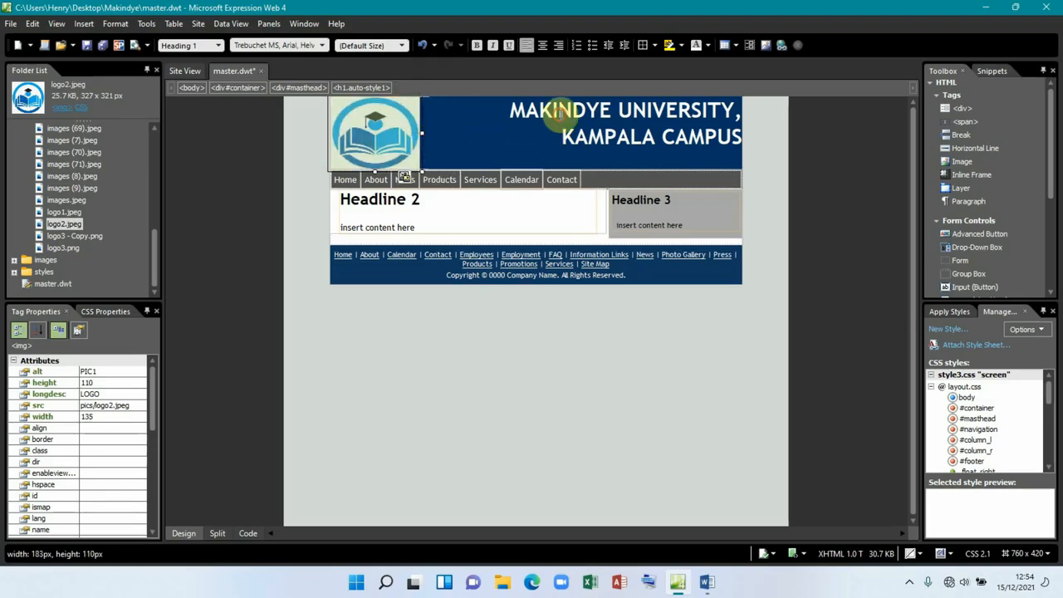
{"action": "left_click", "coordinate": [503, 119]}
{"action": "left_click_drag", "start_coordinate": [513, 108], "coordinate": [742, 135]}
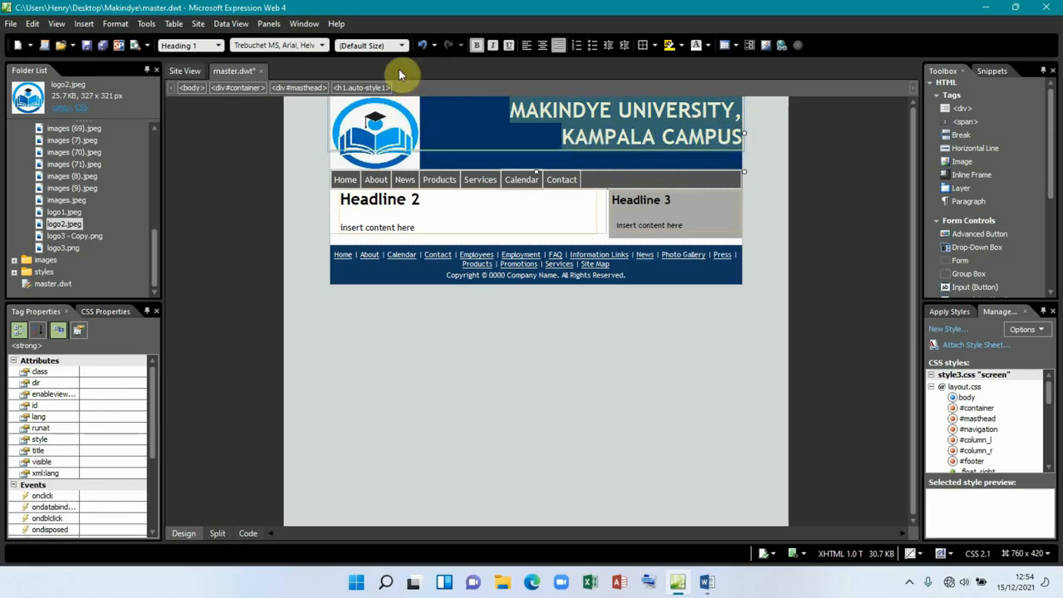
Step: Set the masthead heading's font size to xx-large (36 pt)
{"action": "left_click", "coordinate": [401, 46]}
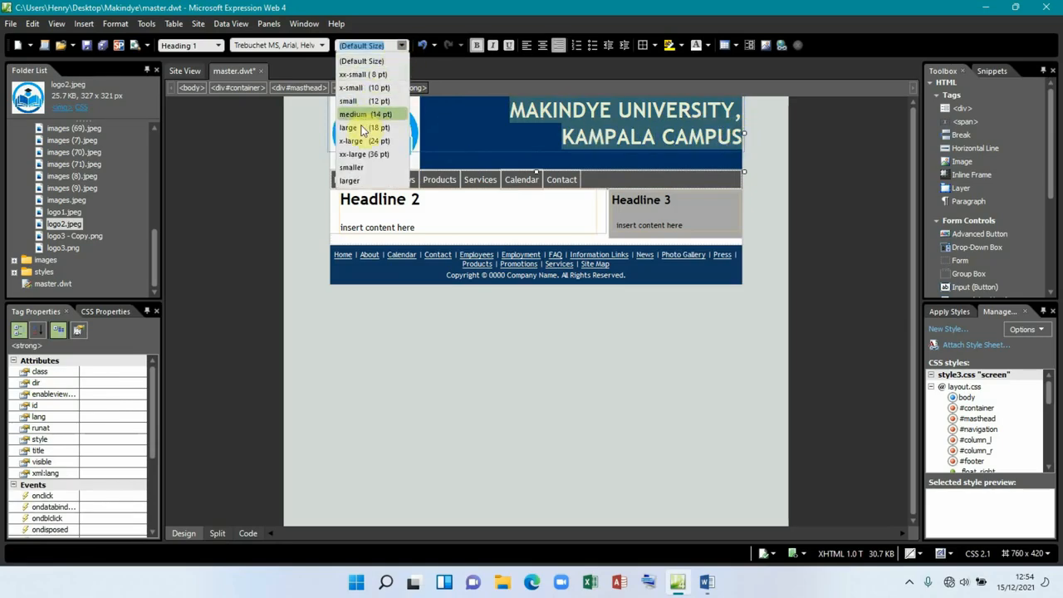
{"action": "left_click", "coordinate": [363, 155]}
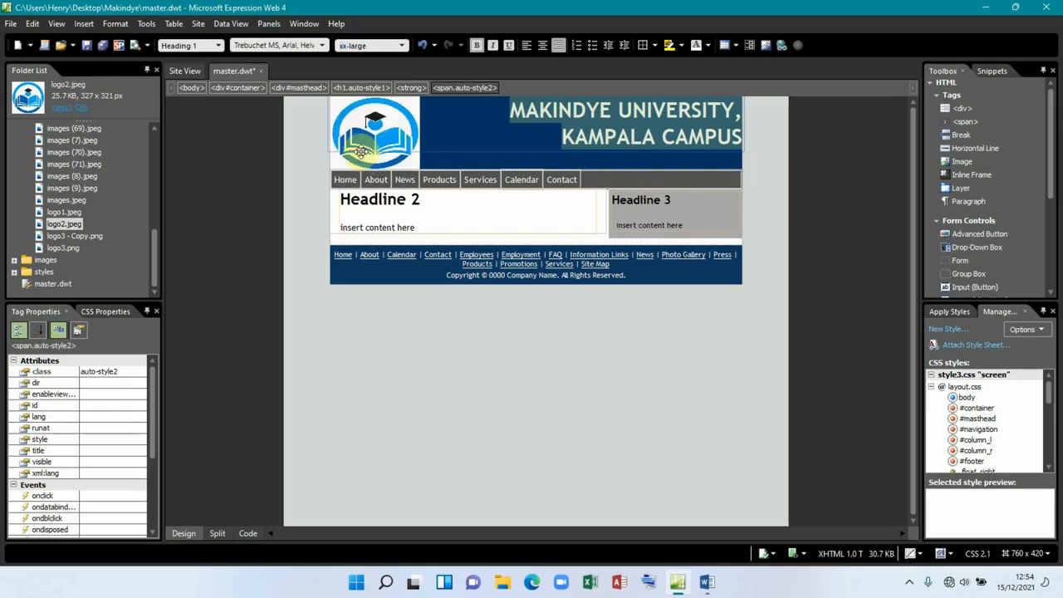
{"action": "left_click", "coordinate": [402, 46]}
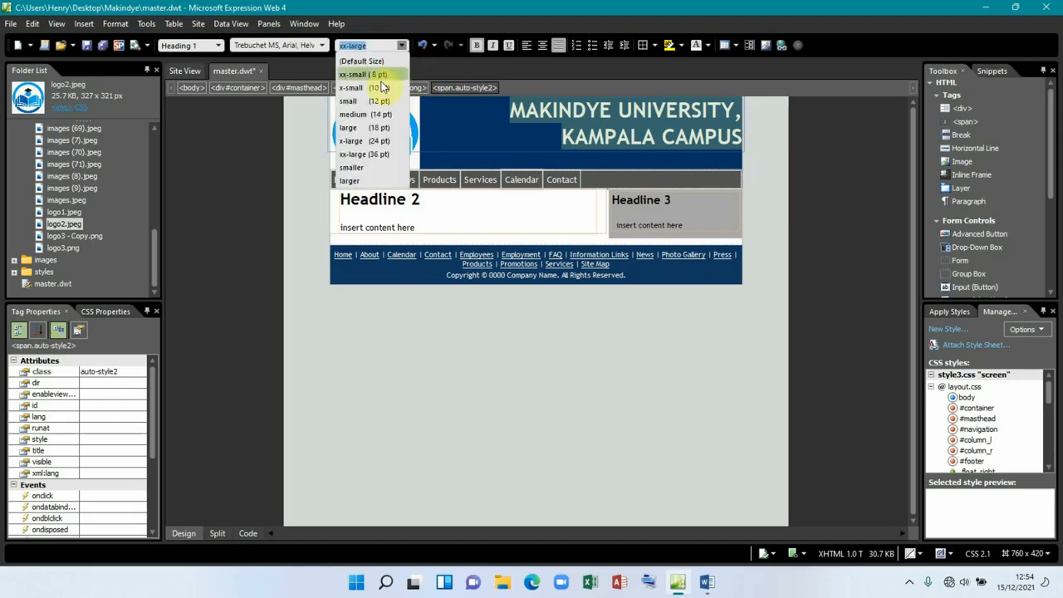
{"action": "left_click", "coordinate": [369, 142]}
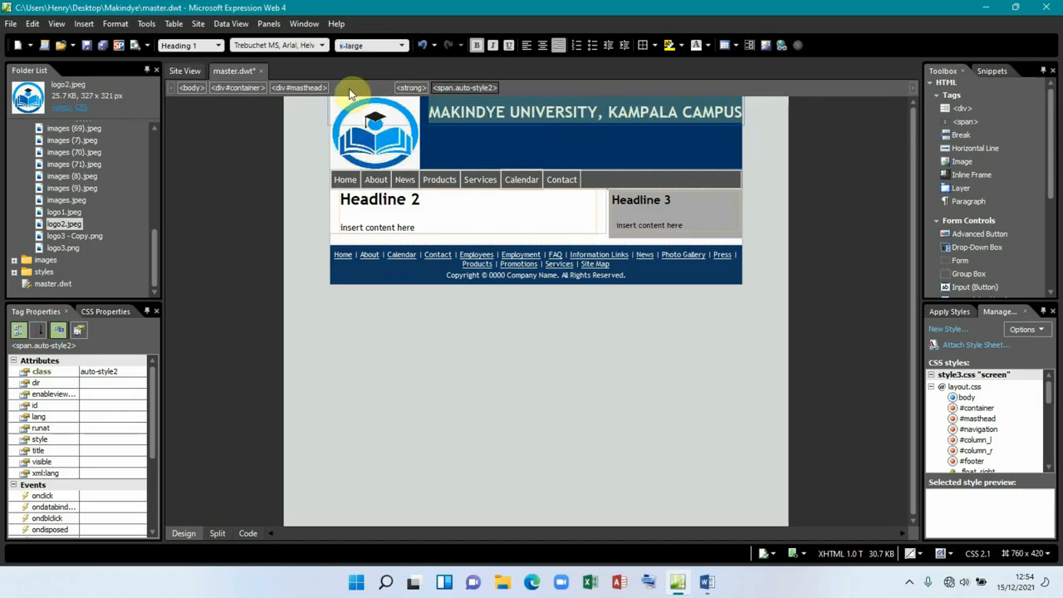
{"action": "left_click", "coordinate": [401, 45]}
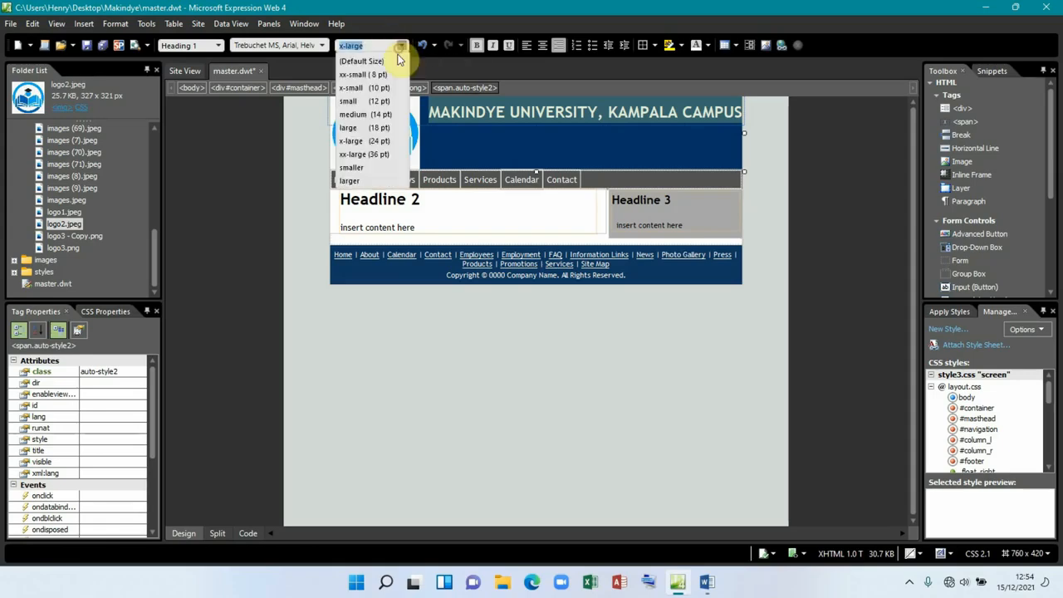
{"action": "left_click", "coordinate": [371, 155]}
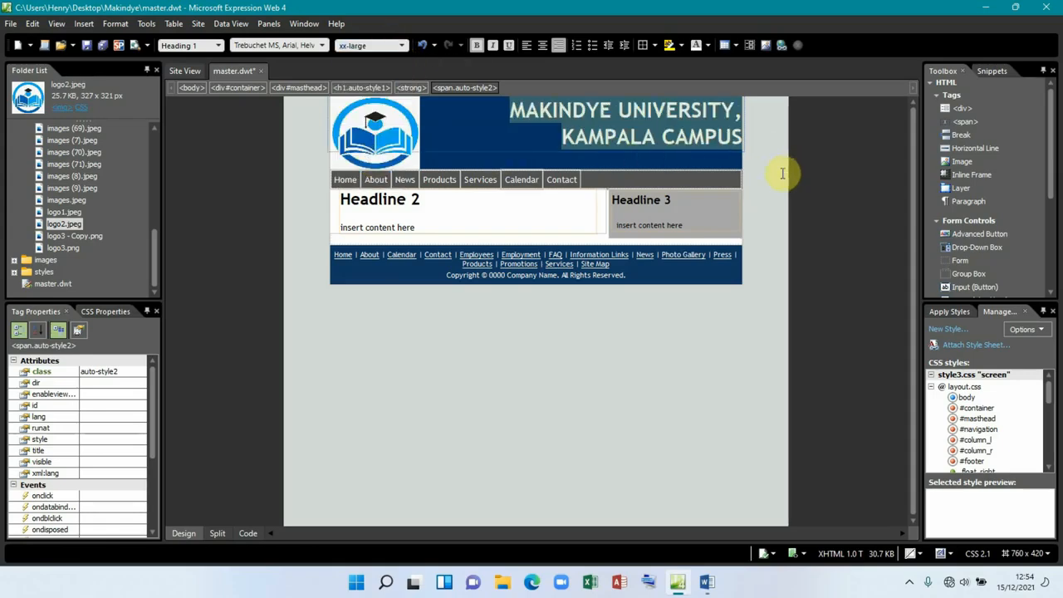
Step: Shrink the logo further to 87 pixels tall with its resize handles
{"action": "left_click", "coordinate": [374, 162]}
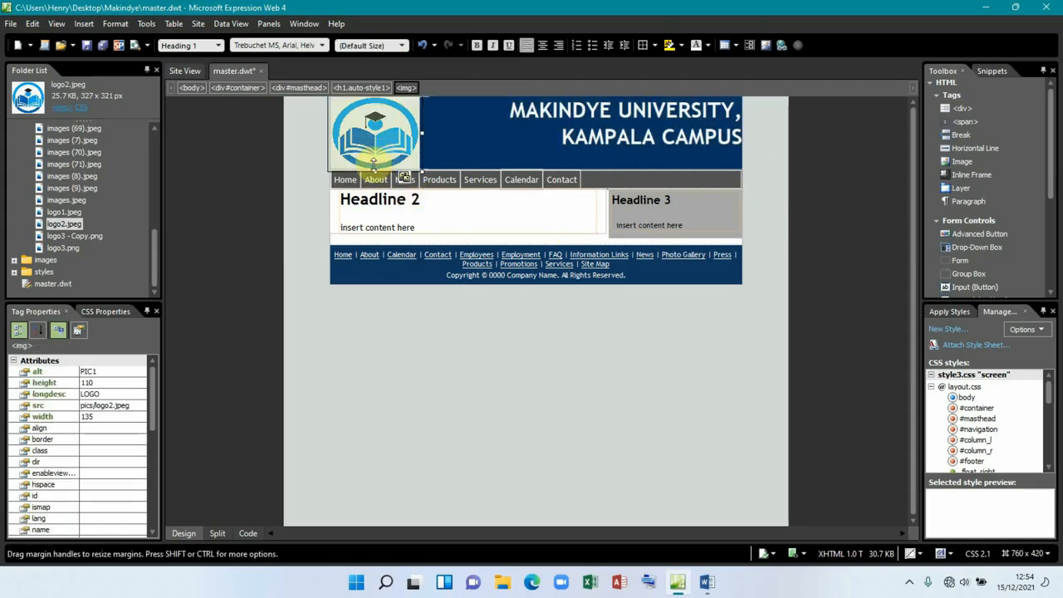
{"action": "left_click_drag", "start_coordinate": [374, 167], "coordinate": [374, 155]}
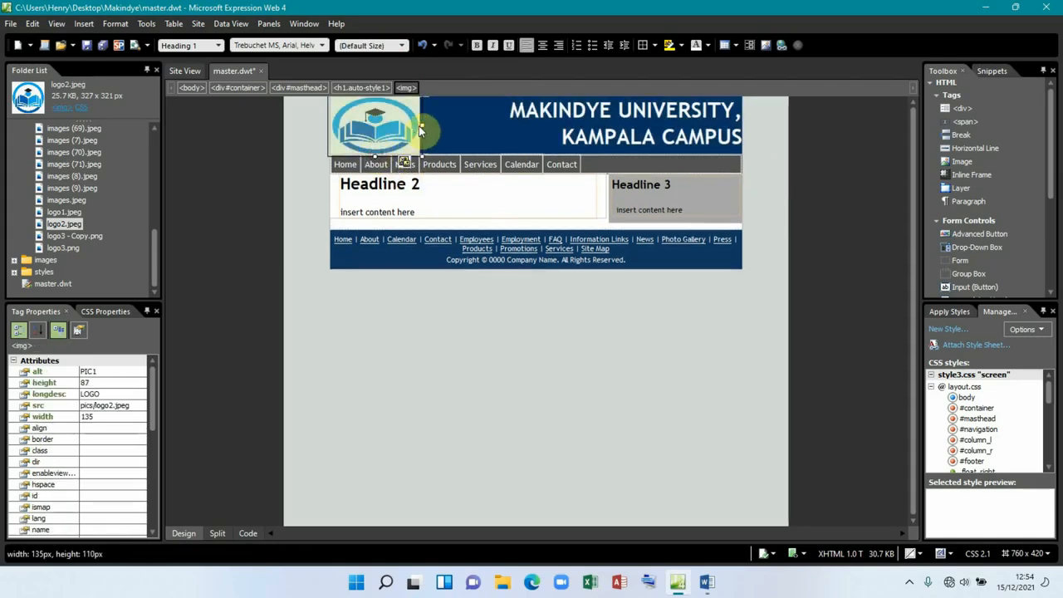
{"action": "left_click_drag", "start_coordinate": [420, 123], "coordinate": [416, 124]}
{"action": "left_click", "coordinate": [478, 130]}
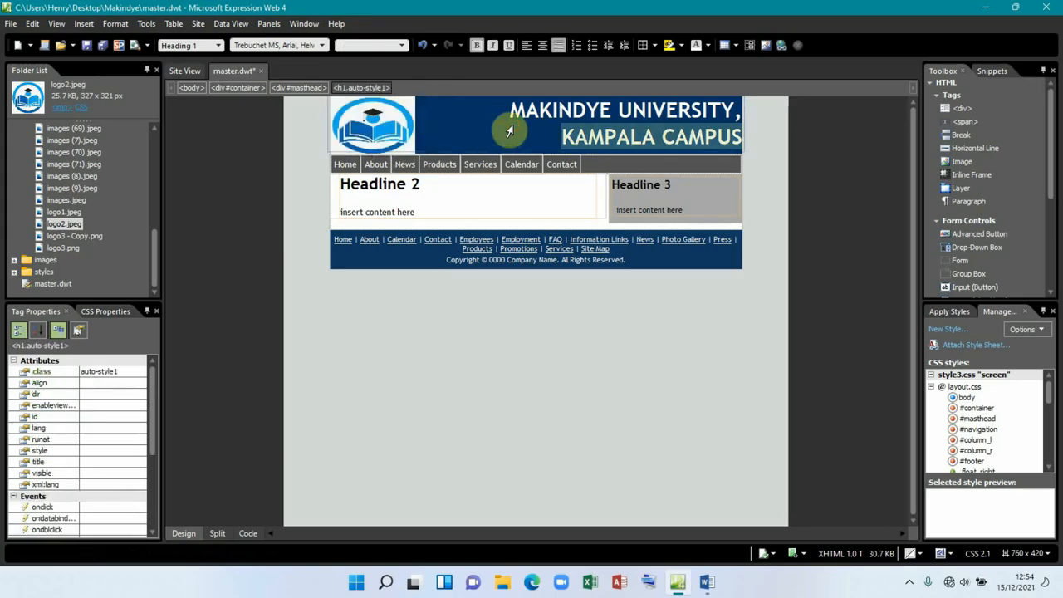
{"action": "left_click", "coordinate": [660, 321]}
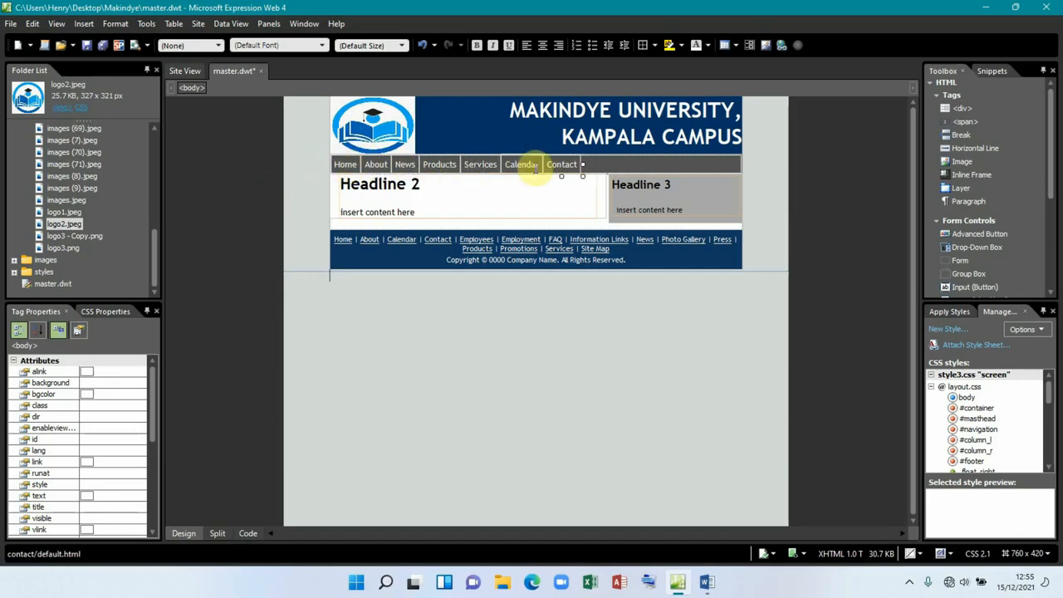
{"action": "left_click", "coordinate": [345, 163]}
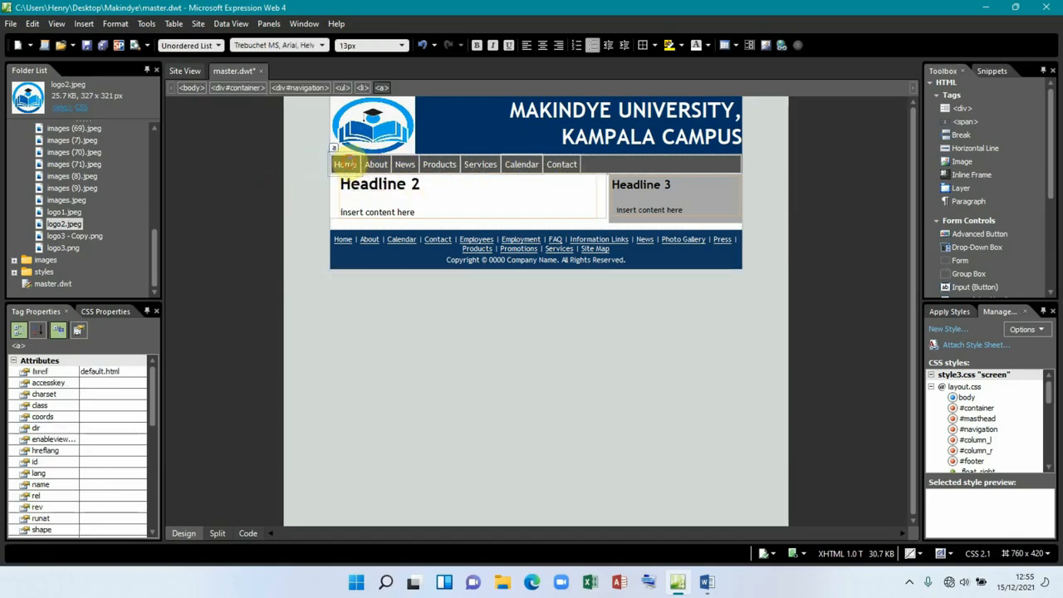
Step: In Split view, rename the first two navigation links to HOME and REGISTRATION
{"action": "left_click", "coordinate": [218, 532]}
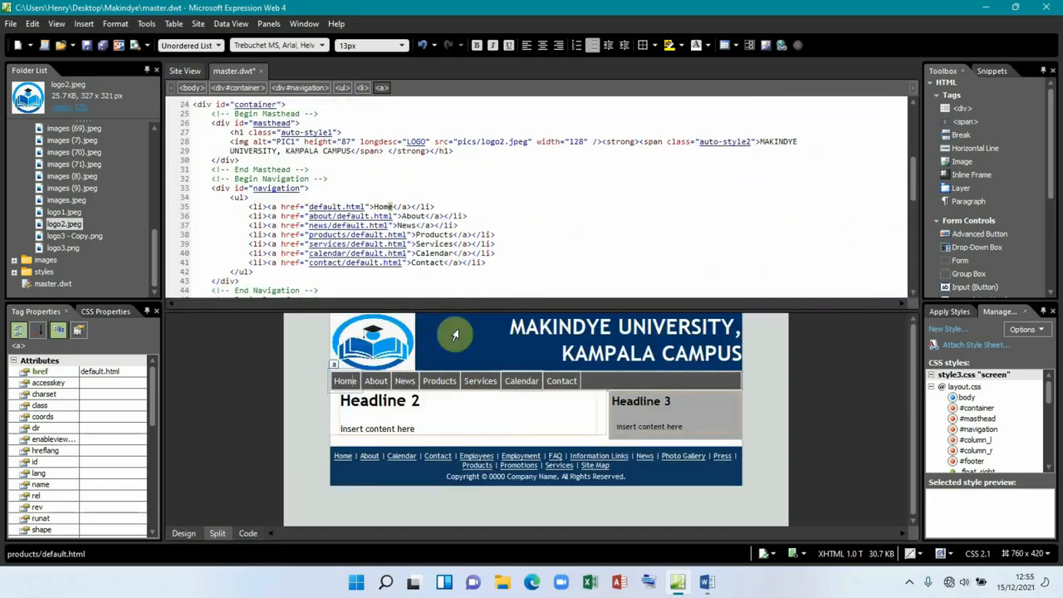
{"action": "left_click", "coordinate": [384, 207]}
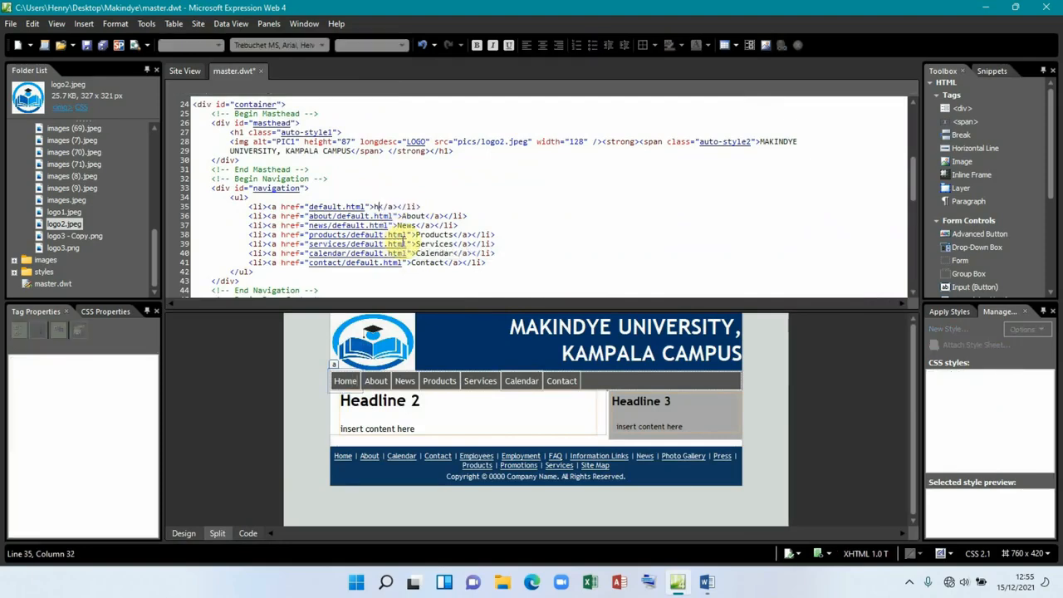
{"action": "key", "text": "BackSpace"}
{"action": "type", "text": "HOME"}
{"action": "left_click", "coordinate": [427, 216]}
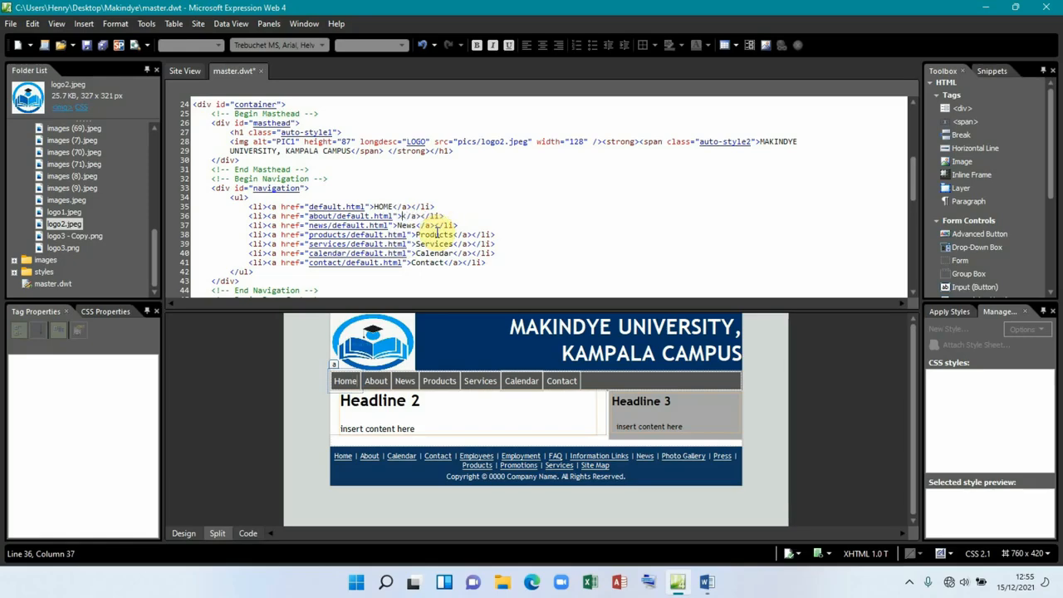
{"action": "type", "text": "REGISTRATION"}
Step: Delete the News through Contact list items from the navigation code
{"action": "left_click_drag", "start_coordinate": [490, 263], "coordinate": [239, 223]}
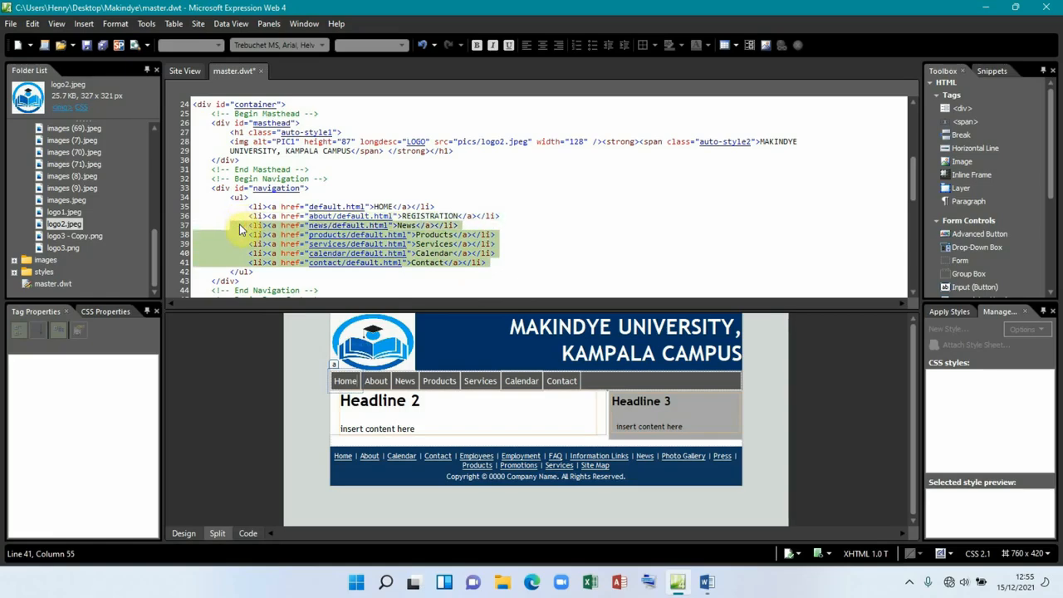
{"action": "key", "text": "Delete"}
{"action": "left_click", "coordinate": [251, 225]}
{"action": "key", "text": "BackSpace"}
{"action": "key", "text": "BackSpace"}
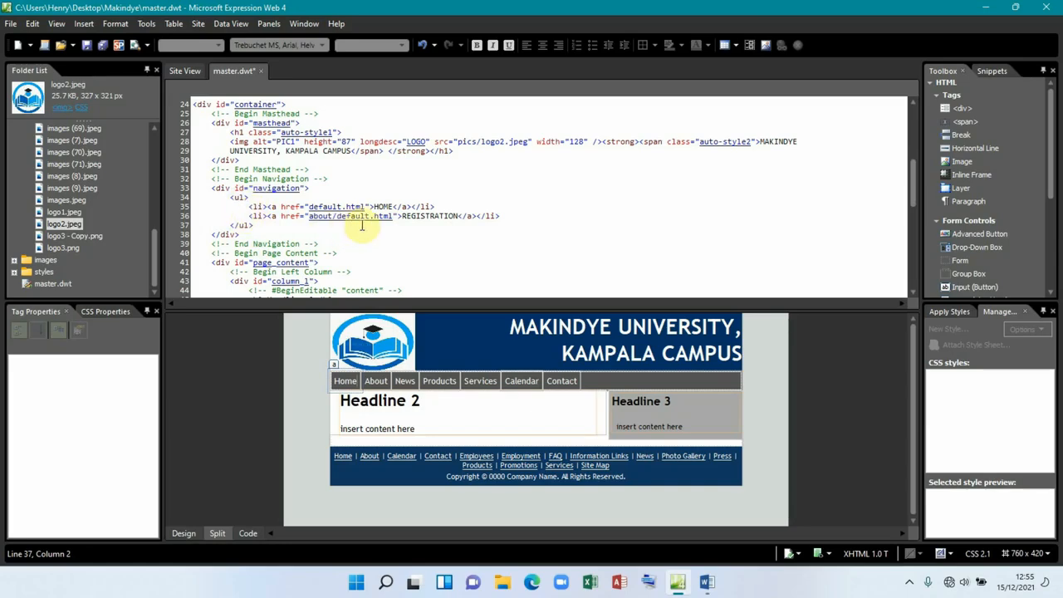
{"action": "left_click", "coordinate": [185, 533]}
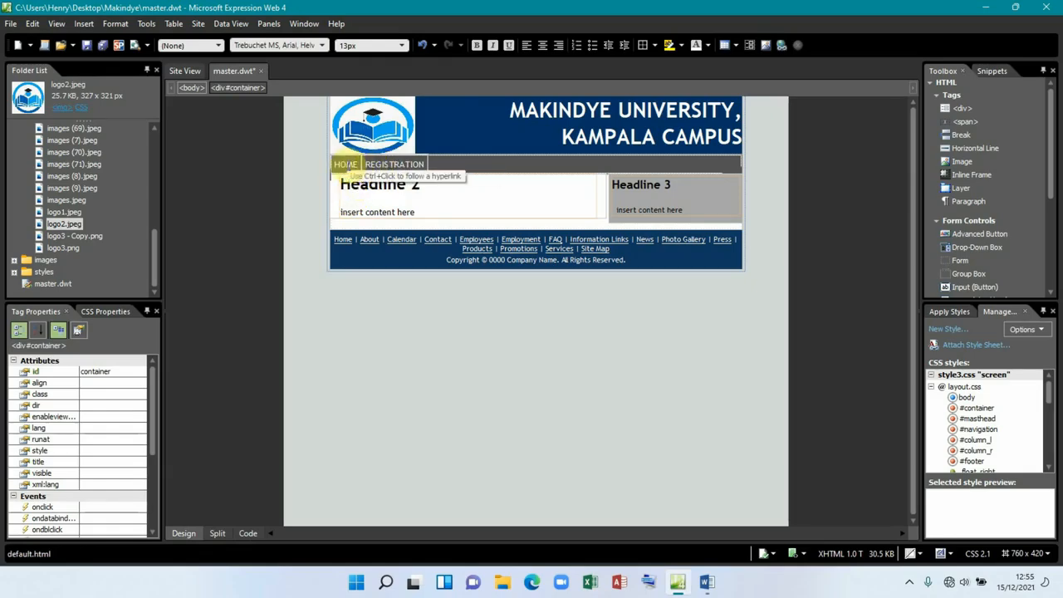
Step: Set font-weight bold in the first navigation link's style attribute
{"action": "left_click", "coordinate": [346, 164]}
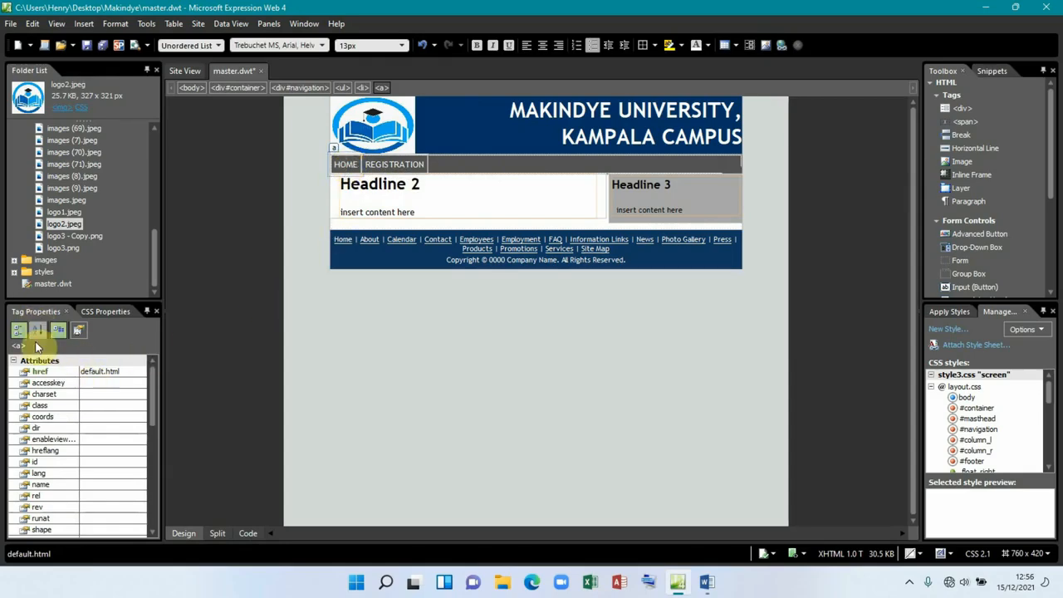
{"action": "scroll", "coordinate": [57, 470], "scroll_direction": "down", "scroll_amount": 2}
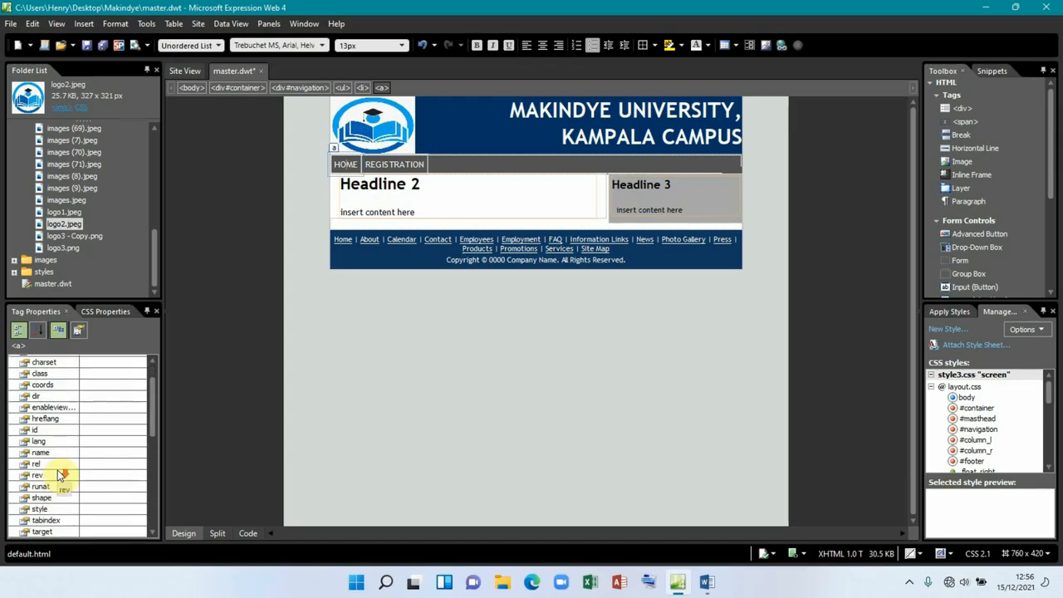
{"action": "scroll", "coordinate": [62, 503], "scroll_direction": "down", "scroll_amount": 1}
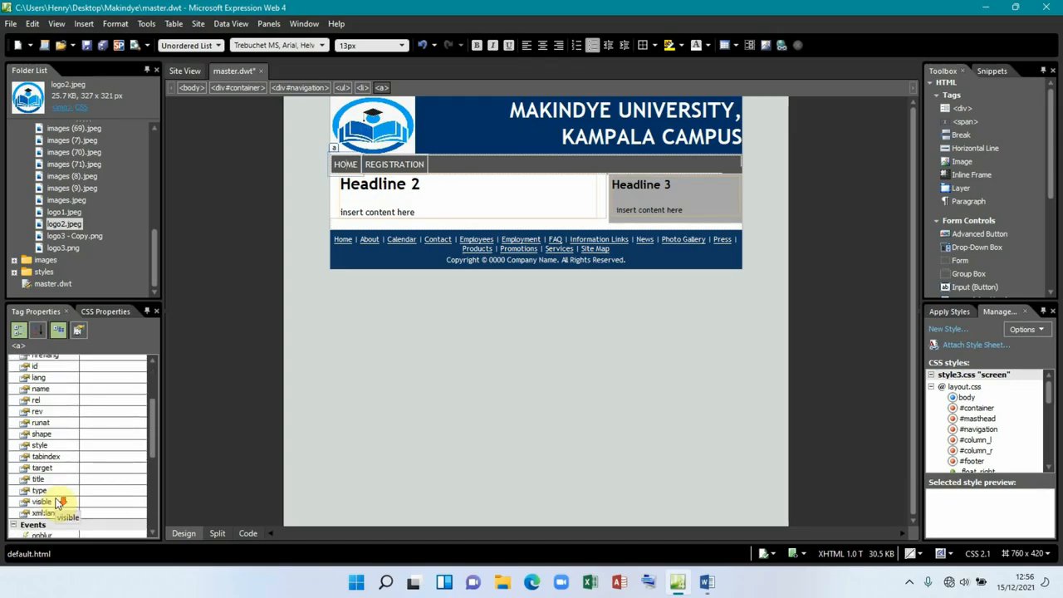
{"action": "left_click", "coordinate": [45, 446]}
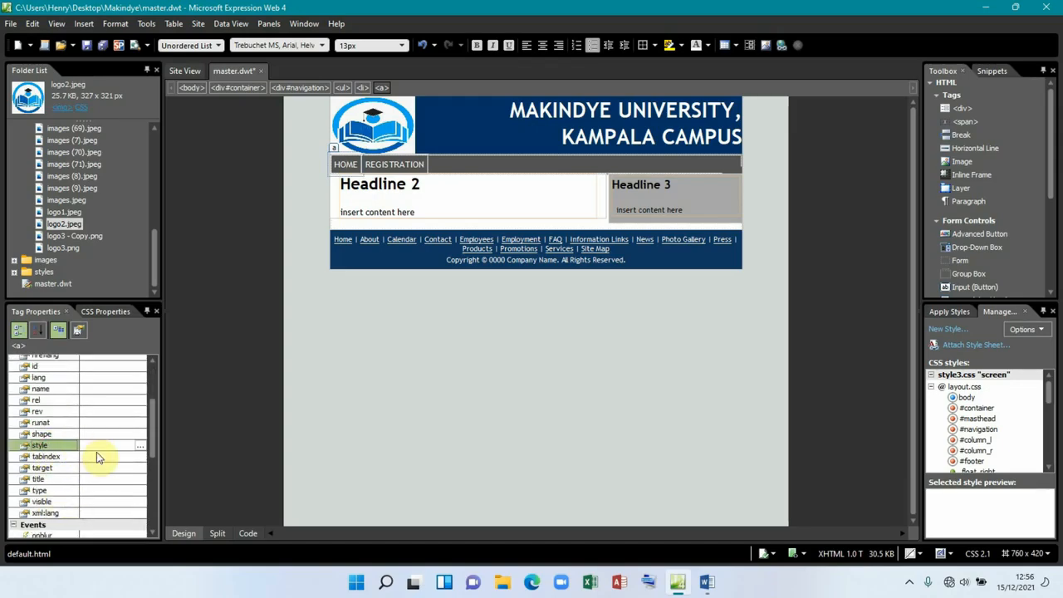
{"action": "left_click", "coordinate": [141, 447]}
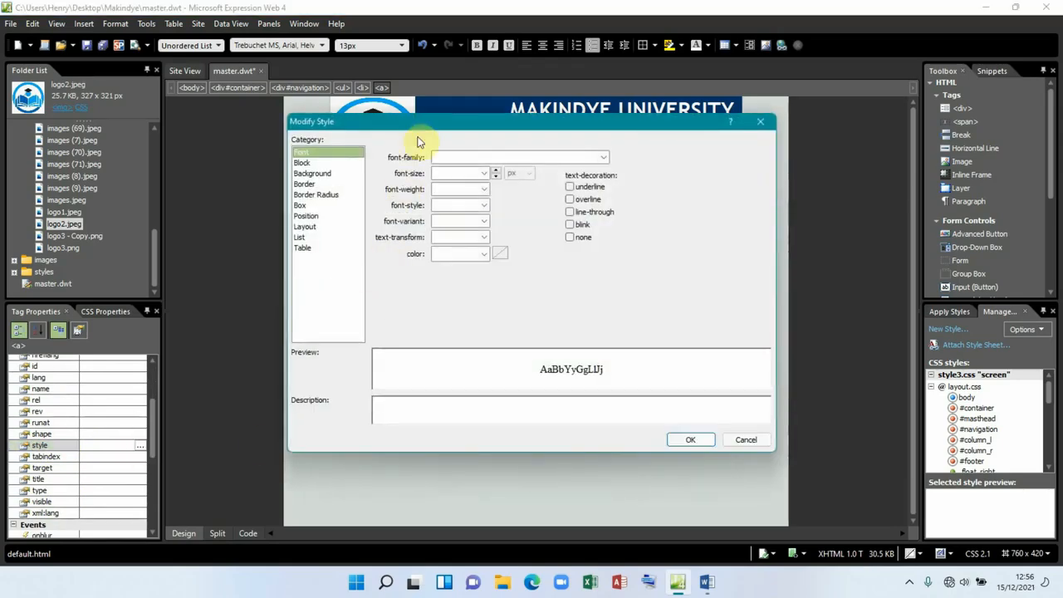
{"action": "left_click", "coordinate": [299, 147]}
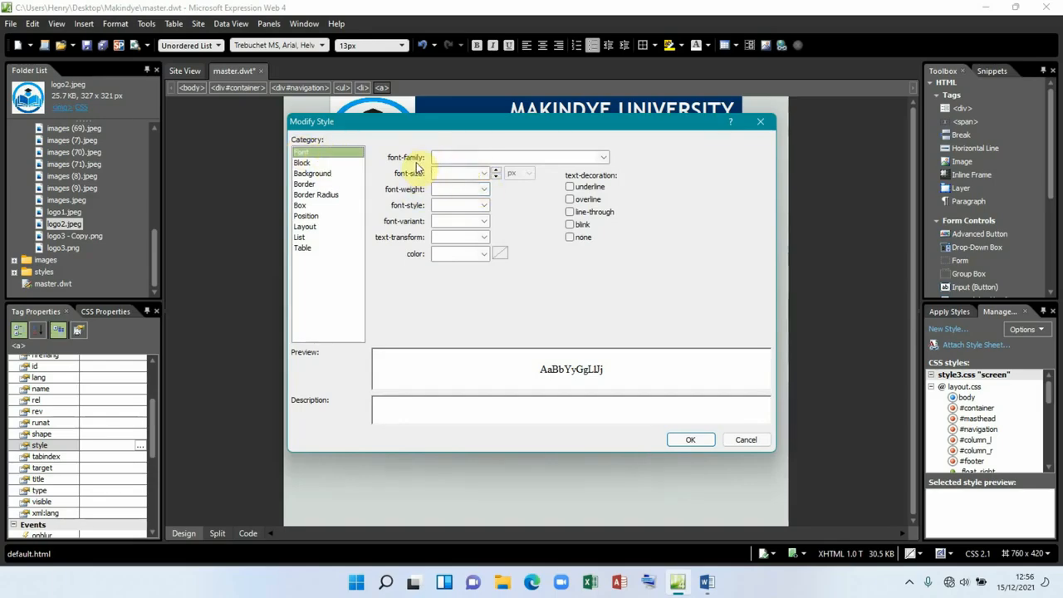
{"action": "left_click", "coordinate": [485, 191]}
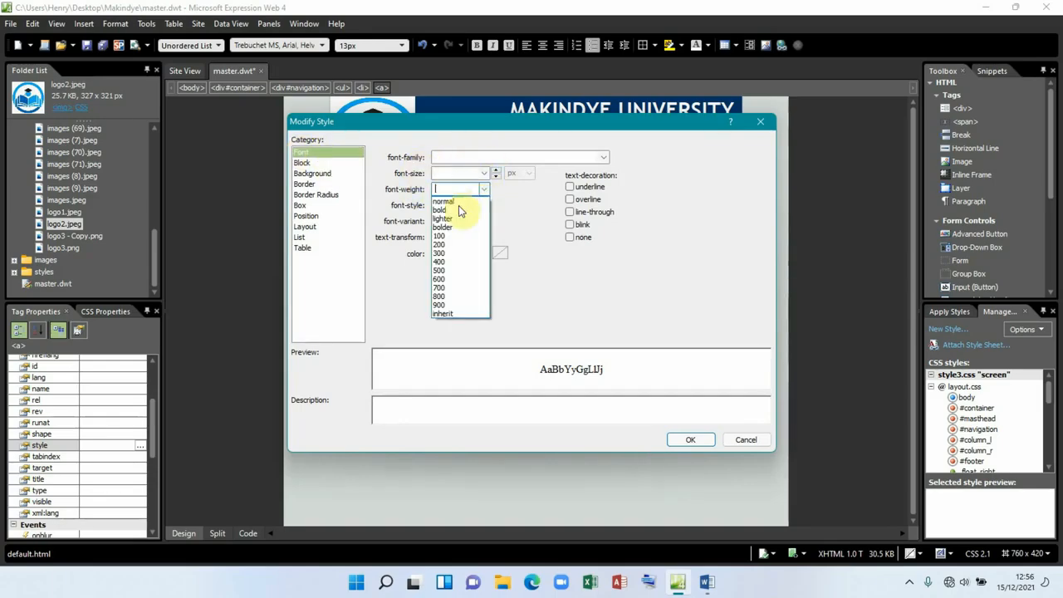
{"action": "left_click", "coordinate": [449, 208]}
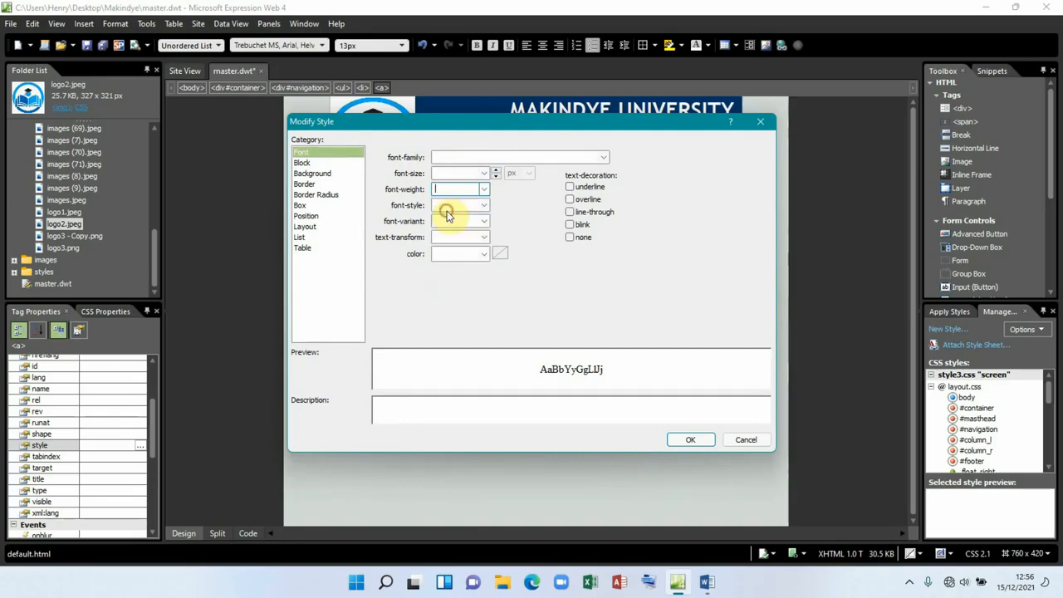
{"action": "left_click", "coordinate": [687, 440]}
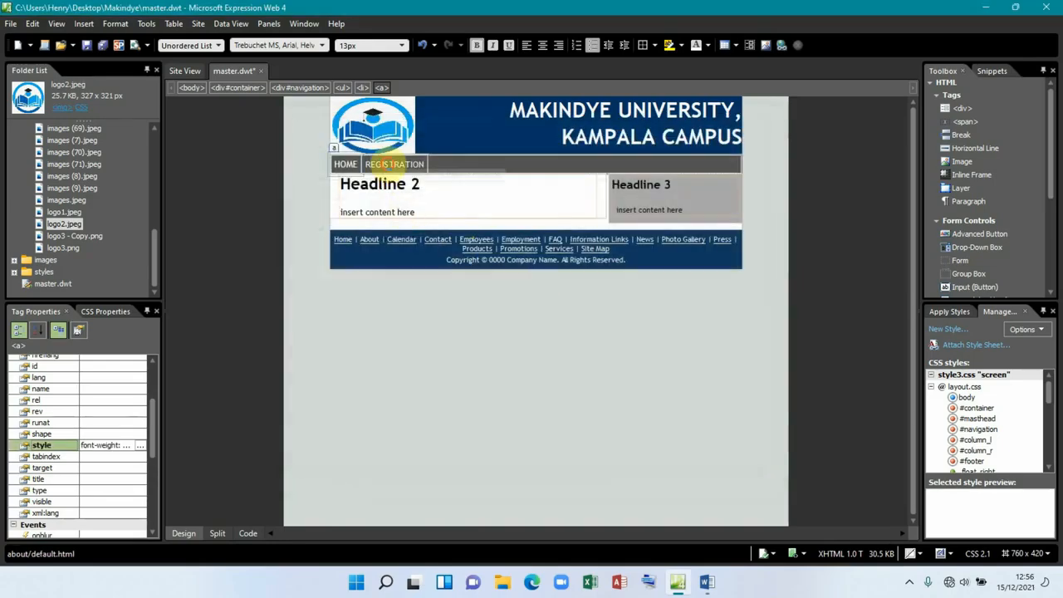
Step: Apply the same bold font-weight to the HOME link's style
{"action": "left_click", "coordinate": [346, 164]}
{"action": "scroll", "coordinate": [42, 433], "scroll_direction": "down", "scroll_amount": 1}
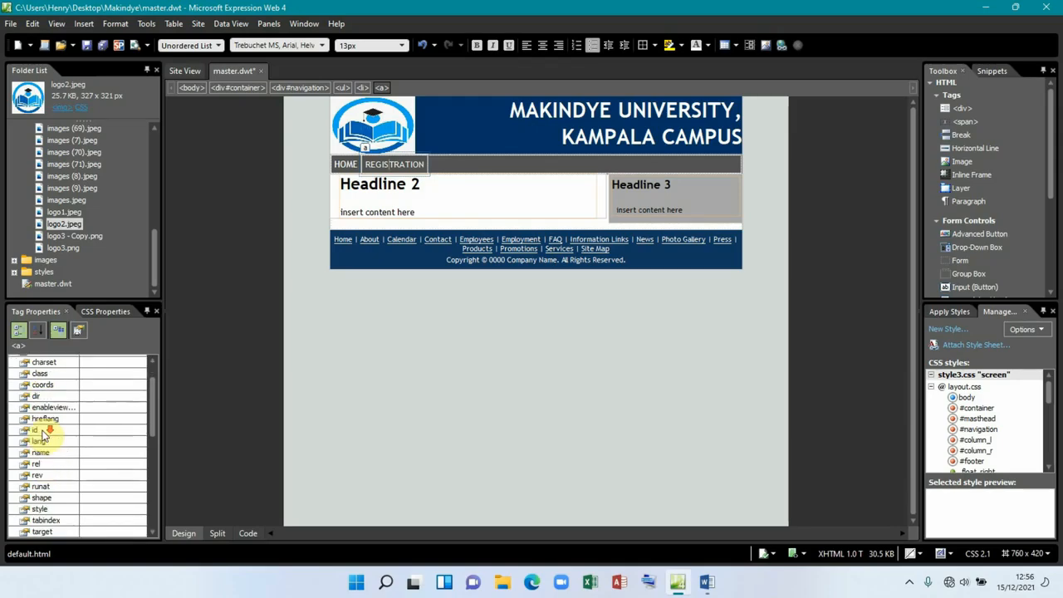
{"action": "left_click", "coordinate": [53, 508]}
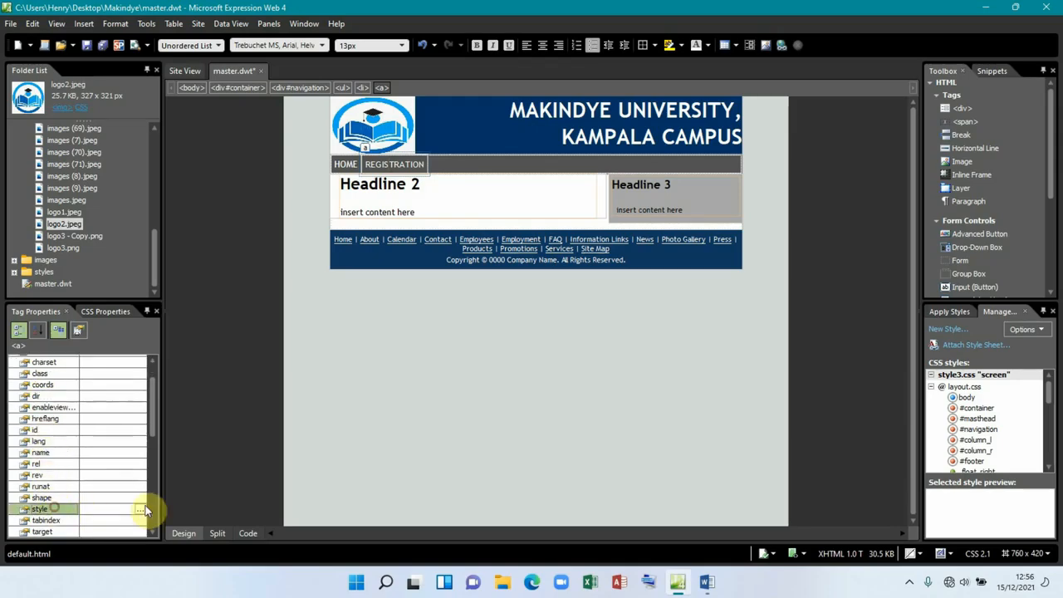
{"action": "left_click", "coordinate": [140, 510]}
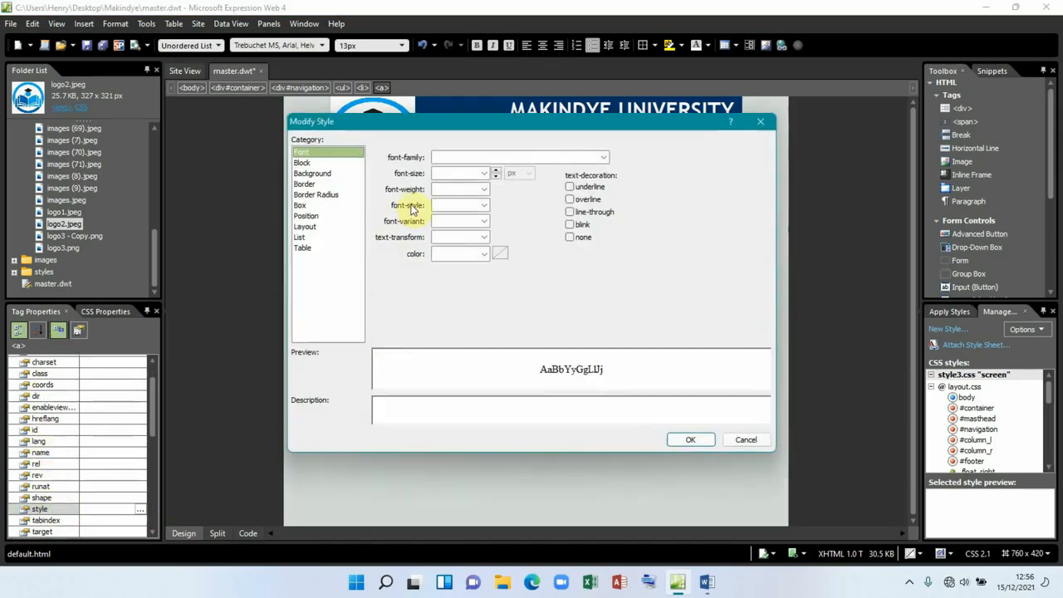
{"action": "left_click", "coordinate": [484, 189]}
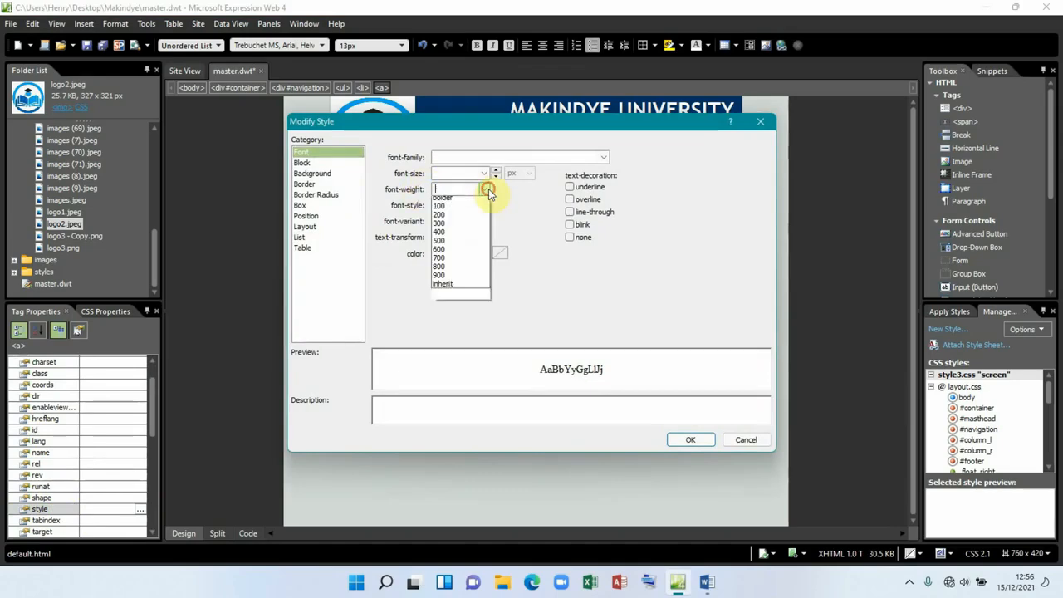
{"action": "left_click", "coordinate": [446, 211]}
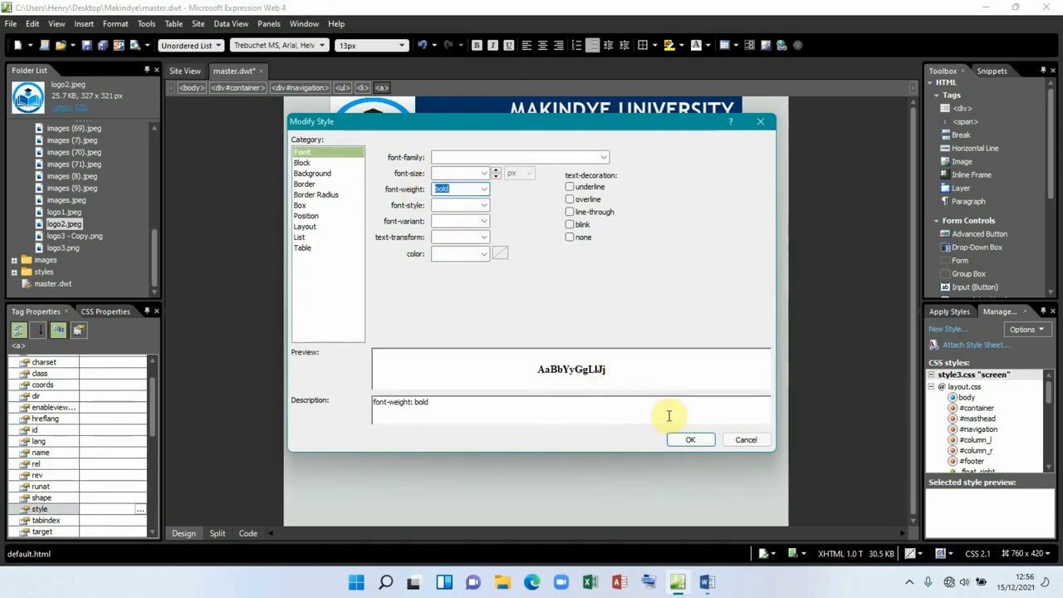
{"action": "left_click", "coordinate": [689, 440]}
{"action": "left_click", "coordinate": [518, 307]}
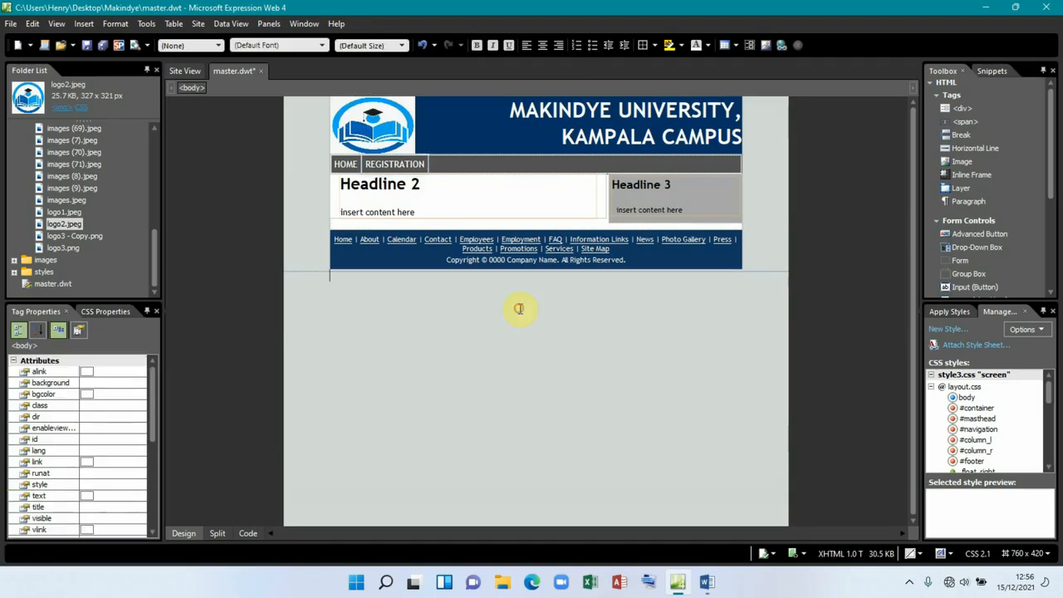
Step: Retitle the sidebar Heading 3 as UPDATES, centre it and colour it red
{"action": "left_click", "coordinate": [673, 184]}
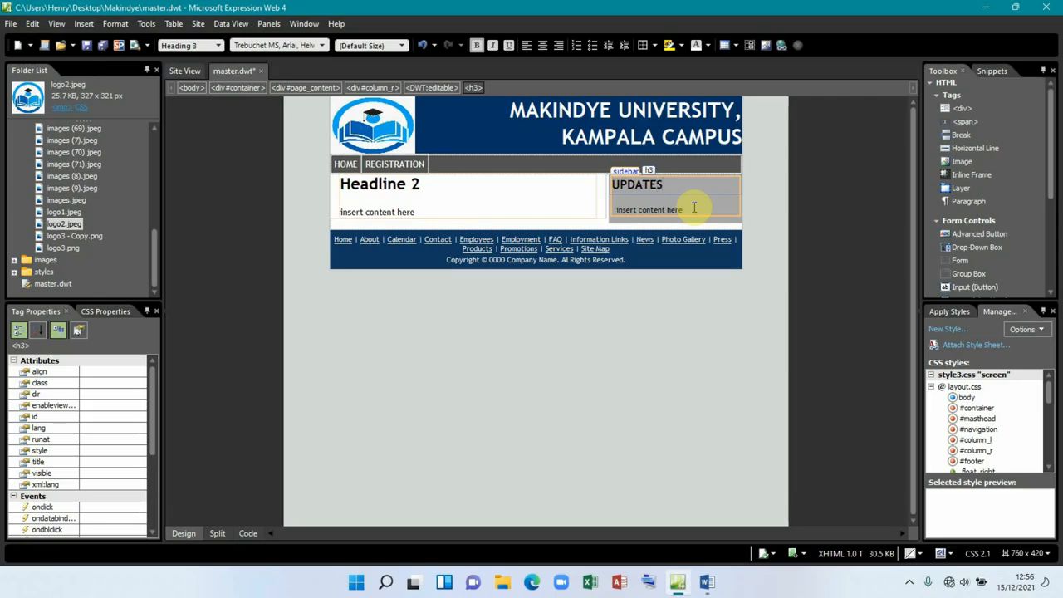
{"action": "left_click", "coordinate": [536, 48]}
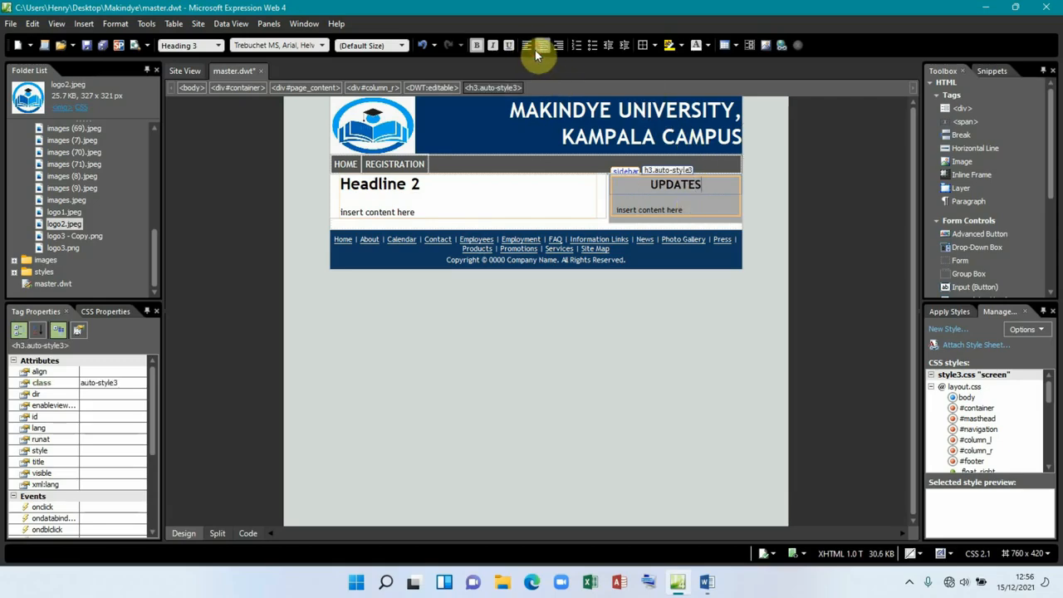
{"action": "left_click", "coordinate": [708, 46]}
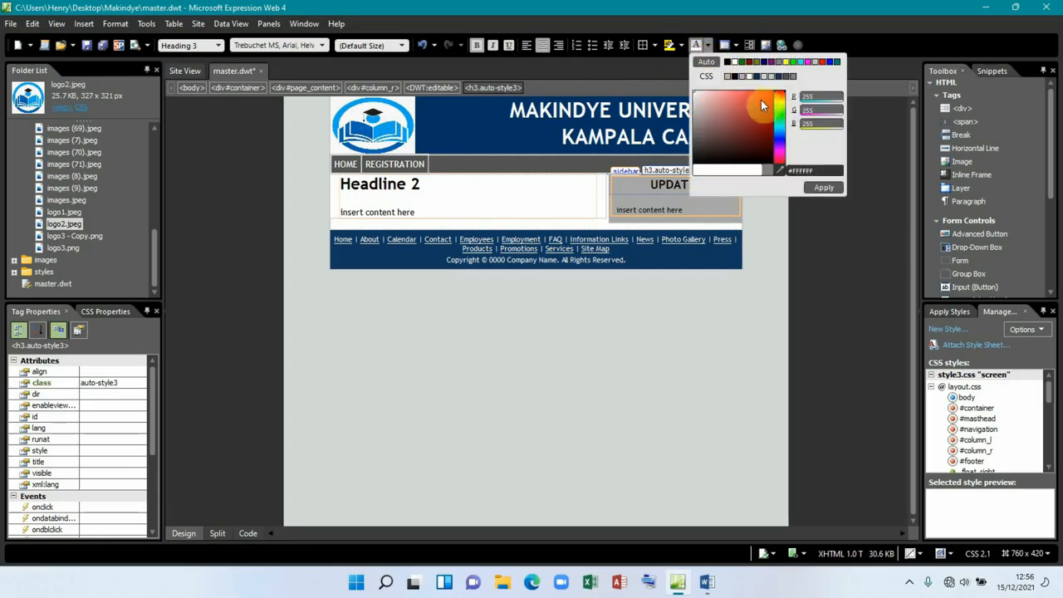
{"action": "left_click", "coordinate": [821, 65]}
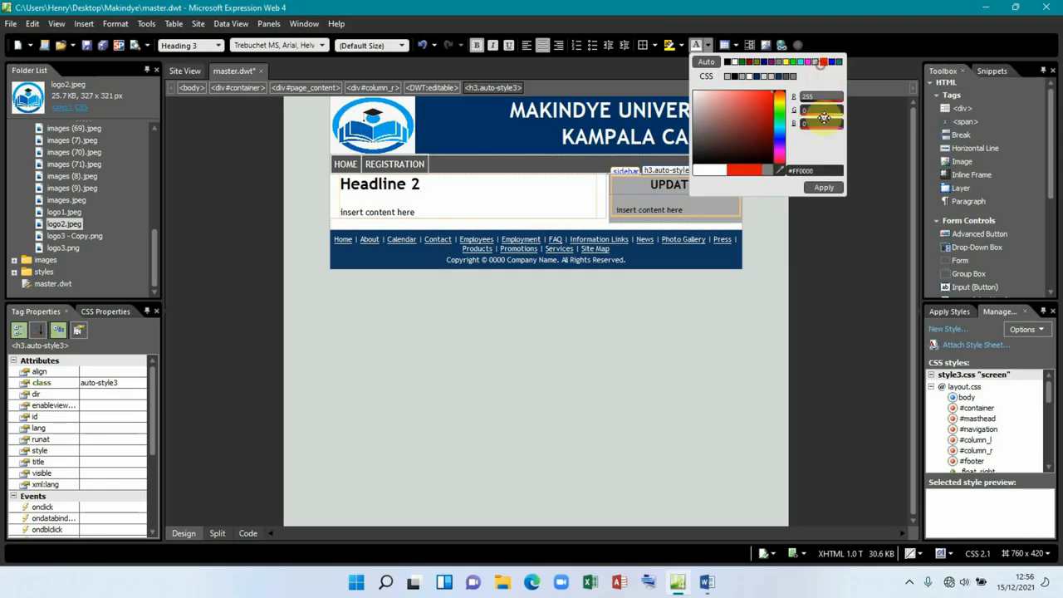
{"action": "left_click", "coordinate": [824, 187]}
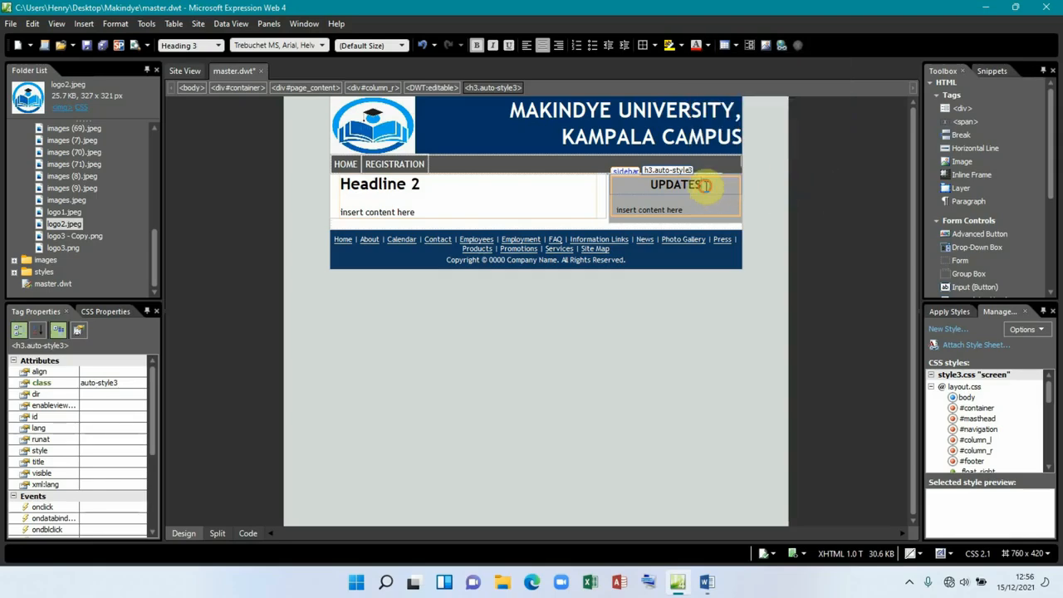
{"action": "left_click_drag", "start_coordinate": [704, 186], "coordinate": [640, 189]}
{"action": "left_click", "coordinate": [696, 48]}
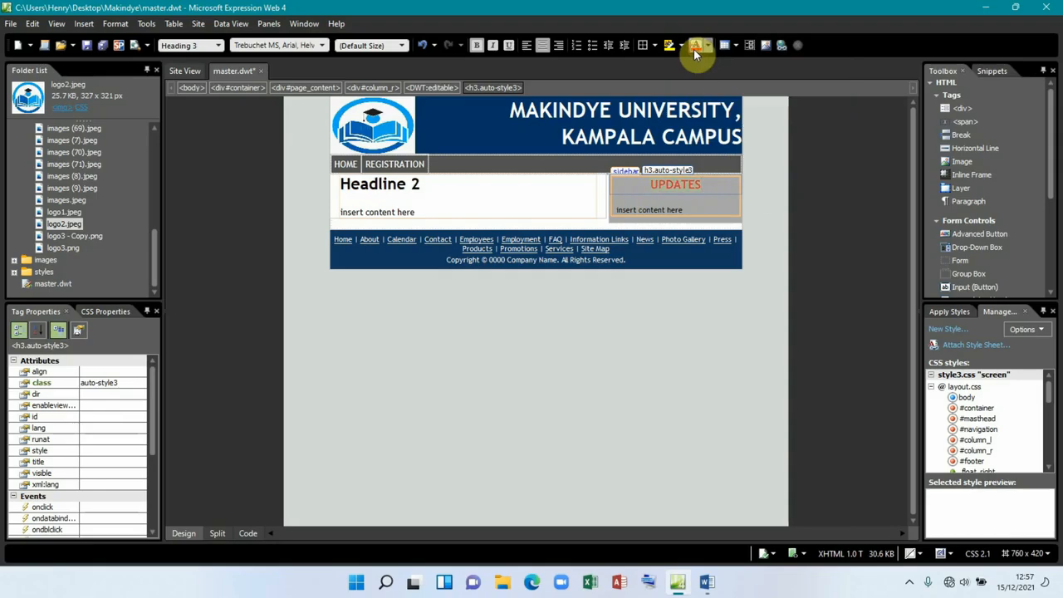
{"action": "left_click", "coordinate": [686, 209]}
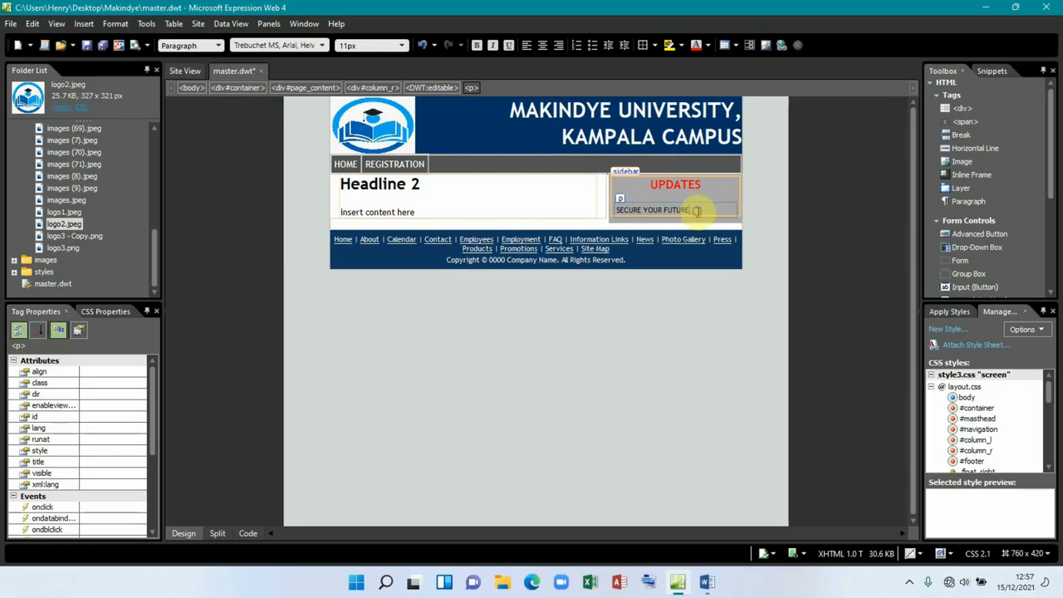
Step: Make the sidebar paragraph read SECURE YOUR FUTURE with two blank paragraphs below it
{"action": "key", "text": "Return"}
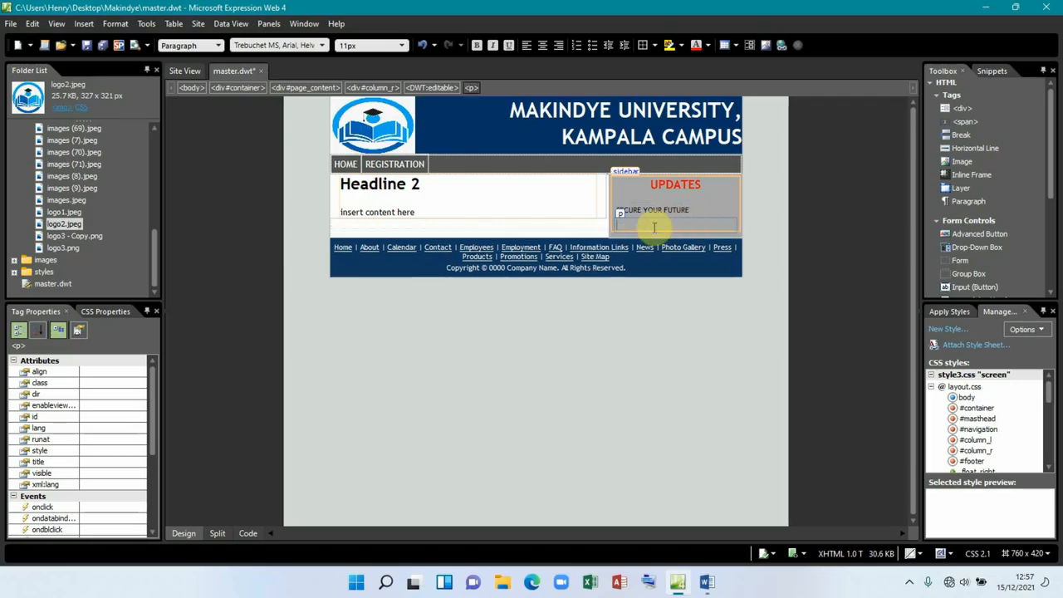
{"action": "key", "text": "Return"}
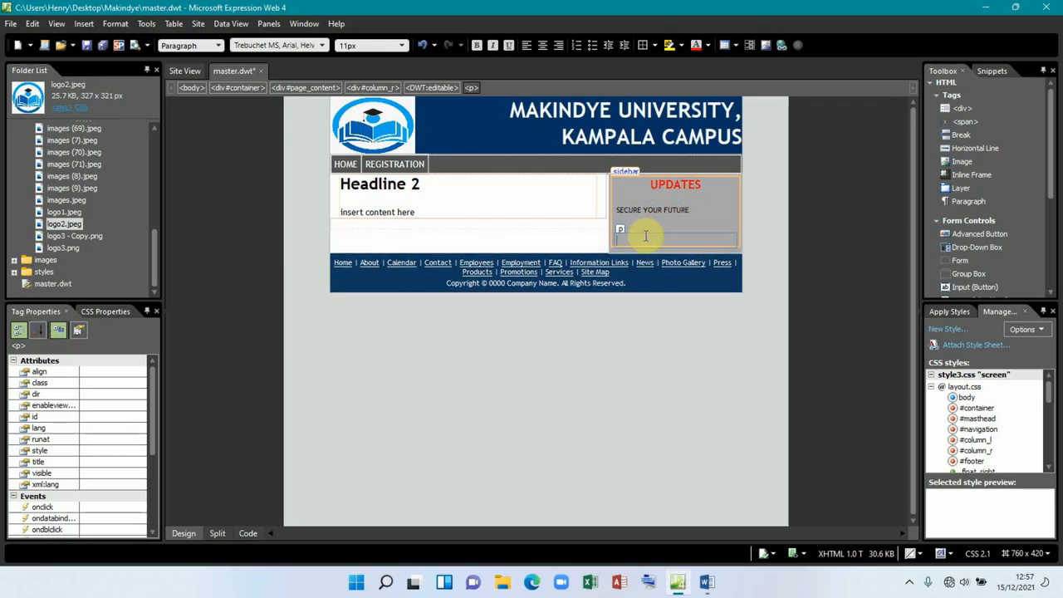
{"action": "left_click", "coordinate": [702, 208]}
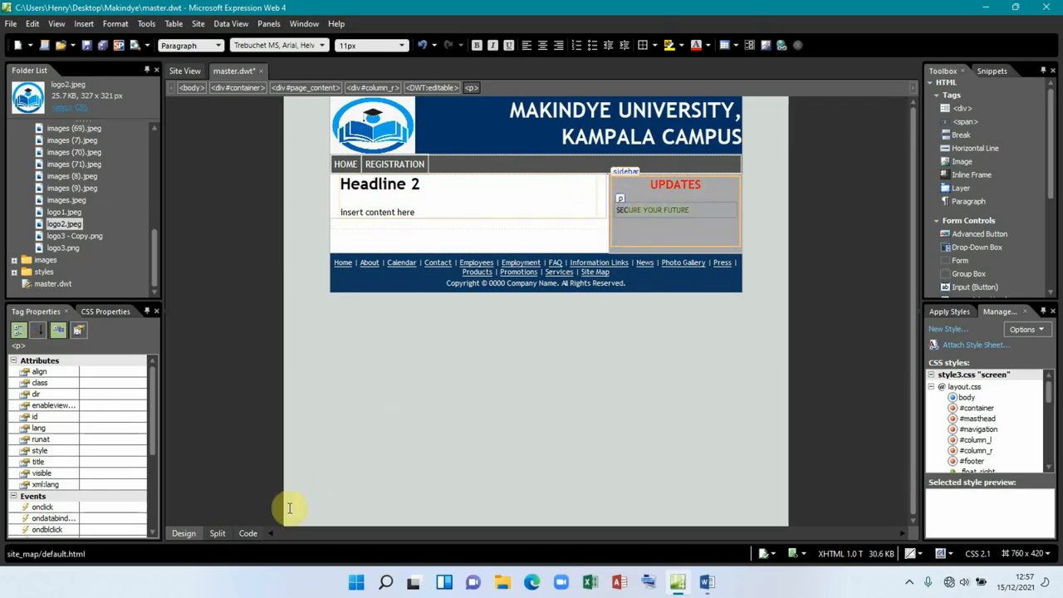
Step: In Split view, change the SECURE YOUR FUTURE paragraph's <p> tags to MARQUEE tags
{"action": "left_click", "coordinate": [217, 533]}
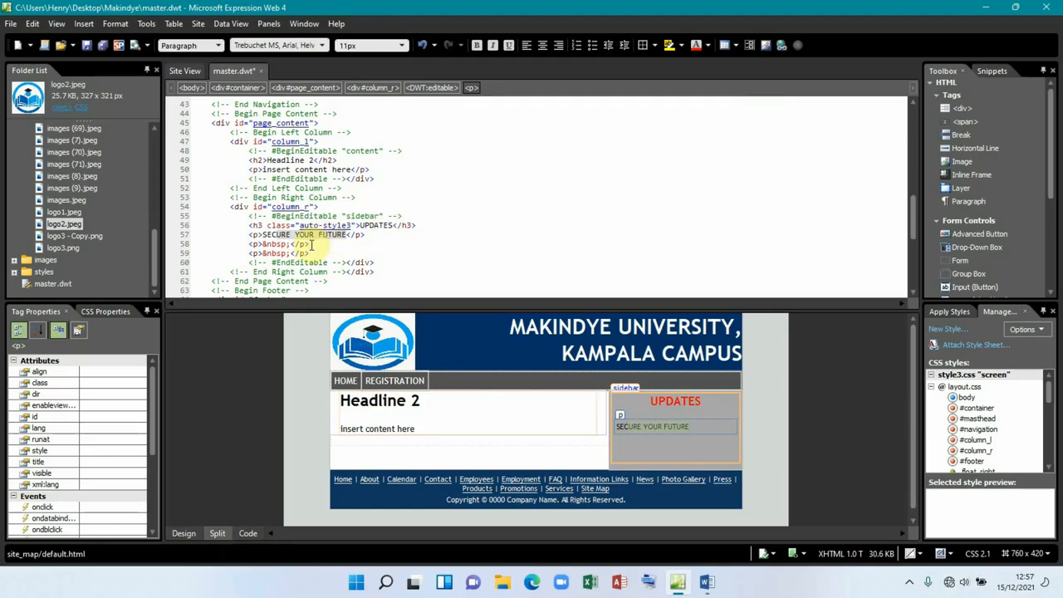
{"action": "left_click", "coordinate": [260, 235]}
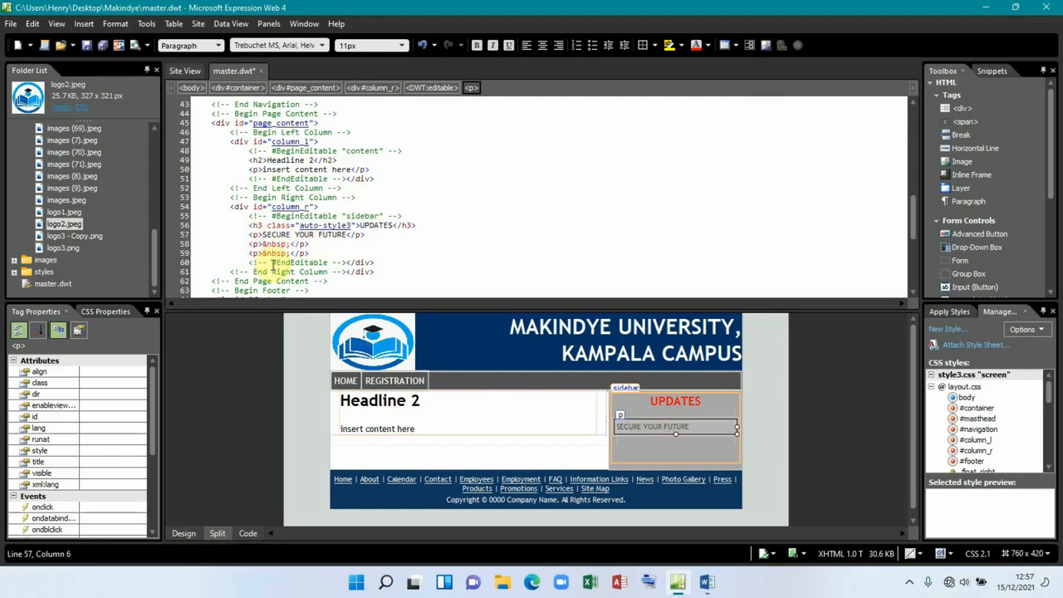
{"action": "key", "text": "BackSpace"}
{"action": "type", "text": "MARQUEE"}
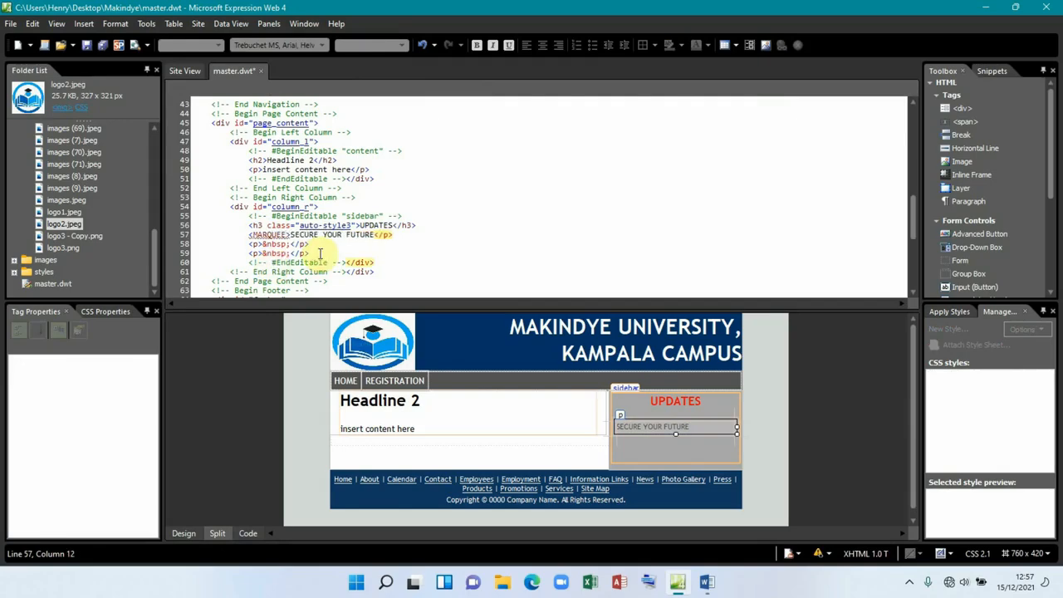
{"action": "left_click", "coordinate": [388, 235]}
{"action": "type", "text": "MARQUEE"}
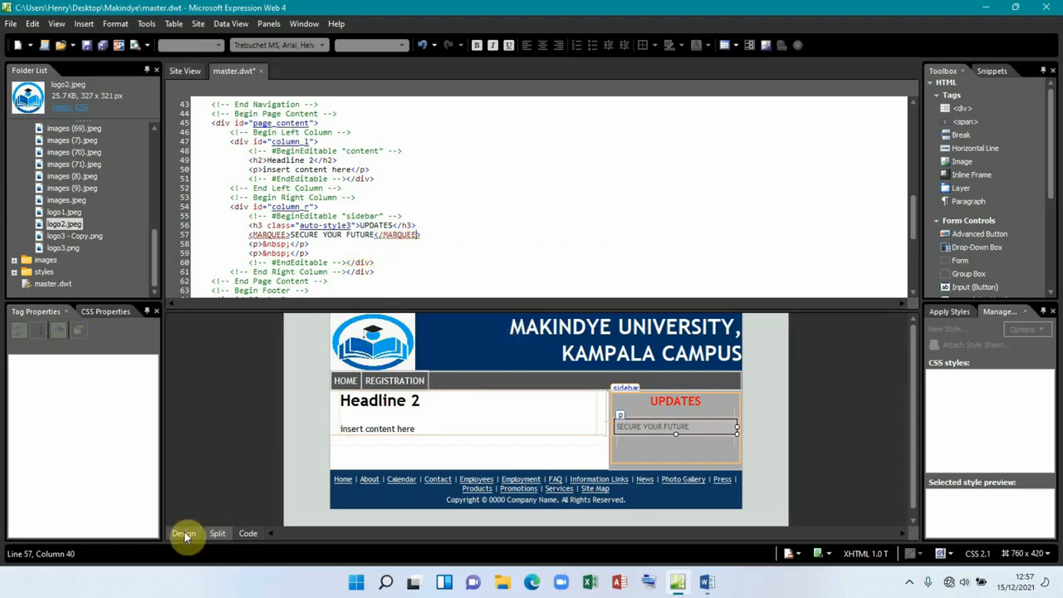
Step: Set the marquee's behavior to Alternate in its properties
{"action": "left_click", "coordinate": [185, 534]}
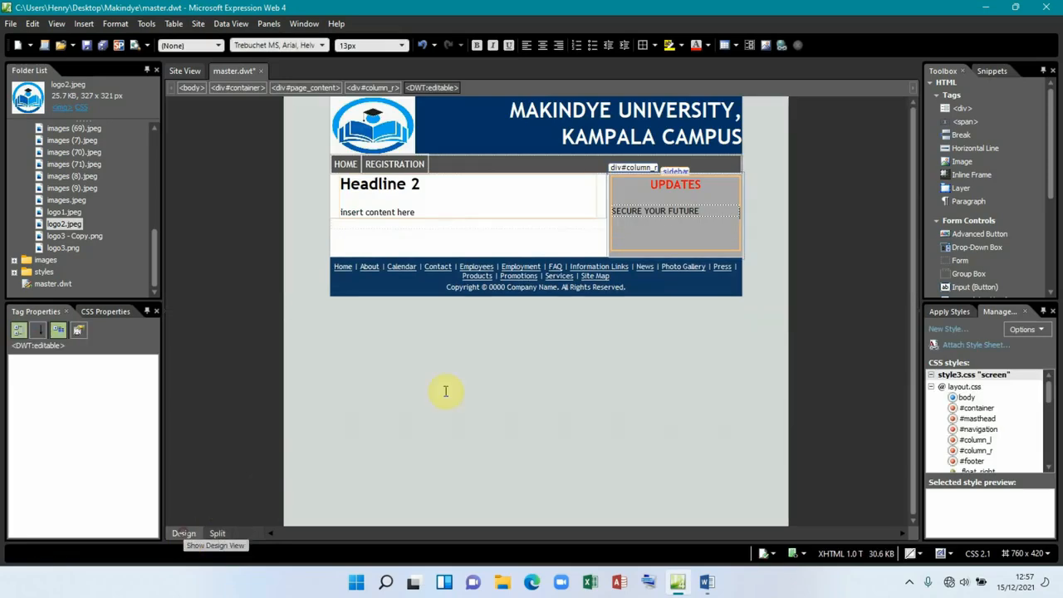
{"action": "double_click", "coordinate": [640, 213]}
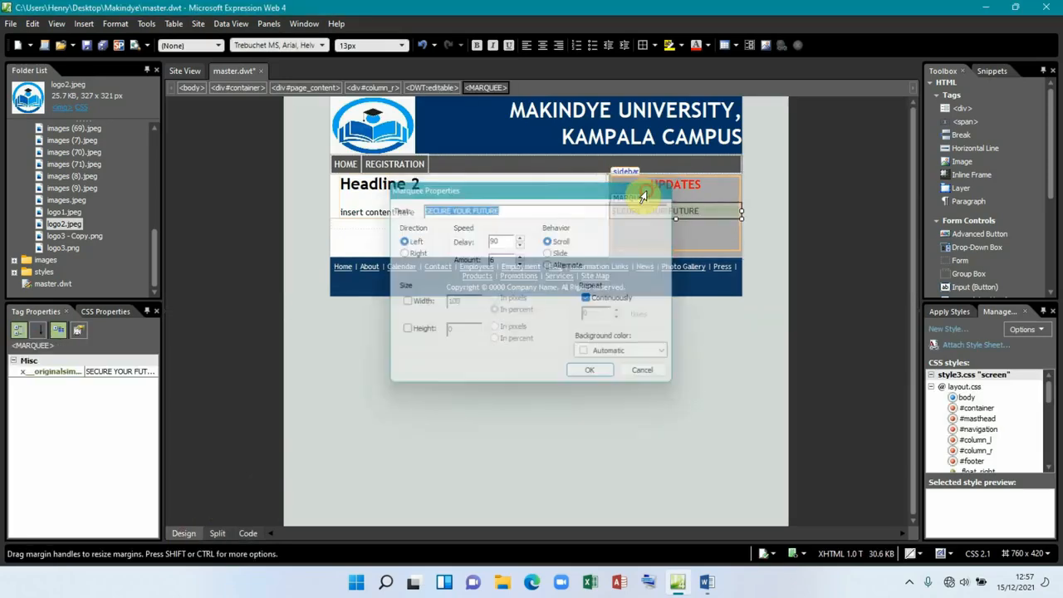
{"action": "double_click", "coordinate": [637, 208]}
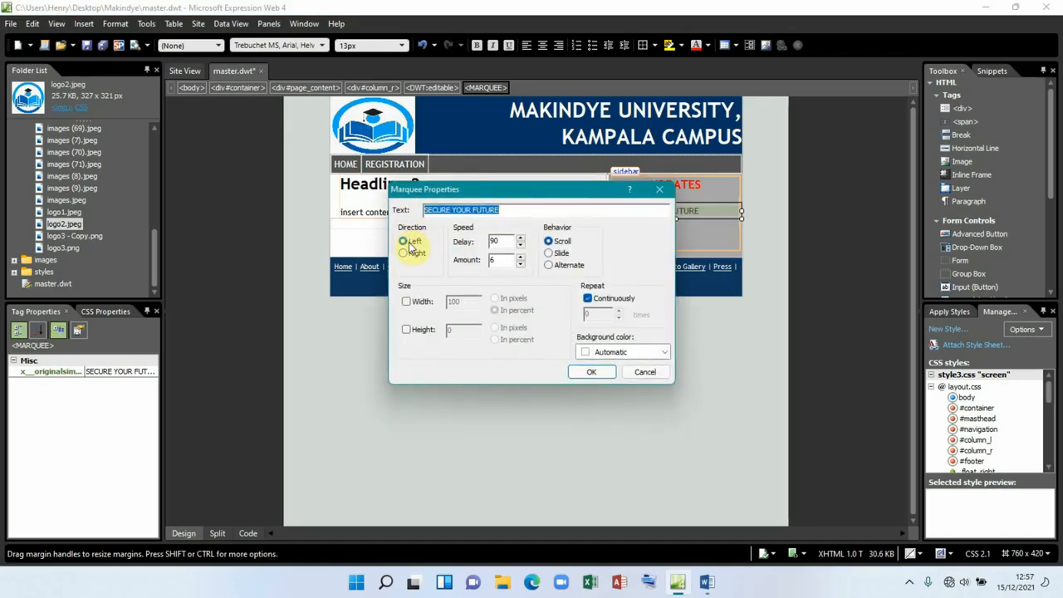
{"action": "left_click", "coordinate": [549, 266]}
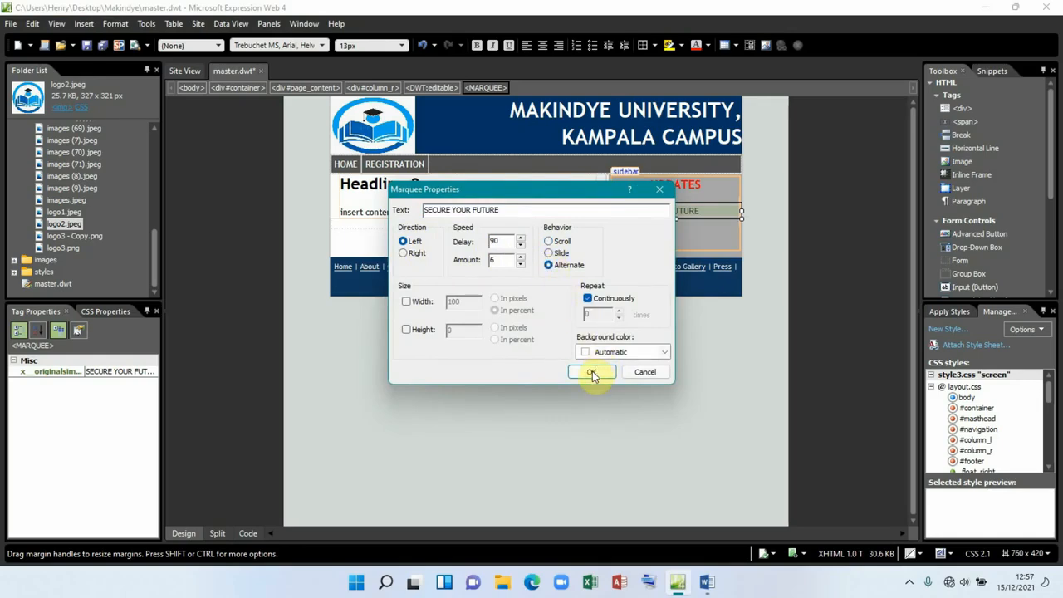
{"action": "left_click", "coordinate": [592, 371]}
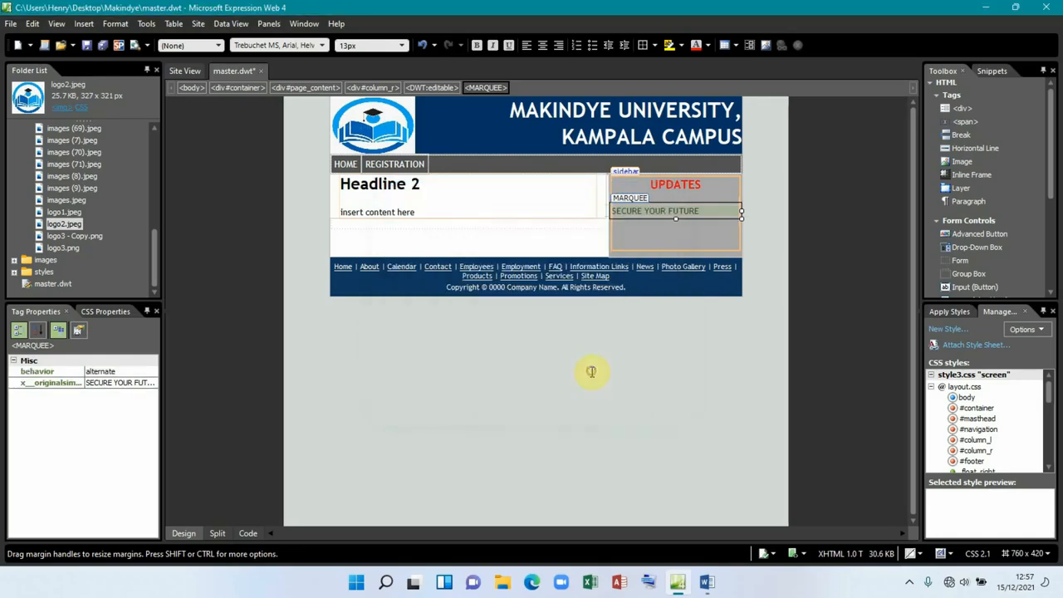
{"action": "left_click", "coordinate": [629, 225]}
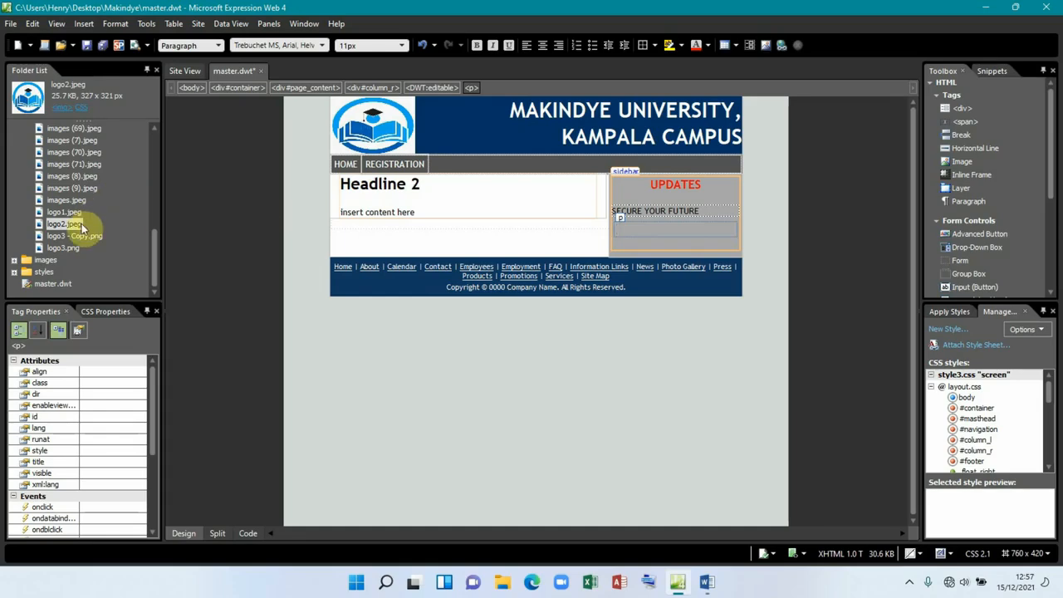
Step: Preview several site images in the Folder List to find the students photo
{"action": "scroll", "coordinate": [55, 163], "scroll_direction": "up", "scroll_amount": 3}
{"action": "left_click", "coordinate": [65, 191]}
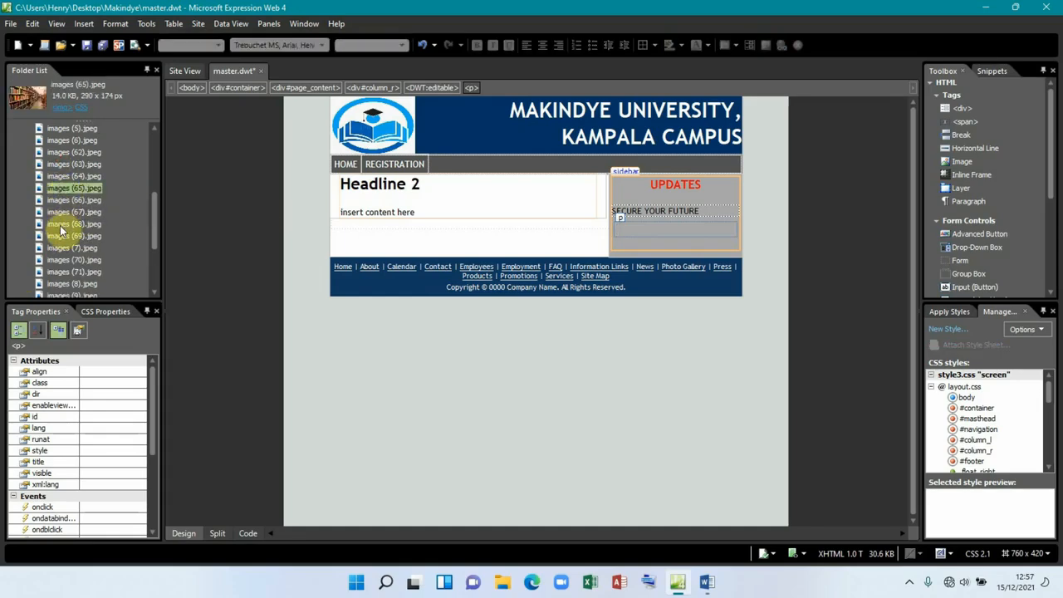
{"action": "left_click", "coordinate": [59, 225]}
{"action": "scroll", "coordinate": [58, 229], "scroll_direction": "down", "scroll_amount": 2}
{"action": "left_click", "coordinate": [56, 224]}
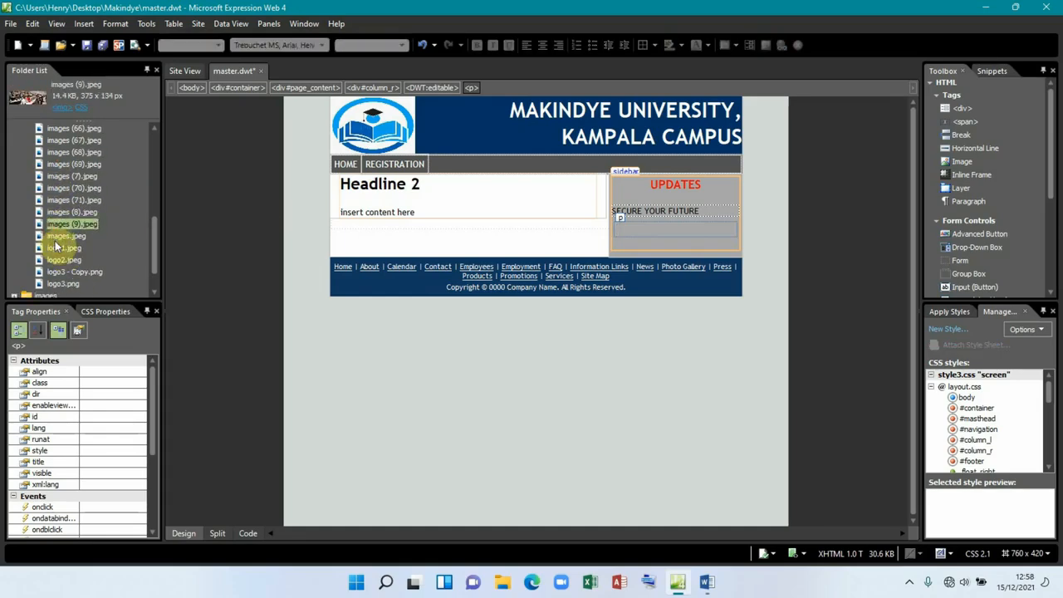
{"action": "left_click", "coordinate": [57, 250]}
{"action": "left_click", "coordinate": [57, 262]}
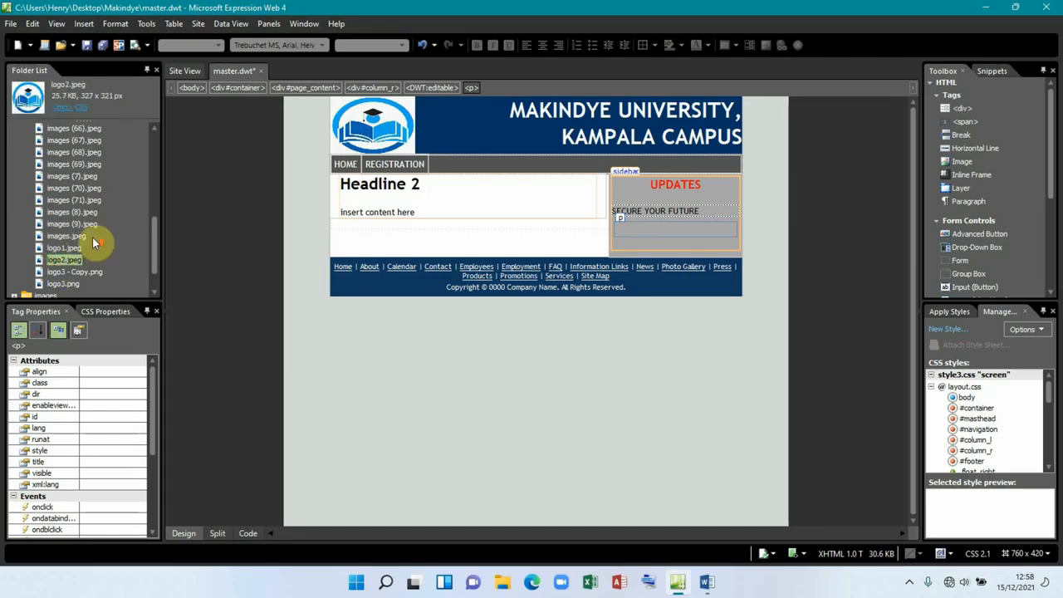
{"action": "scroll", "coordinate": [94, 242], "scroll_direction": "up", "scroll_amount": 20}
{"action": "left_click", "coordinate": [60, 154]}
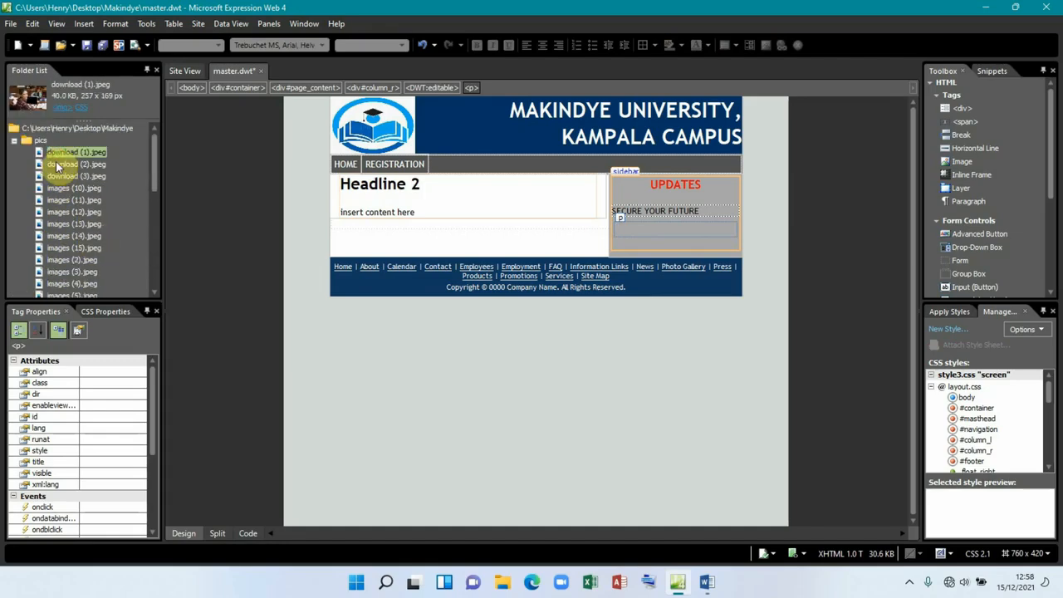
{"action": "double_click", "coordinate": [58, 176]}
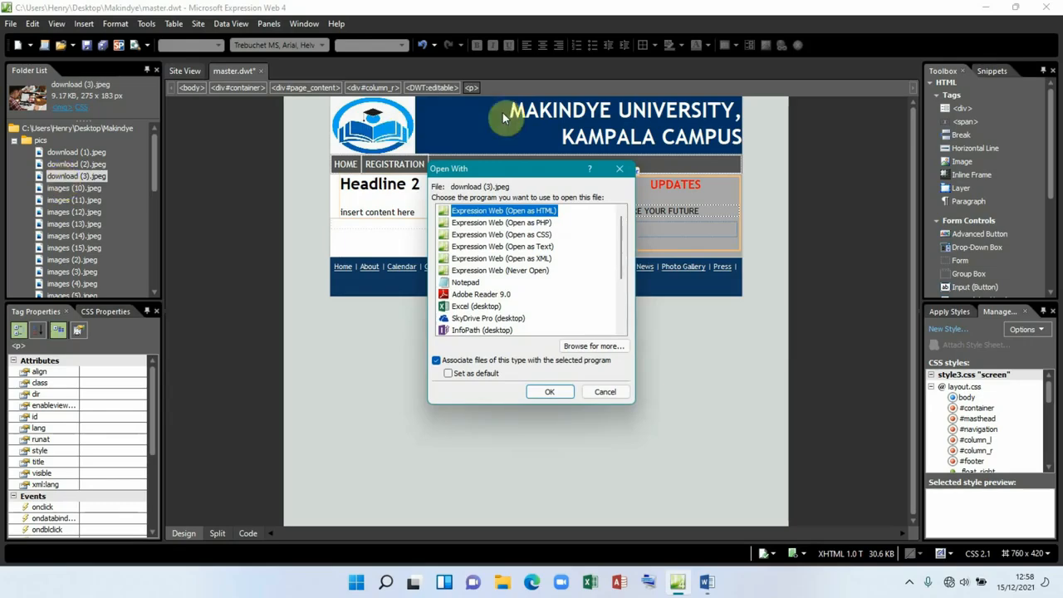
{"action": "left_click", "coordinate": [620, 170]}
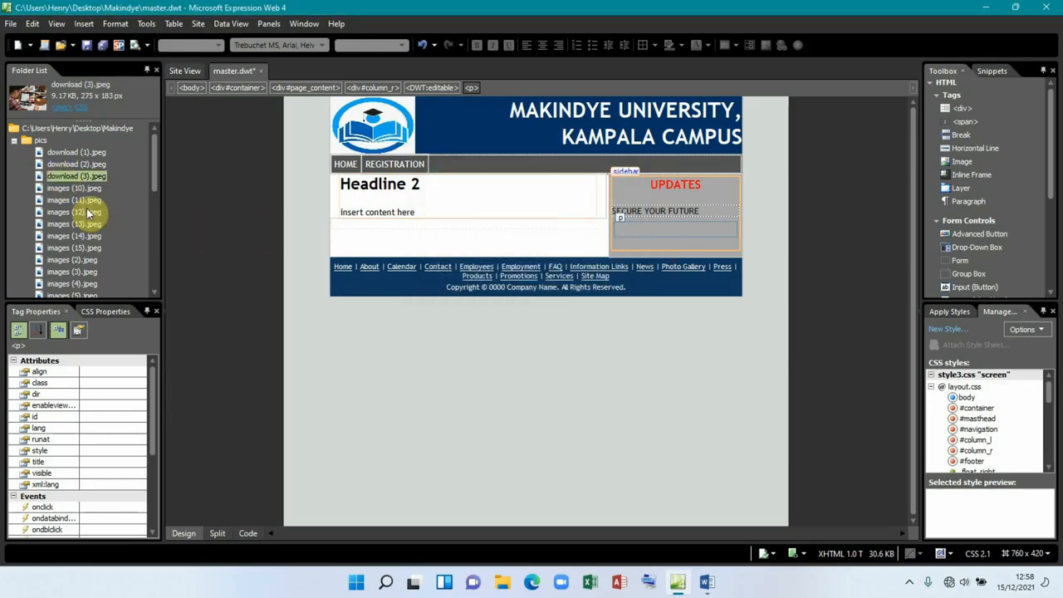
Step: Insert images (12).jpeg into the sidebar with alternate text PIC
{"action": "left_click", "coordinate": [70, 203]}
{"action": "left_click", "coordinate": [67, 212]}
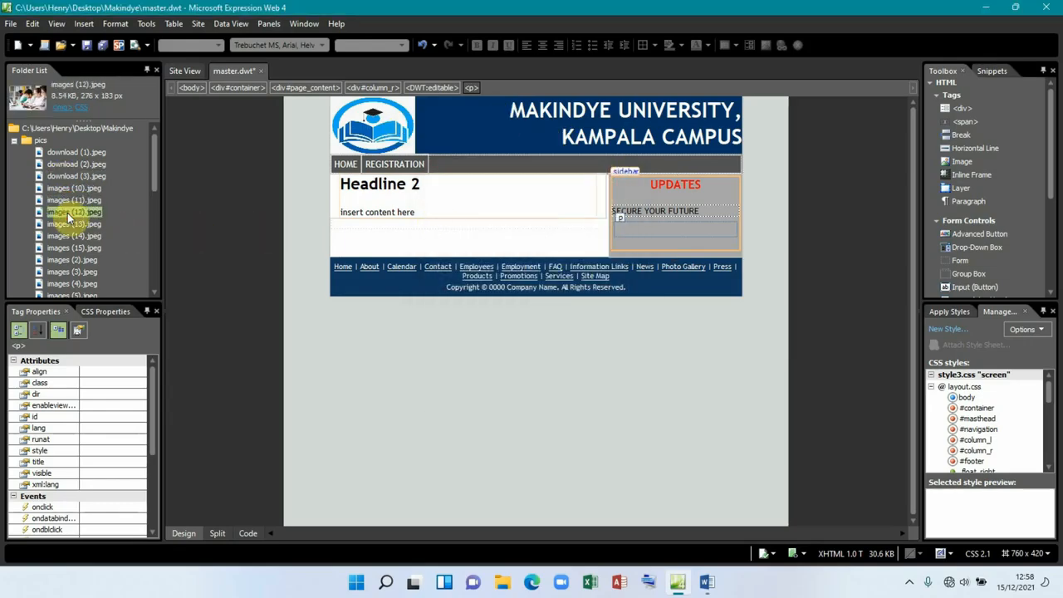
{"action": "left_click_drag", "start_coordinate": [67, 213], "coordinate": [633, 231]}
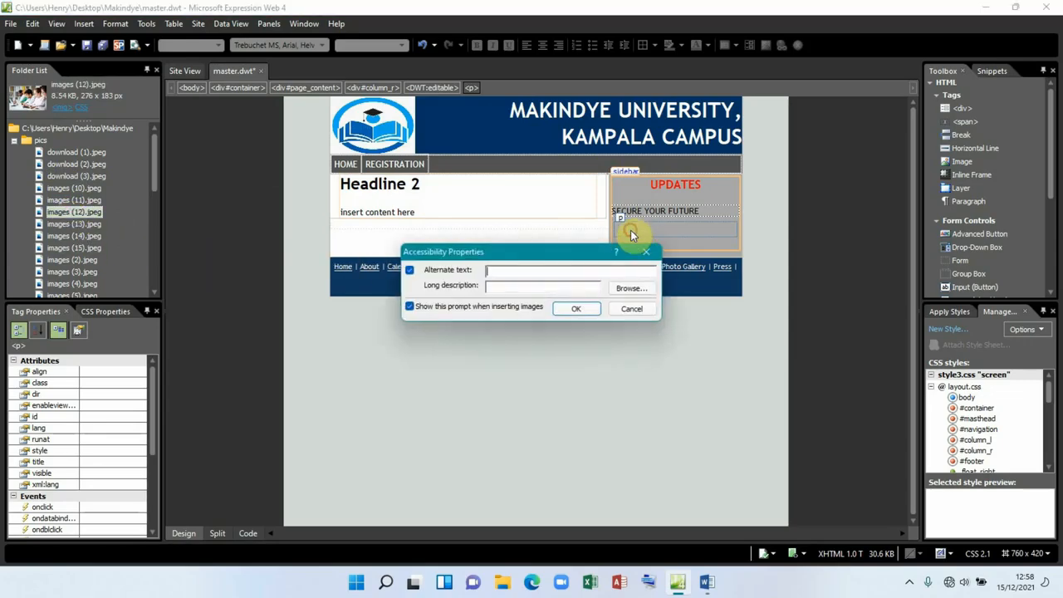
{"action": "left_click", "coordinate": [515, 268]}
{"action": "type", "text": "PIC2"}
{"action": "left_click", "coordinate": [573, 308]}
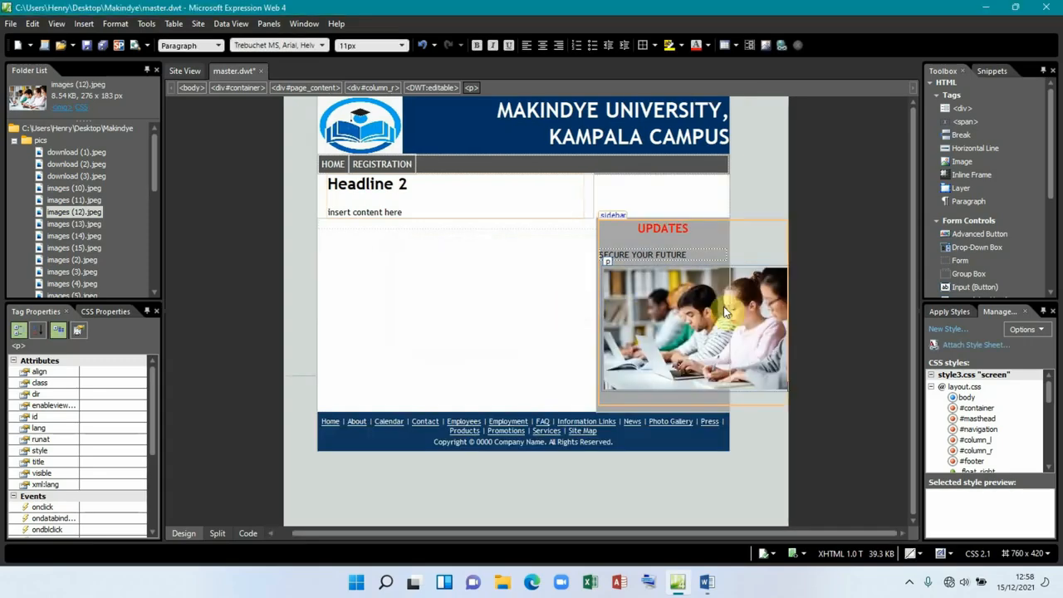
Step: Set the sidebar photo's width to 80 in Picture Properties
{"action": "left_click", "coordinate": [683, 310]}
{"action": "right_click", "coordinate": [682, 310]}
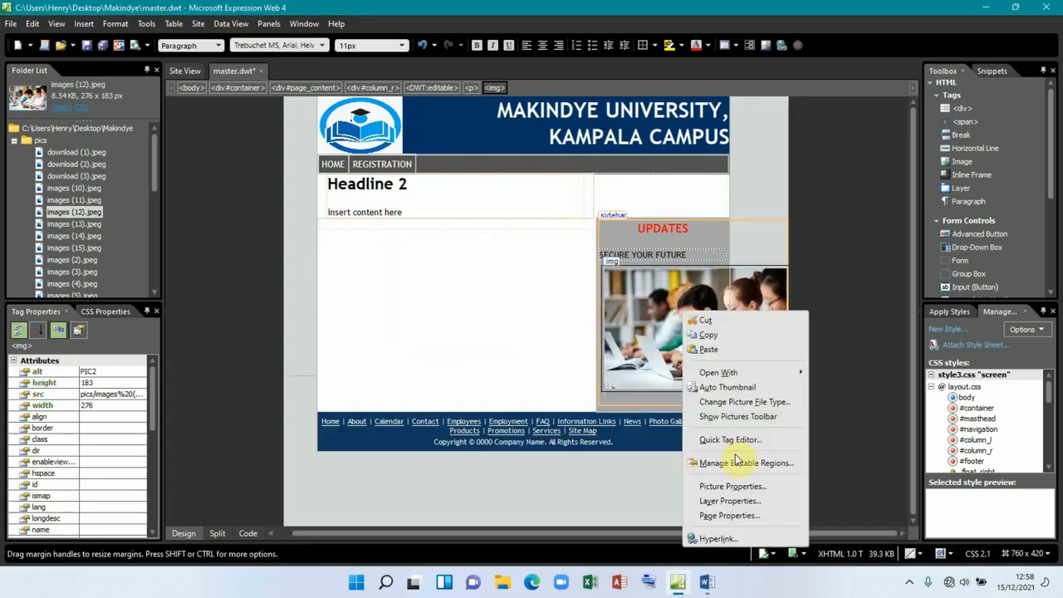
{"action": "left_click", "coordinate": [736, 486]}
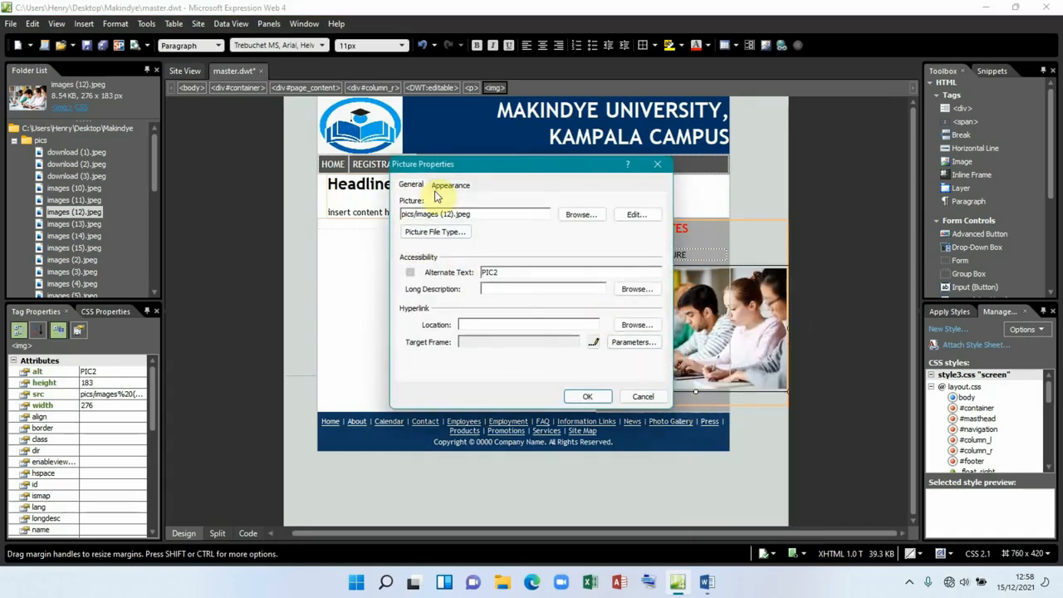
{"action": "left_click", "coordinate": [449, 187]}
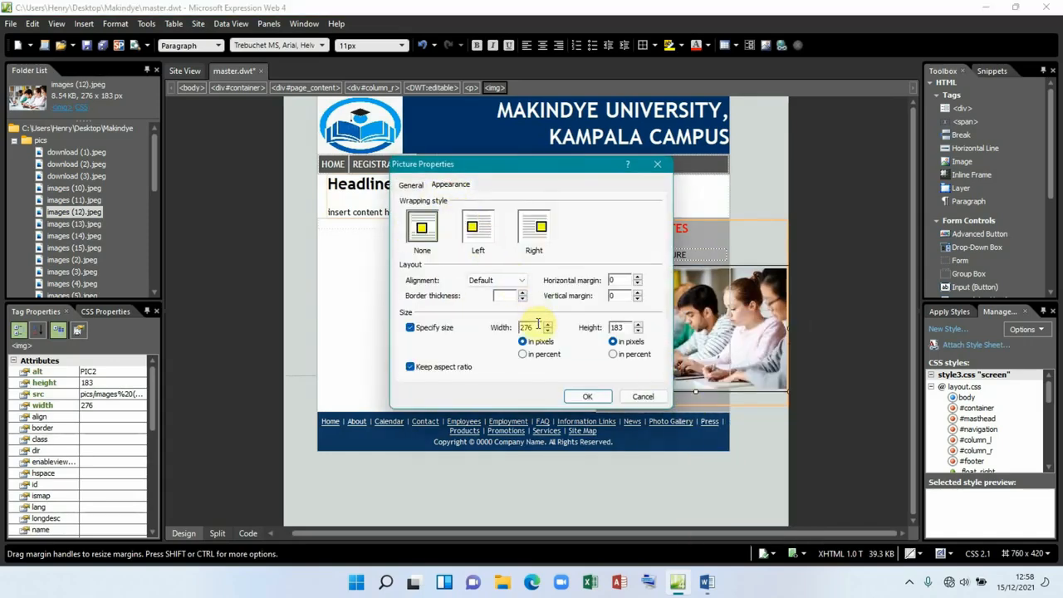
{"action": "left_click_drag", "start_coordinate": [538, 327], "coordinate": [509, 328]}
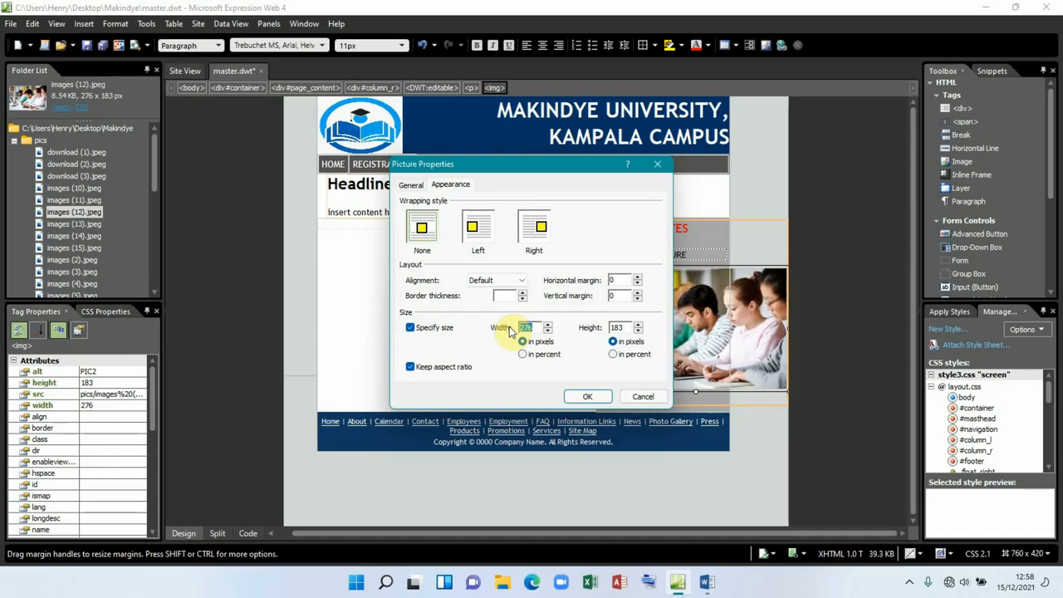
{"action": "type", "text": "80"}
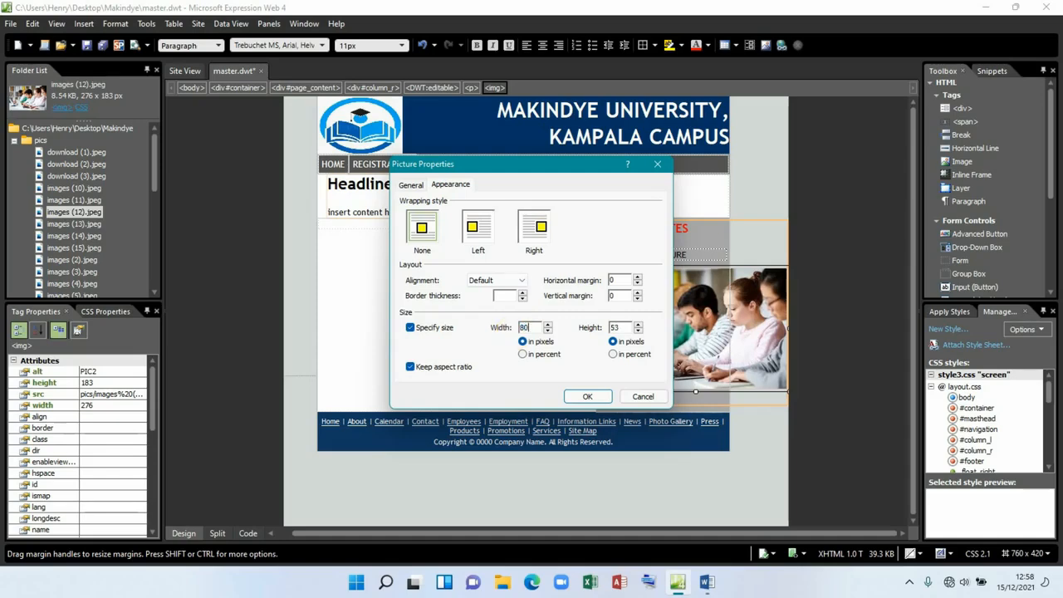
{"action": "left_click", "coordinate": [590, 393]}
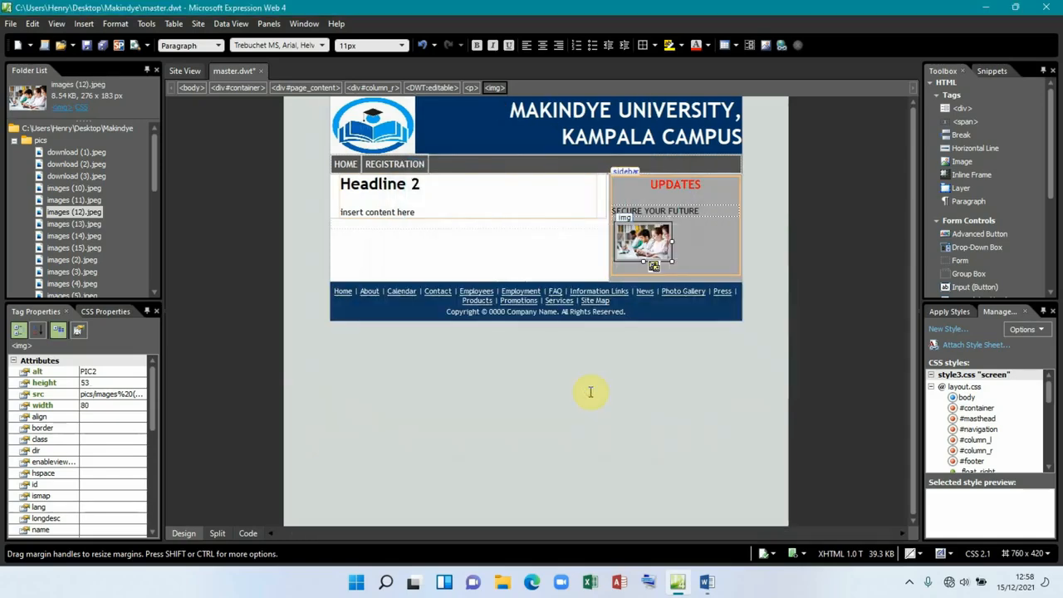
Step: Drag the photo's handles out to about 172 by 59 pixels
{"action": "left_click_drag", "start_coordinate": [673, 241], "coordinate": [724, 242]}
{"action": "left_click", "coordinate": [734, 243]}
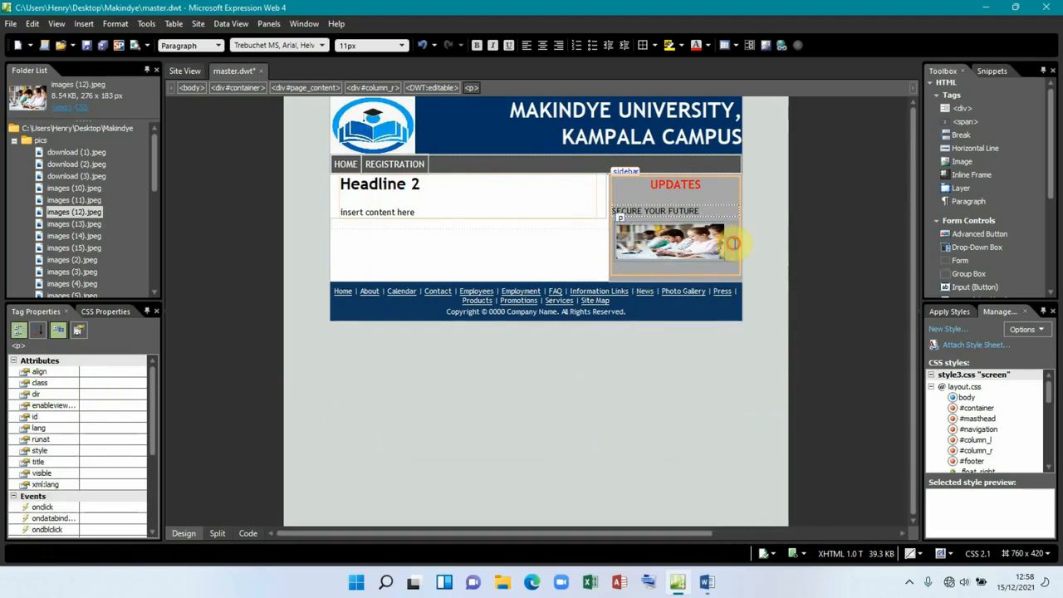
{"action": "double_click", "coordinate": [711, 249]}
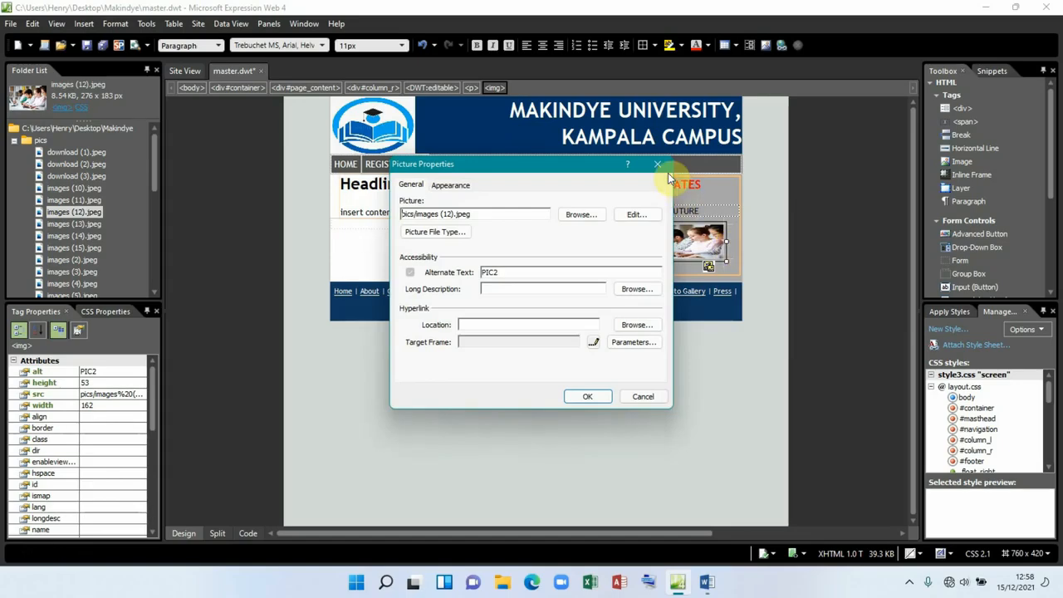
{"action": "left_click", "coordinate": [659, 165]}
{"action": "left_click_drag", "start_coordinate": [726, 244], "coordinate": [733, 243]}
{"action": "left_click_drag", "start_coordinate": [673, 262], "coordinate": [674, 290]}
Step: Add a centred STUDENTS caption on a new line beneath the photo
{"action": "left_click", "coordinate": [686, 300]}
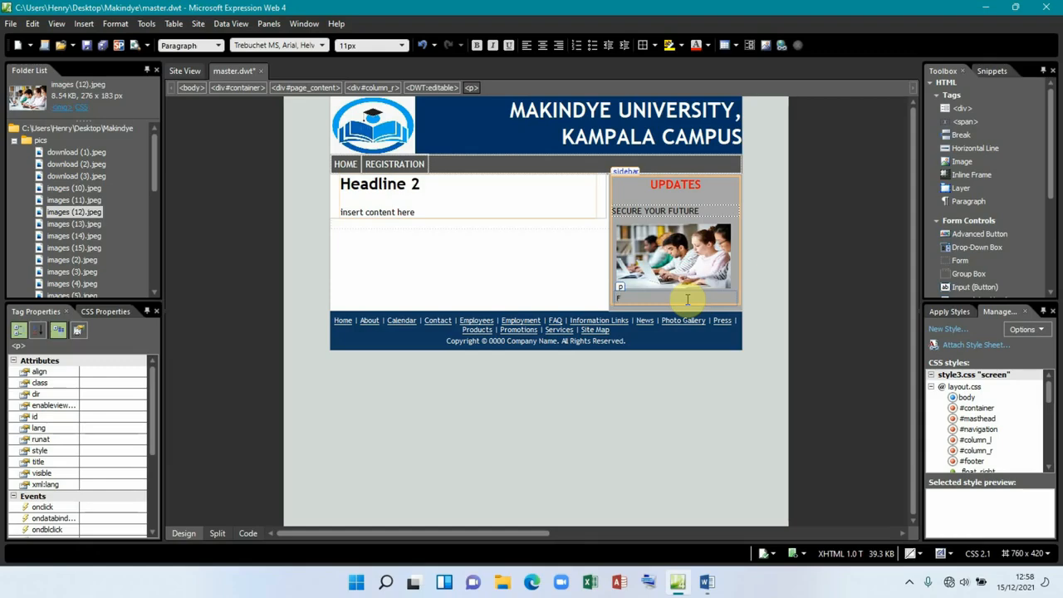
{"action": "key", "text": "Return"}
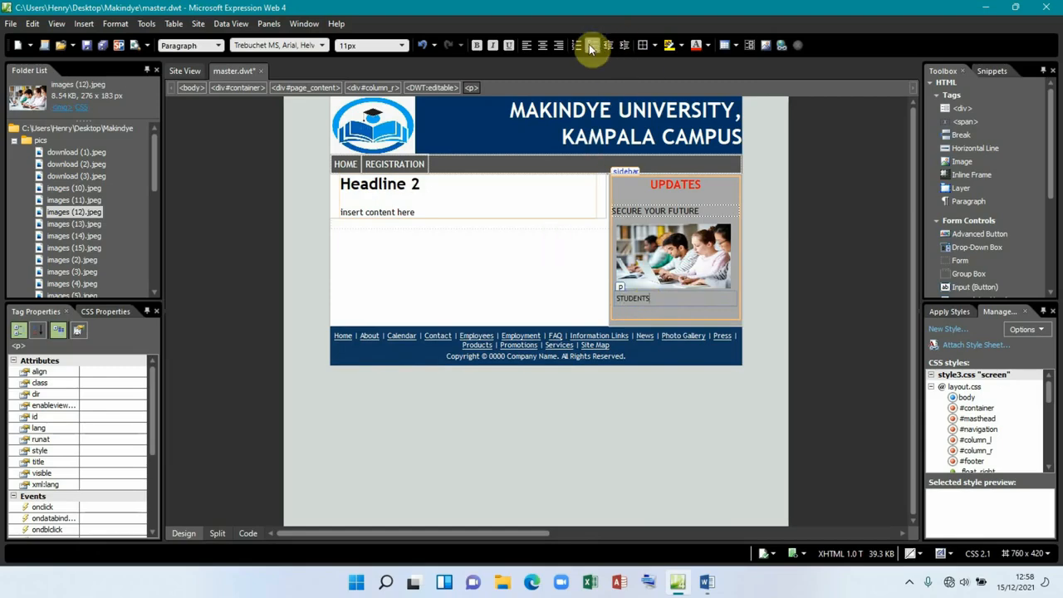
{"action": "left_click", "coordinate": [545, 46]}
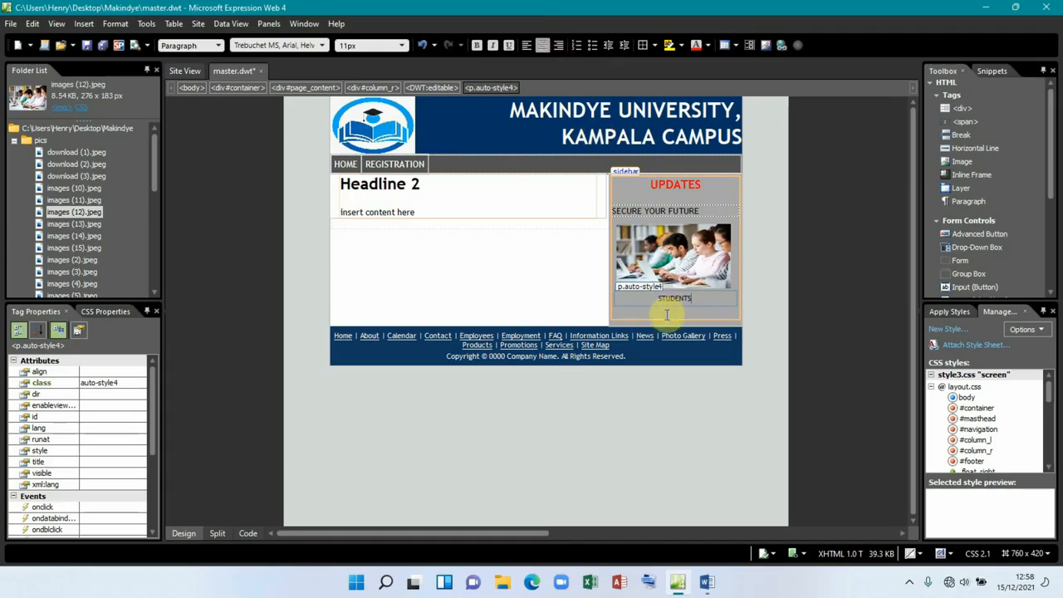
Step: Insert images (15).jpeg into the sidebar below the STUDENTS caption
{"action": "left_click", "coordinate": [73, 225]}
{"action": "left_click", "coordinate": [64, 248]}
{"action": "left_click_drag", "start_coordinate": [64, 249], "coordinate": [653, 318]}
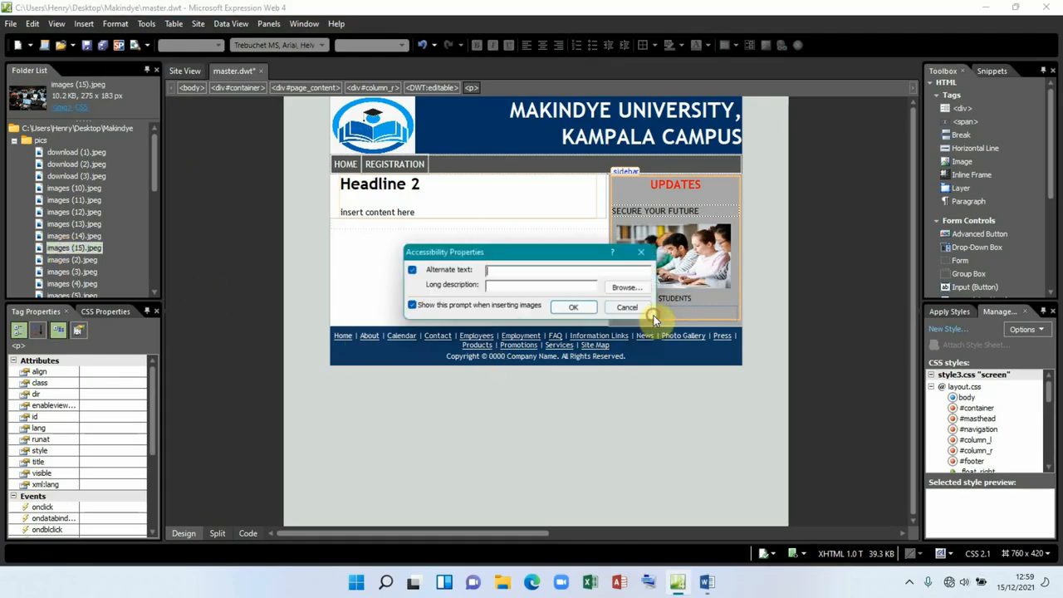
{"action": "left_click", "coordinate": [576, 306]}
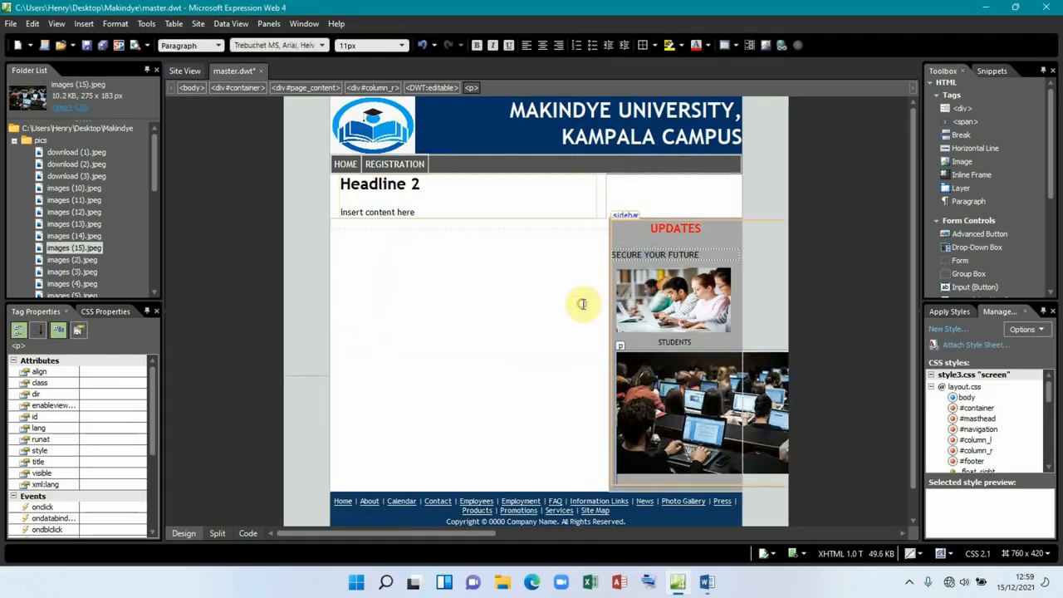
Step: Set the new photo's width to 90 in Picture Properties
{"action": "left_click", "coordinate": [690, 398]}
{"action": "right_click", "coordinate": [689, 399]}
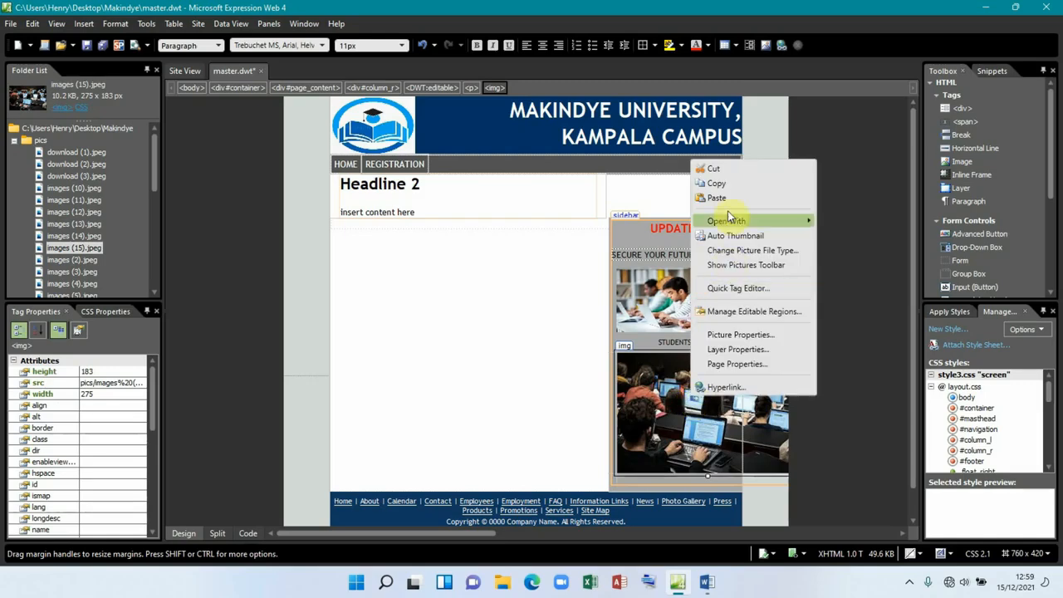
{"action": "left_click", "coordinate": [738, 334]}
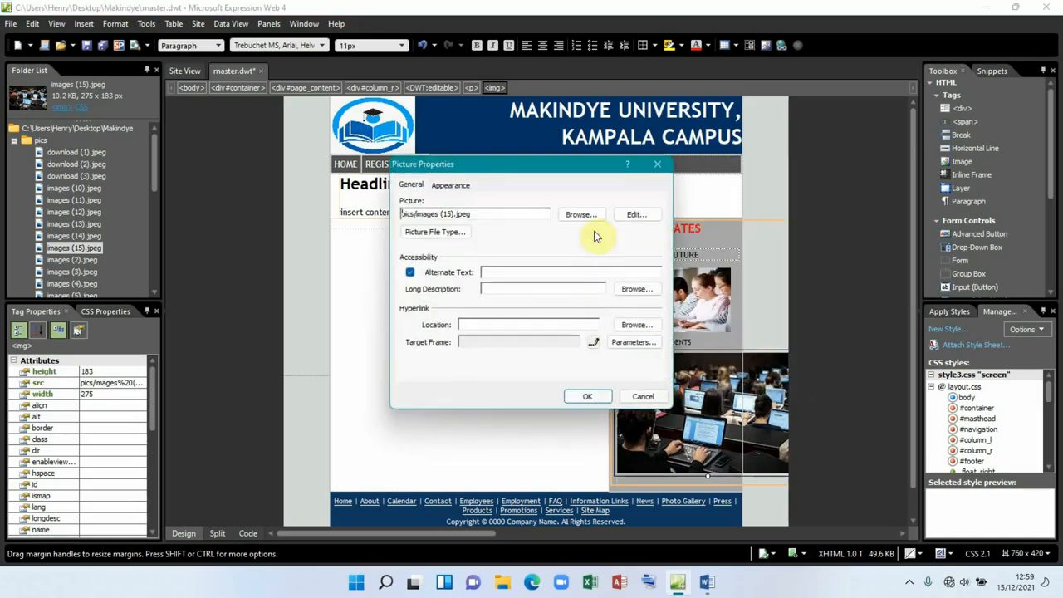
{"action": "left_click", "coordinate": [445, 185]}
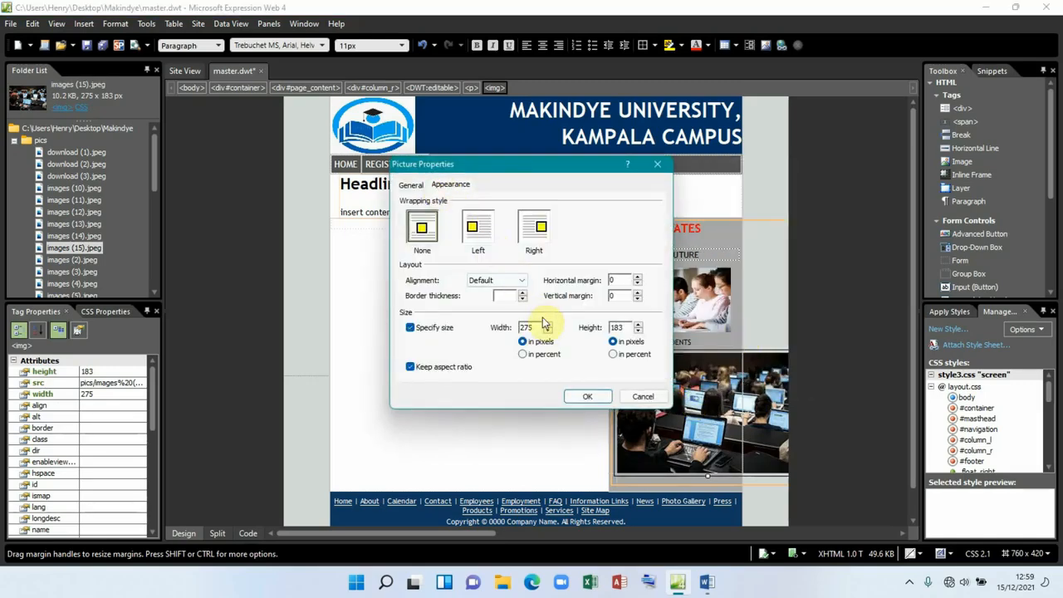
{"action": "left_click_drag", "start_coordinate": [538, 326], "coordinate": [508, 326]}
{"action": "type", "text": "90"}
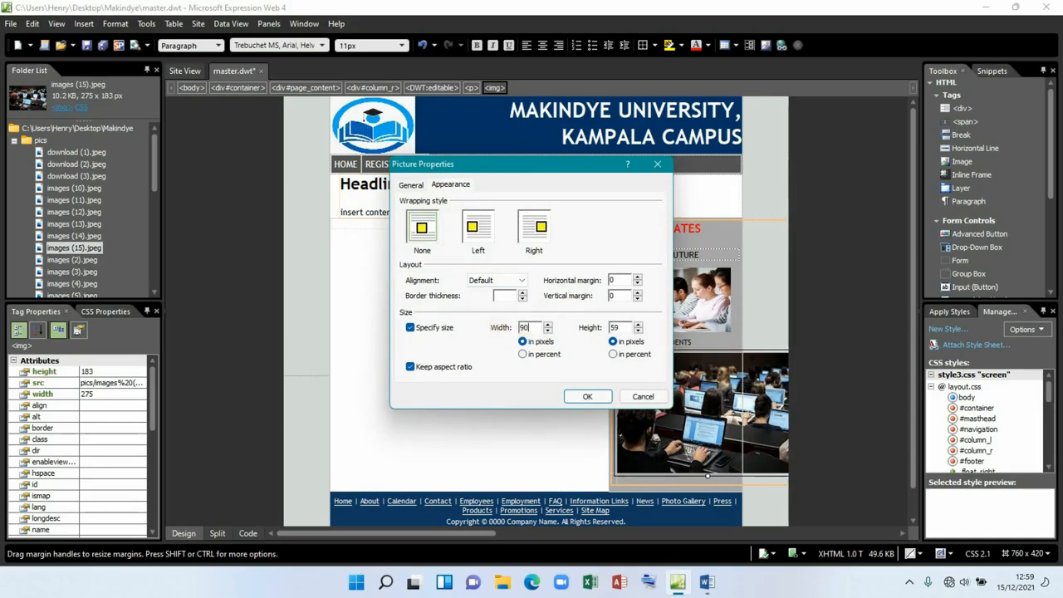
{"action": "left_click", "coordinate": [587, 398]}
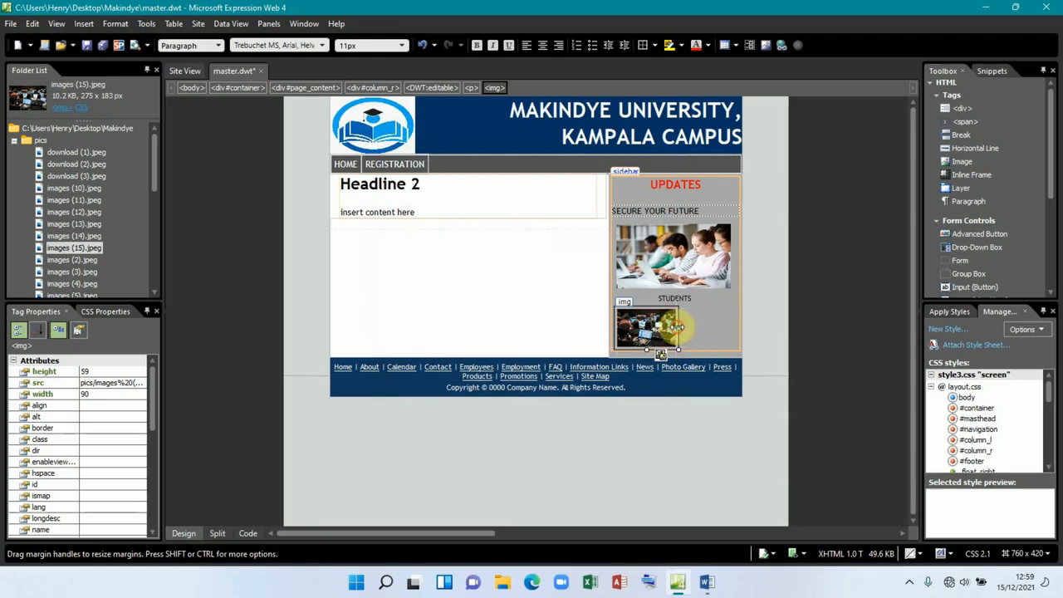
Step: Drag the second photo's handles to about 174 by 125 pixels
{"action": "left_click_drag", "start_coordinate": [679, 327], "coordinate": [708, 325]}
{"action": "left_click", "coordinate": [723, 337]}
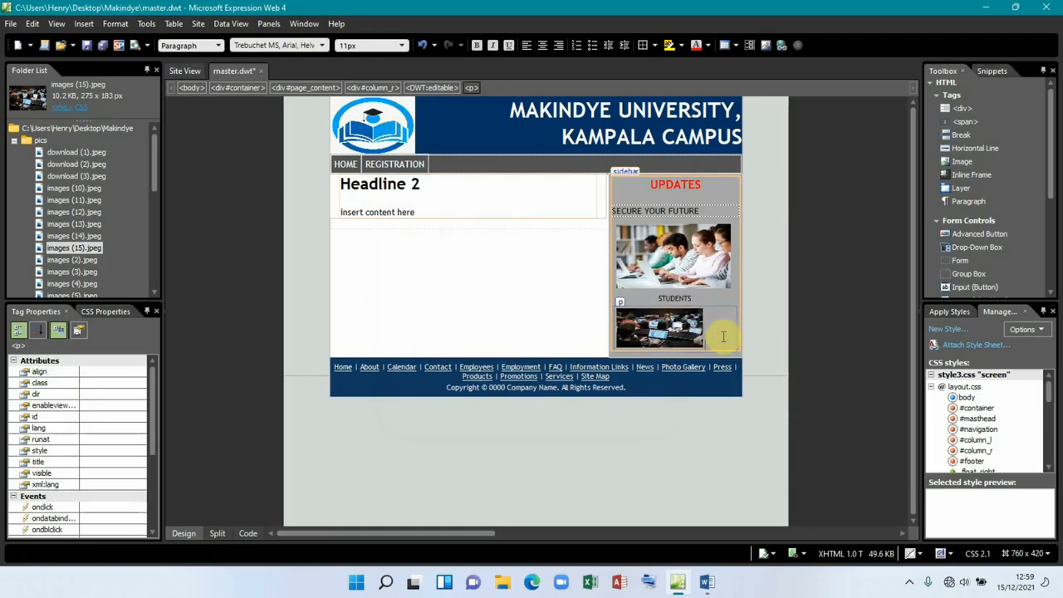
{"action": "key", "text": "Return"}
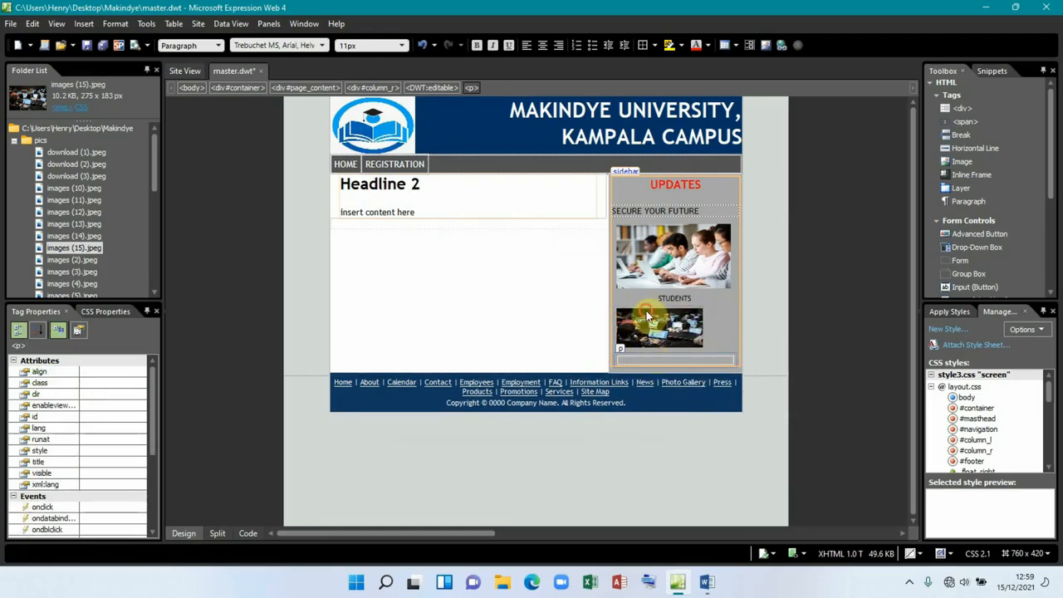
{"action": "left_click", "coordinate": [647, 311]}
{"action": "left_click_drag", "start_coordinate": [702, 328], "coordinate": [734, 329]}
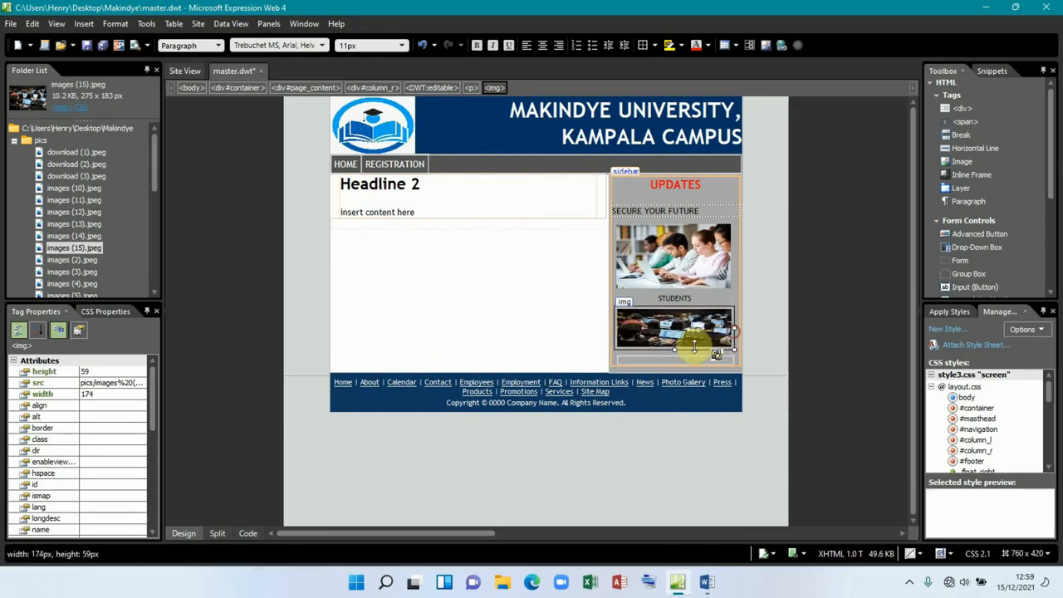
{"action": "left_click_drag", "start_coordinate": [675, 349], "coordinate": [671, 395]}
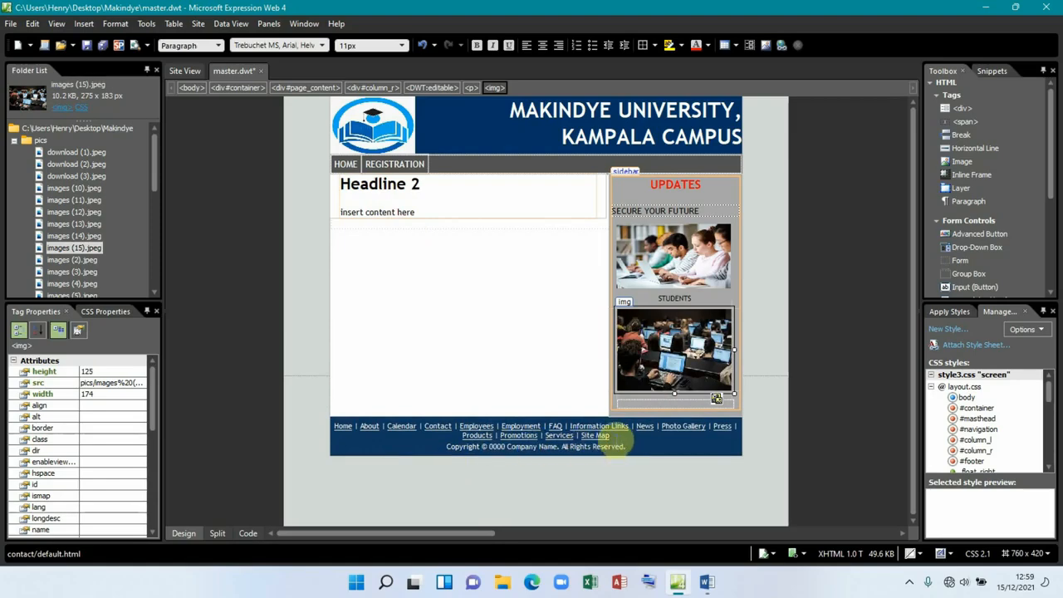
Step: Delete the footer's row of links
{"action": "left_click", "coordinate": [601, 436]}
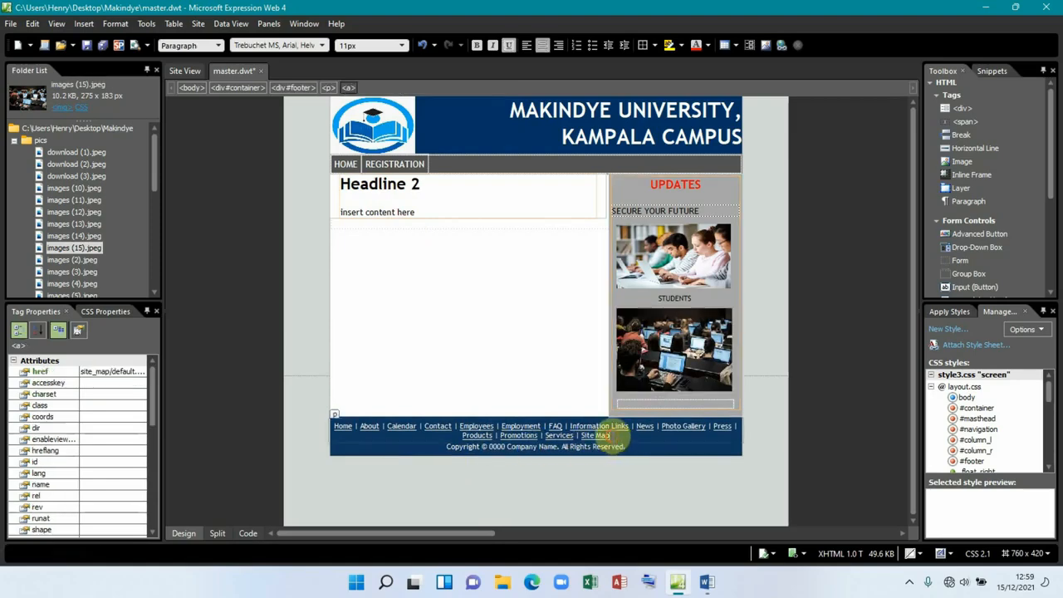
{"action": "left_click", "coordinate": [317, 430]}
{"action": "key", "text": "Delete"}
{"action": "key", "text": "Delete"}
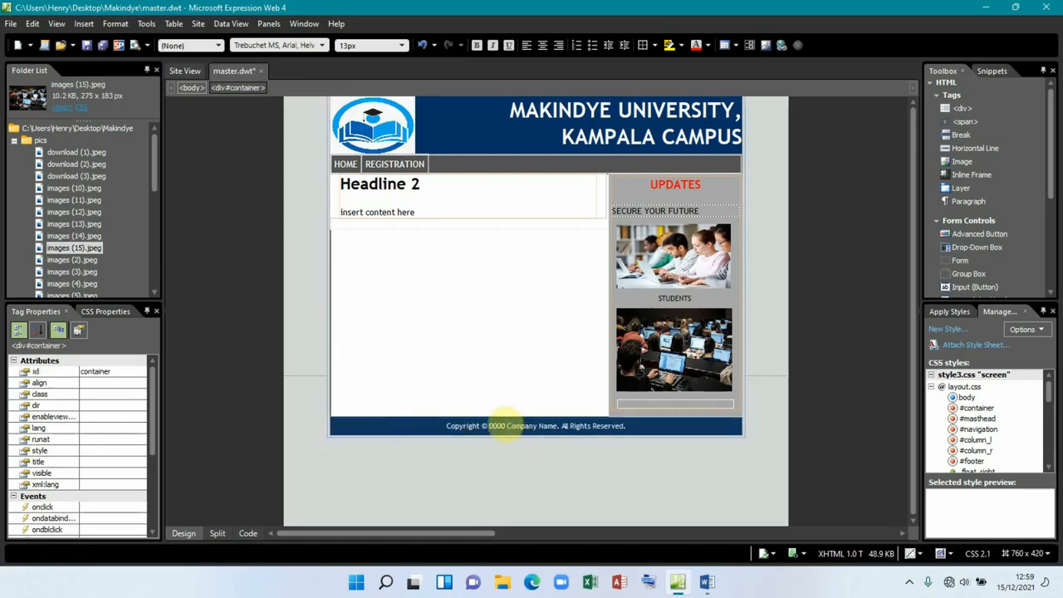
Step: Change the copyright line to 2021 makindye university and save master.dwt
{"action": "left_click", "coordinate": [505, 425]}
{"action": "key", "text": "BackSpace"}
{"action": "key", "text": "BackSpace"}
{"action": "key", "text": "BackSpace"}
{"action": "key", "text": "BackSpace"}
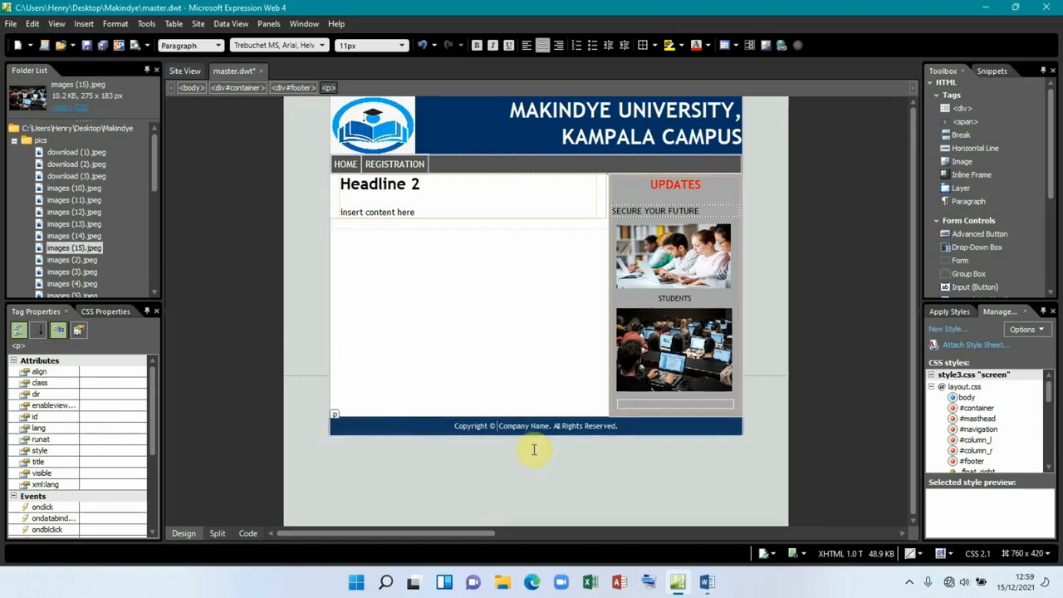
{"action": "type", "text": "202"}
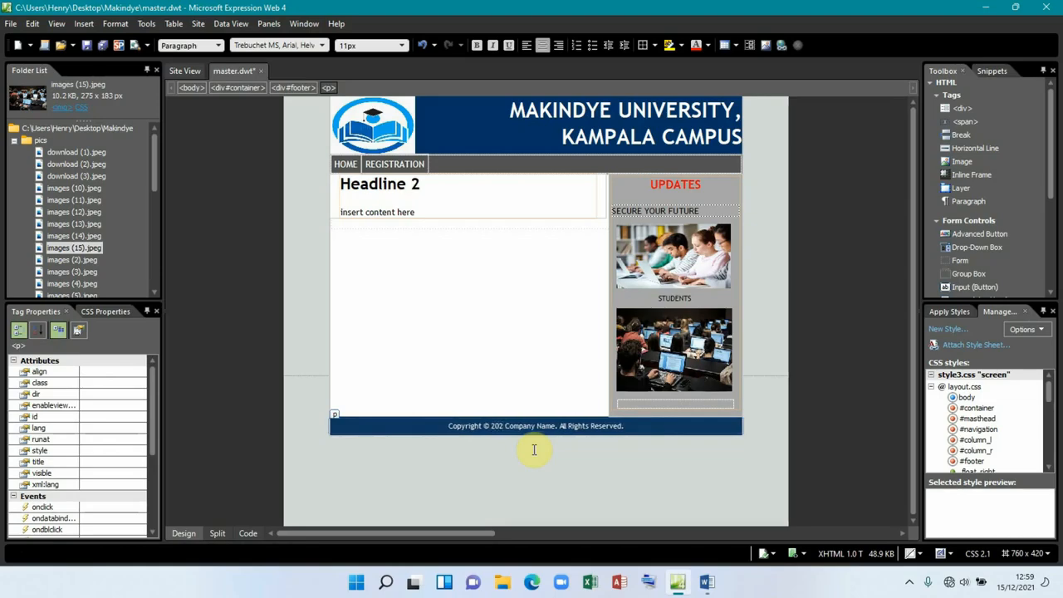
{"action": "type", "text": "1"}
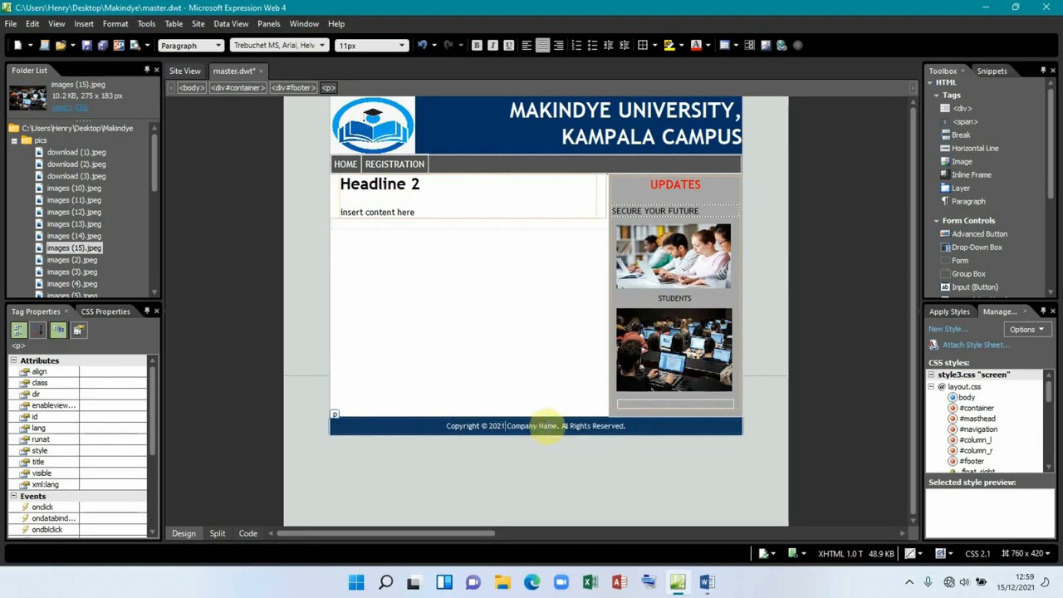
{"action": "key", "text": "BackSpace"}
{"action": "key", "text": "BackSpace"}
{"action": "key", "text": "BackSpace"}
{"action": "key", "text": "BackSpace"}
{"action": "key", "text": "BackSpace"}
{"action": "key", "text": "BackSpace"}
{"action": "key", "text": "BackSpace"}
{"action": "key", "text": "BackSpace"}
{"action": "key", "text": "BackSpace"}
{"action": "key", "text": "BackSpace"}
{"action": "key", "text": "BackSpace"}
{"action": "key", "text": "BackSpace"}
{"action": "key", "text": "BackSpace"}
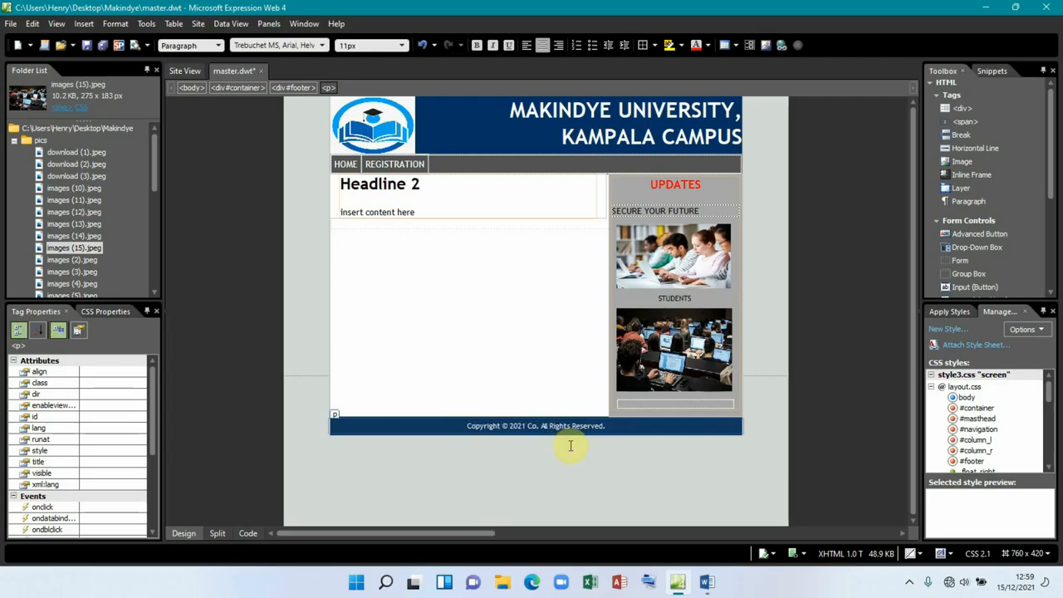
{"action": "type", "text": "m"}
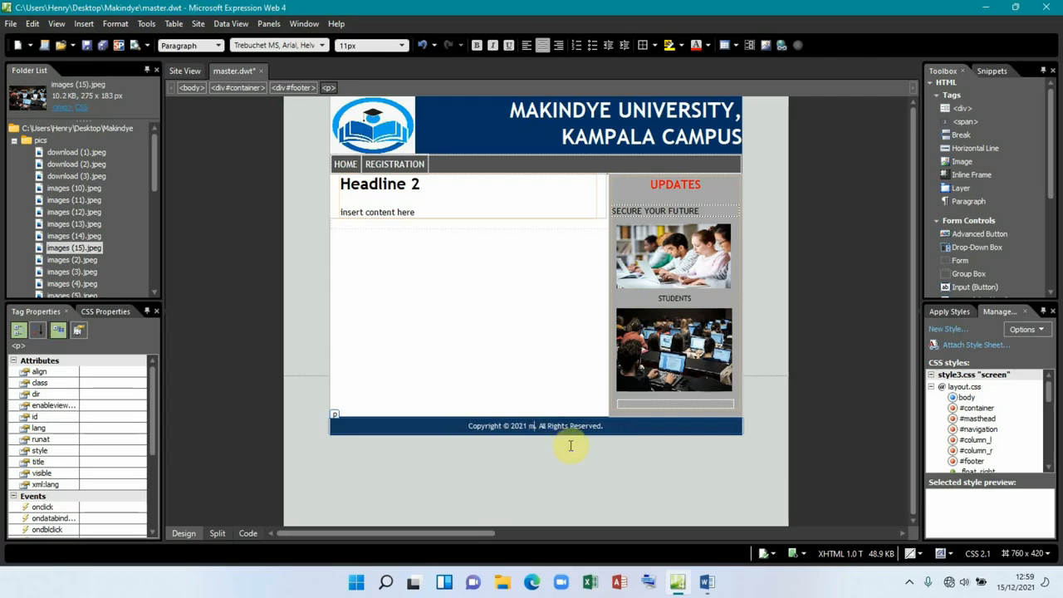
{"action": "key", "text": "BackSpace"}
{"action": "type", "text": "m"}
{"action": "type", "text": "akin"}
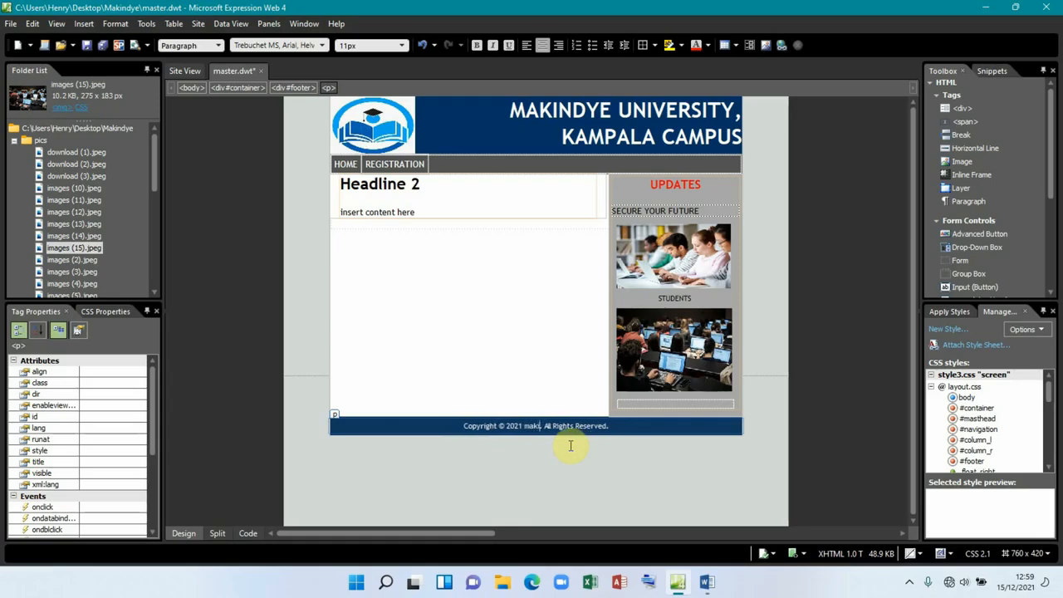
{"action": "type", "text": "dye"}
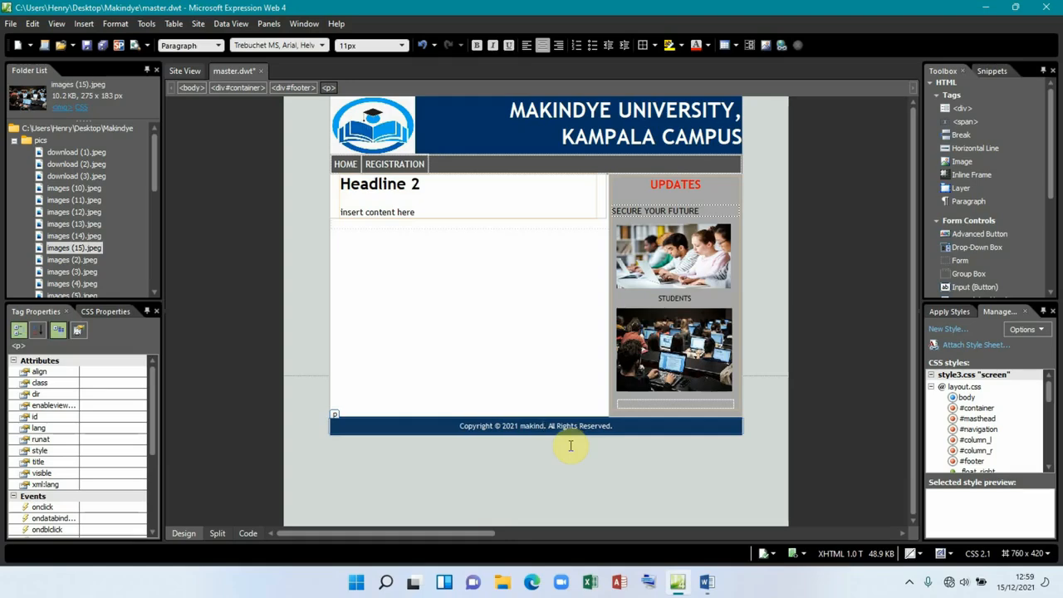
{"action": "type", "text": " univers"}
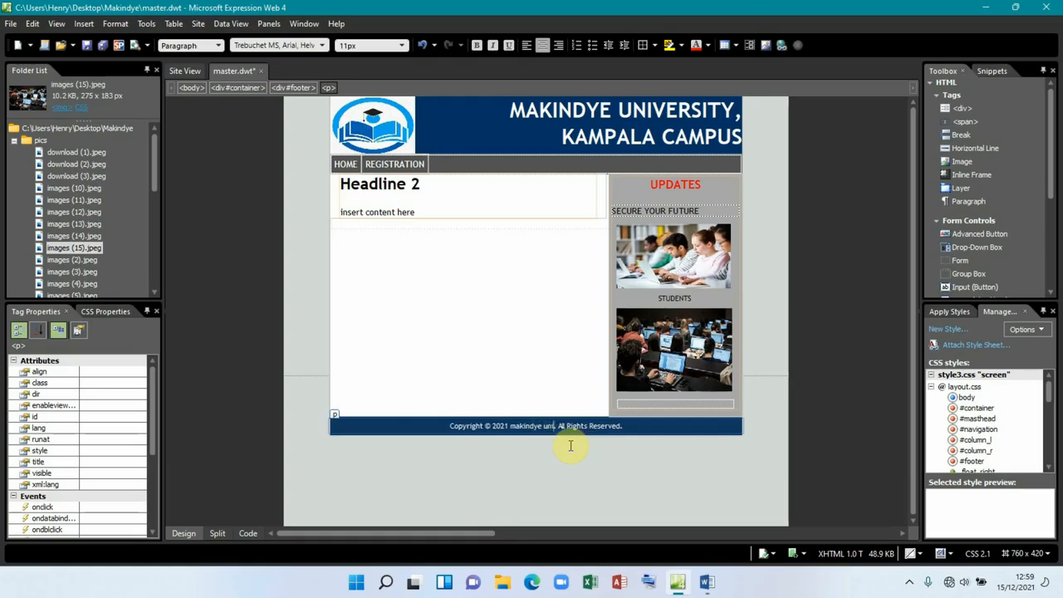
{"action": "type", "text": "ity"}
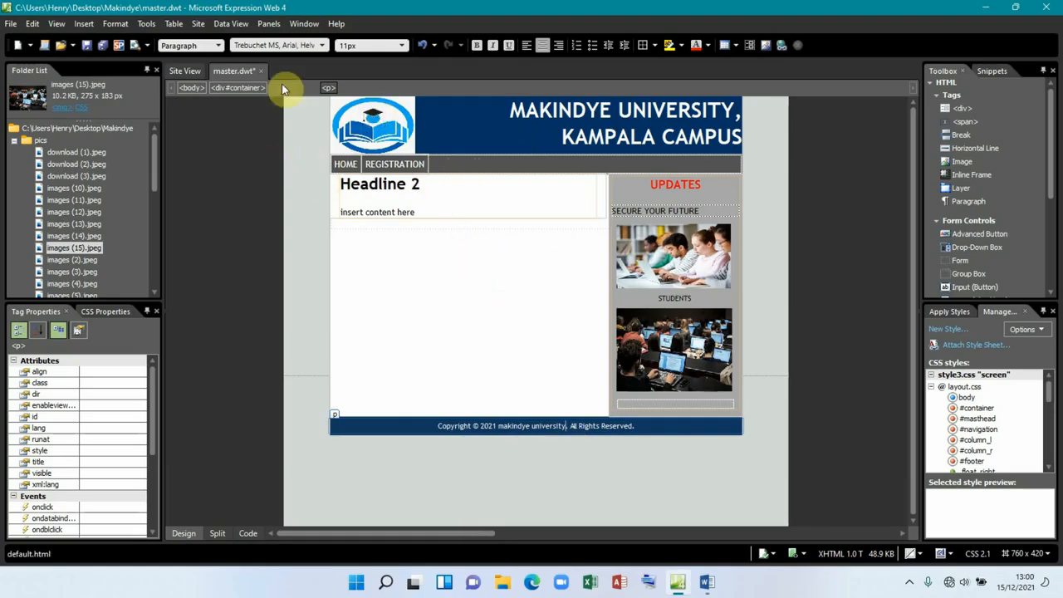
{"action": "left_click", "coordinate": [104, 45]}
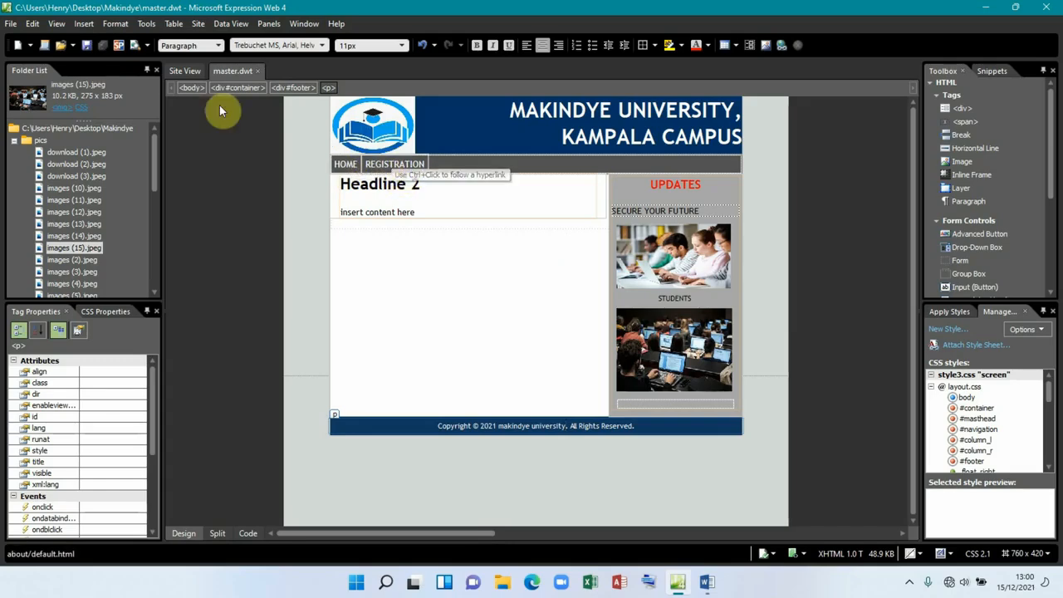
Step: Create a new page from master.dwt via New from Dynamic Web Template
{"action": "left_click", "coordinate": [186, 73]}
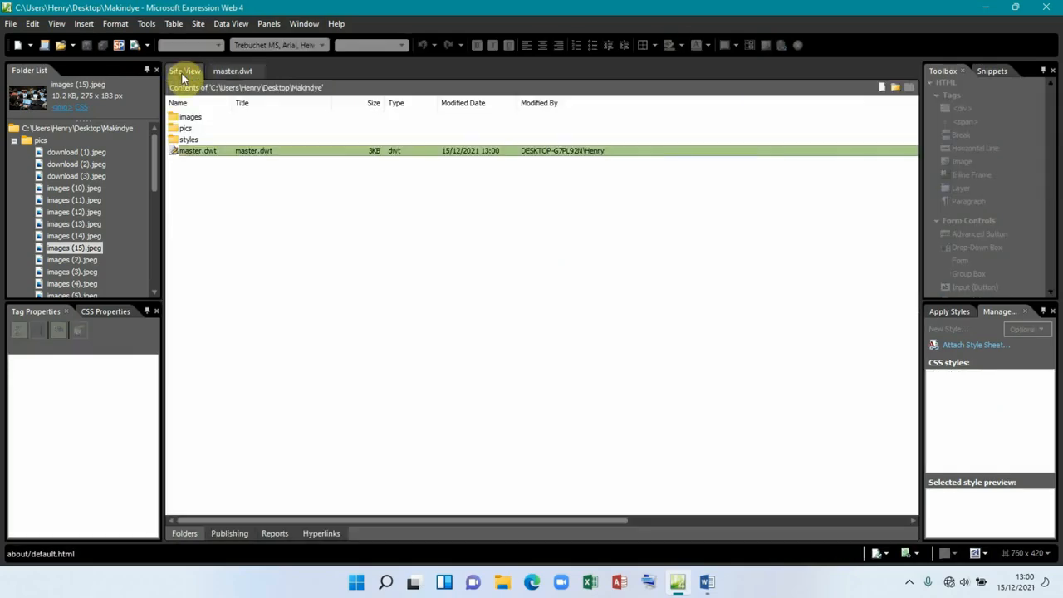
{"action": "right_click", "coordinate": [252, 157]}
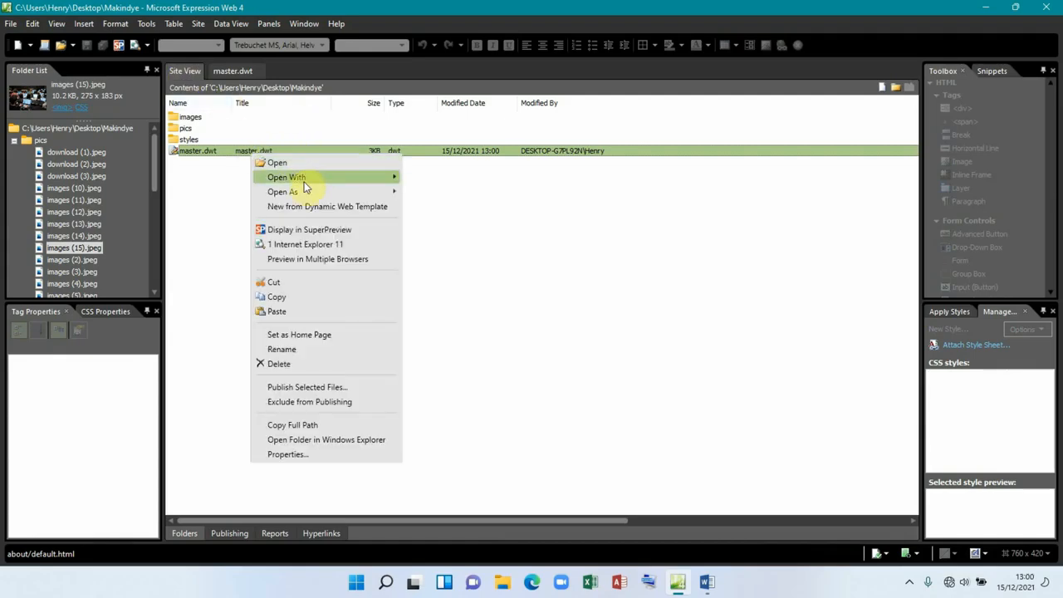
{"action": "left_click", "coordinate": [305, 207]}
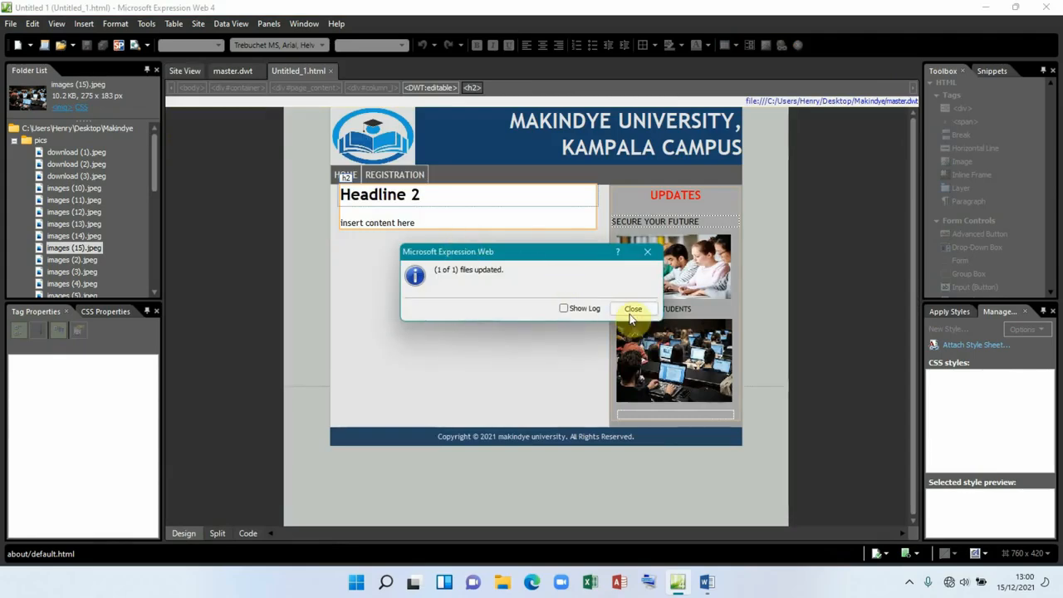
{"action": "left_click", "coordinate": [632, 312]}
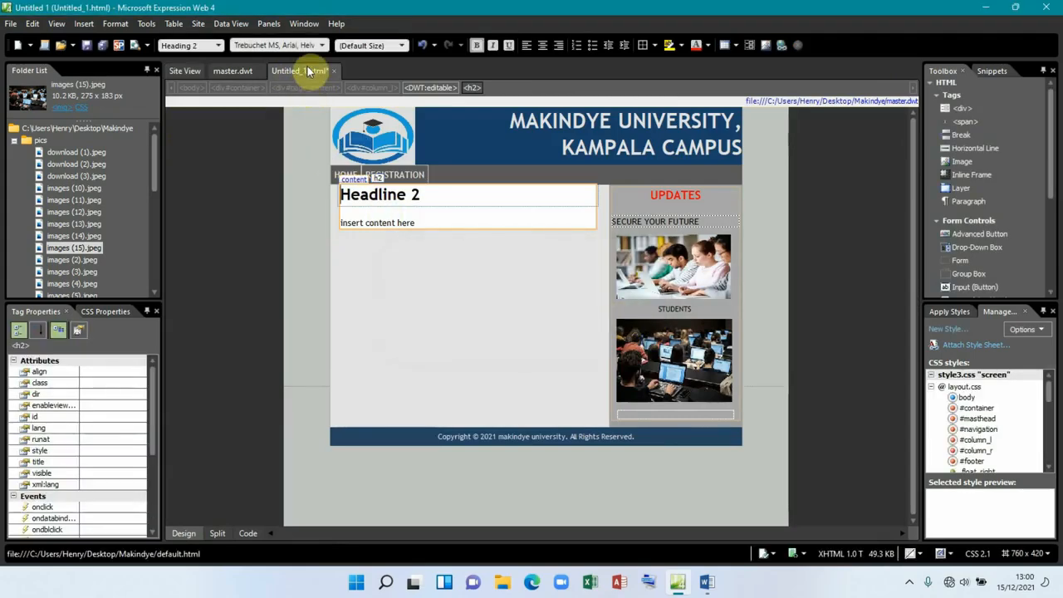
Step: Save the new page as home.html with the page title HOME
{"action": "left_click", "coordinate": [87, 45]}
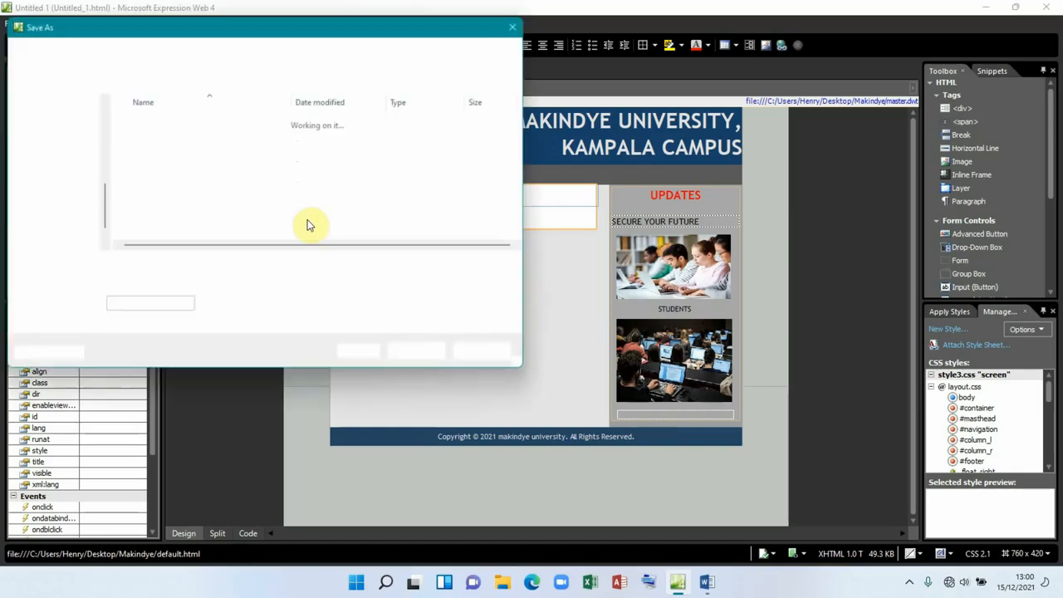
{"action": "type", "text": "home"}
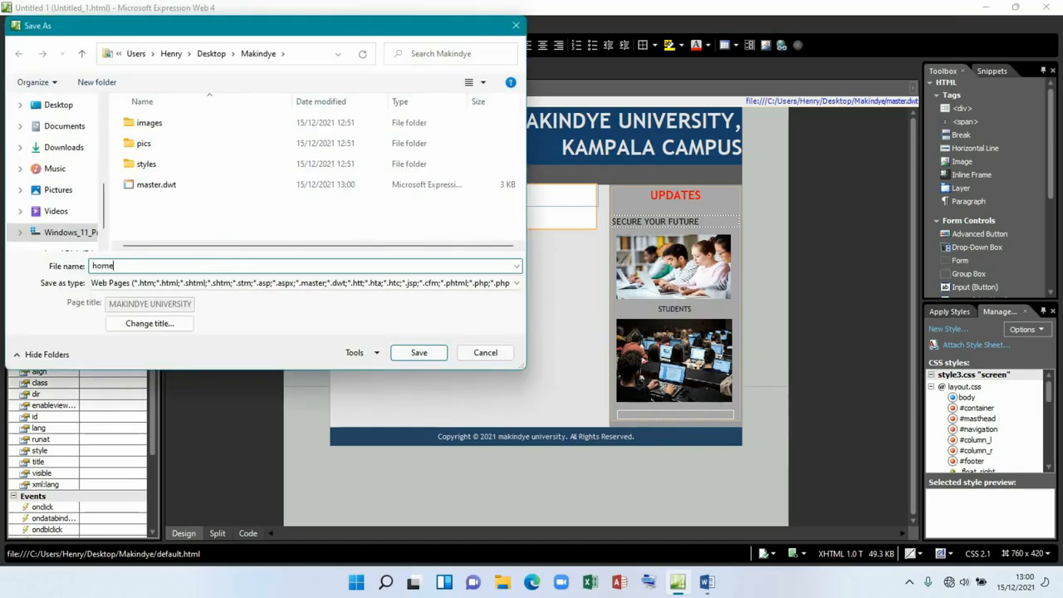
{"action": "left_click", "coordinate": [162, 327]}
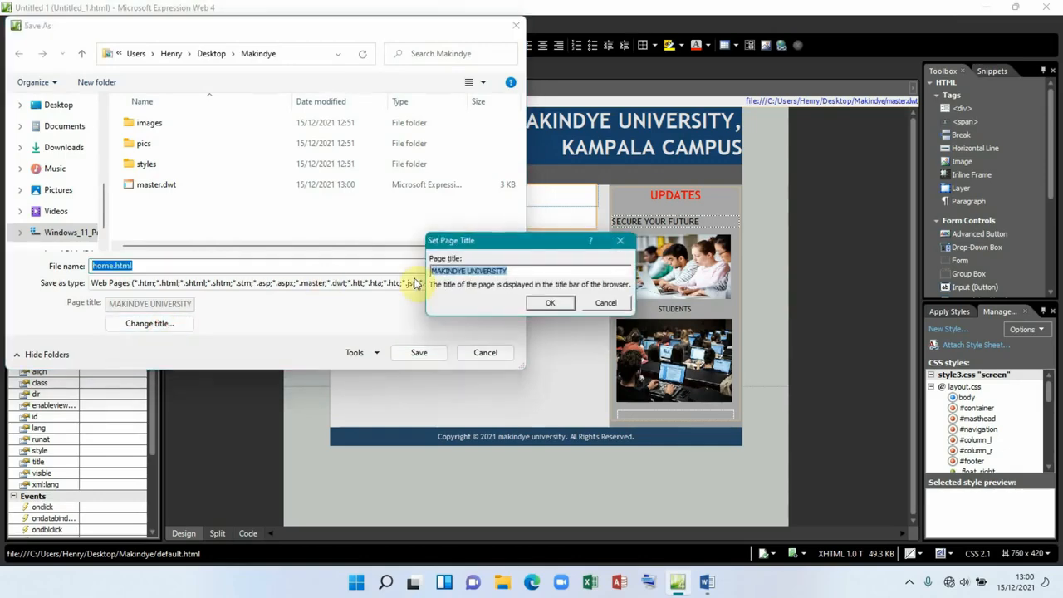
{"action": "type", "text": "HOME"}
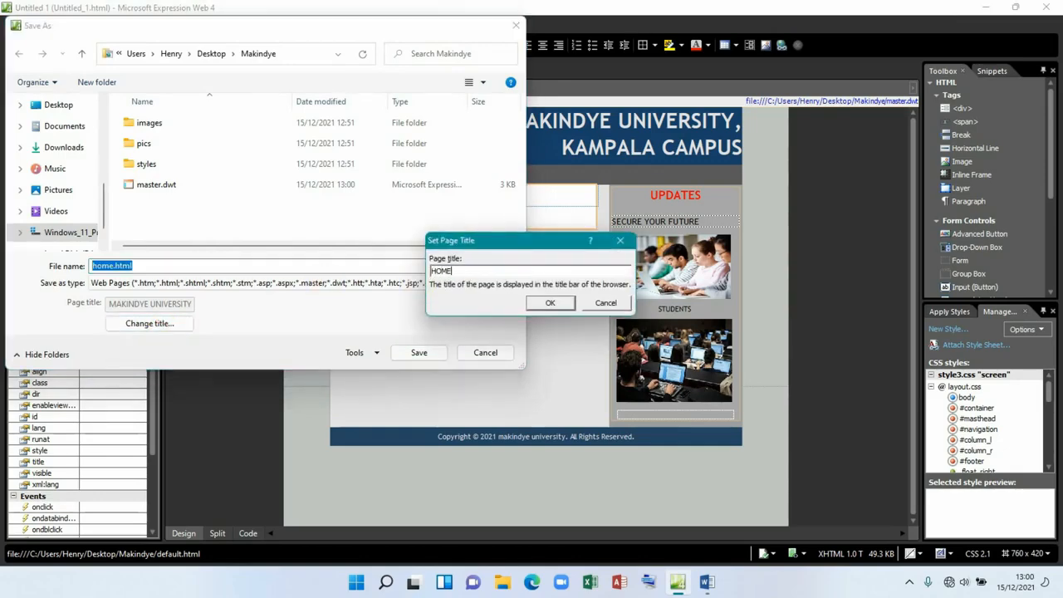
{"action": "left_click", "coordinate": [549, 303]}
{"action": "left_click", "coordinate": [426, 349]}
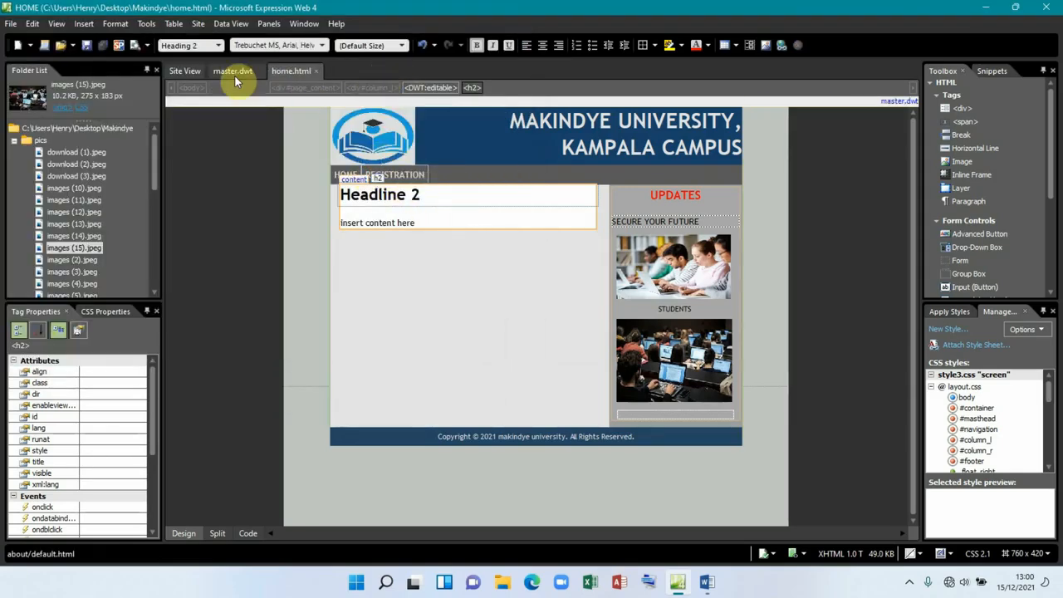
Step: Create another page from master.dwt via New from Dynamic Web Template
{"action": "left_click", "coordinate": [196, 72]}
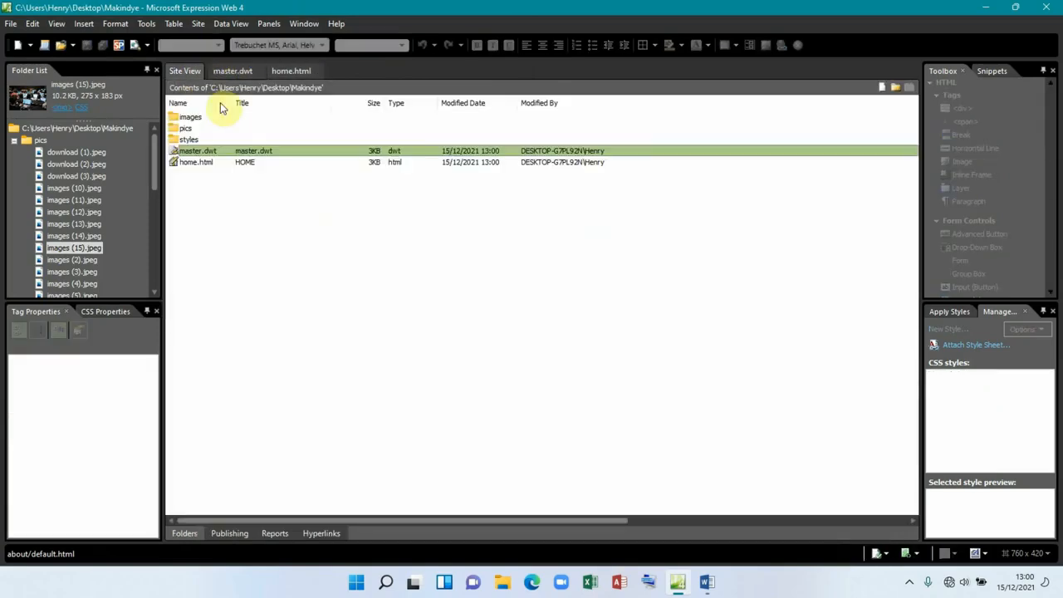
{"action": "right_click", "coordinate": [246, 154]}
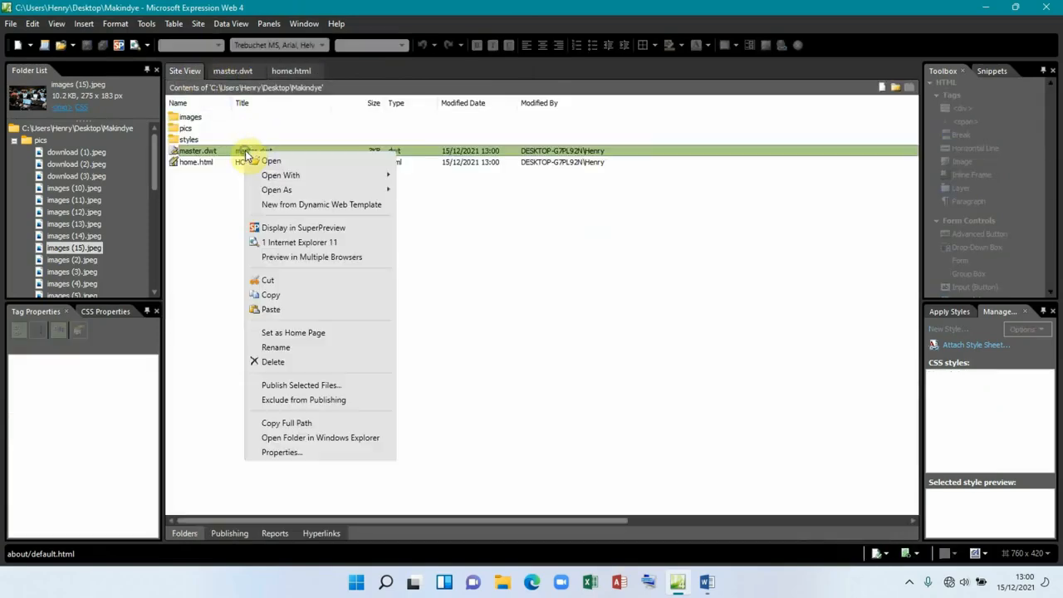
{"action": "left_click", "coordinate": [287, 204]}
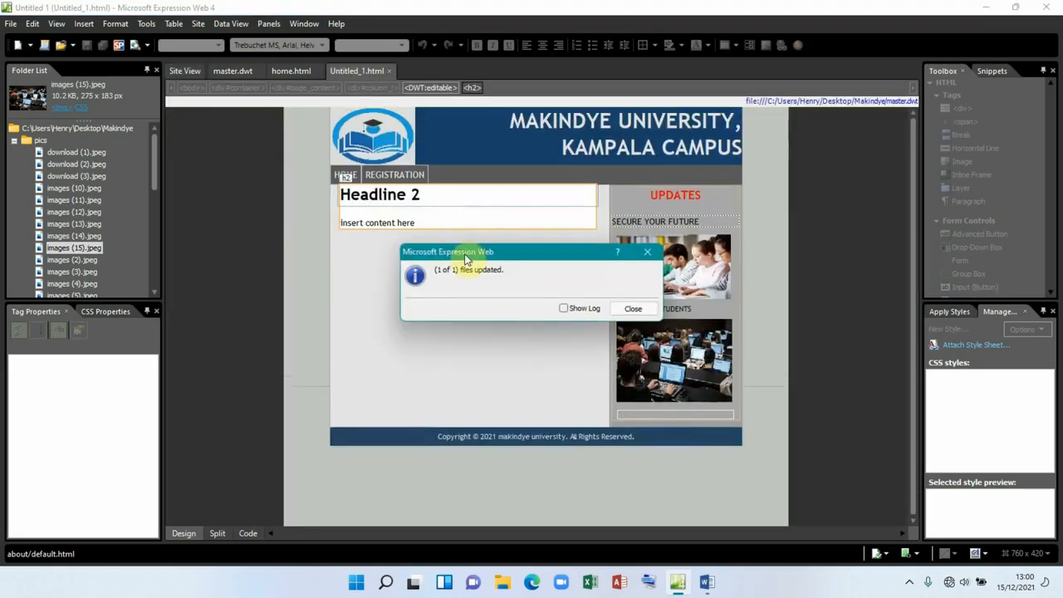
{"action": "left_click", "coordinate": [625, 312]}
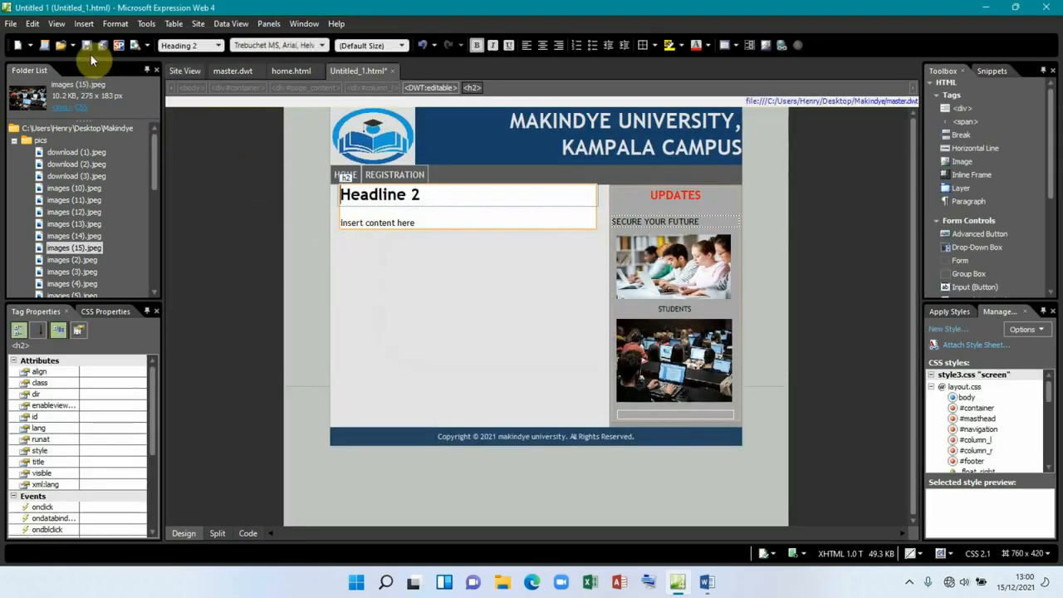
Step: Save the new page as registration.html with the page title REGISTRATION
{"action": "key", "text": "ctrl+s"}
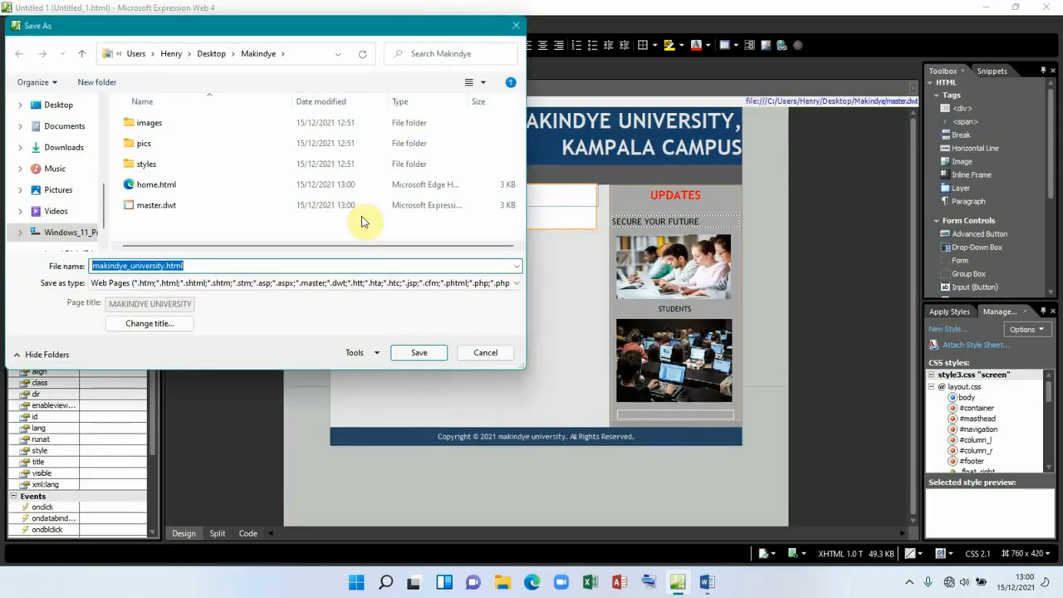
{"action": "type", "text": "R"}
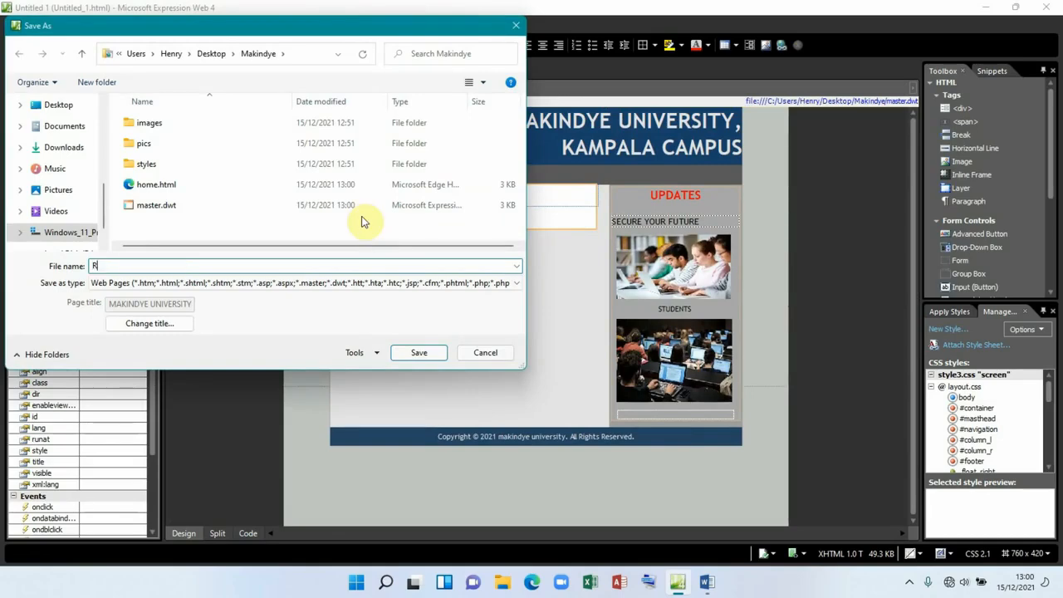
{"action": "type", "text": "registration"}
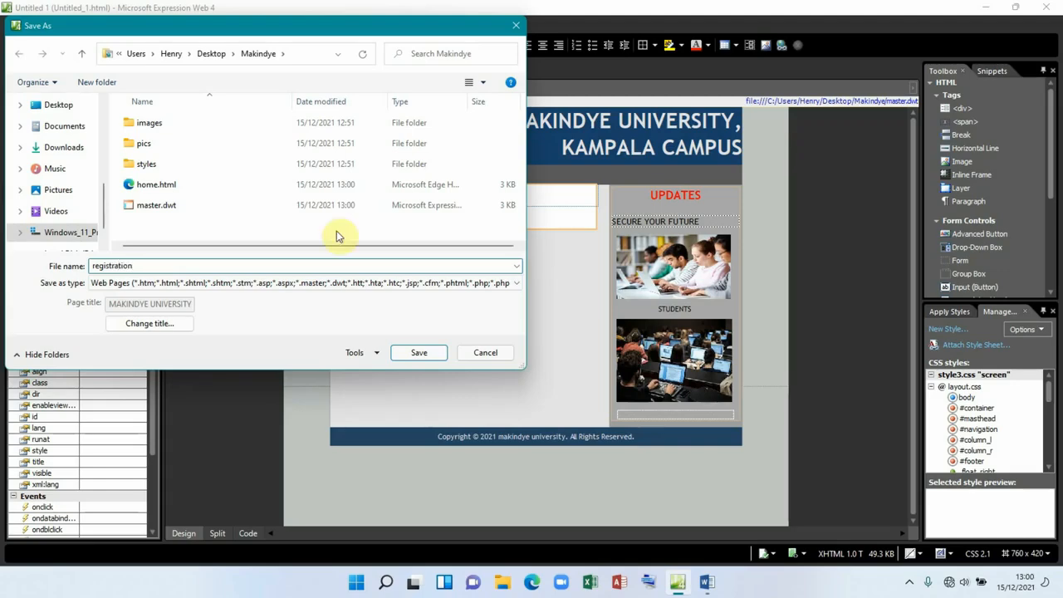
{"action": "left_click", "coordinate": [157, 324]}
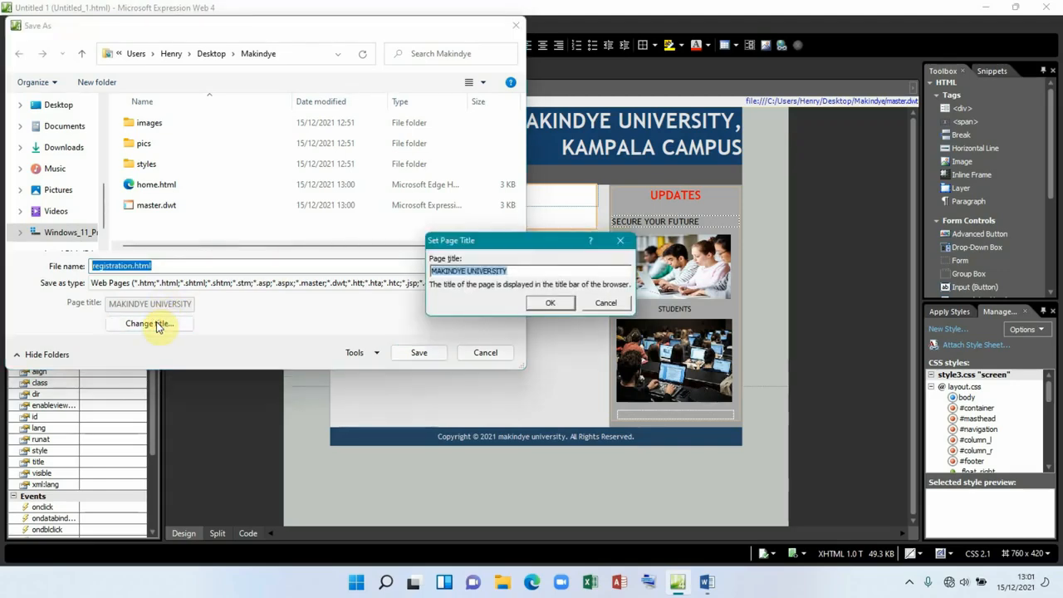
{"action": "type", "text": "REGISTRATION"}
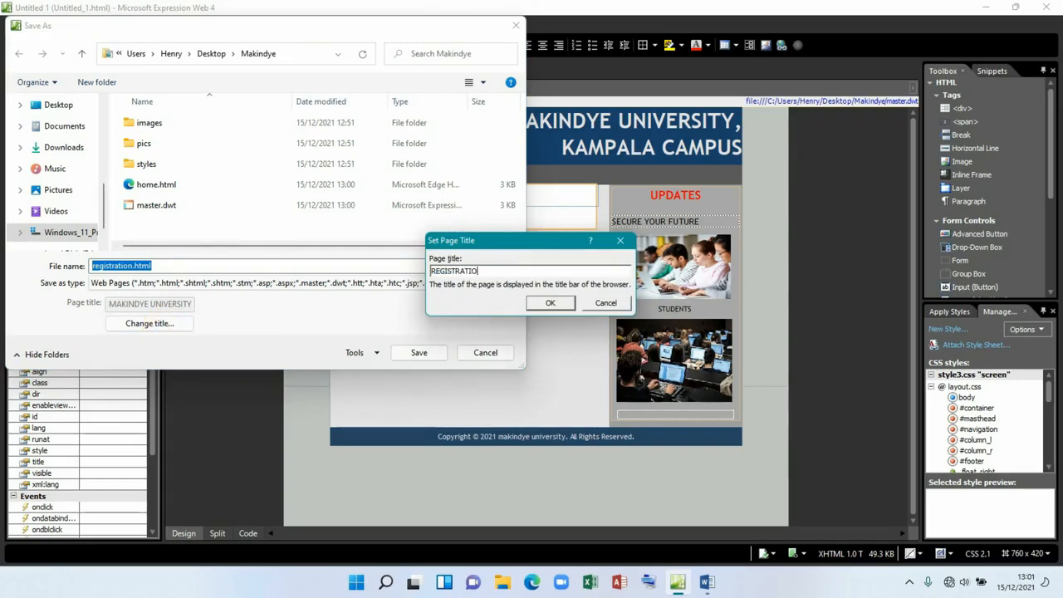
{"action": "left_click", "coordinate": [548, 304]}
{"action": "left_click", "coordinate": [420, 355]}
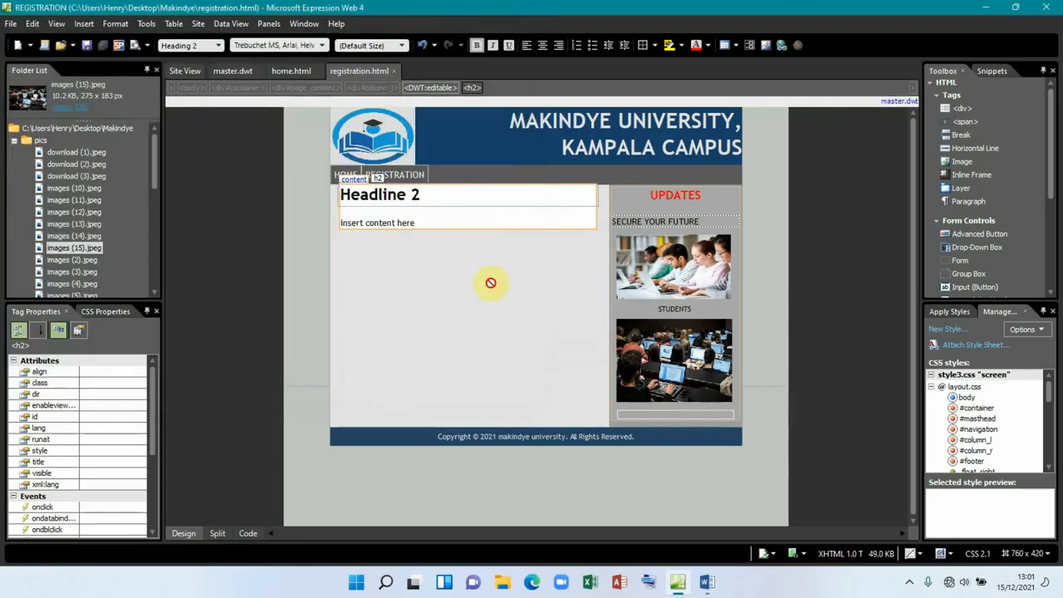
{"action": "left_click", "coordinate": [243, 71]}
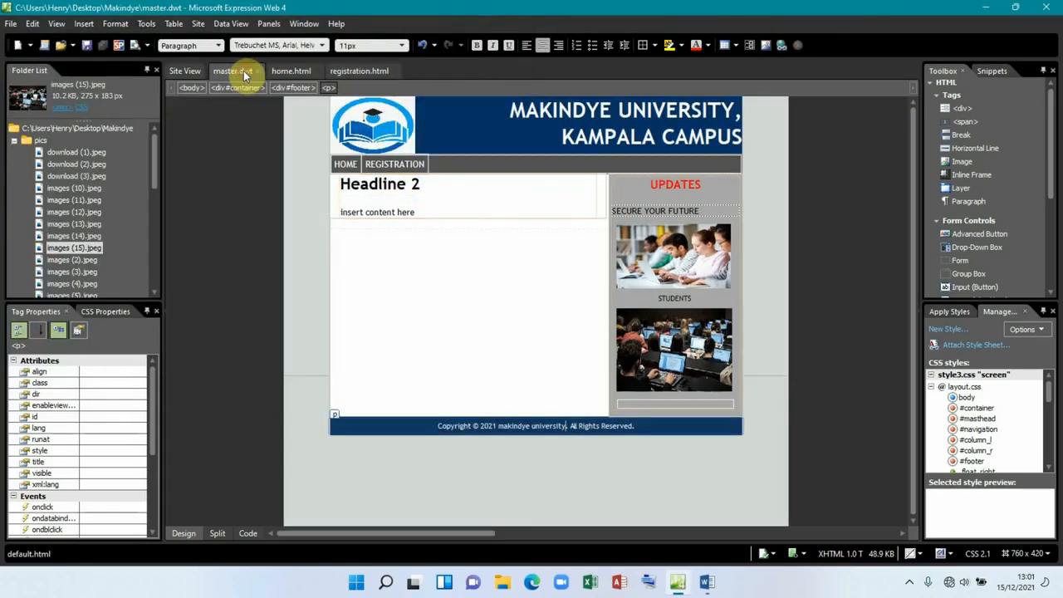
Step: On the home page, delete the Headline 2 placeholder and make that line a paragraph
{"action": "left_click", "coordinate": [287, 72]}
{"action": "left_click", "coordinate": [360, 72]}
{"action": "left_click", "coordinate": [292, 72]}
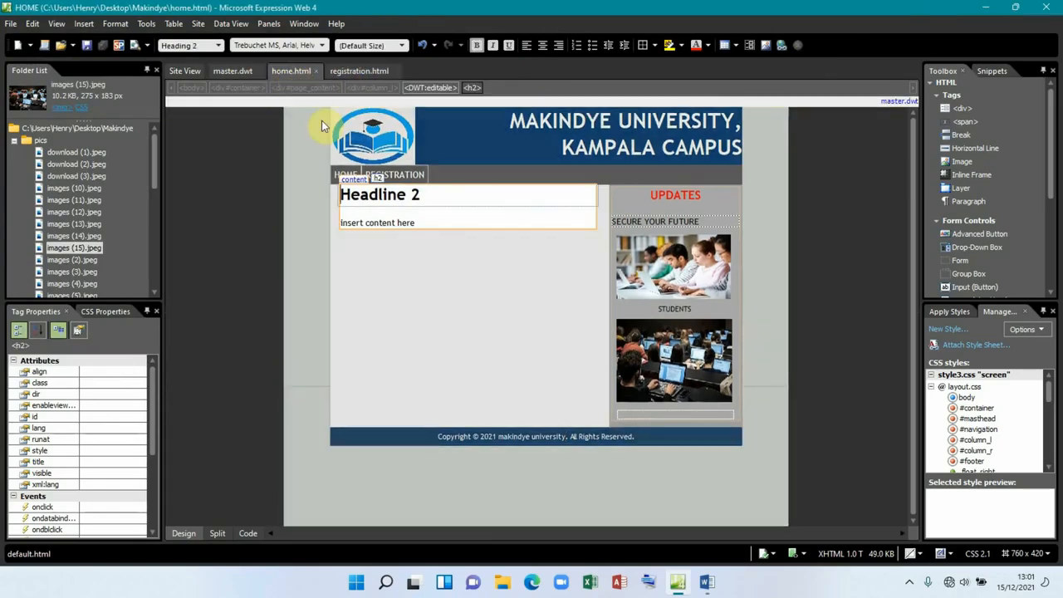
{"action": "left_click", "coordinate": [435, 194]}
{"action": "key", "text": "BackSpace"}
{"action": "key", "text": "BackSpace"}
{"action": "key", "text": "BackSpace"}
{"action": "key", "text": "BackSpace"}
{"action": "key", "text": "BackSpace"}
{"action": "key", "text": "BackSpace"}
{"action": "key", "text": "BackSpace"}
{"action": "key", "text": "BackSpace"}
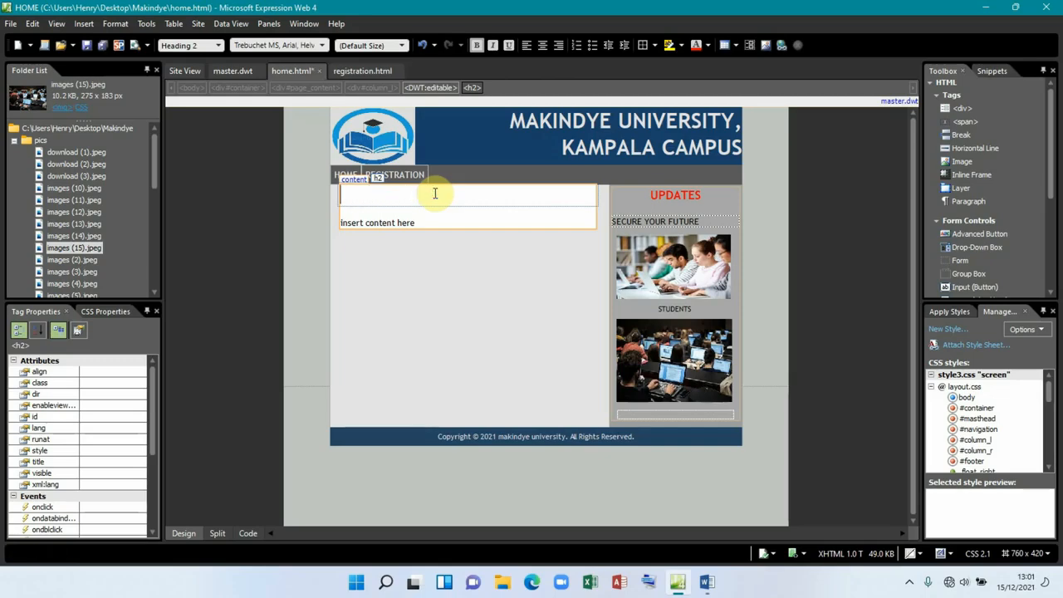
{"action": "left_click", "coordinate": [409, 195]}
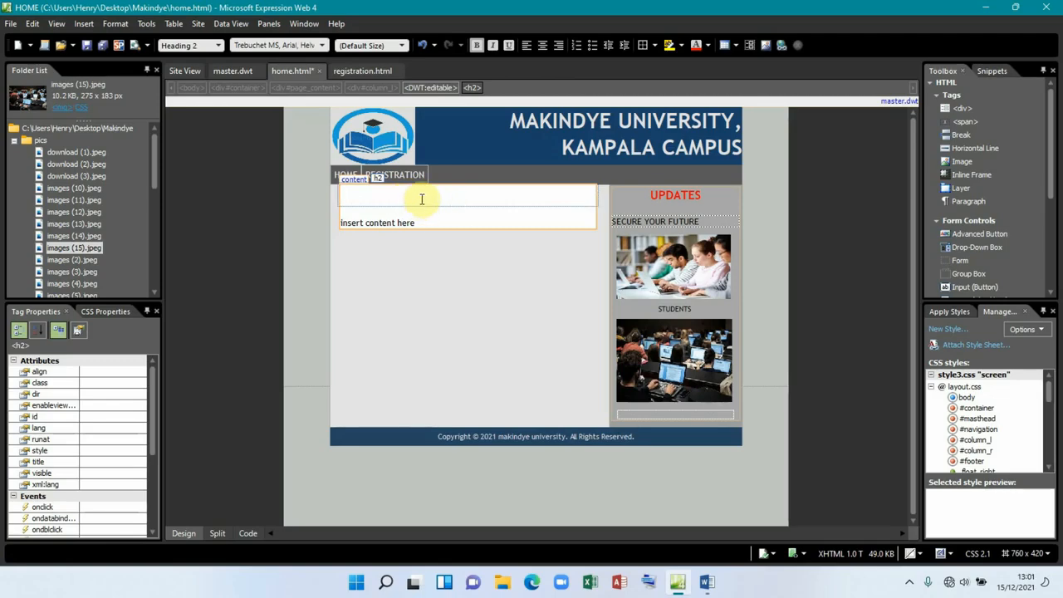
{"action": "left_click", "coordinate": [216, 47]}
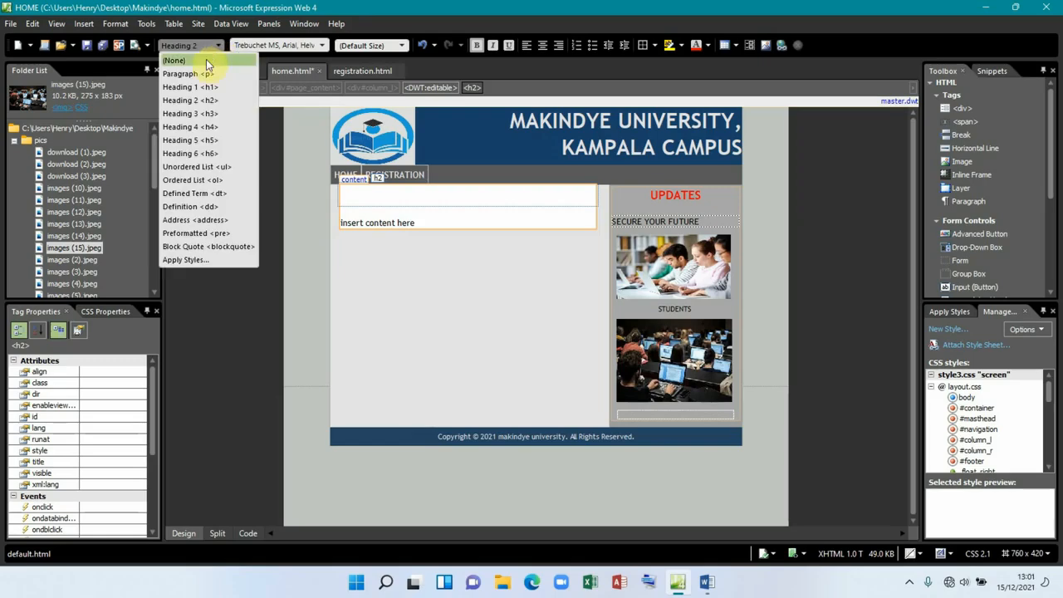
{"action": "left_click", "coordinate": [202, 74]}
{"action": "left_click", "coordinate": [397, 192]}
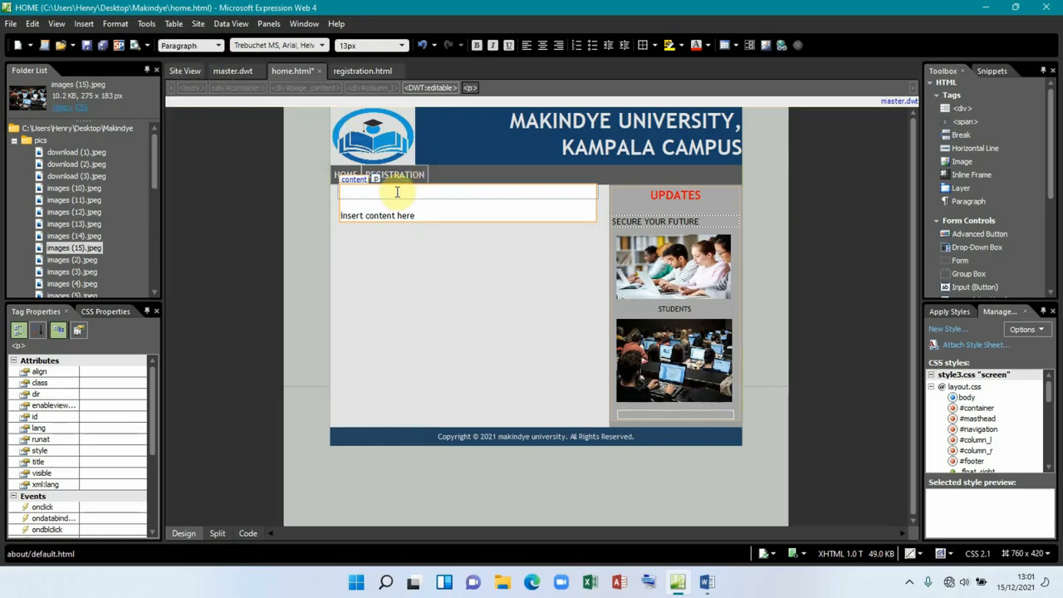
{"action": "left_click", "coordinate": [707, 581]}
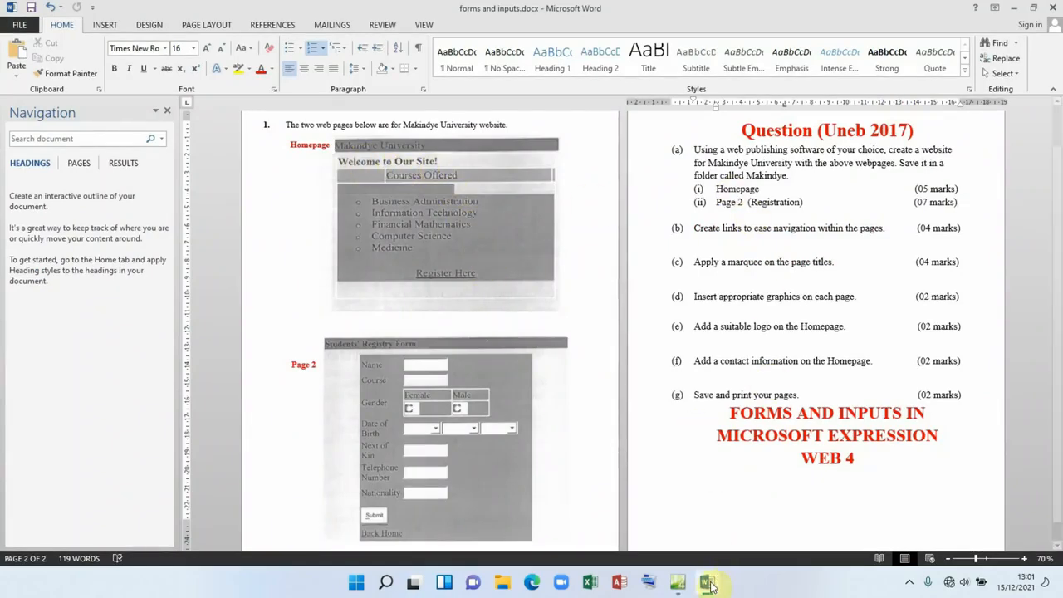
{"action": "left_click", "coordinate": [678, 581]}
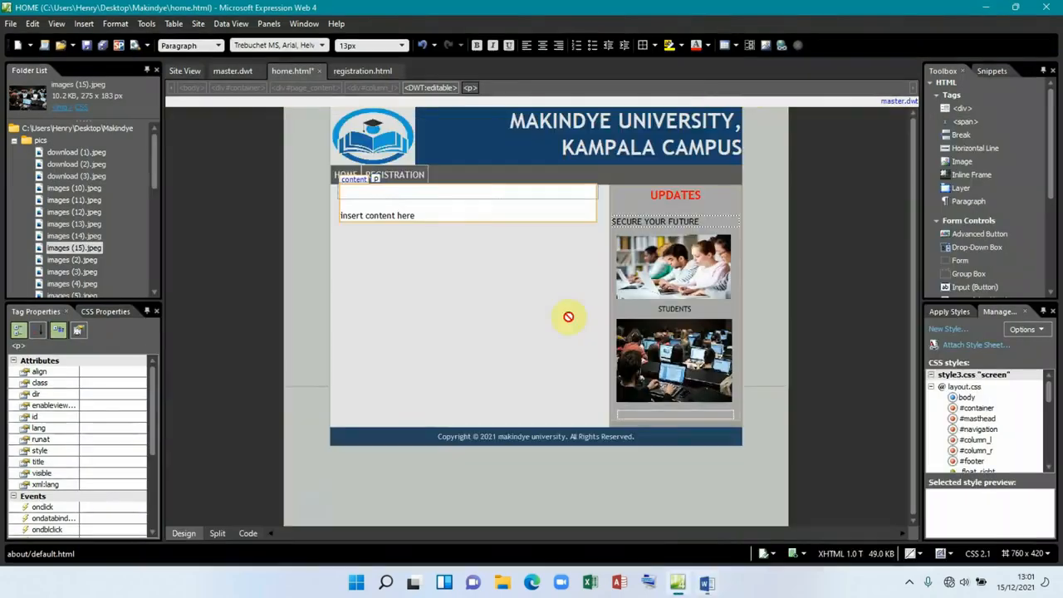
Step: Type WELCOME TO OUR SITE and make it centred, bold and red
{"action": "left_click", "coordinate": [453, 195]}
{"action": "type", "text": "WELCOME TO OUR"}
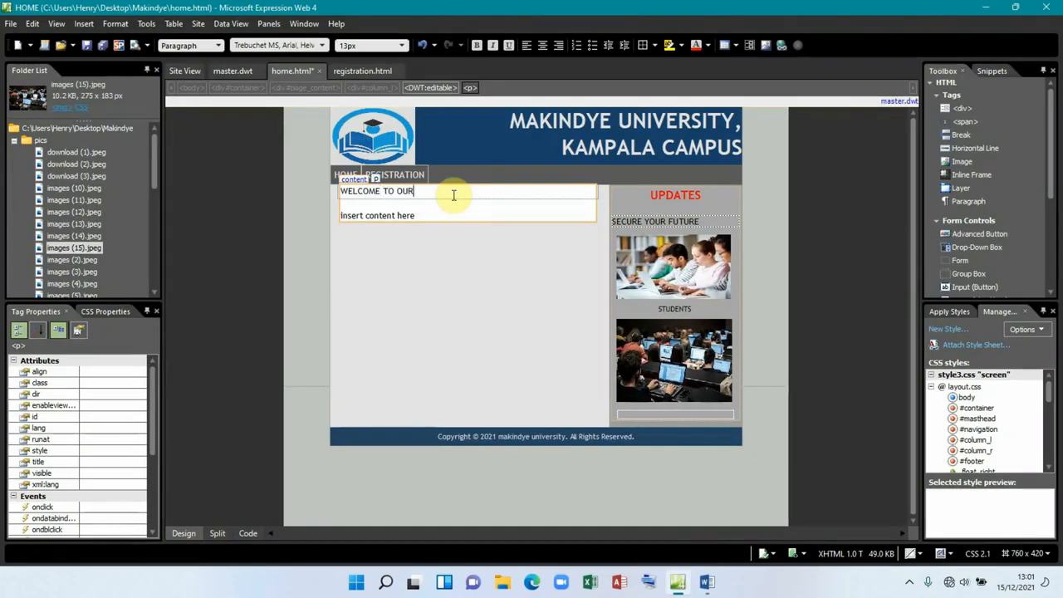
{"action": "type", "text": "SITE"}
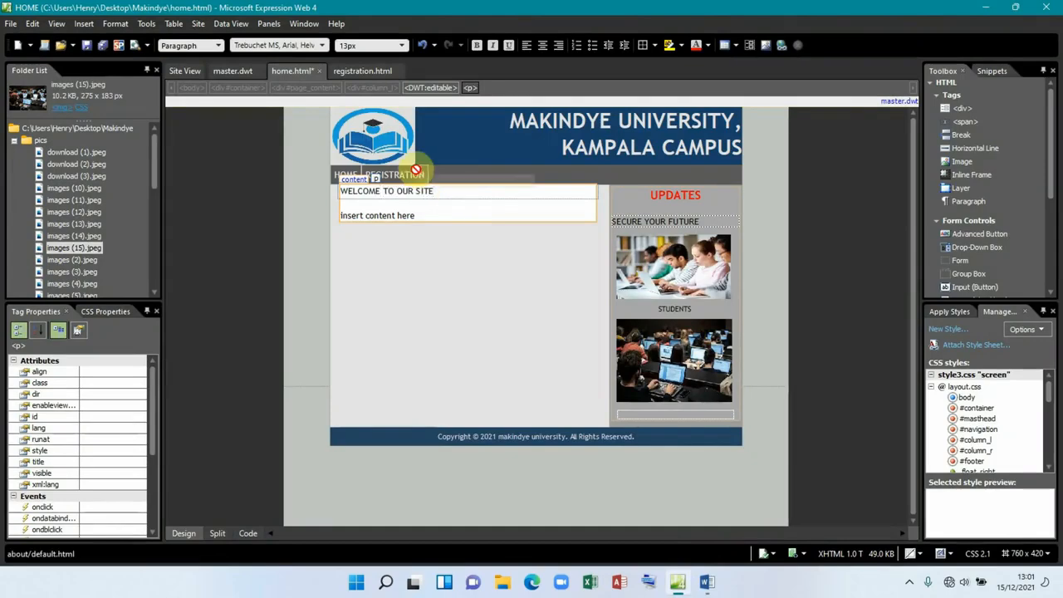
{"action": "left_click", "coordinate": [542, 46]}
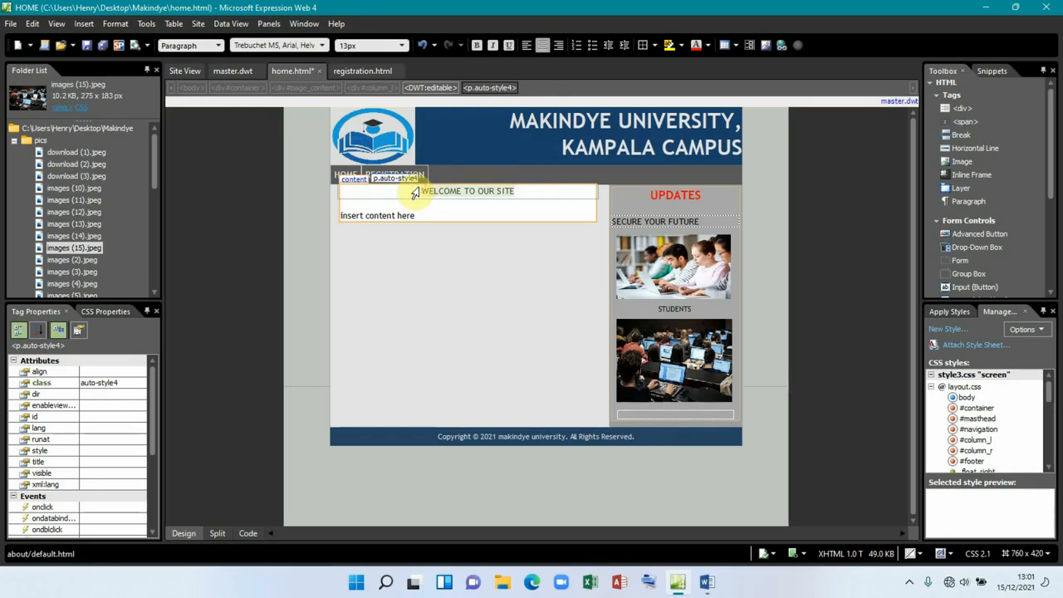
{"action": "left_click", "coordinate": [477, 46]}
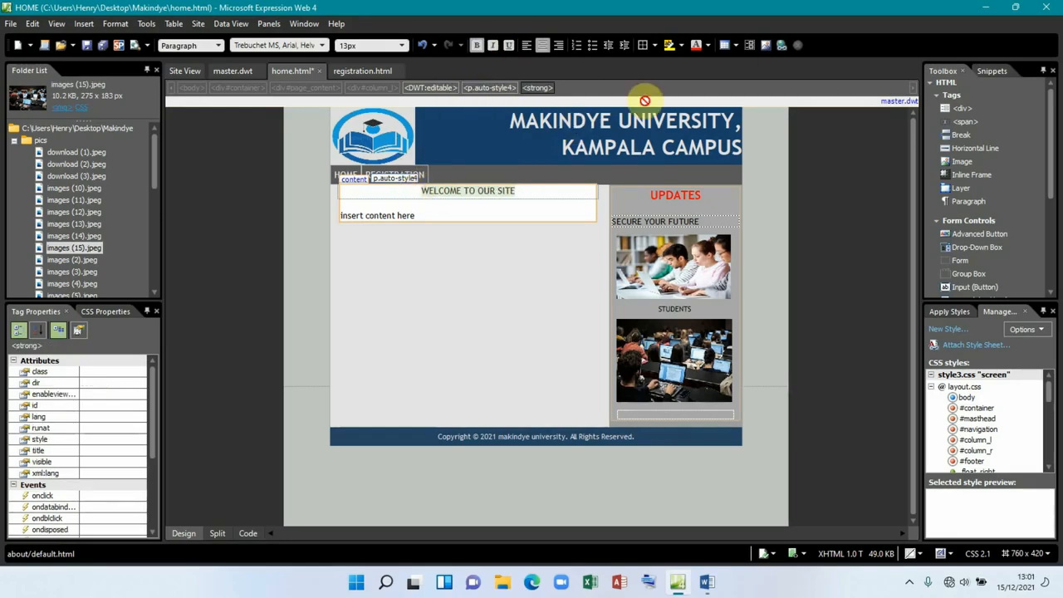
{"action": "left_click", "coordinate": [694, 49]}
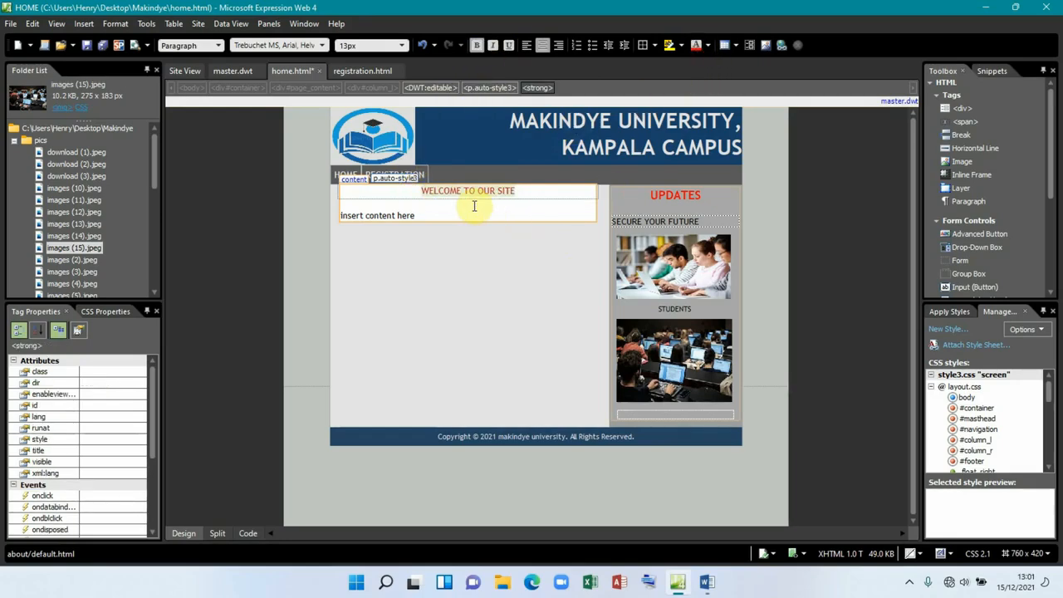
{"action": "left_click", "coordinate": [438, 213]}
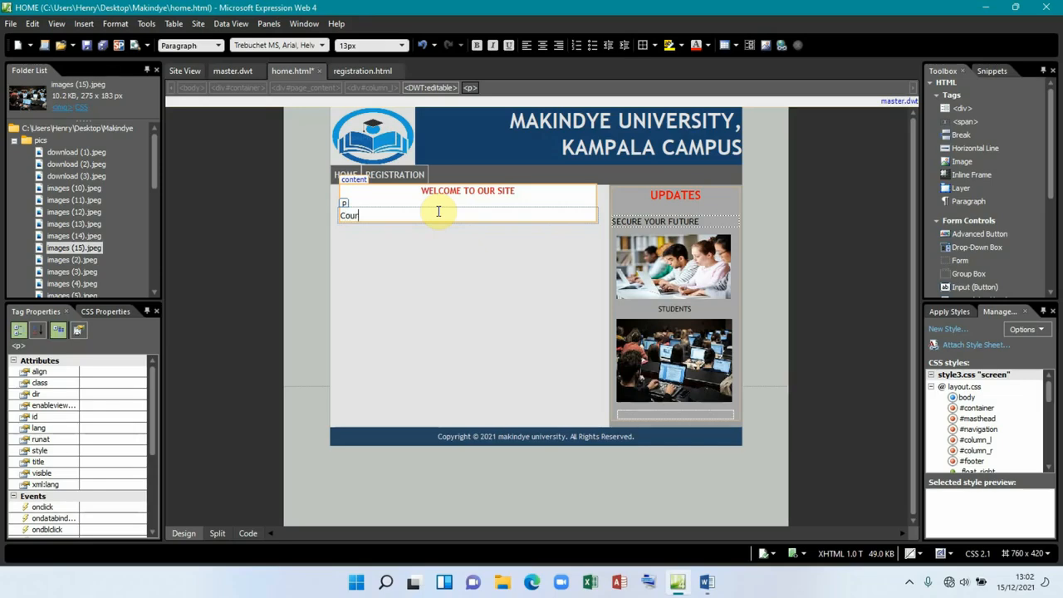
Step: Replace the placeholder with an indented 'Courses offered' line, add a blank paragraph below, and view the Word sheet
{"action": "type", "text": "offered"}
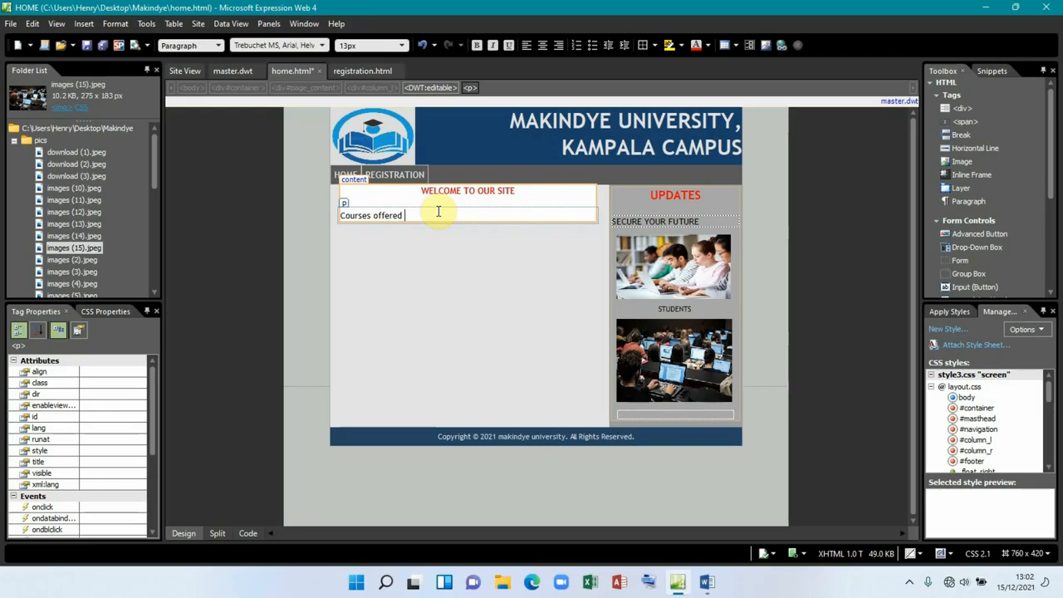
{"action": "left_click", "coordinate": [344, 216]}
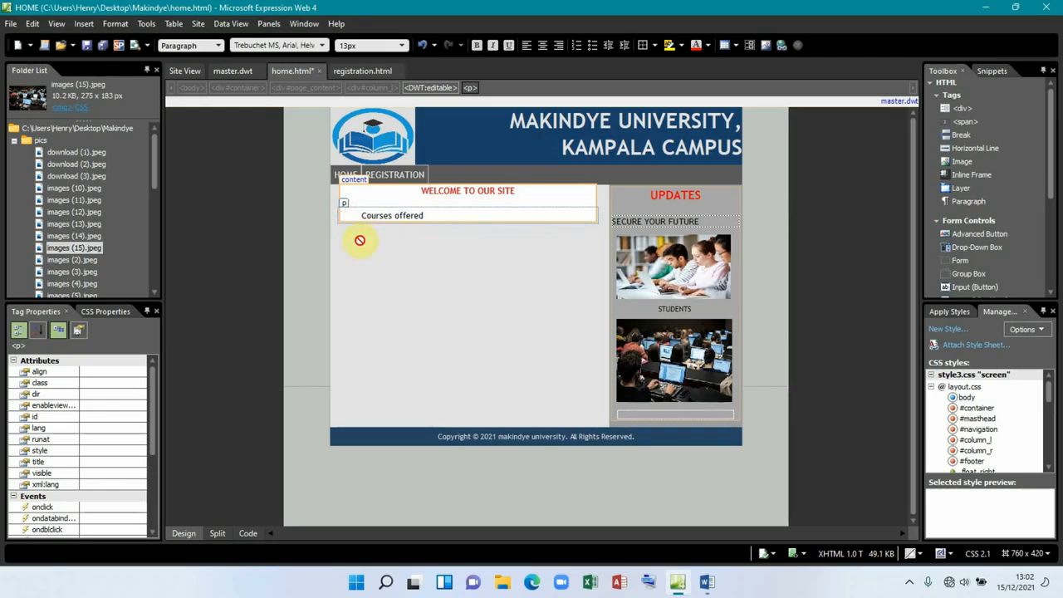
{"action": "left_click", "coordinate": [460, 215]}
{"action": "key", "text": "Return"}
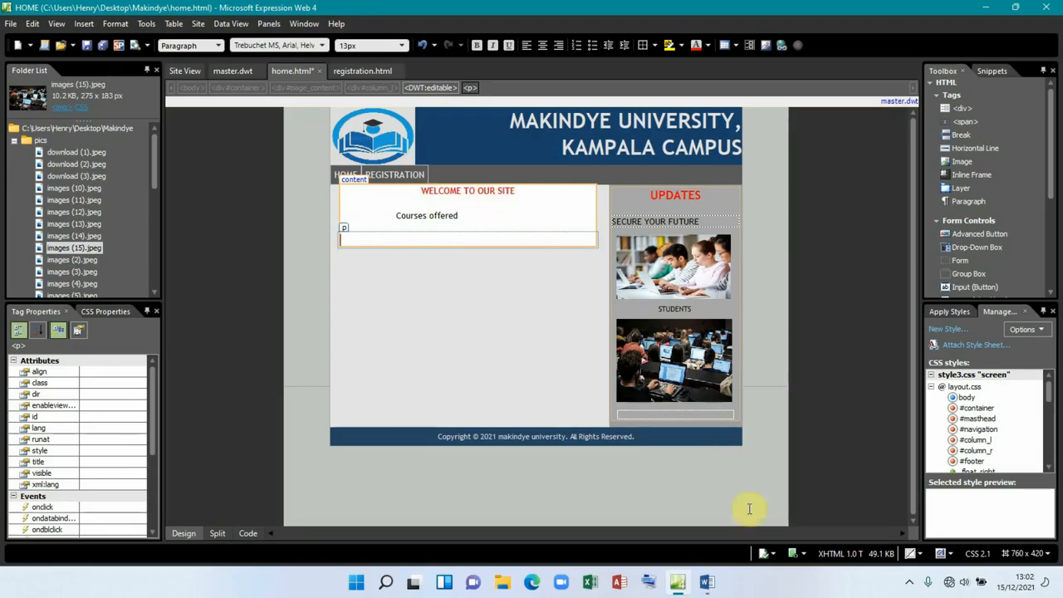
{"action": "left_click", "coordinate": [706, 582]}
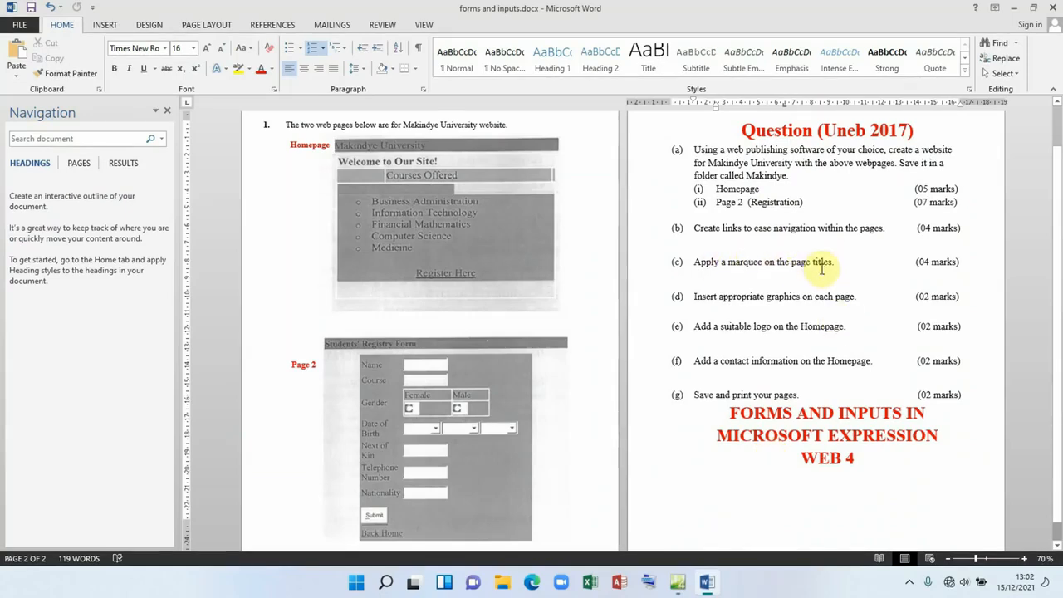
Step: In Split view, change the WELCOME TO OUR SITE line's <p> and </p> tags to <marquee> and </marquee> on line 54
{"action": "left_click", "coordinate": [708, 581]}
{"action": "left_click", "coordinate": [500, 190]}
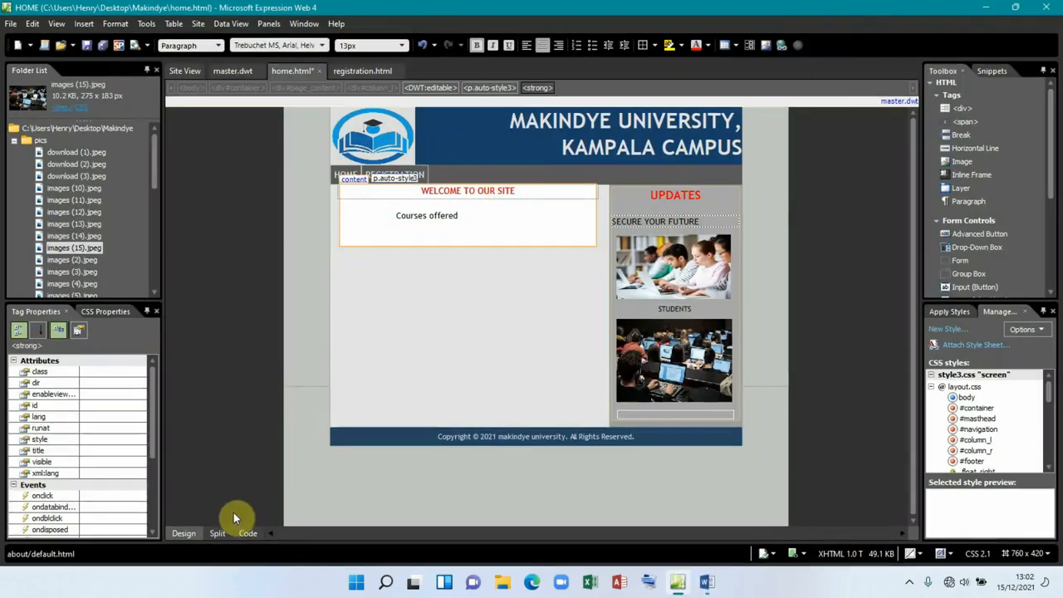
{"action": "left_click", "coordinate": [219, 533]}
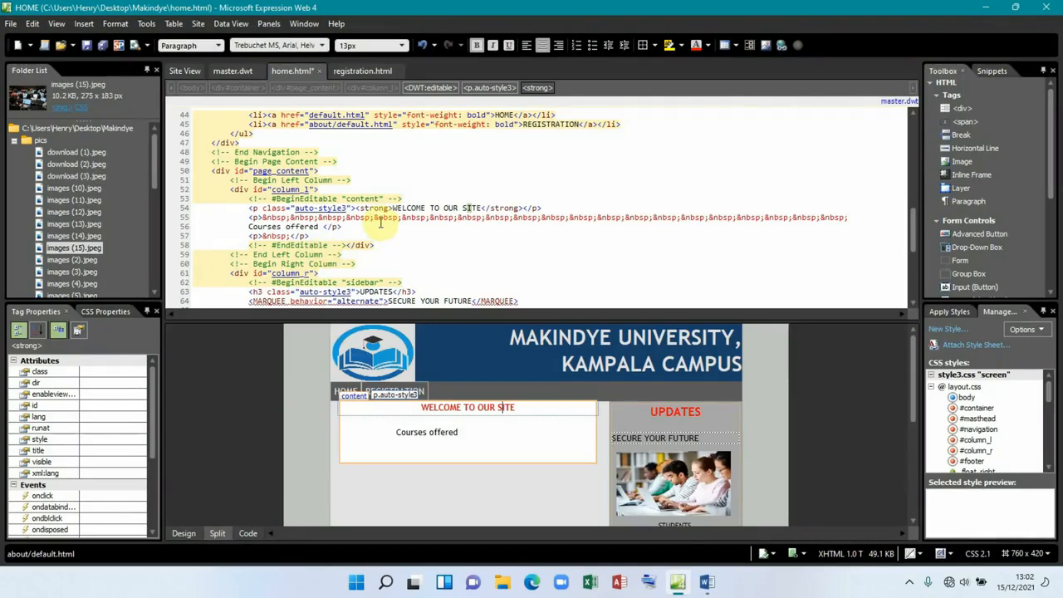
{"action": "left_click", "coordinate": [479, 408]}
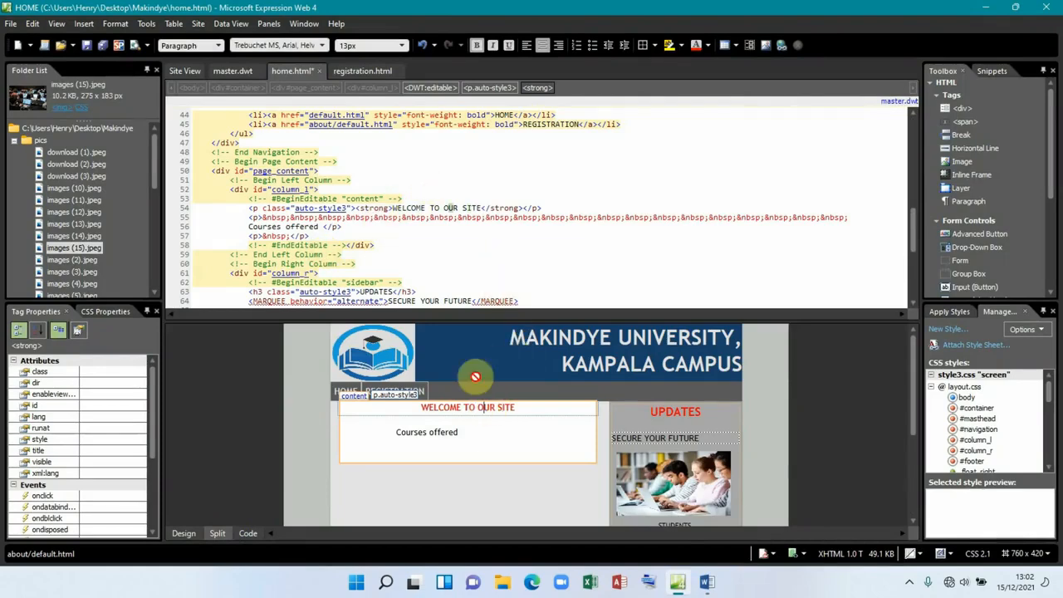
{"action": "left_click", "coordinate": [253, 208]}
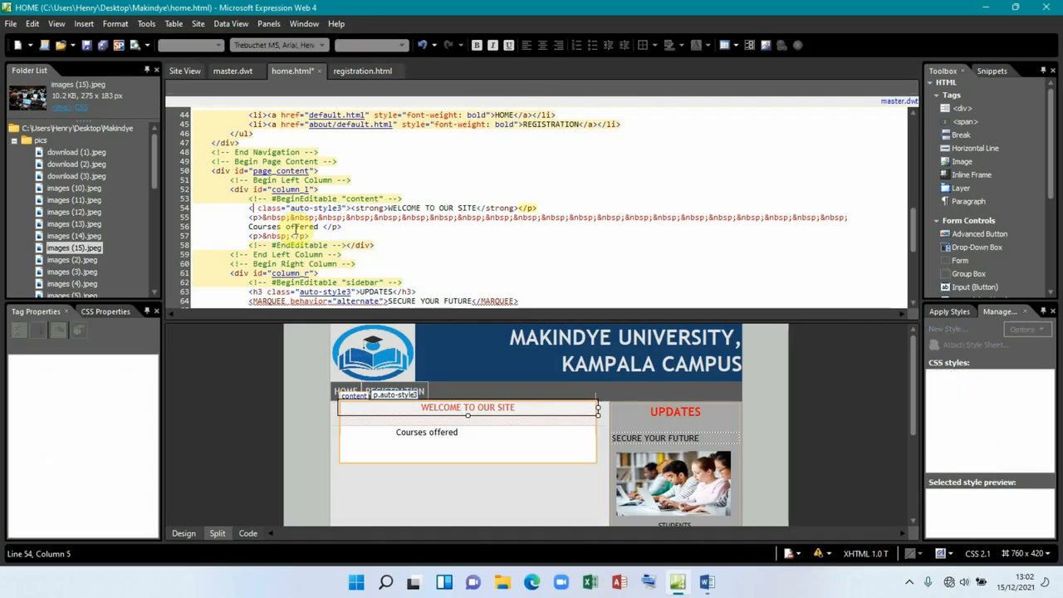
{"action": "type", "text": "marque"}
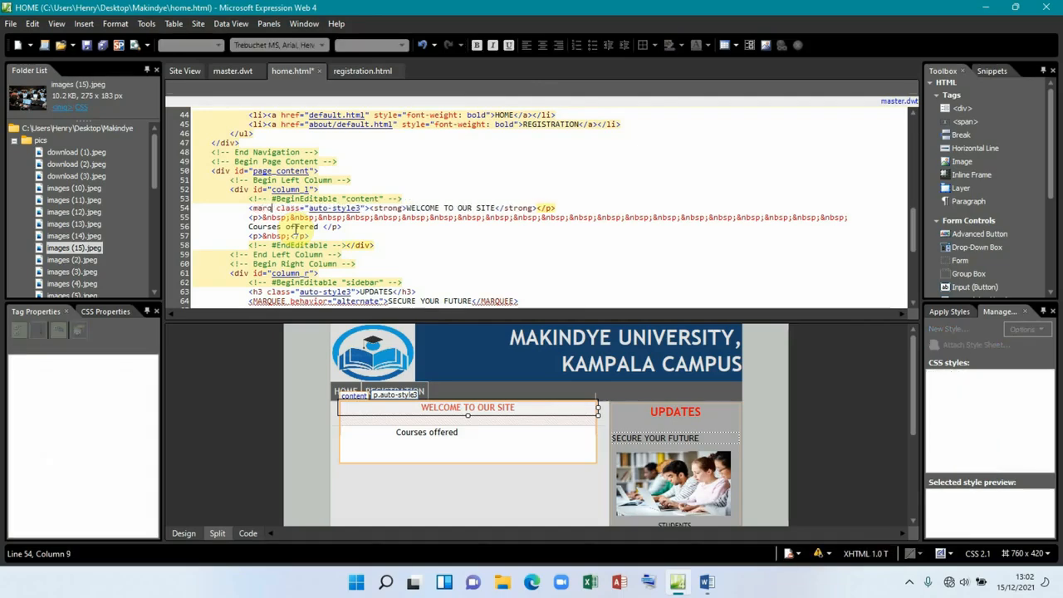
{"action": "type", "text": "e"}
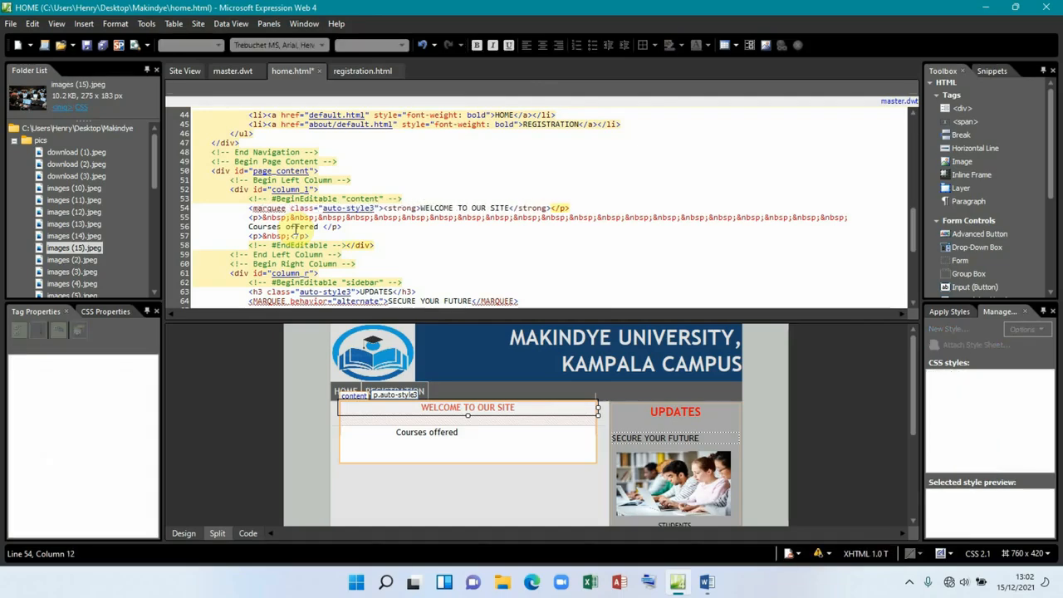
{"action": "left_click", "coordinate": [566, 207]}
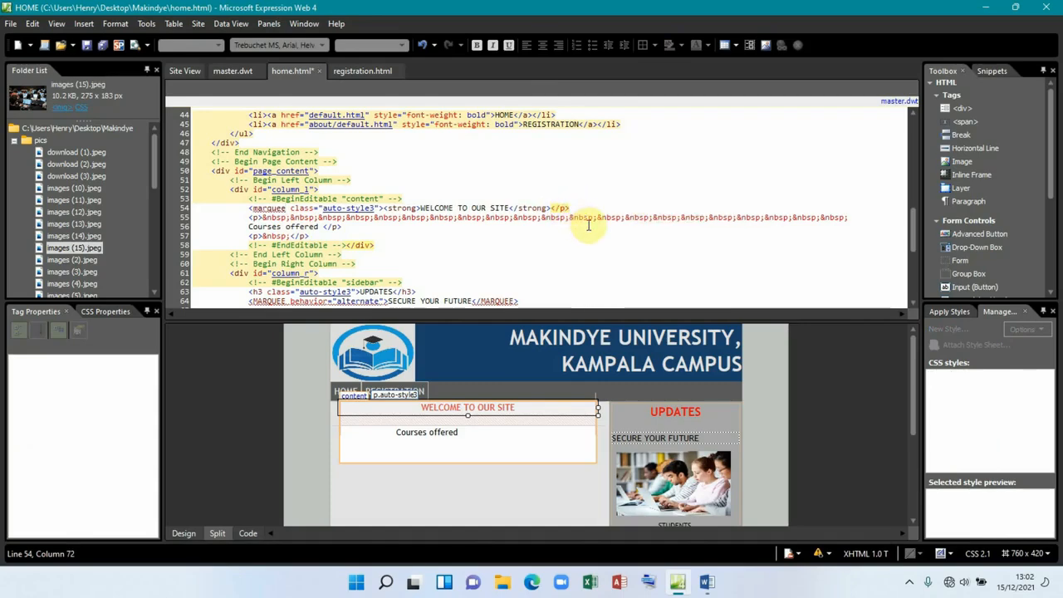
{"action": "type", "text": "marquee"}
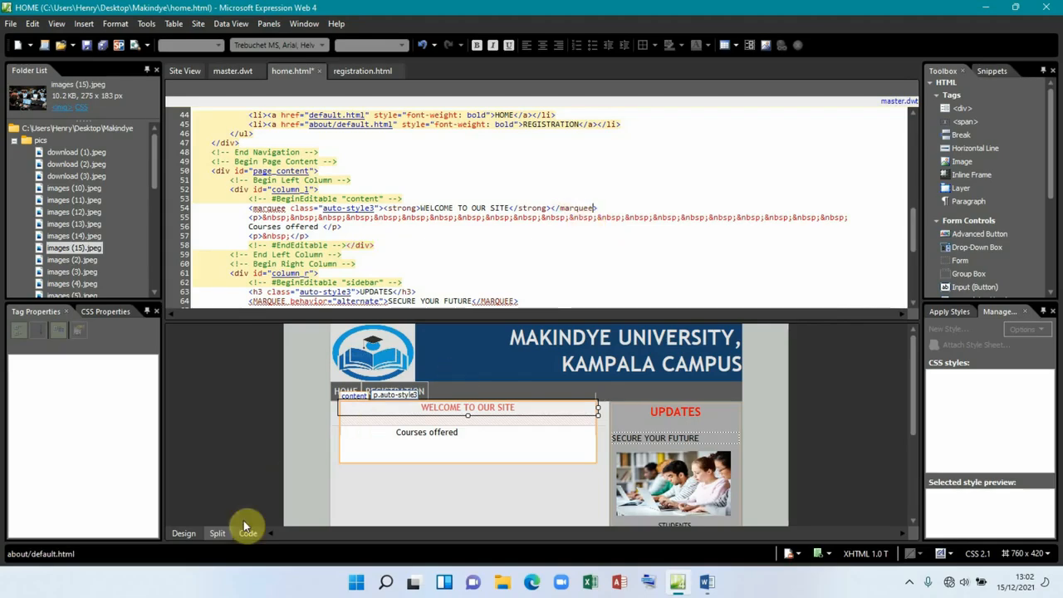
{"action": "left_click", "coordinate": [189, 532]}
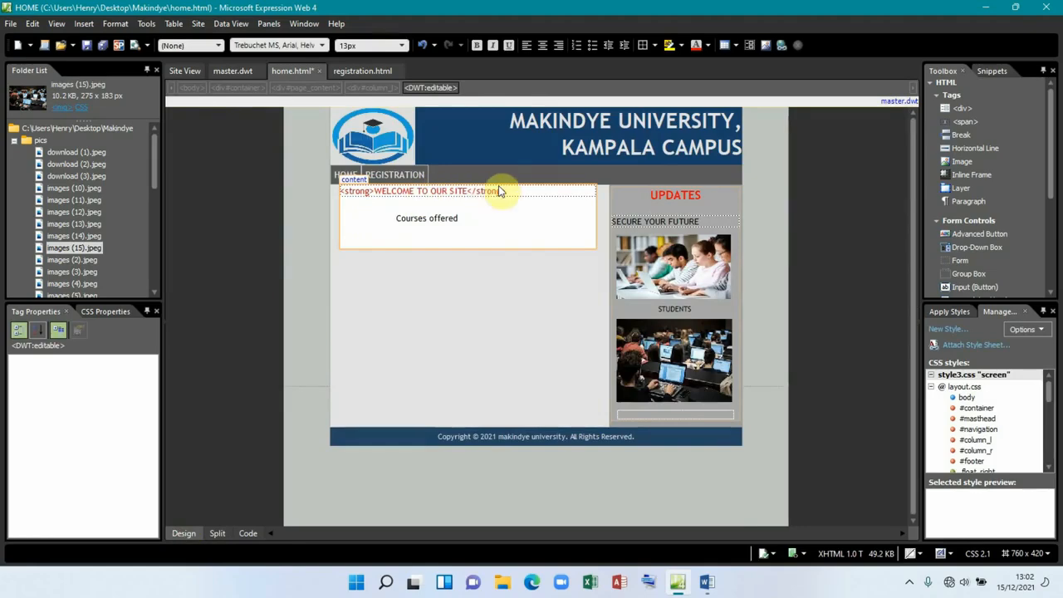
Step: After checking the course list in Word, type 'Business Administration' on the empty line below Courses offered
{"action": "left_click", "coordinate": [467, 219]}
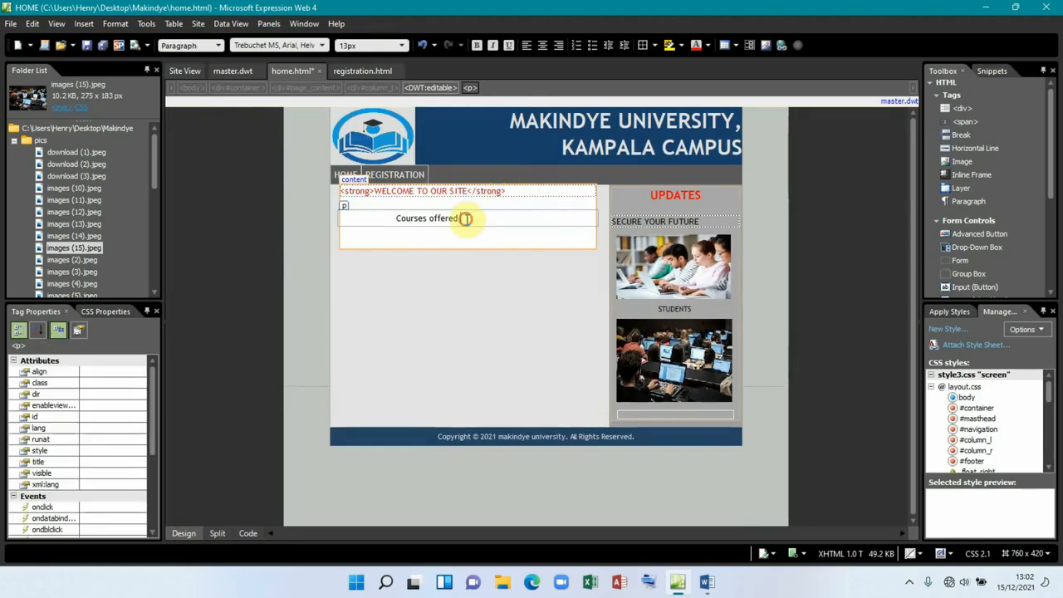
{"action": "left_click", "coordinate": [401, 243]}
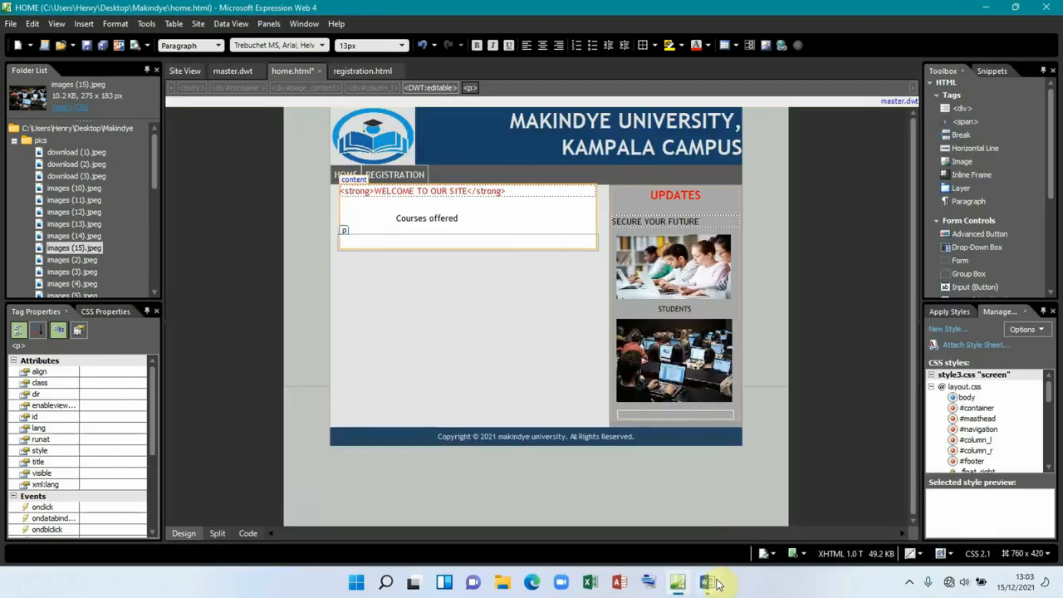
{"action": "left_click", "coordinate": [716, 583]}
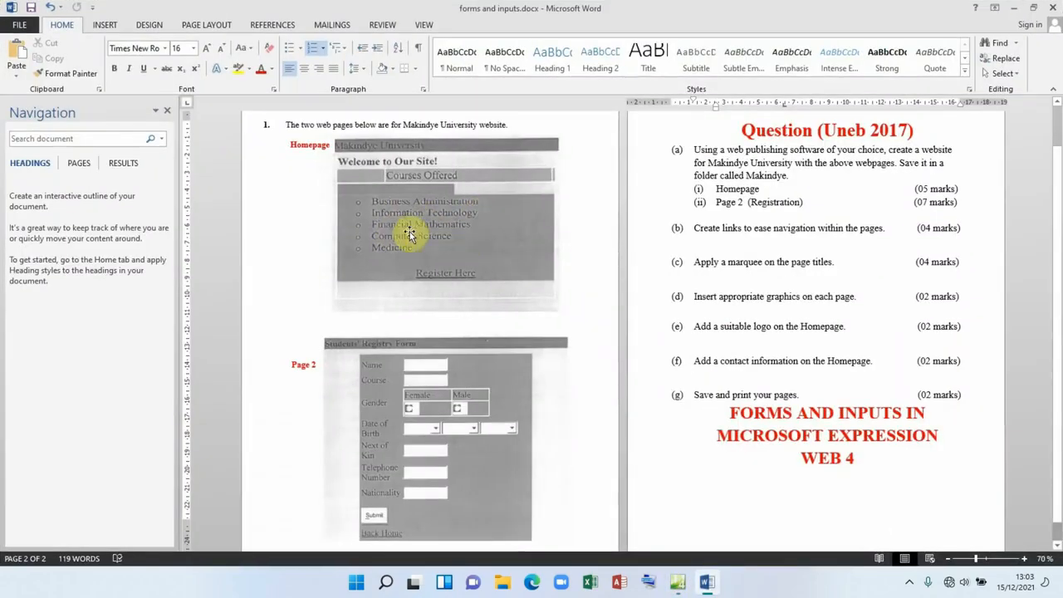
{"action": "left_click", "coordinate": [678, 583]}
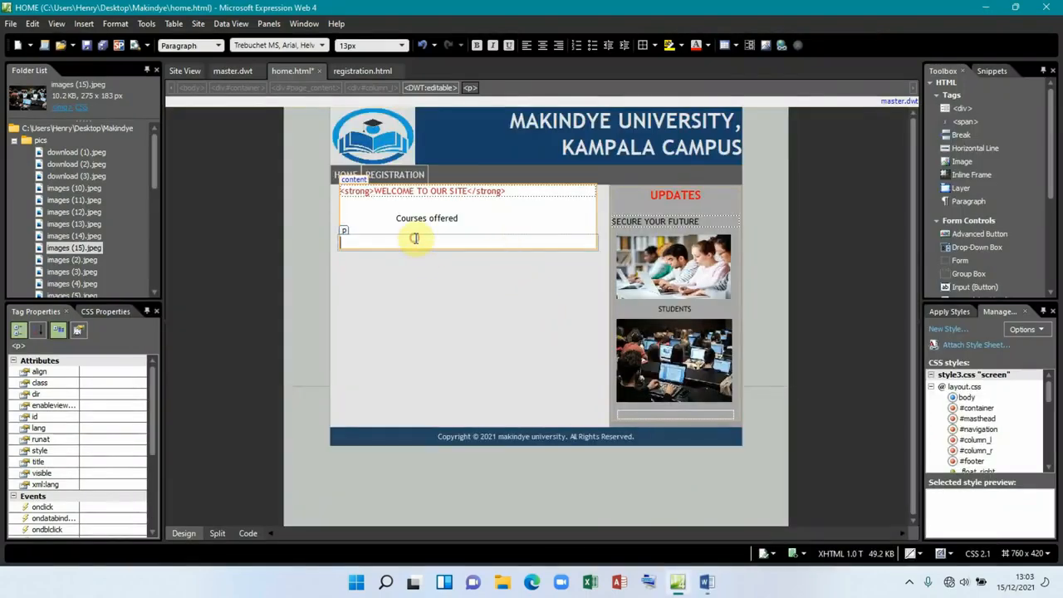
{"action": "type", "text": "Business Administration"}
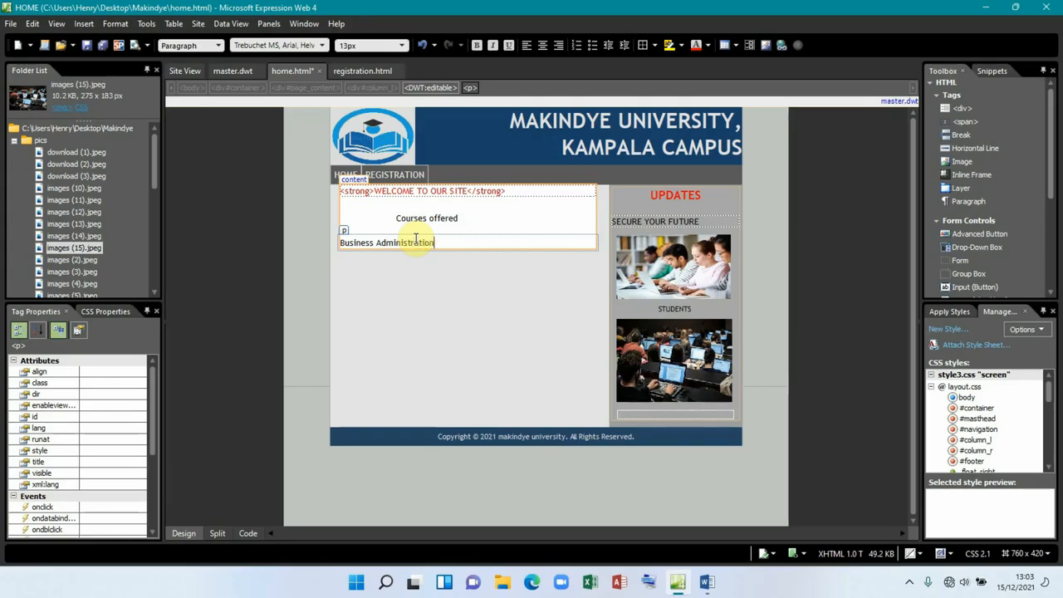
{"action": "left_click", "coordinate": [435, 242]}
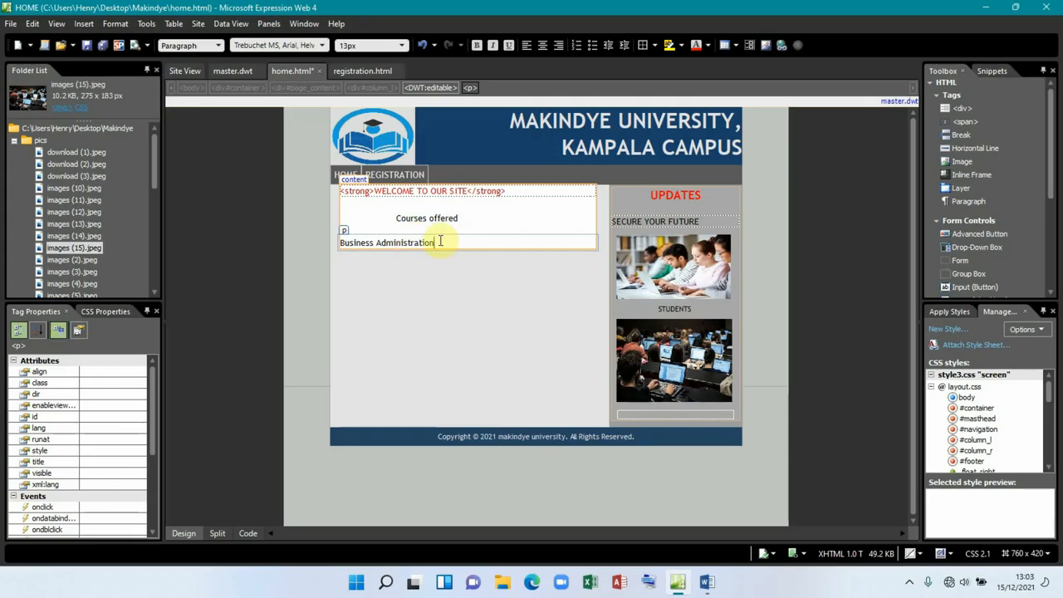
Step: Bullet Business Administration and add an Information Technology item, checking the Word sheet for the list
{"action": "left_click", "coordinate": [592, 47]}
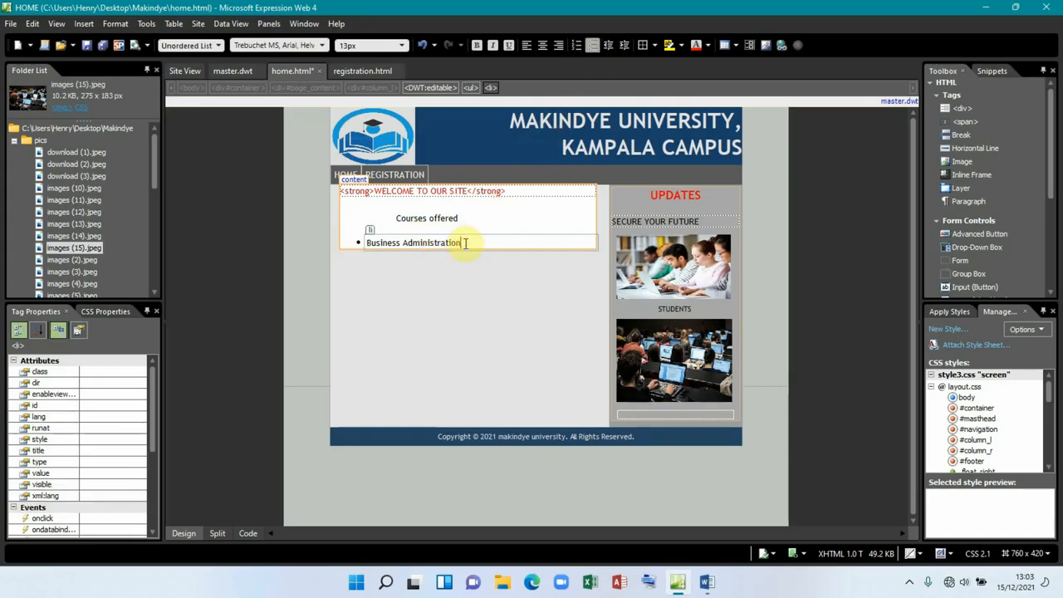
{"action": "key", "text": "Return"}
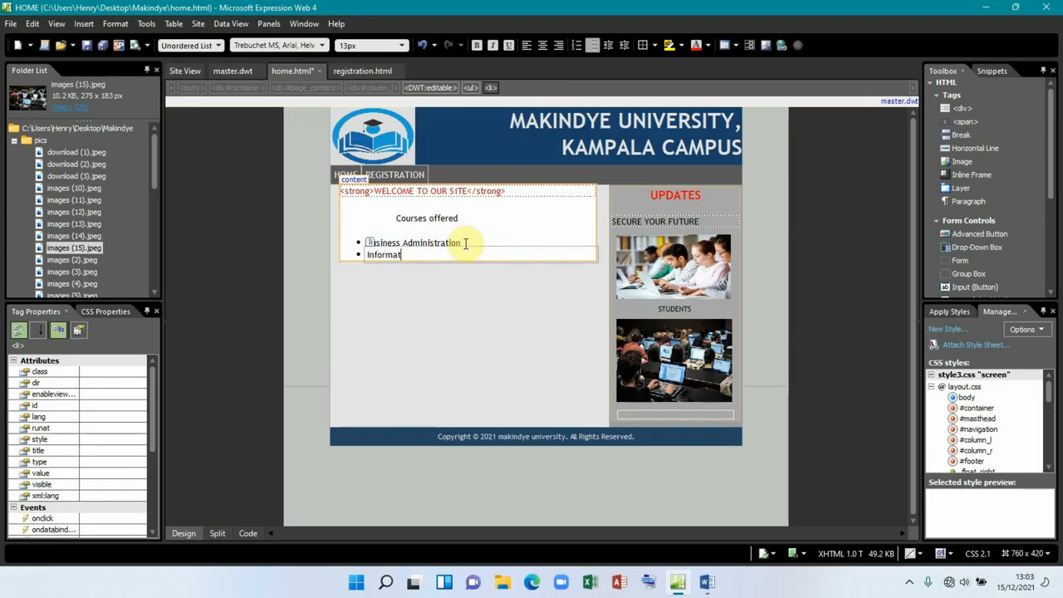
{"action": "type", "text": "Information Technology"}
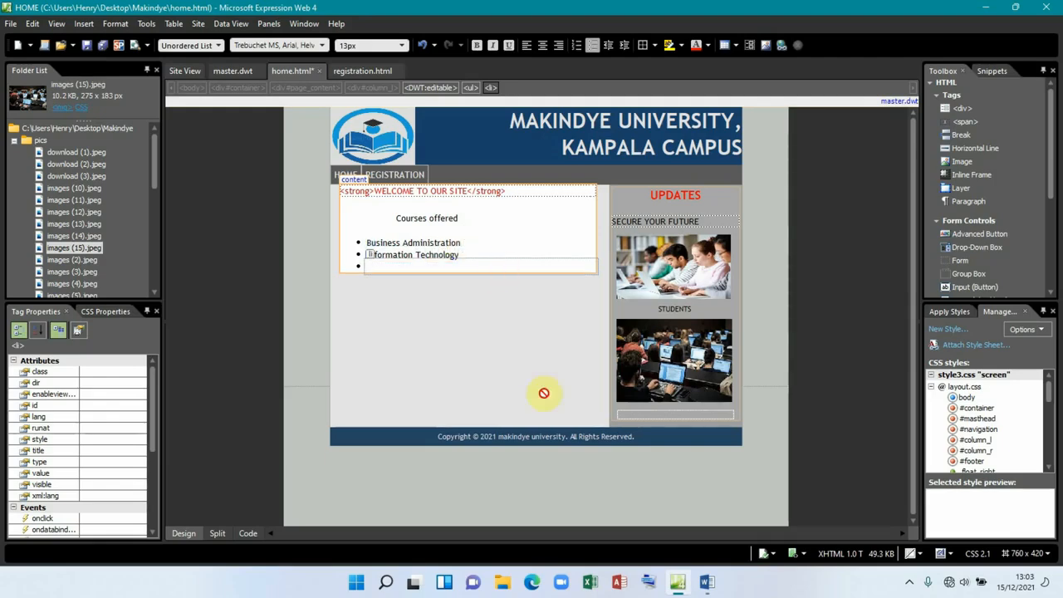
{"action": "left_click", "coordinate": [705, 584]}
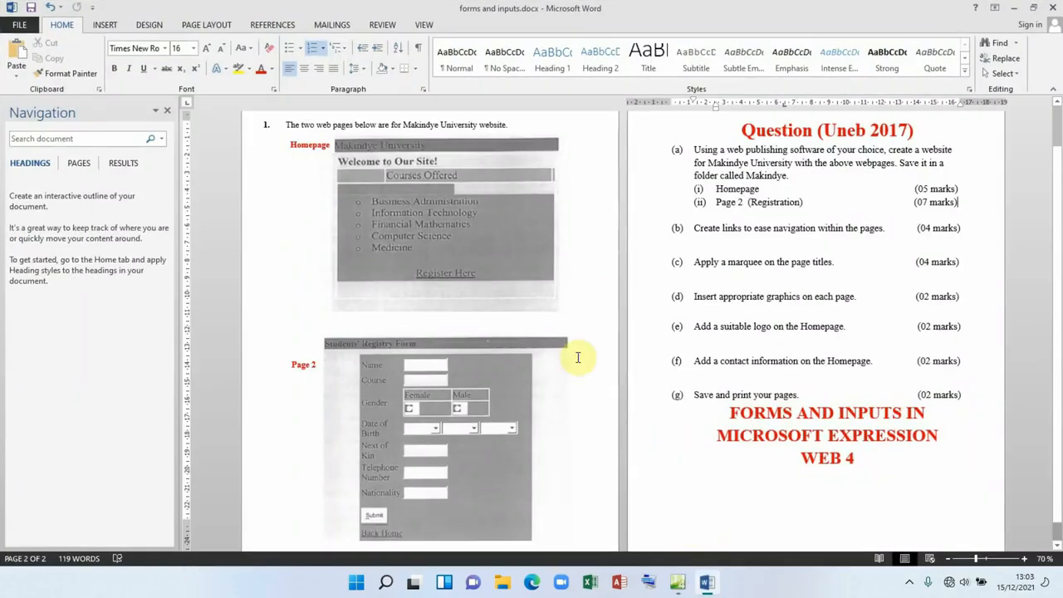
{"action": "left_click", "coordinate": [705, 584]}
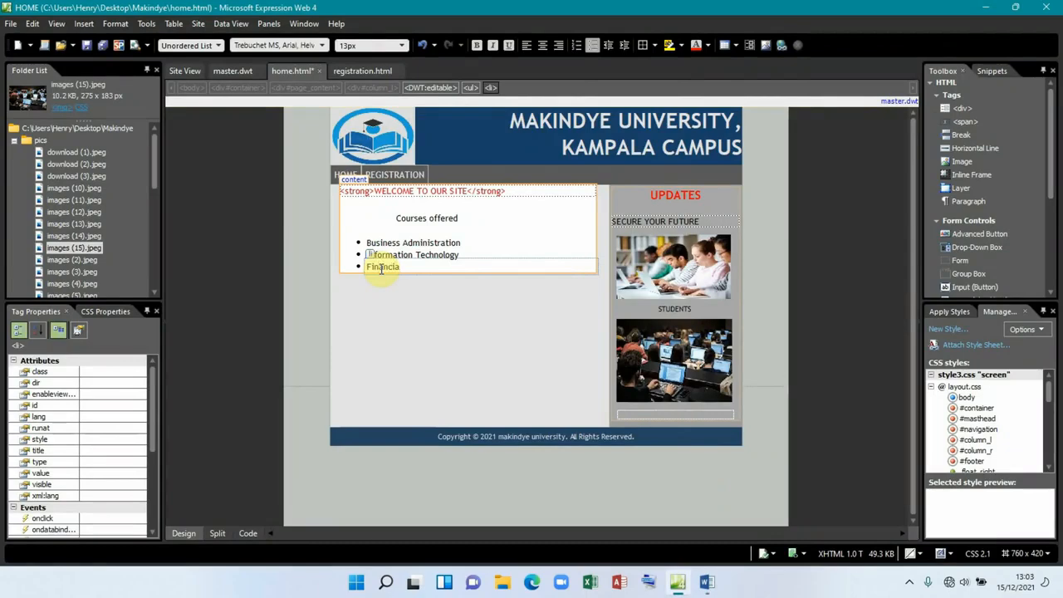
Step: Add Financial Mathematics, Computer Science and Medicine as further bulleted courses
{"action": "type", "text": "Mathematics"}
{"action": "key", "text": "Return"}
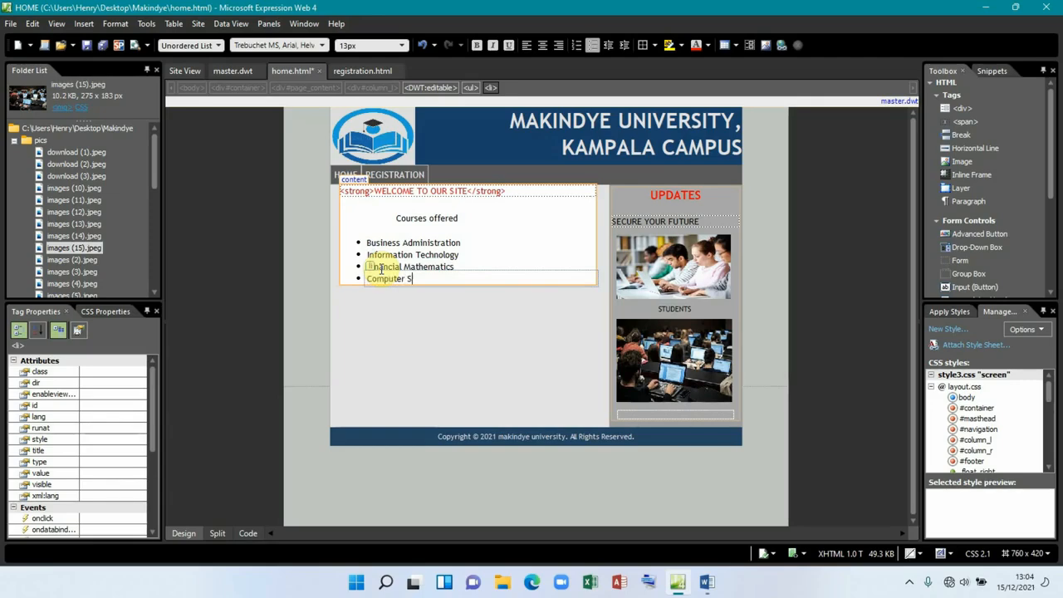
{"action": "key", "text": "Return"}
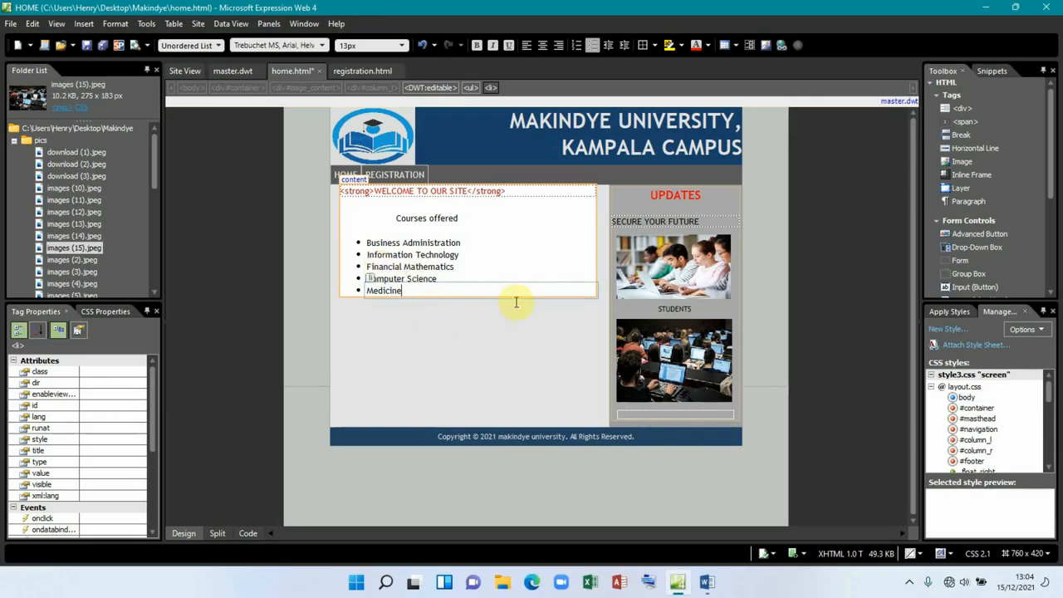
{"action": "left_click", "coordinate": [485, 263]}
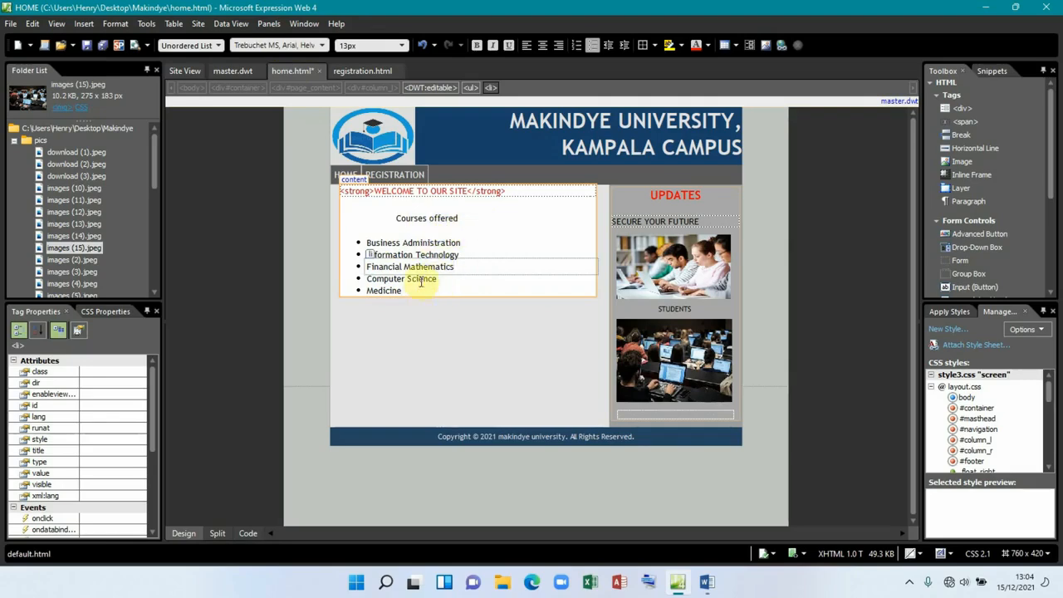
Step: Format the Courses offered heading bold, large size and Impact font, then view the Word exam sheet
{"action": "left_click", "coordinate": [461, 217]}
{"action": "left_click", "coordinate": [391, 218]}
{"action": "left_click", "coordinate": [476, 46]}
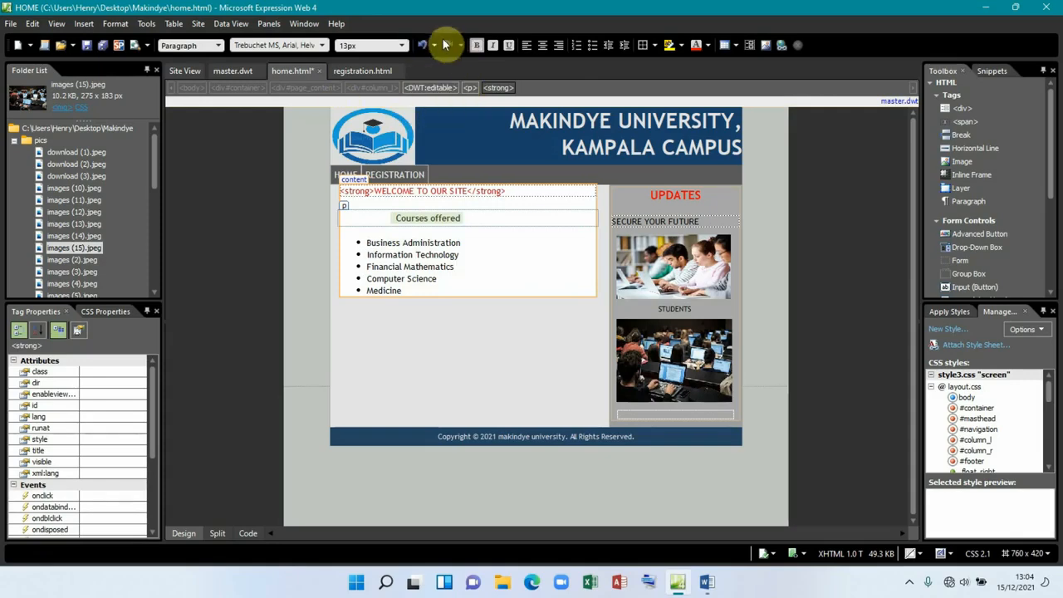
{"action": "left_click", "coordinate": [399, 45]}
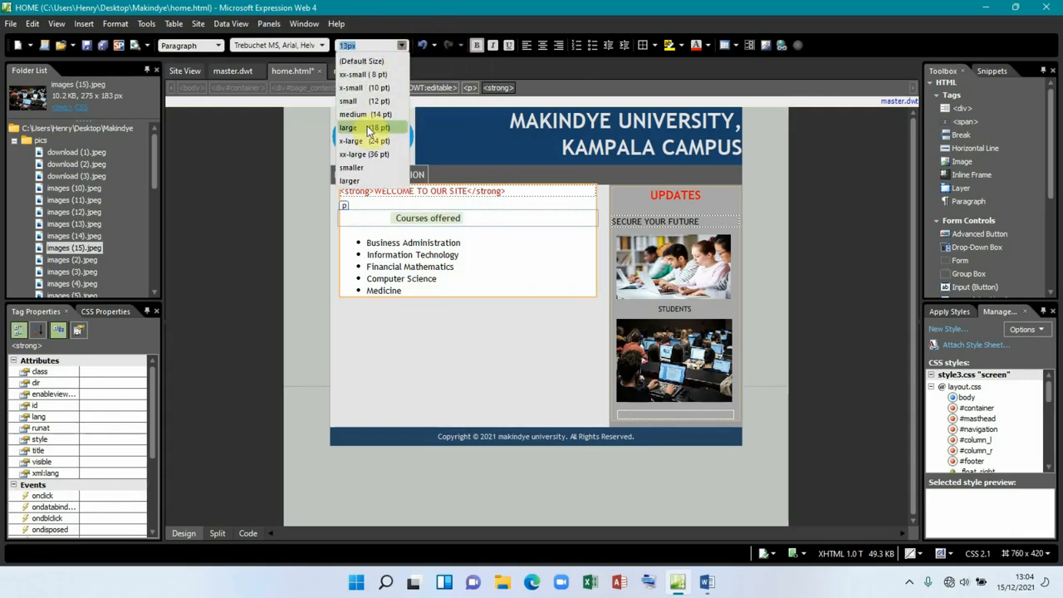
{"action": "left_click", "coordinate": [368, 129]}
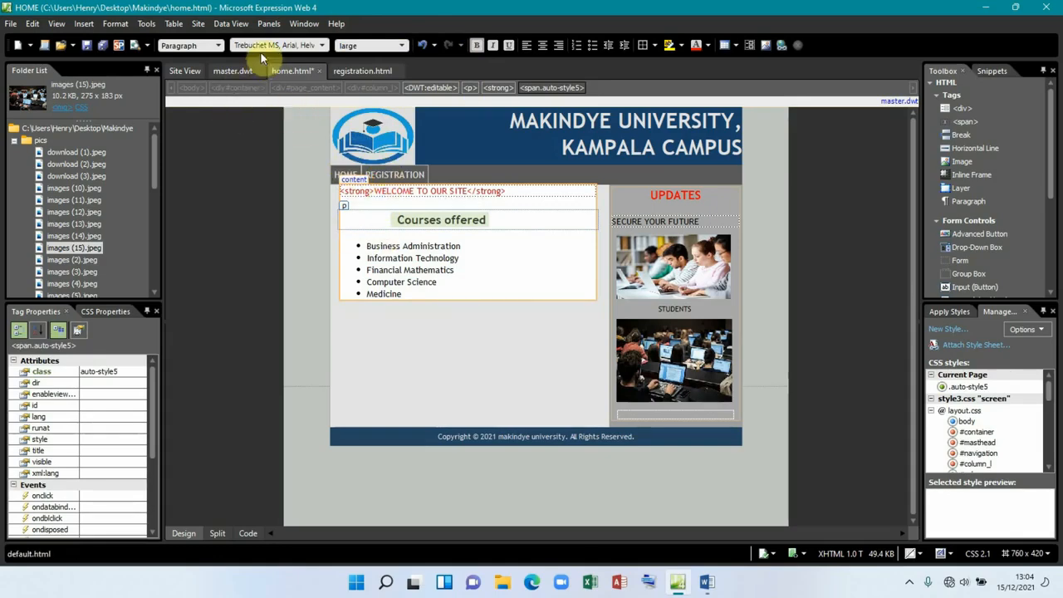
{"action": "left_click", "coordinate": [319, 49]}
{"action": "left_click", "coordinate": [284, 177]}
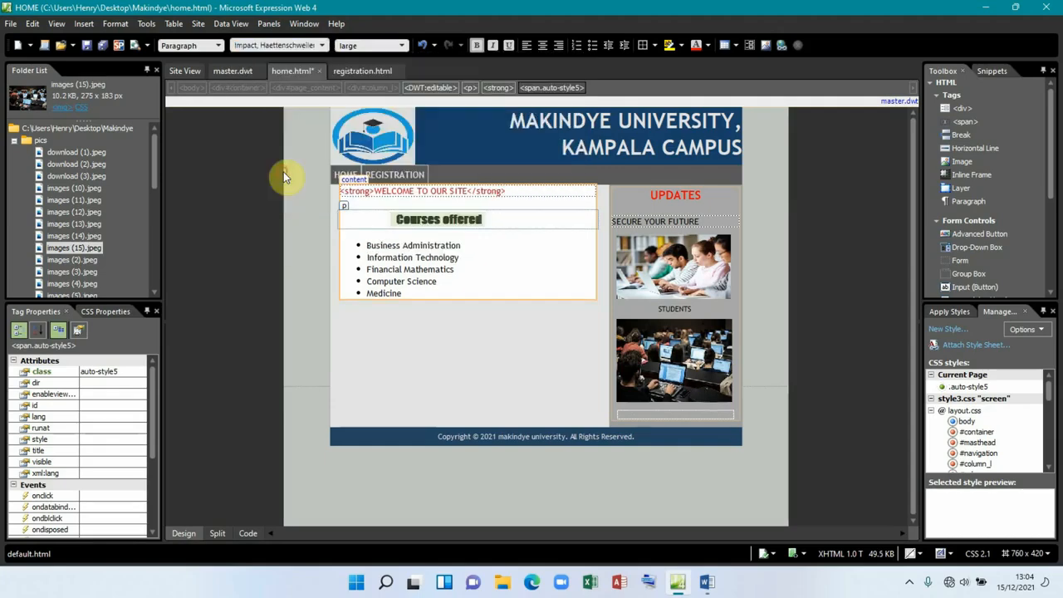
{"action": "left_click", "coordinate": [458, 273]}
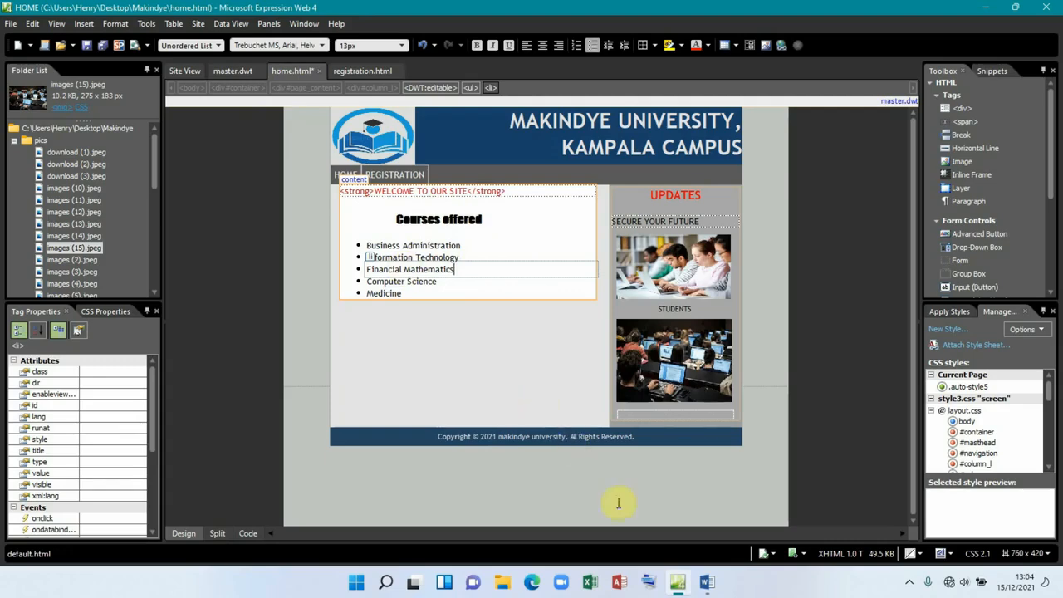
{"action": "left_click", "coordinate": [707, 582]}
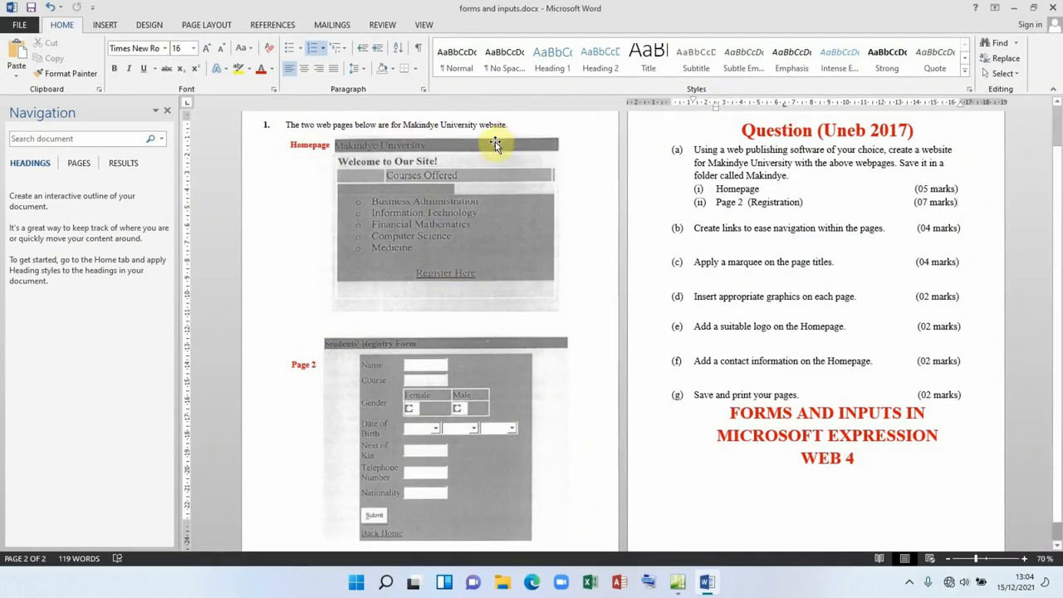
Step: Add a centred 'REGISTER HERE' line two lines below Medicine in the course list
{"action": "left_click", "coordinate": [1013, 8]}
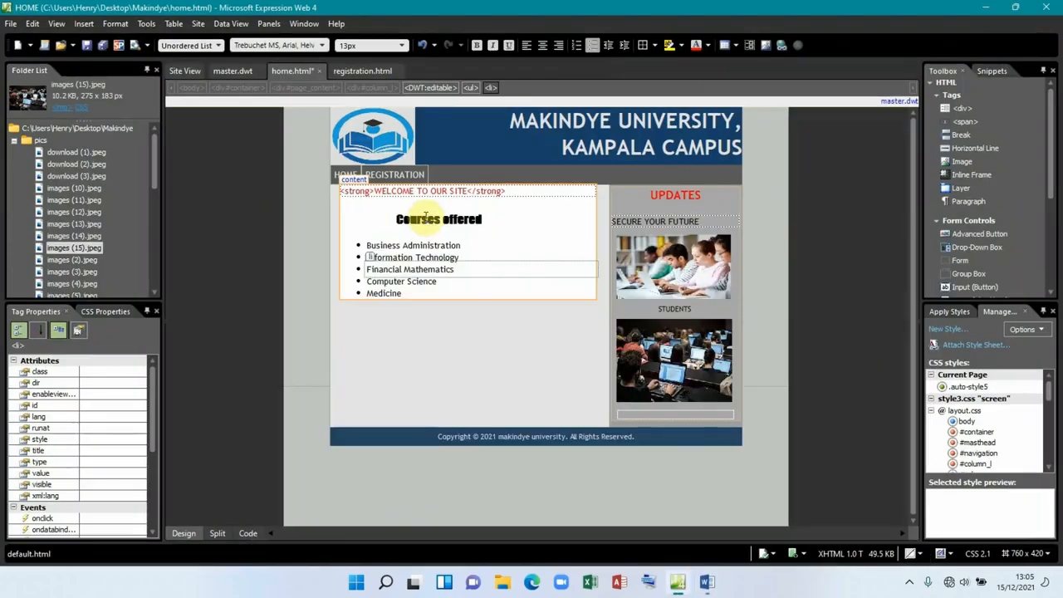
{"action": "left_click", "coordinate": [454, 289]}
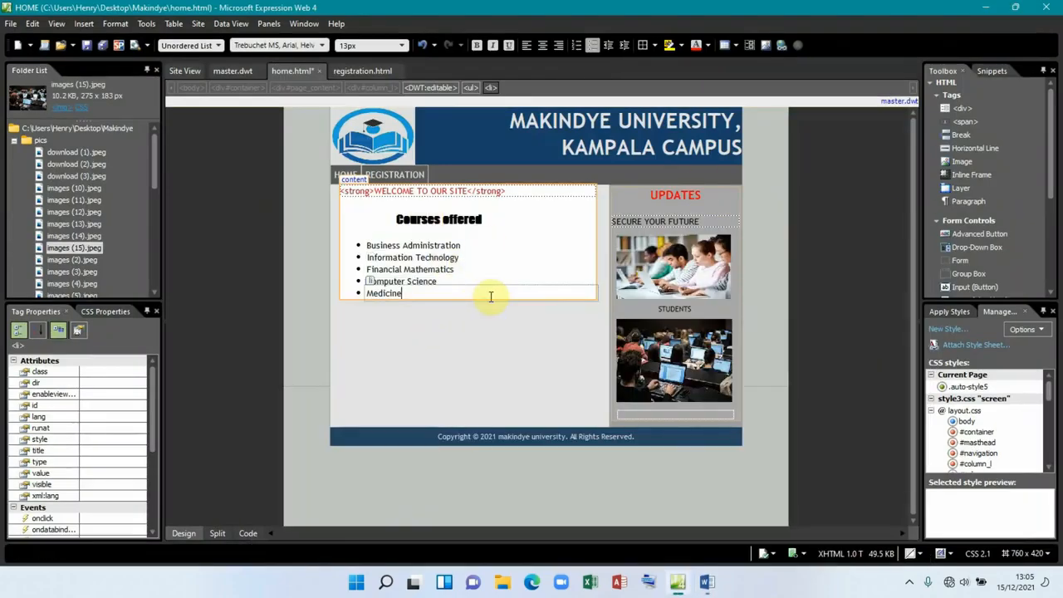
{"action": "key", "text": "Return"}
{"action": "key", "text": "Return"}
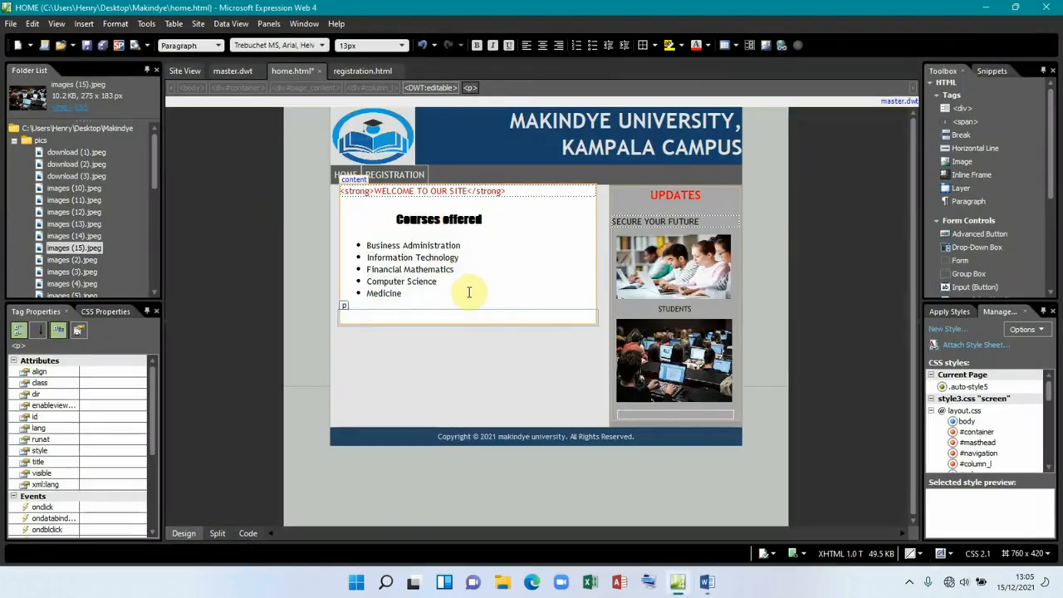
{"action": "key", "text": "Return"}
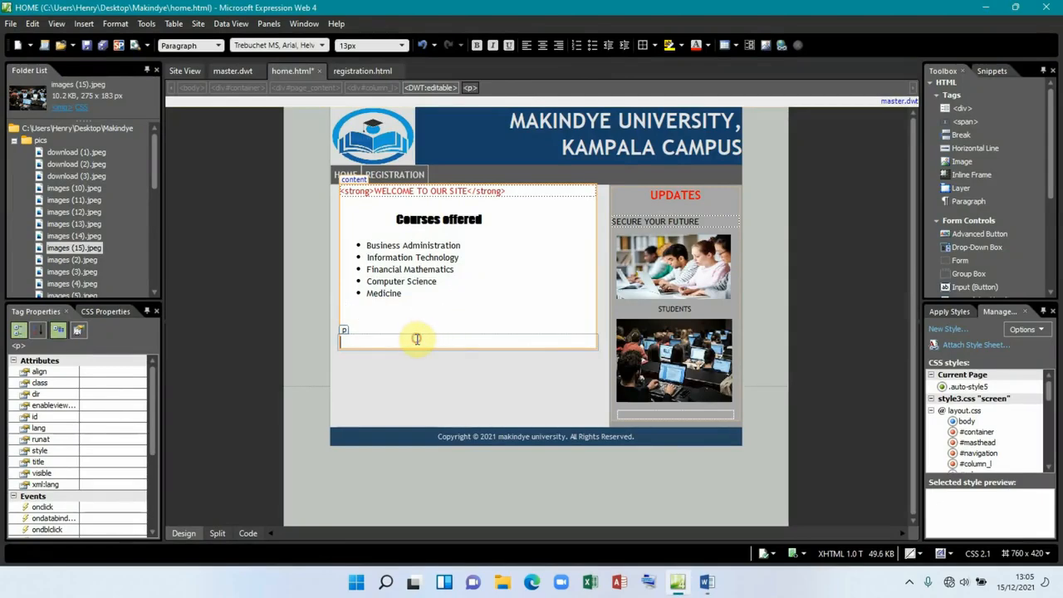
{"action": "type", "text": "REGISTER HERE"}
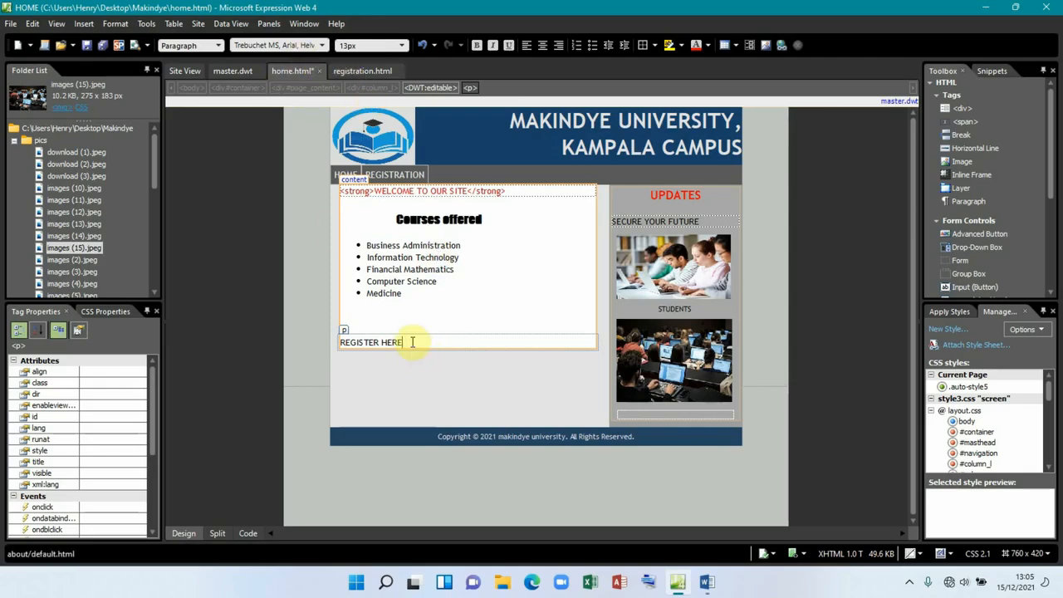
{"action": "left_click_drag", "start_coordinate": [409, 341], "coordinate": [339, 341]}
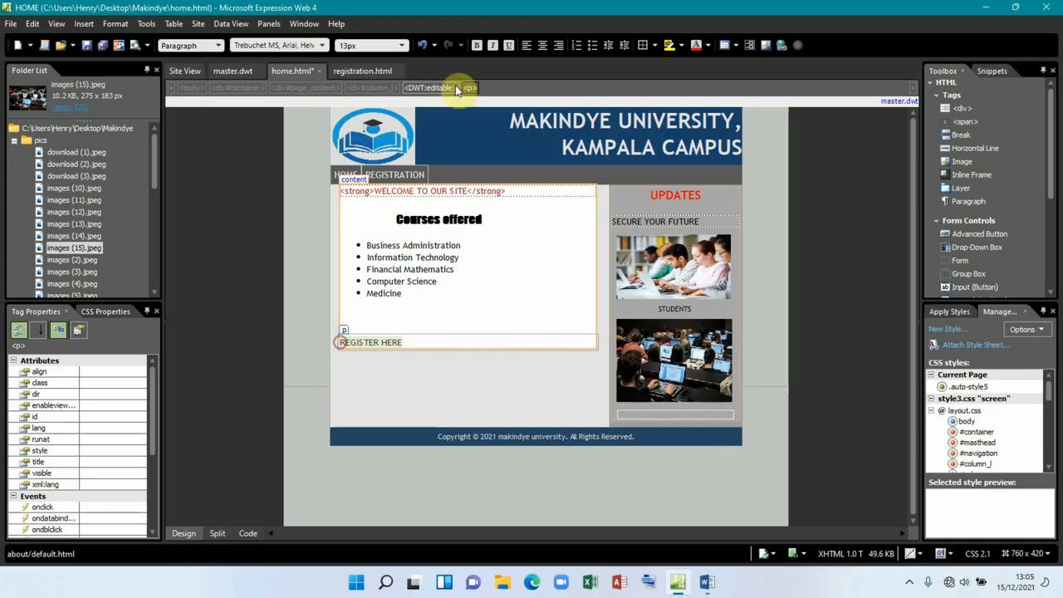
{"action": "left_click", "coordinate": [546, 49]}
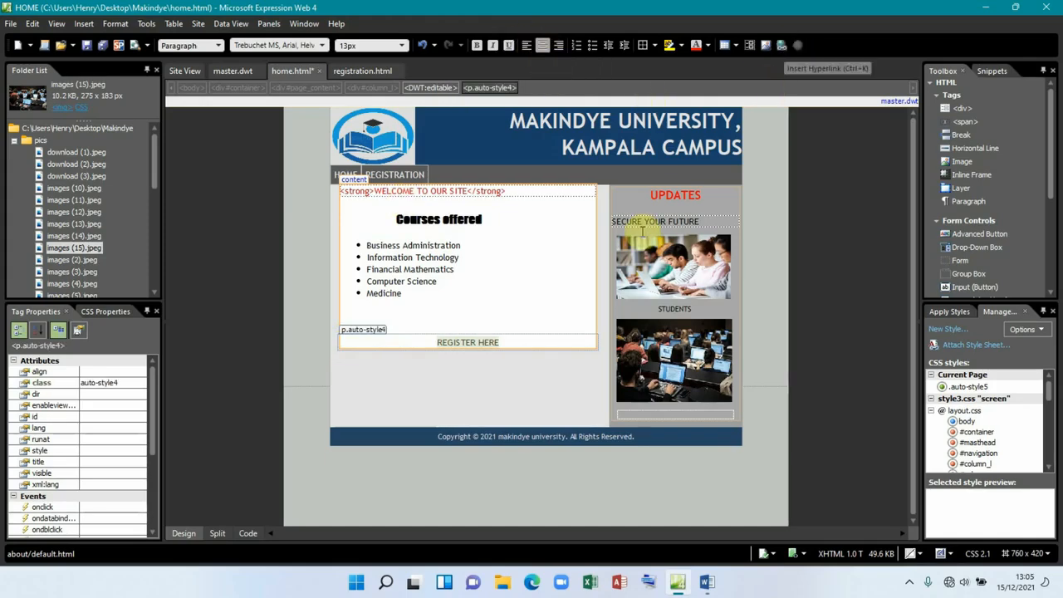
Step: Hyperlink the REGISTER HERE text to registration.html using Insert > Hyperlink
{"action": "right_click", "coordinate": [463, 344]}
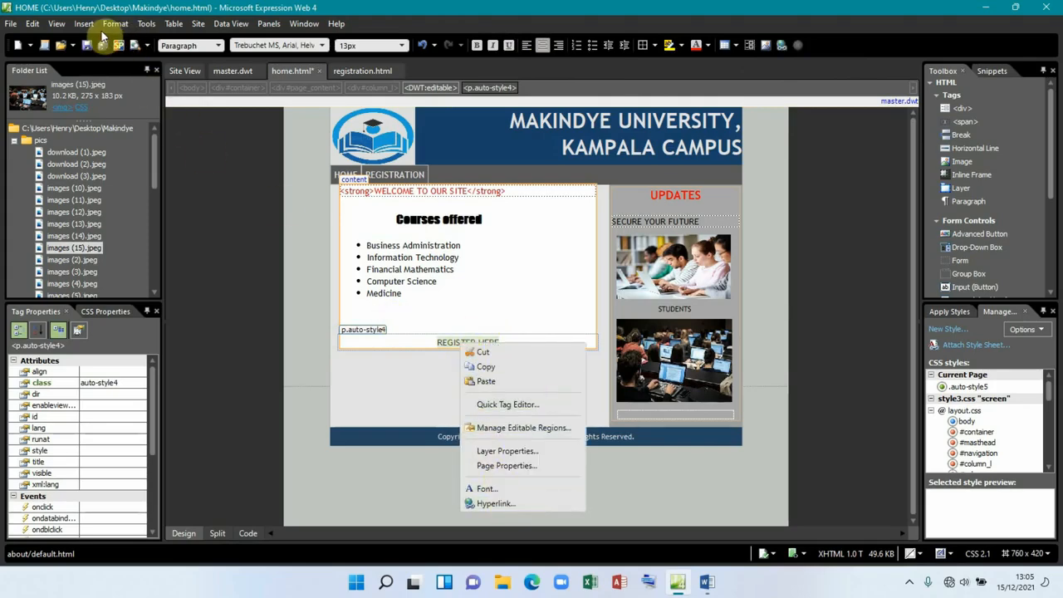
{"action": "left_click", "coordinate": [84, 25]}
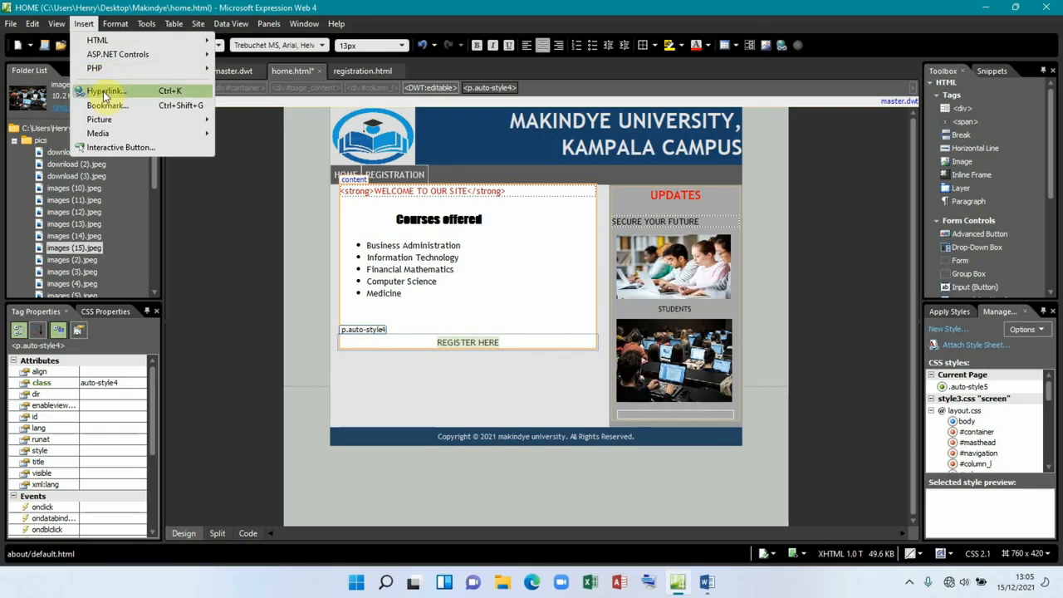
{"action": "left_click", "coordinate": [781, 45]}
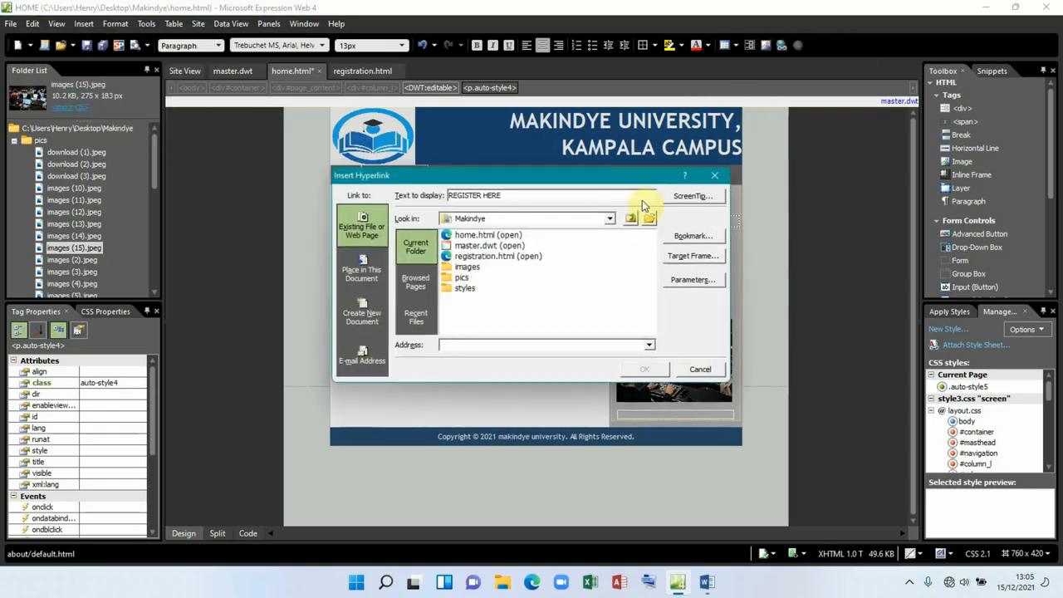
{"action": "left_click", "coordinate": [463, 257]}
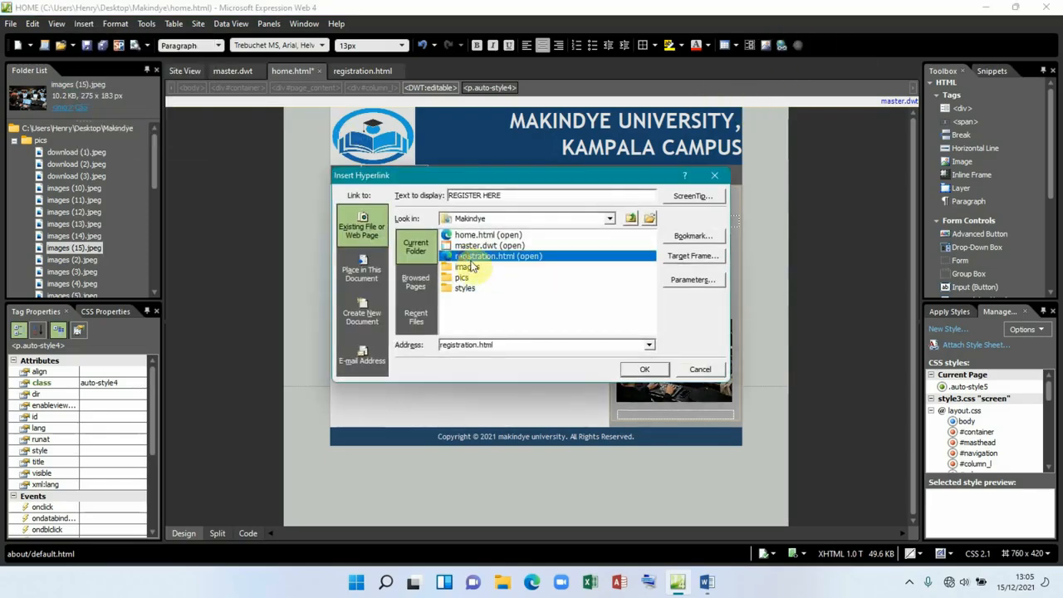
{"action": "left_click", "coordinate": [644, 372]}
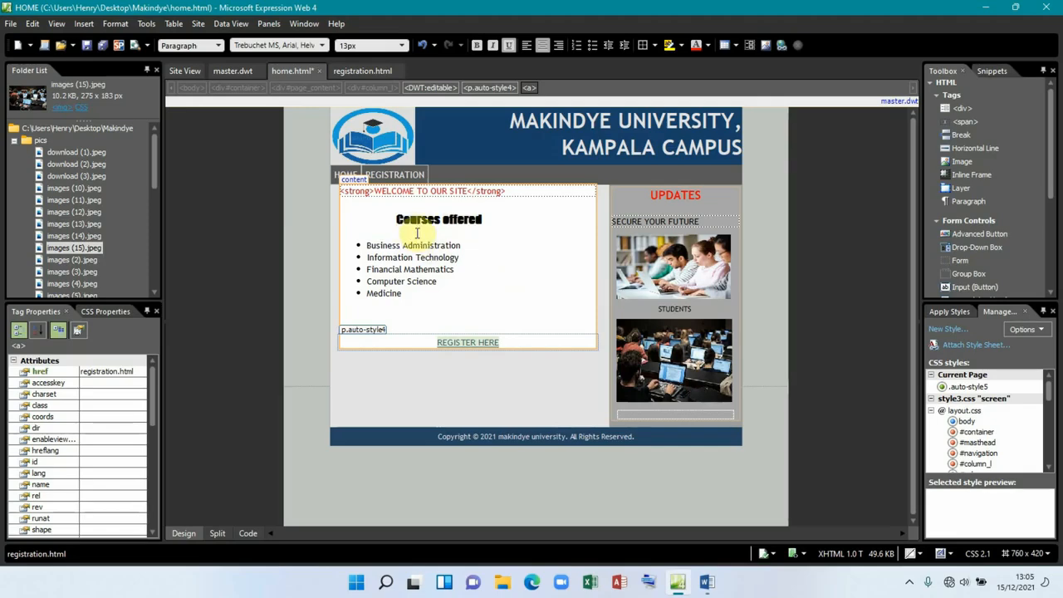
Step: Insert an empty line above Courses offered to hold the photo
{"action": "left_click", "coordinate": [407, 207]}
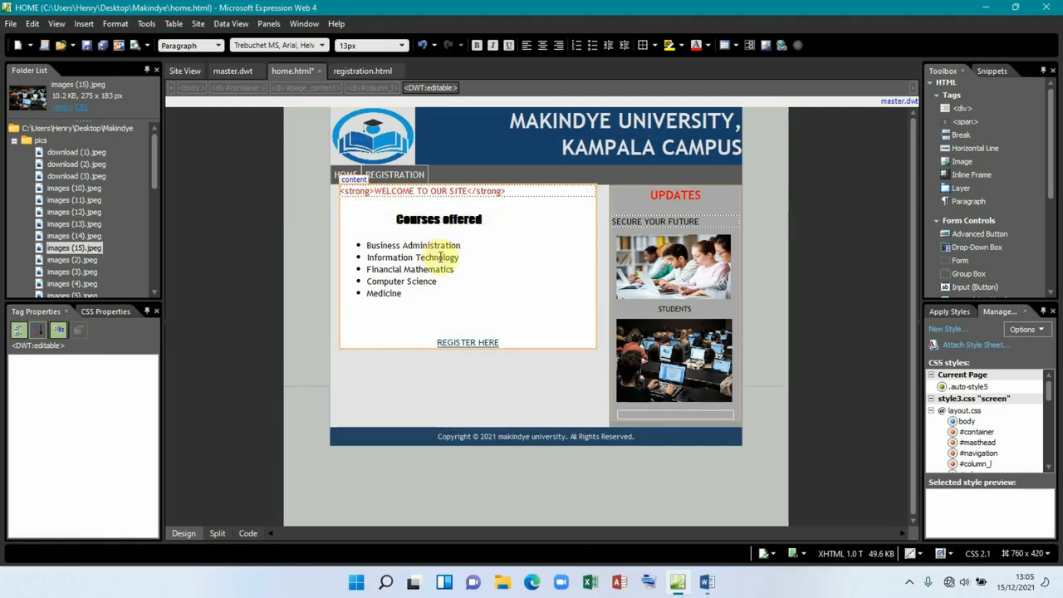
{"action": "left_click", "coordinate": [403, 318]}
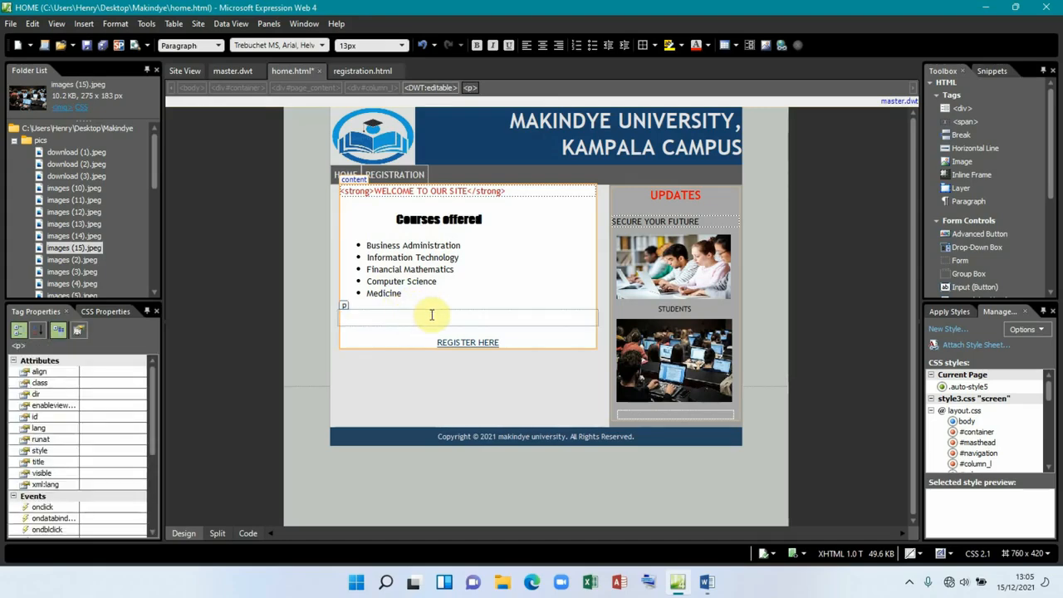
{"action": "left_click", "coordinate": [391, 221]}
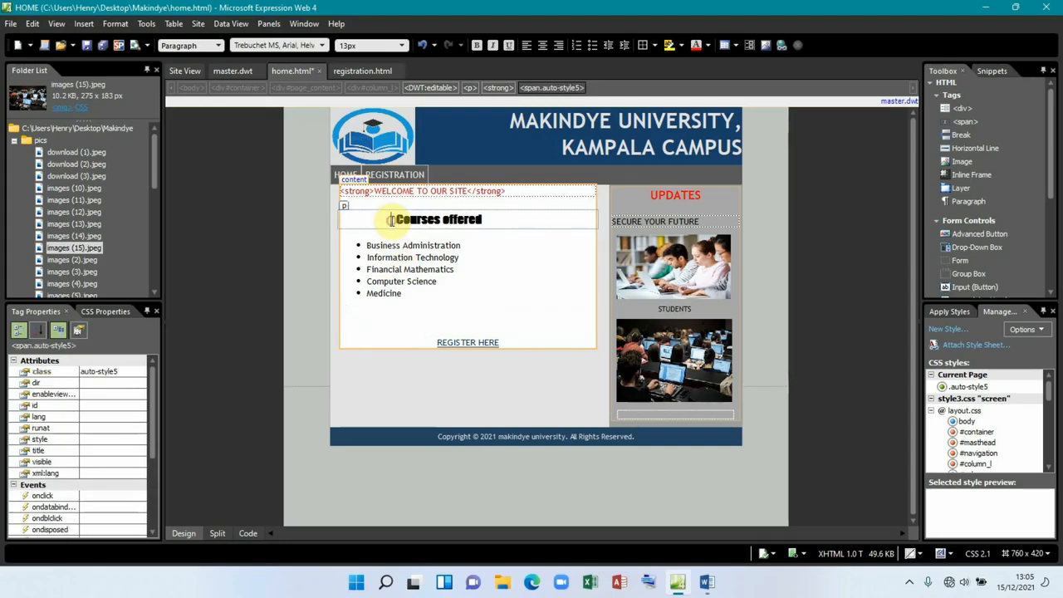
{"action": "key", "text": "Return"}
{"action": "left_click", "coordinate": [390, 219]}
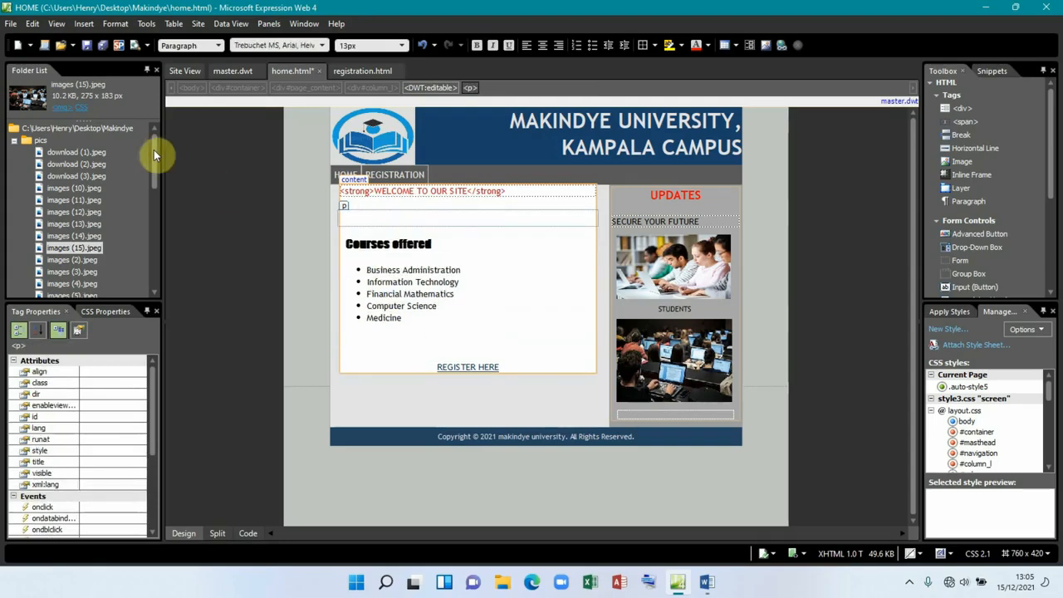
Step: Preview the pictures in the Folder List and pick the download (2).jpeg graduates photo
{"action": "left_click", "coordinate": [65, 176]}
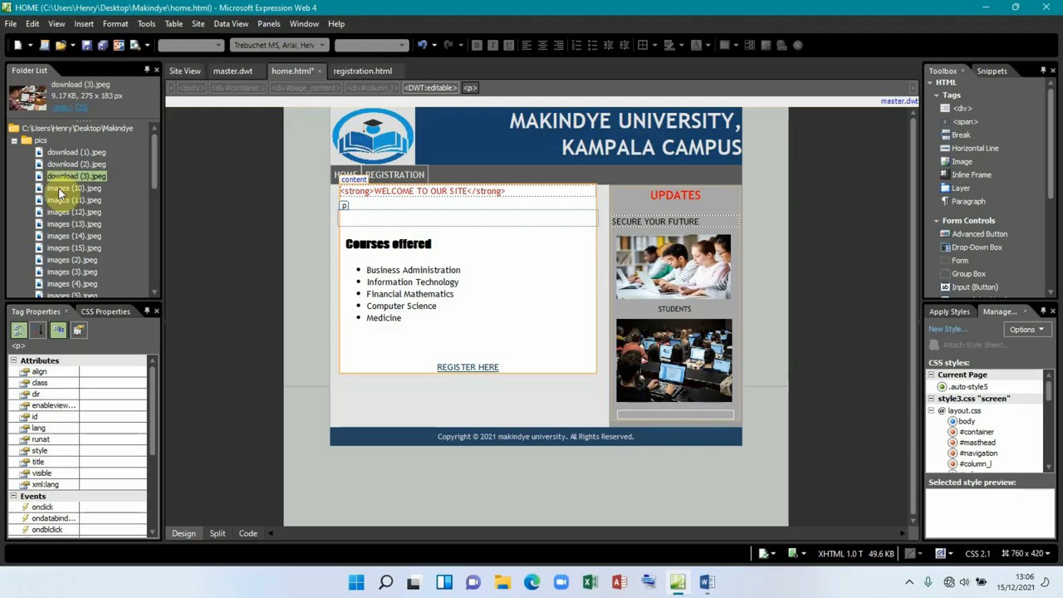
{"action": "left_click", "coordinate": [66, 211]}
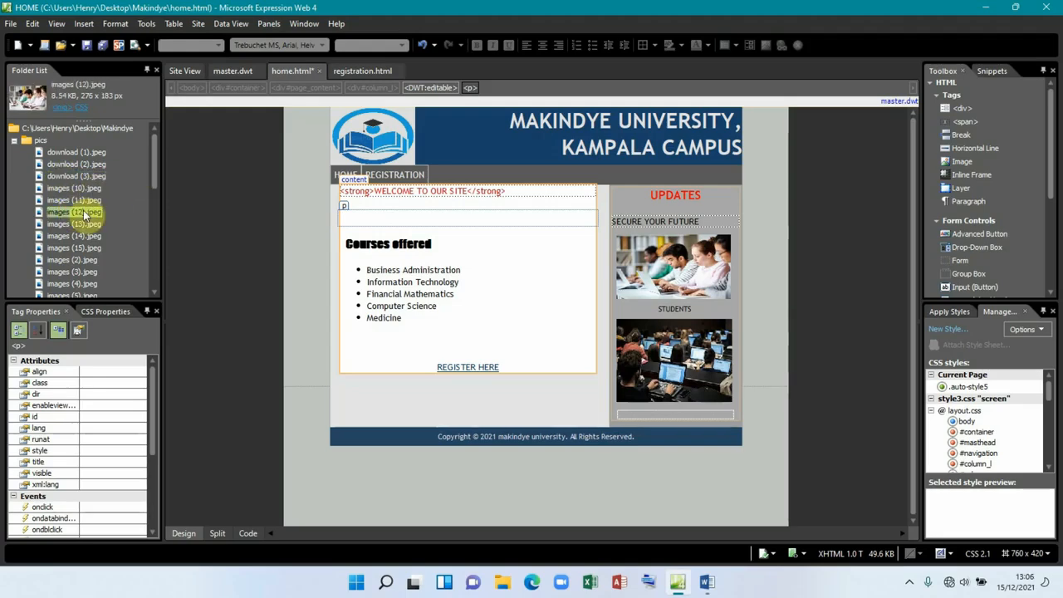
{"action": "left_click", "coordinate": [71, 225]}
{"action": "left_click", "coordinate": [64, 236]}
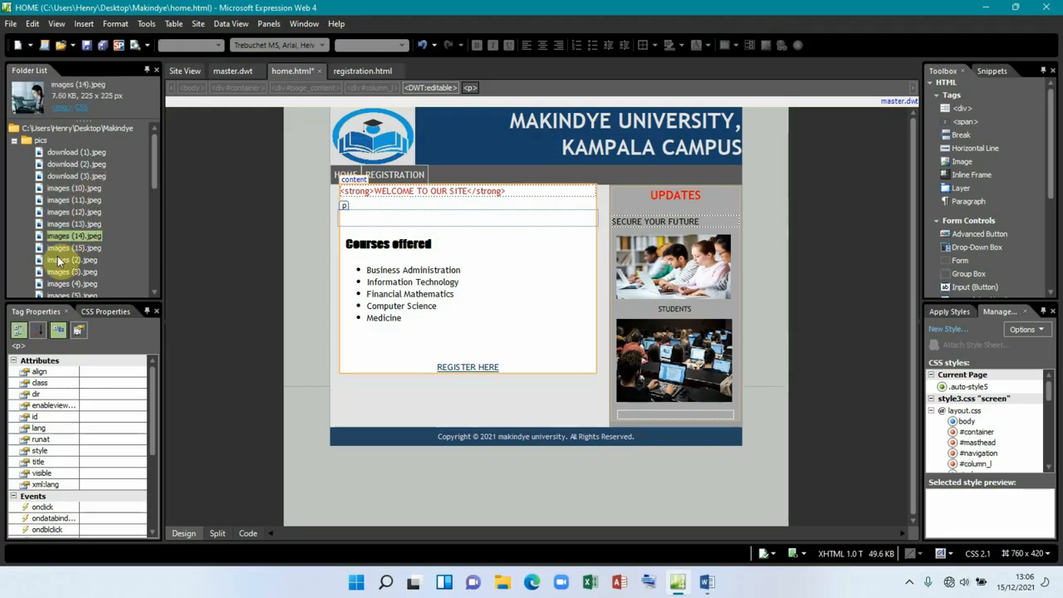
{"action": "scroll", "coordinate": [58, 263], "scroll_direction": "down", "scroll_amount": 1}
{"action": "left_click", "coordinate": [58, 261]}
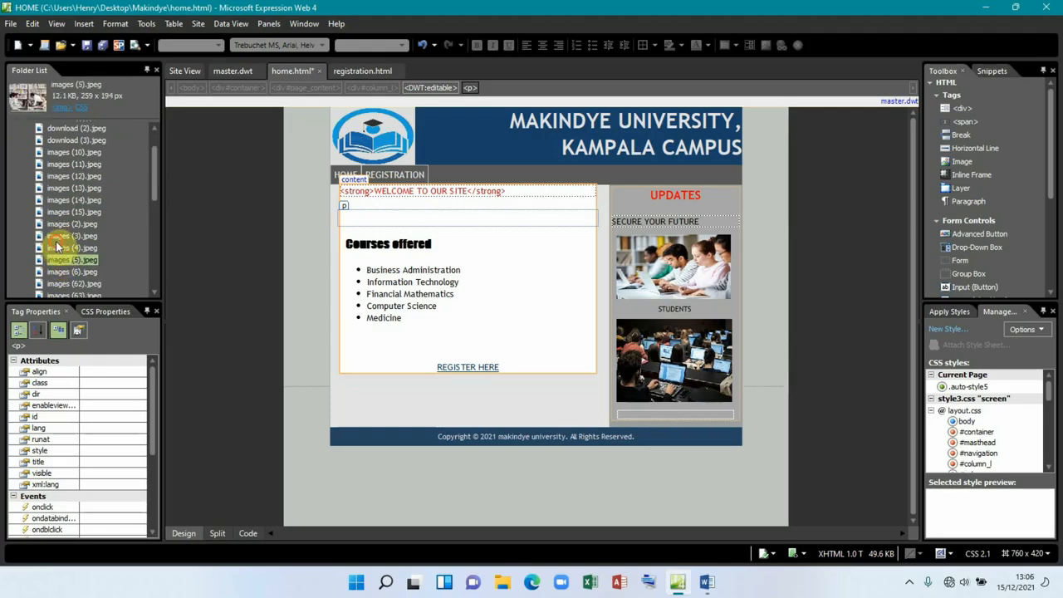
{"action": "left_click", "coordinate": [58, 236]}
{"action": "scroll", "coordinate": [57, 247], "scroll_direction": "down", "scroll_amount": 3}
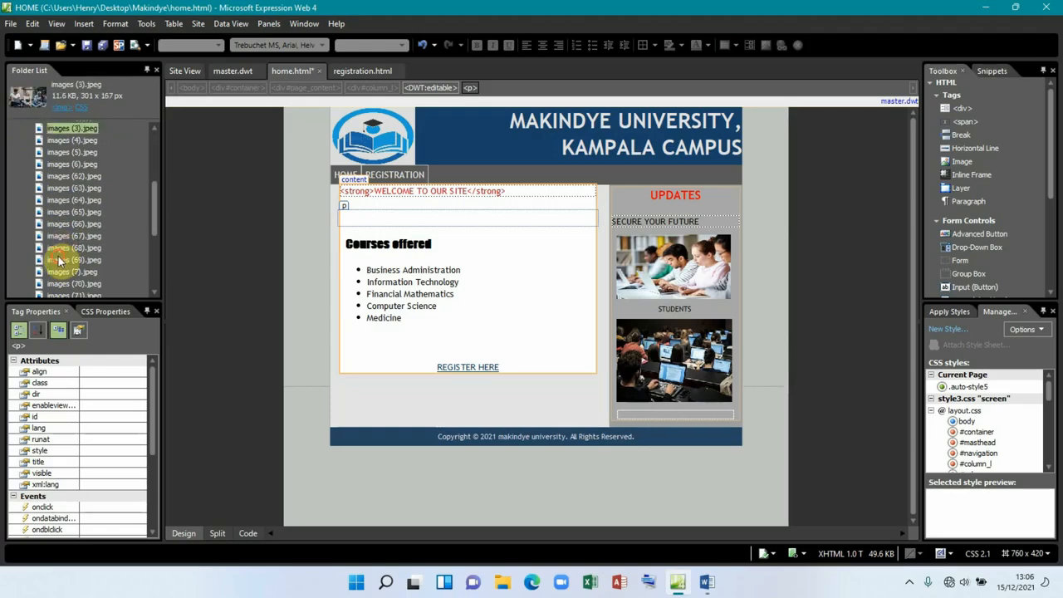
{"action": "left_click", "coordinate": [59, 259]}
{"action": "left_click", "coordinate": [55, 239]}
{"action": "scroll", "coordinate": [67, 228], "scroll_direction": "up", "scroll_amount": 5}
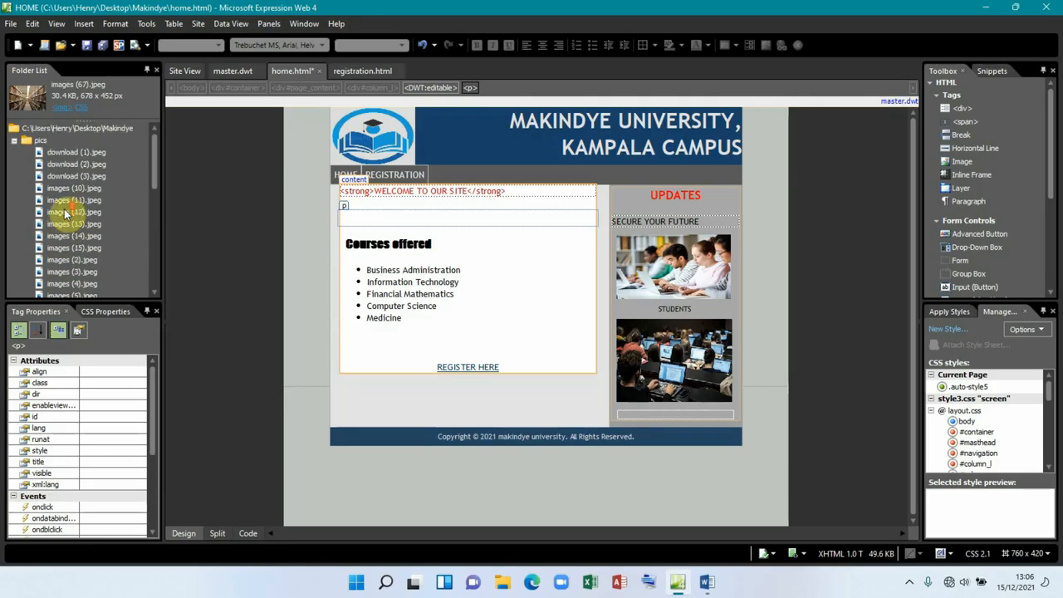
{"action": "left_click", "coordinate": [64, 156]}
{"action": "left_click", "coordinate": [62, 165]}
{"action": "left_click", "coordinate": [60, 177]}
{"action": "left_click", "coordinate": [63, 166]}
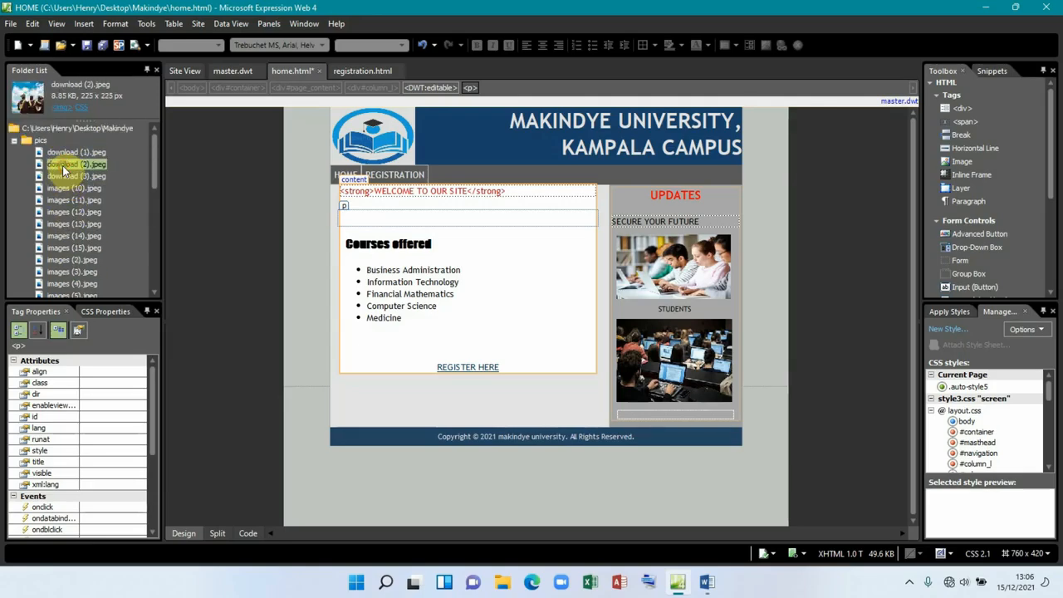
Step: Drop download (2).jpeg onto the page without alternate text and widen it to 274 × 225 px
{"action": "left_click_drag", "start_coordinate": [64, 168], "coordinate": [409, 222]}
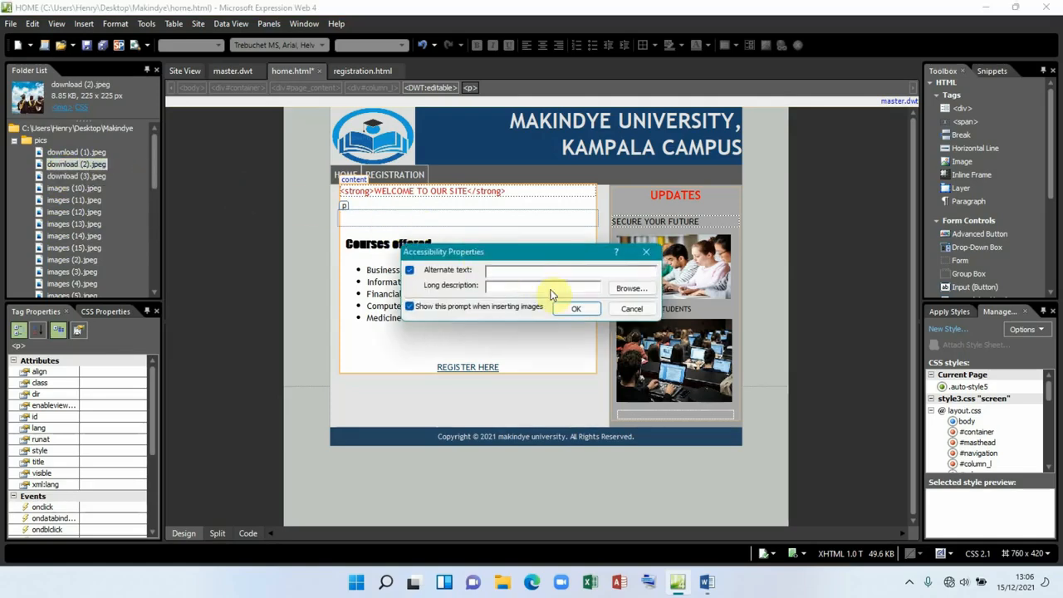
{"action": "left_click", "coordinate": [573, 306]}
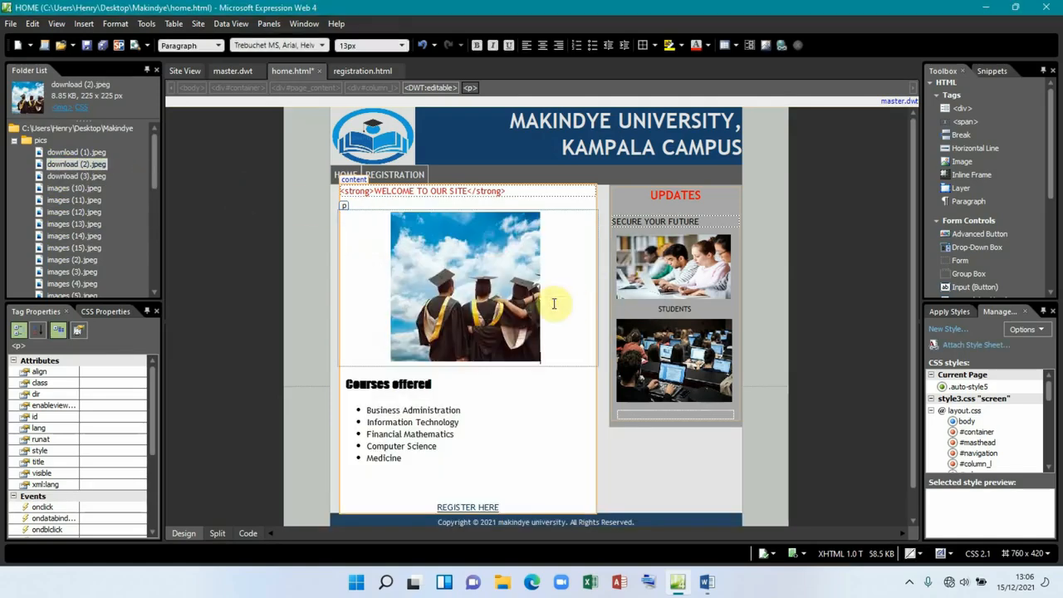
{"action": "left_click", "coordinate": [480, 272]}
{"action": "left_click_drag", "start_coordinate": [541, 288], "coordinate": [574, 288]}
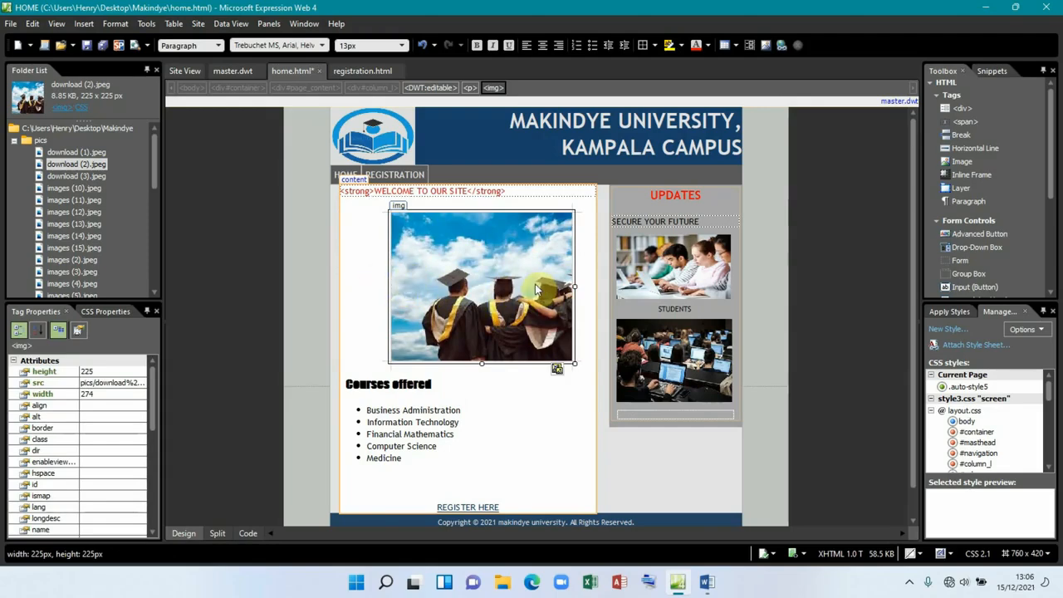
Step: Undo a trial left-alignment of the graduates image, save all pages, and switch to registration.html
{"action": "left_click", "coordinate": [526, 44]}
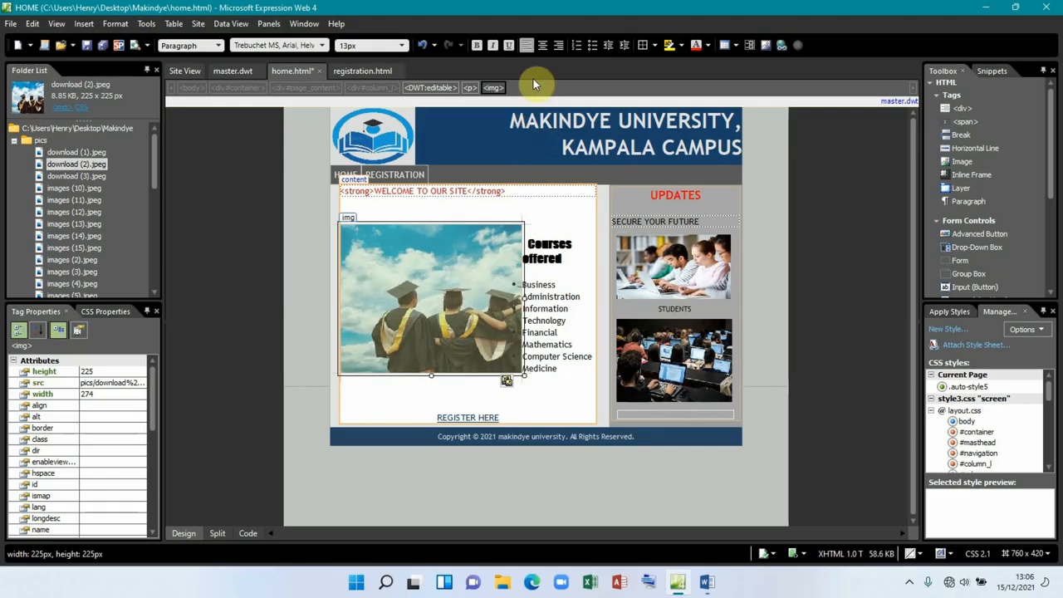
{"action": "key", "text": "ctrl+z"}
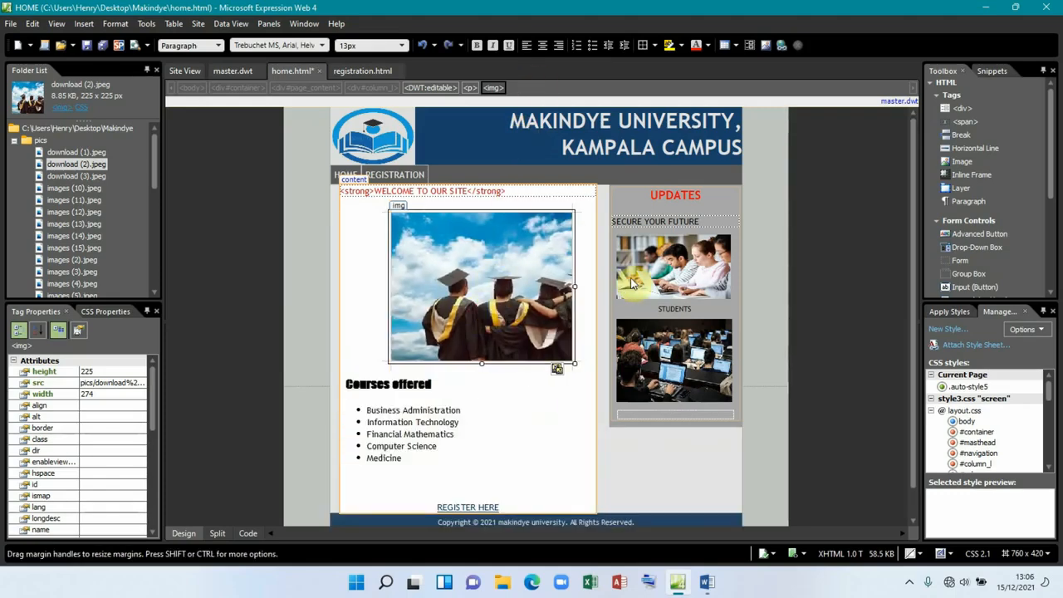
{"action": "scroll", "coordinate": [472, 314], "scroll_direction": "down", "scroll_amount": 1}
{"action": "scroll", "coordinate": [482, 391], "scroll_direction": "up", "scroll_amount": 1}
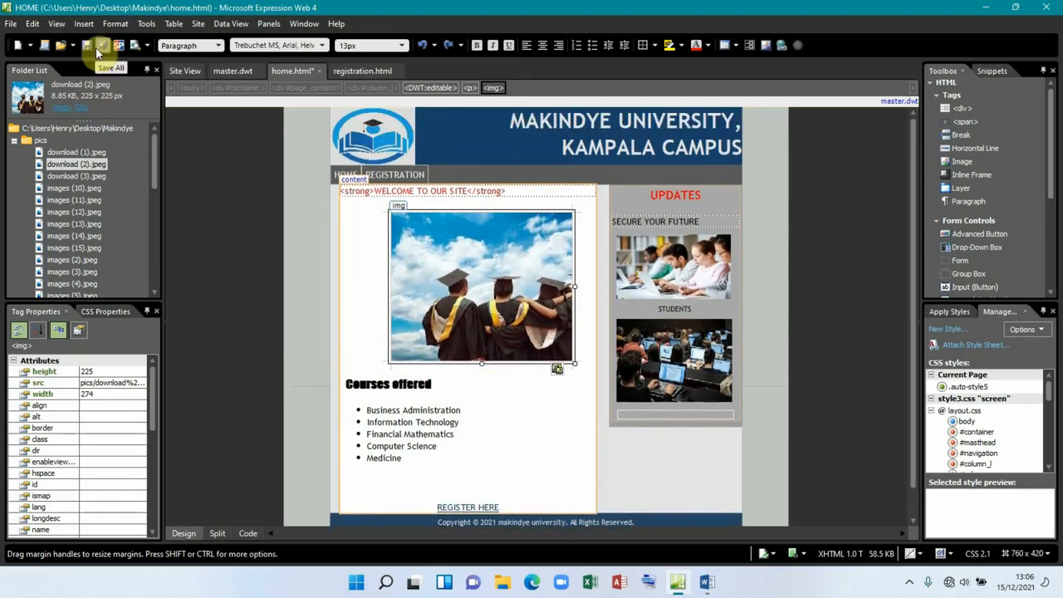
{"action": "left_click", "coordinate": [97, 50]}
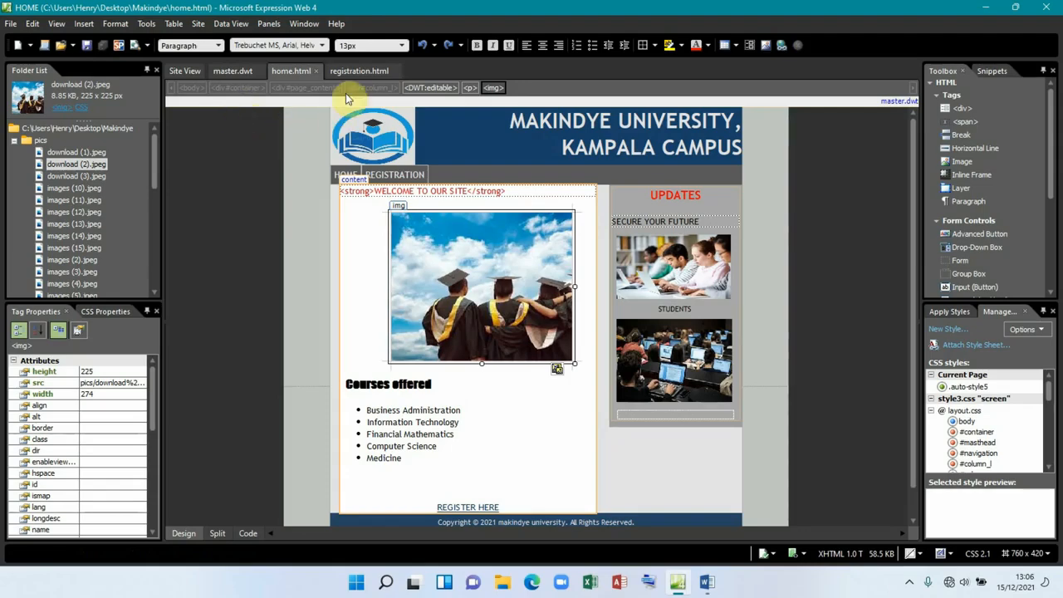
{"action": "left_click", "coordinate": [363, 71]}
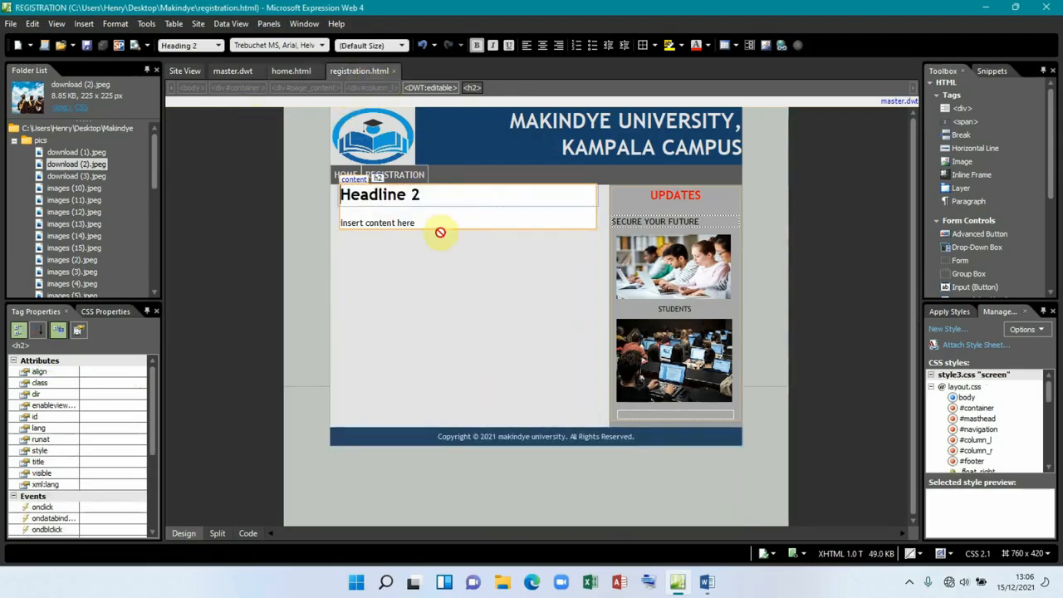
{"action": "left_click", "coordinate": [707, 582]}
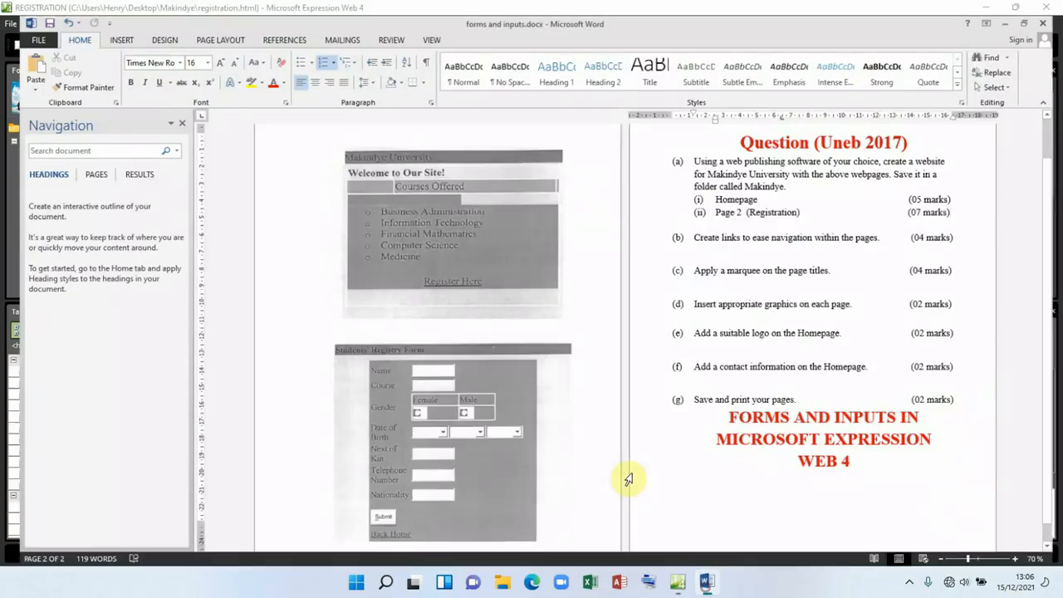
{"action": "scroll", "coordinate": [435, 383], "scroll_direction": "down", "scroll_amount": 1}
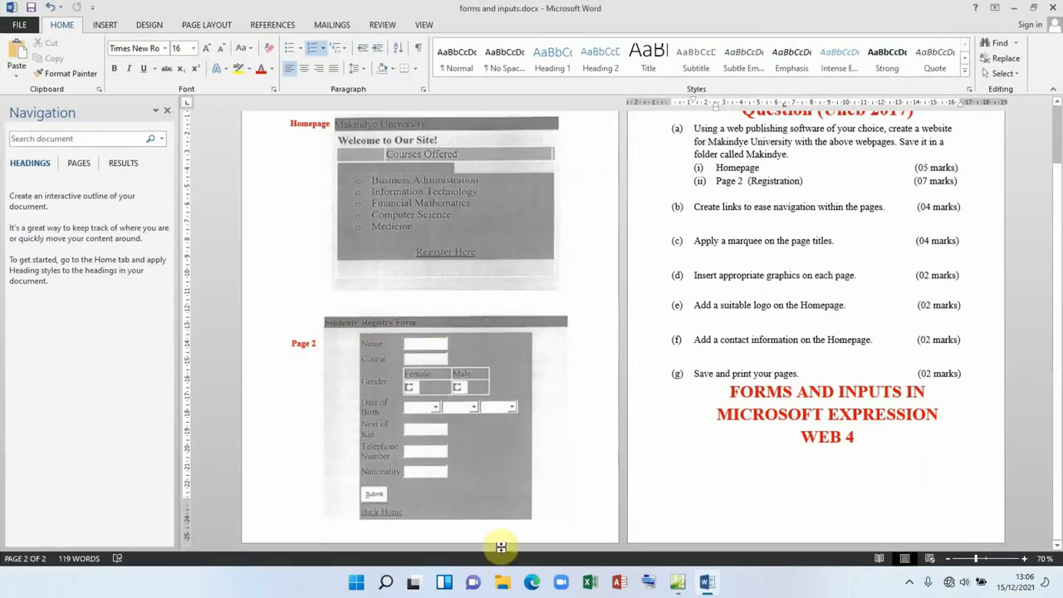
{"action": "left_click", "coordinate": [708, 583]}
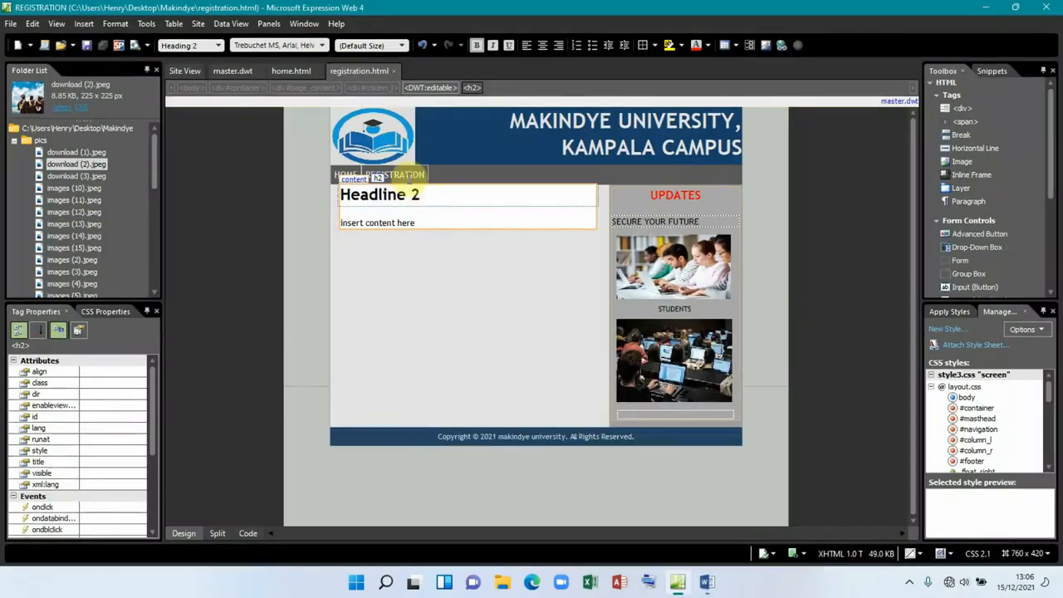
Step: Change the Headline 2 heading to Paragraph, type STUDENTS' REGISTRY FORM, and make it bold
{"action": "left_click", "coordinate": [219, 46]}
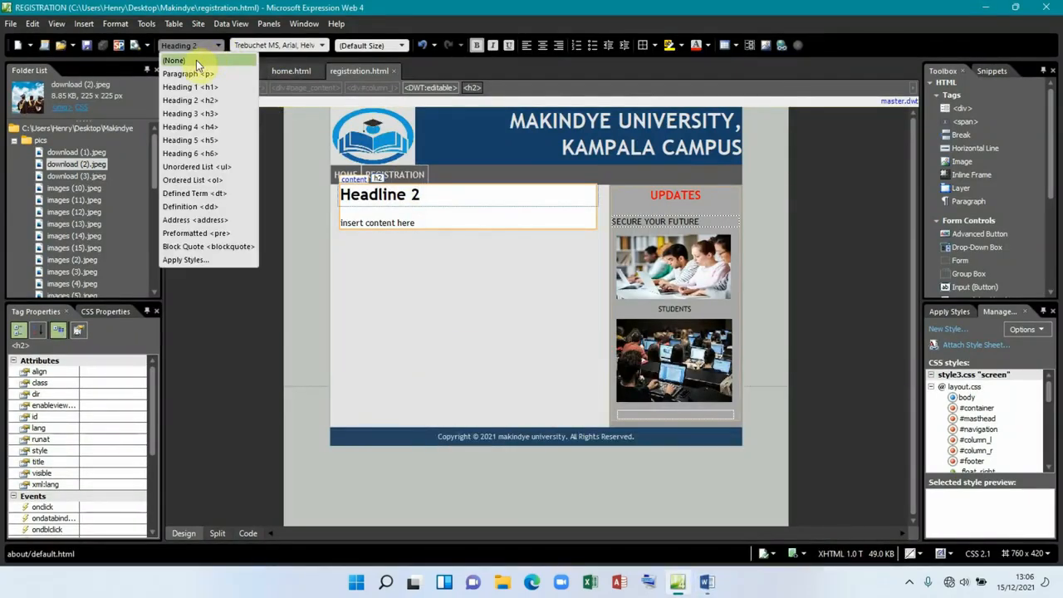
{"action": "left_click", "coordinate": [198, 73]}
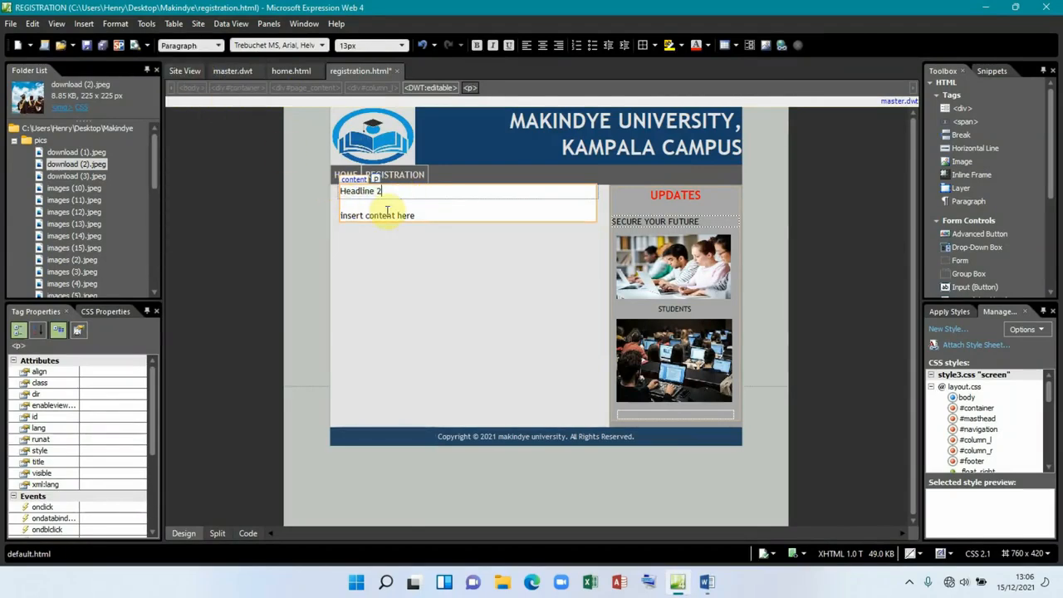
{"action": "key", "text": "BackSpace"}
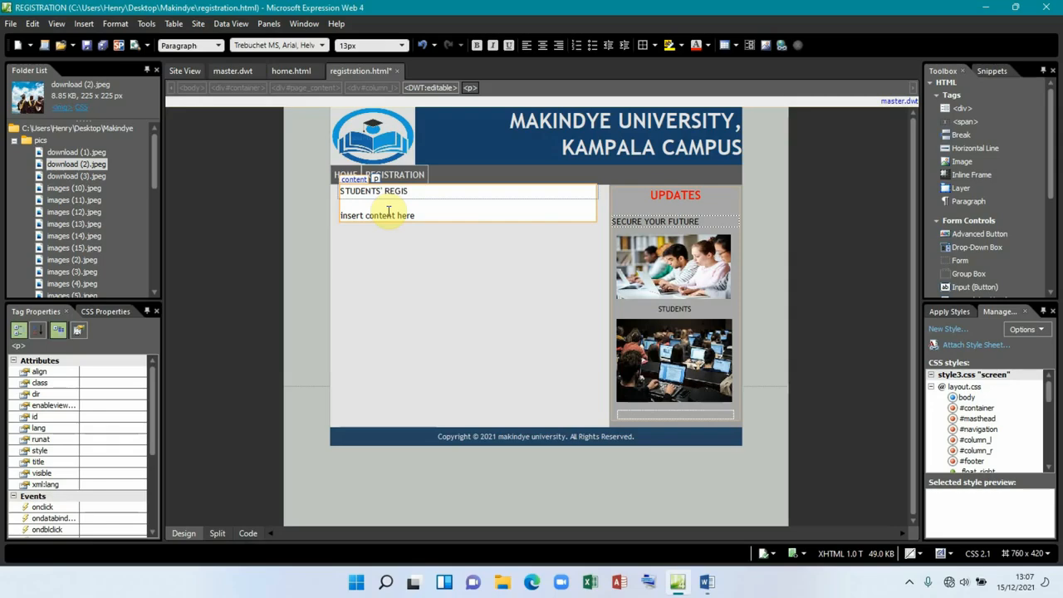
{"action": "type", "text": "TRY FORM"}
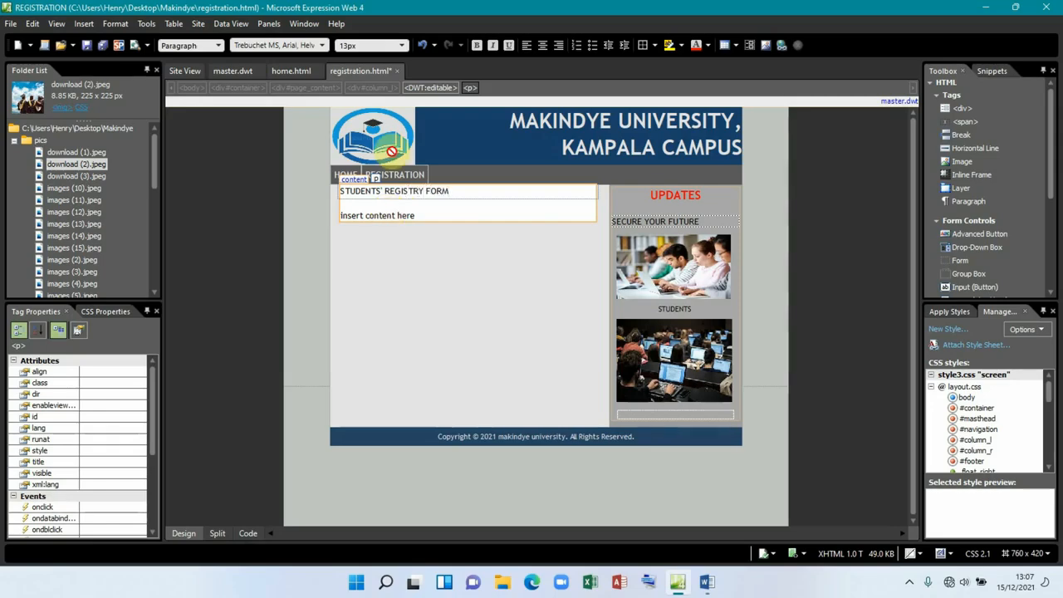
{"action": "left_click", "coordinate": [466, 190]}
{"action": "left_click_drag", "start_coordinate": [465, 190], "coordinate": [330, 191]}
{"action": "left_click", "coordinate": [476, 47]}
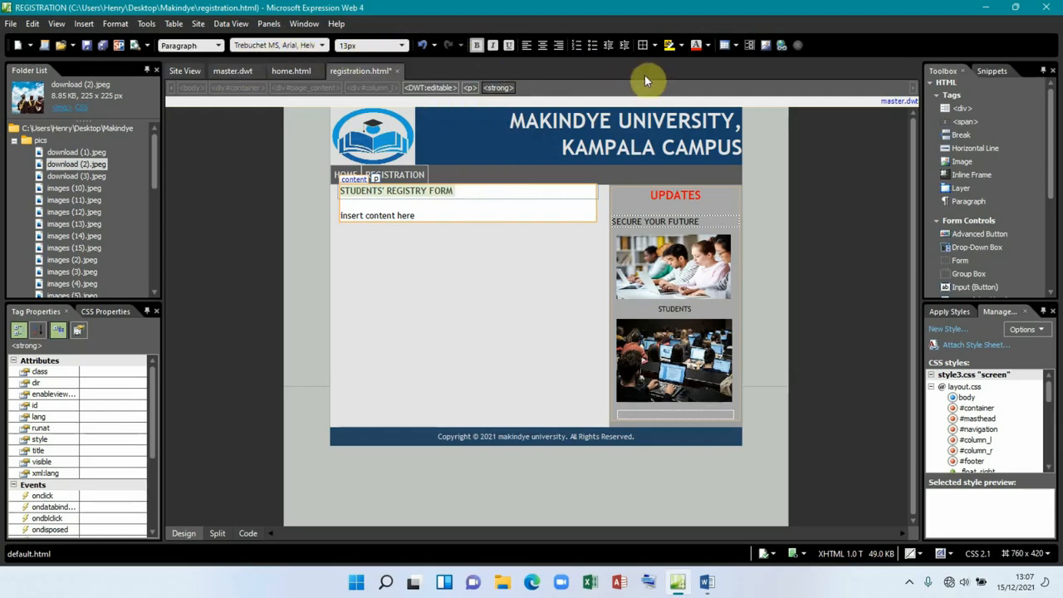
Step: Colour the STUDENTS' REGISTRY FORM title red and show the page code in Split view
{"action": "left_click", "coordinate": [391, 191]}
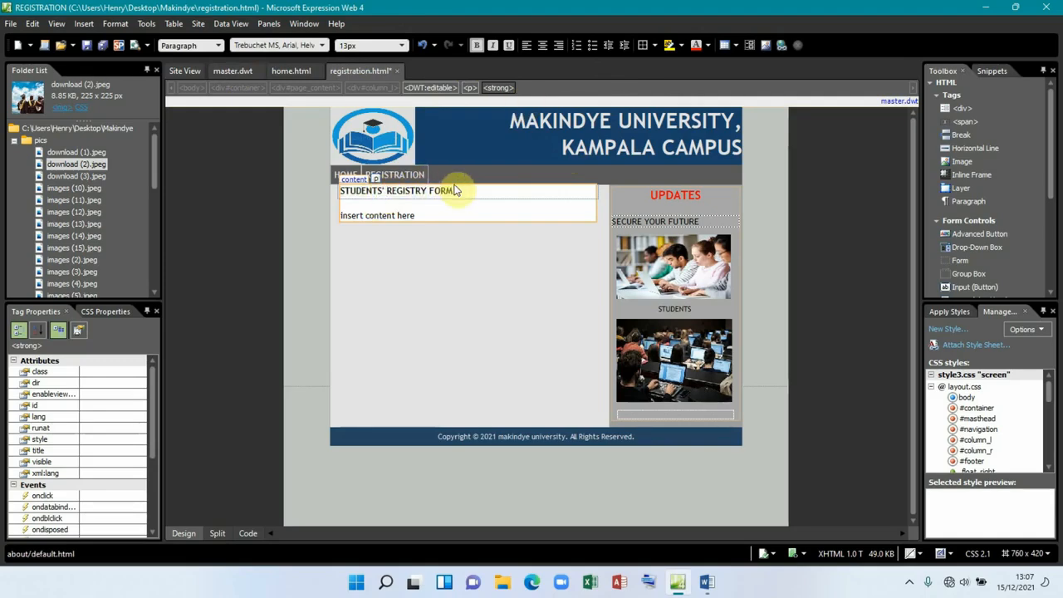
{"action": "left_click_drag", "start_coordinate": [454, 190], "coordinate": [324, 190]}
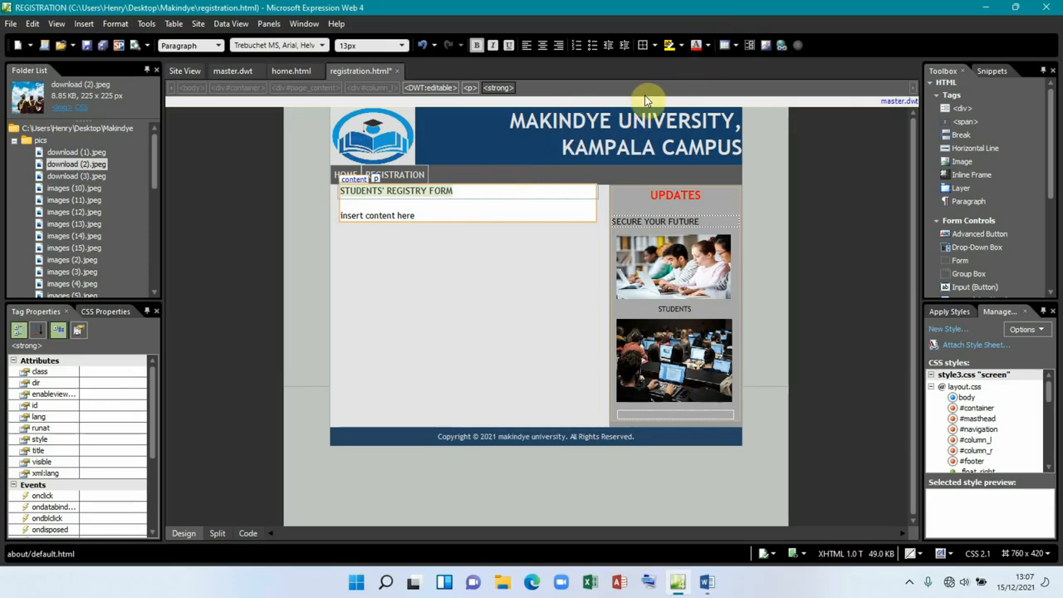
{"action": "left_click", "coordinate": [463, 191]}
{"action": "left_click_drag", "start_coordinate": [463, 191], "coordinate": [334, 193]}
{"action": "left_click", "coordinate": [445, 191]}
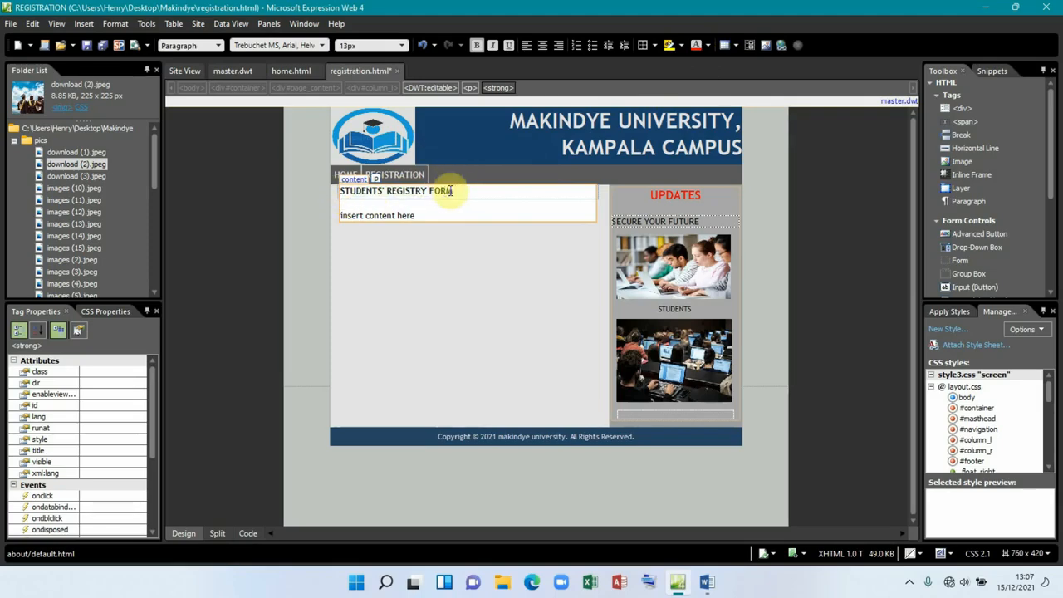
{"action": "left_click_drag", "start_coordinate": [456, 191], "coordinate": [339, 190]}
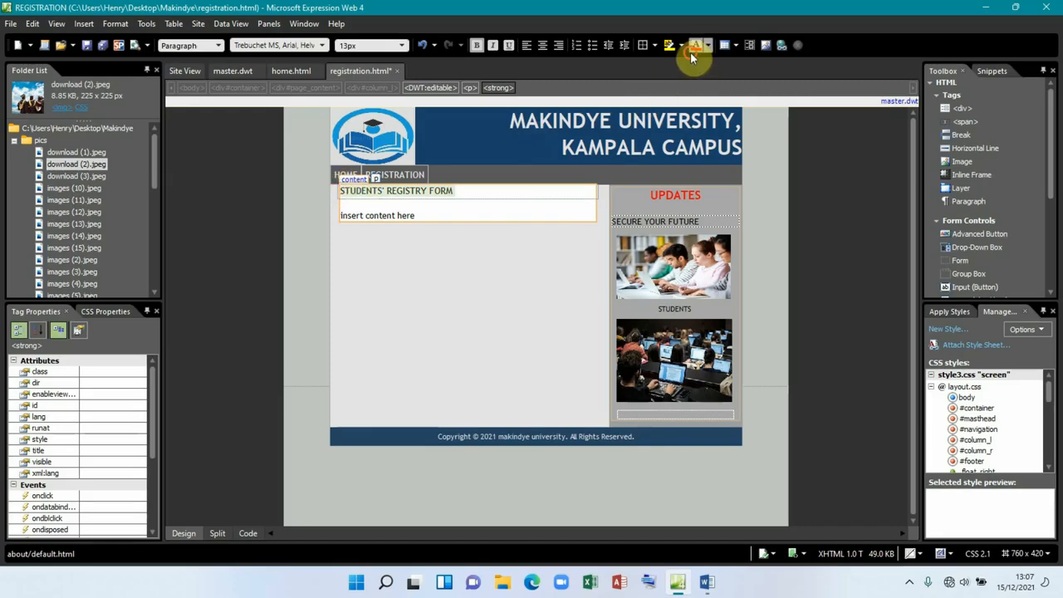
{"action": "left_click", "coordinate": [707, 45]}
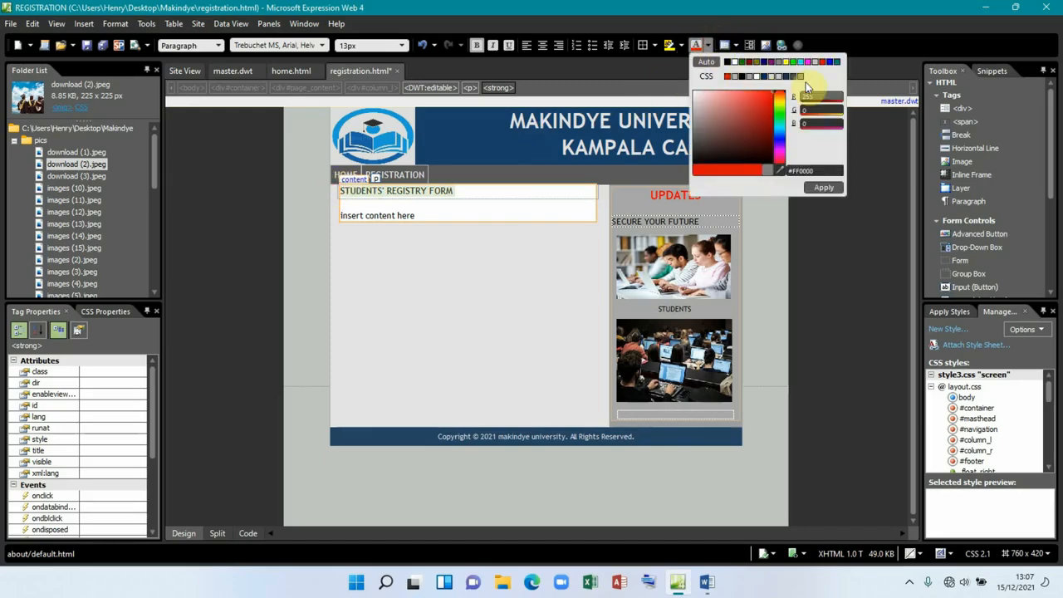
{"action": "left_click", "coordinate": [825, 188]}
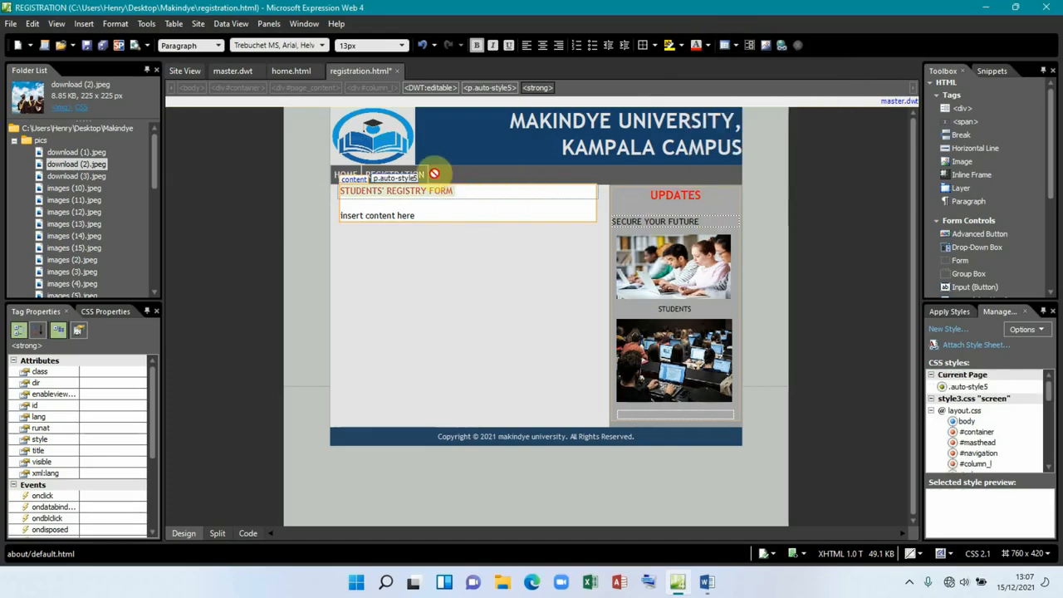
{"action": "left_click", "coordinate": [215, 533]}
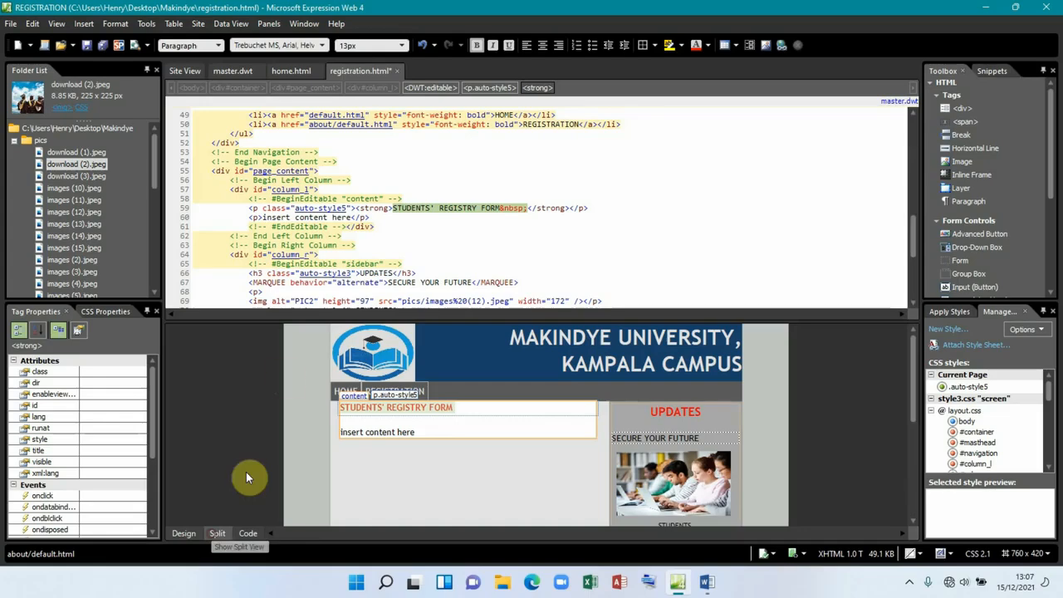
Step: Change the title's <p> tag on code line 59 to MARQUEE so 'STUDENTS' REGISTRY FORM' scrolls
{"action": "left_click", "coordinate": [259, 209]}
{"action": "type", "text": "MARQUEE"}
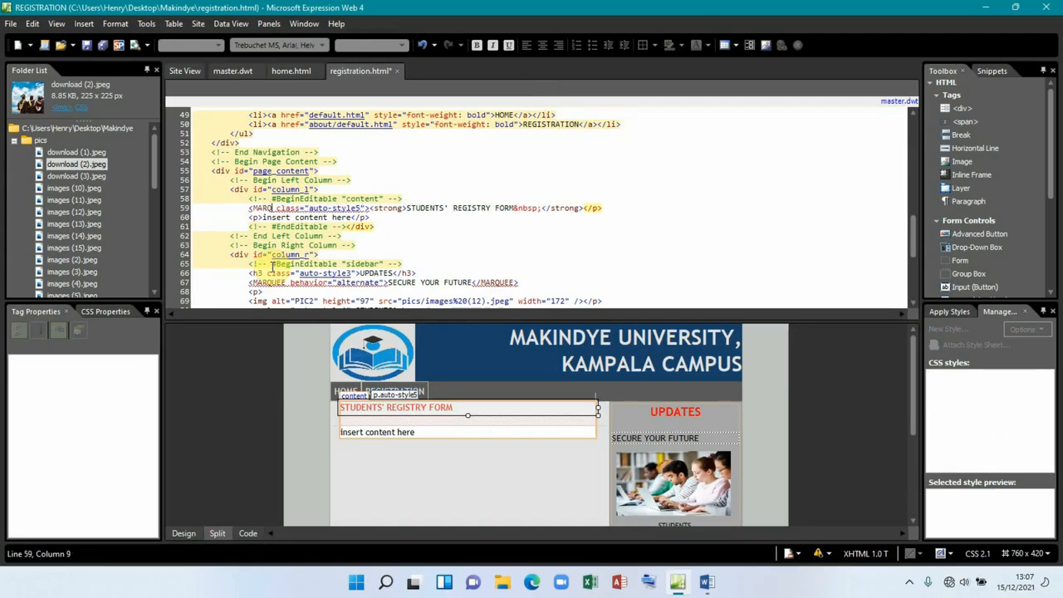
{"action": "left_click", "coordinate": [607, 207]}
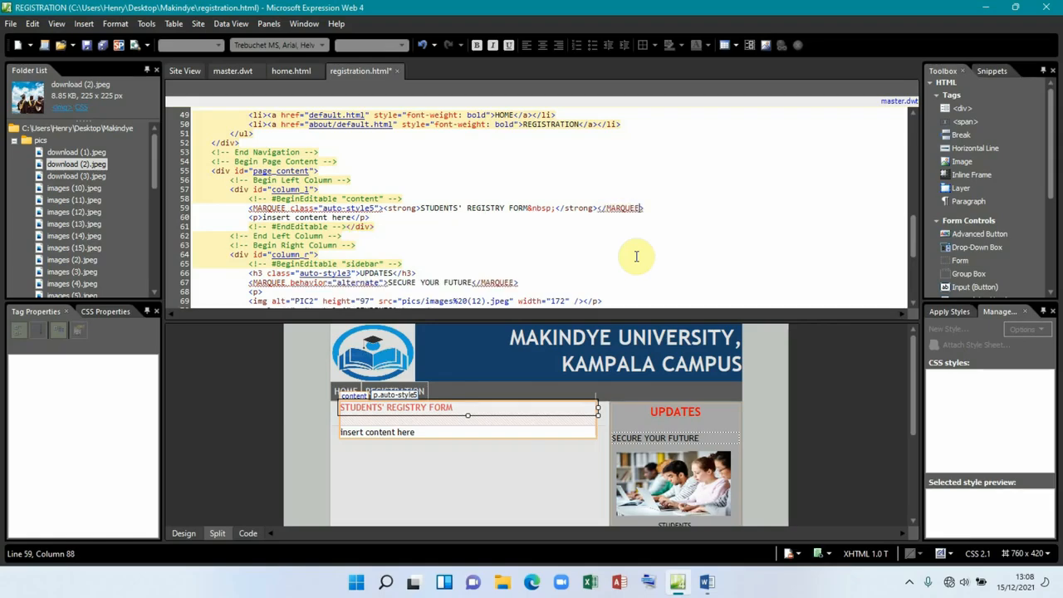
{"action": "type", "text": ">"}
Step: Delete the 'Insert content here' placeholder, then bring up Word's Page 2 registry form sample
{"action": "left_click", "coordinate": [184, 536]}
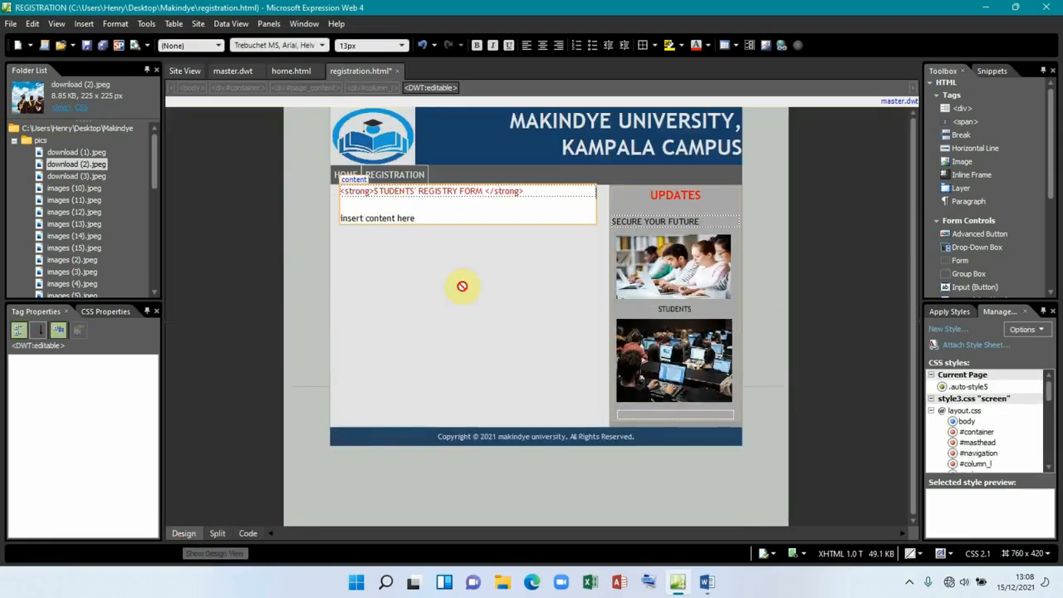
{"action": "left_click", "coordinate": [424, 217]}
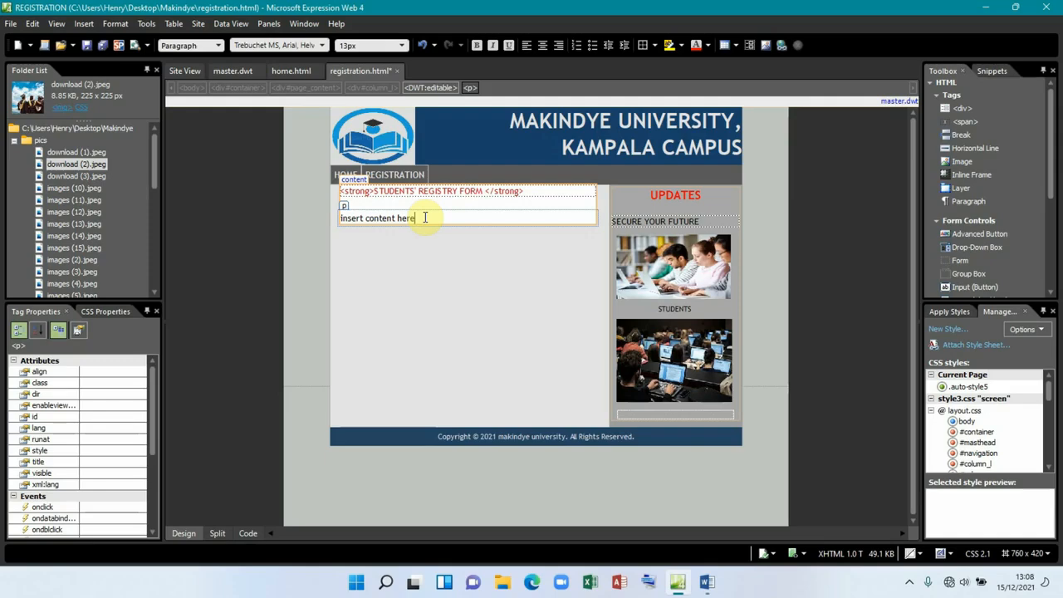
{"action": "key", "text": "BackSpace"}
{"action": "key", "text": "BackSpace"}
{"action": "key", "text": "BackSpace"}
{"action": "key", "text": "BackSpace"}
{"action": "key", "text": "BackSpace"}
{"action": "key", "text": "BackSpace"}
{"action": "key", "text": "BackSpace"}
{"action": "key", "text": "BackSpace"}
{"action": "key", "text": "BackSpace"}
{"action": "key", "text": "BackSpace"}
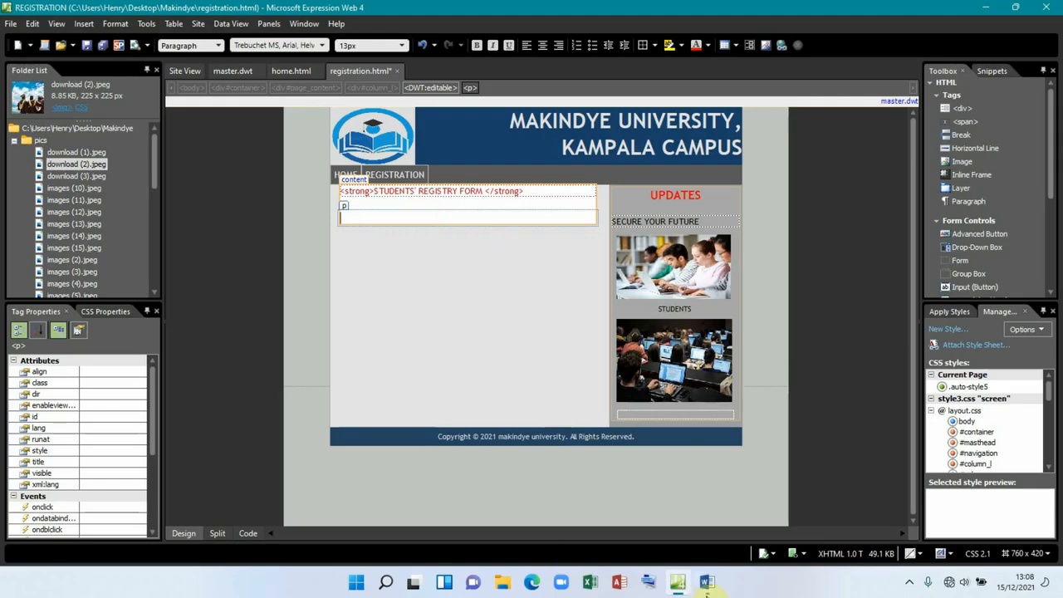
{"action": "mouse_move", "coordinate": [707, 589]}
{"action": "left_click", "coordinate": [689, 524]}
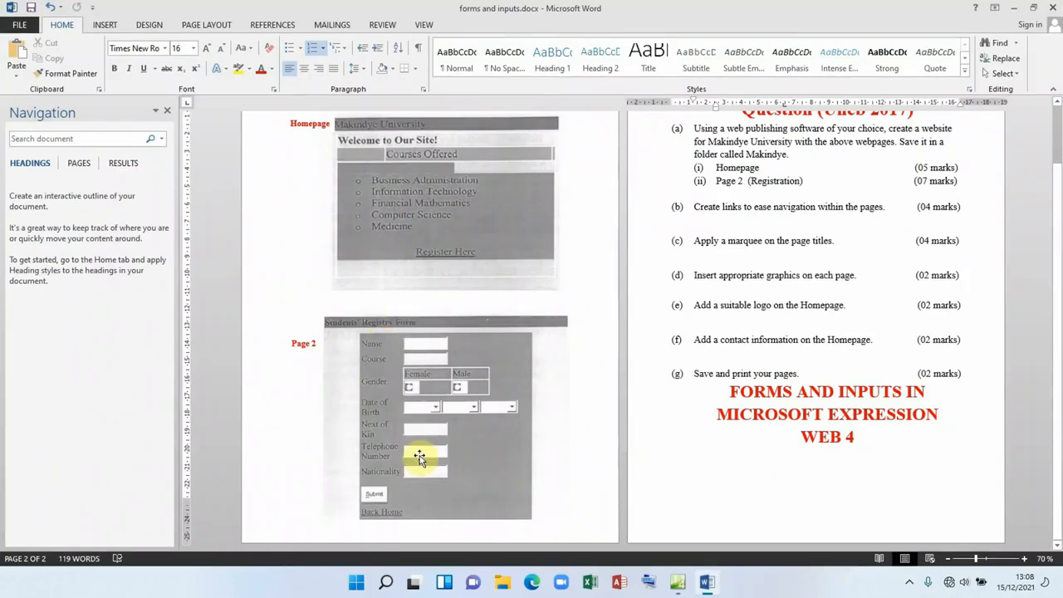
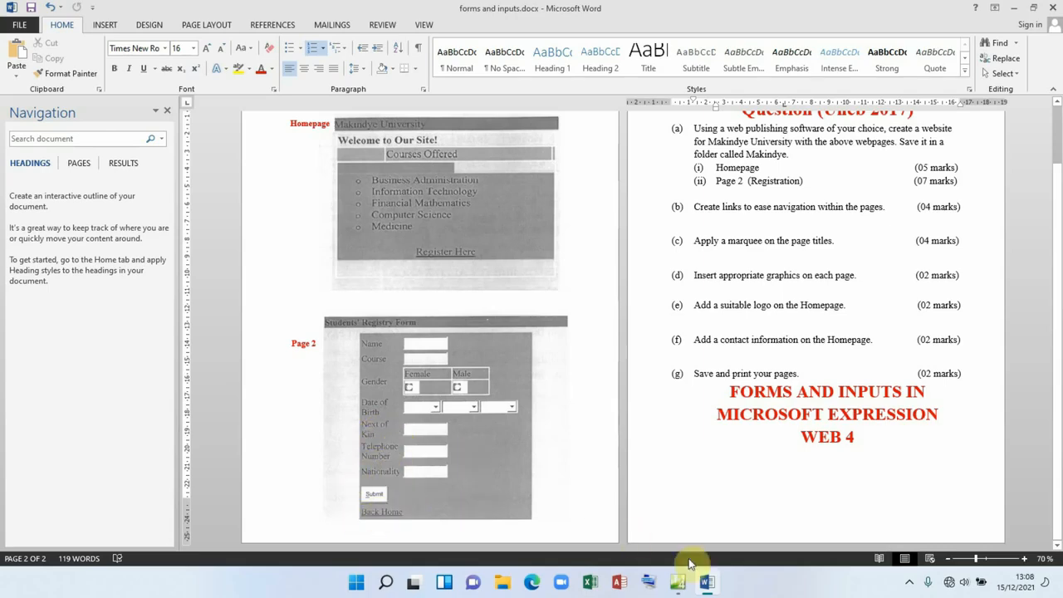
Step: Switch from the Word assignment sheet back to registration.html in Expression Web
{"action": "left_click", "coordinate": [679, 583]}
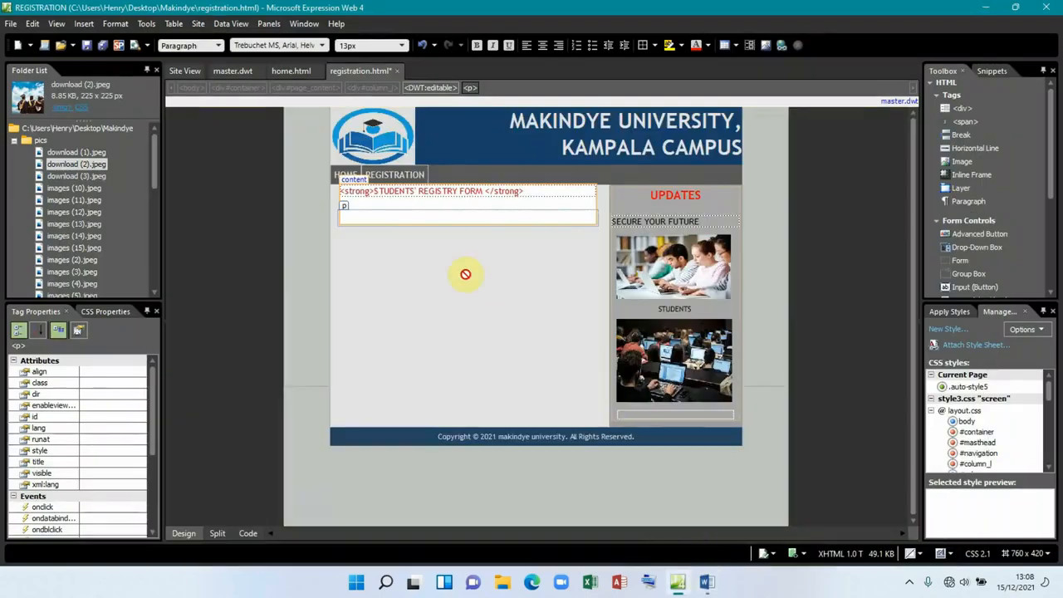
Step: Insert a 9-row, 2-column table with a size-1 red (#FF0000) border below the heading
{"action": "left_click", "coordinate": [392, 217]}
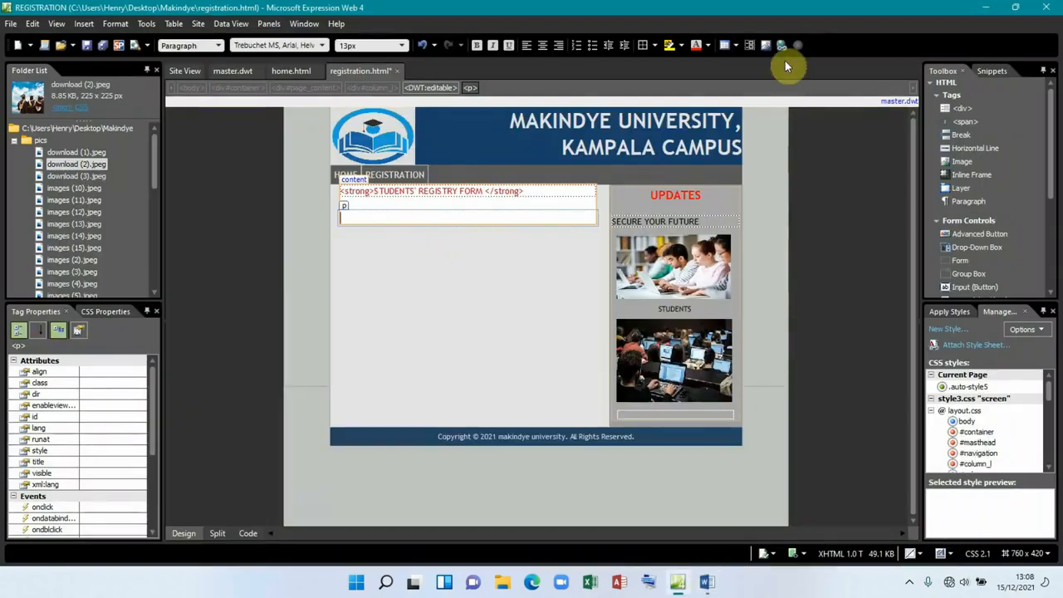
{"action": "left_click", "coordinate": [735, 46]}
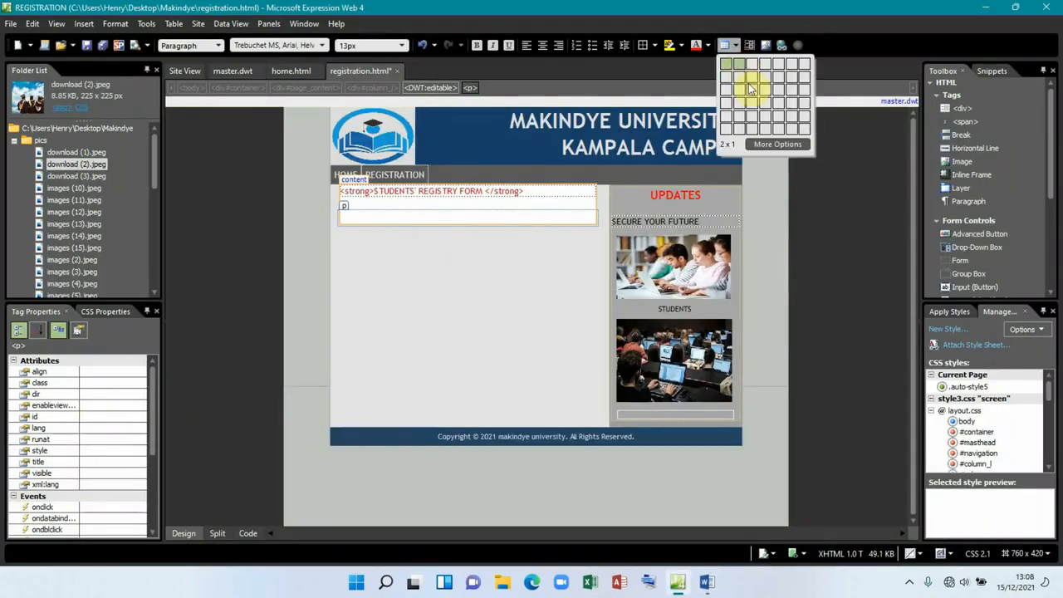
{"action": "left_click", "coordinate": [777, 145]}
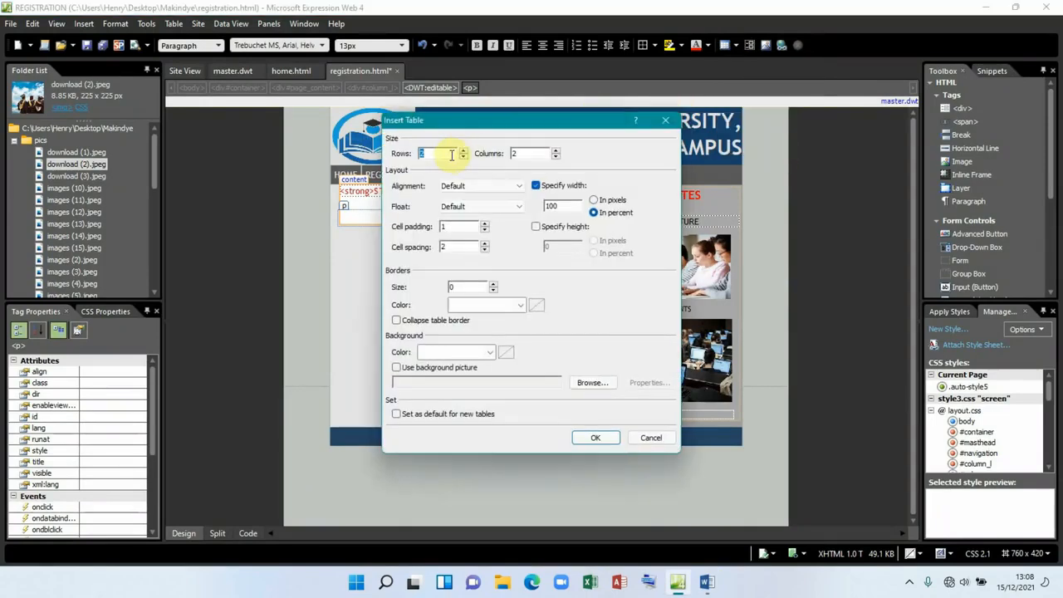
{"action": "left_click_drag", "start_coordinate": [446, 154], "coordinate": [403, 163]}
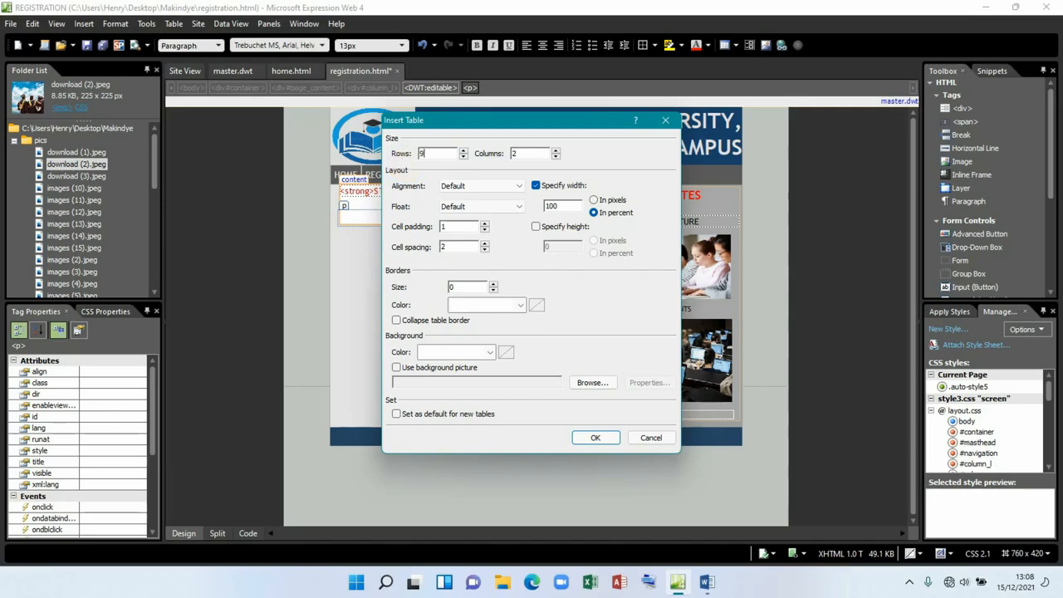
{"action": "left_click", "coordinate": [518, 307]}
{"action": "left_click", "coordinate": [517, 359]}
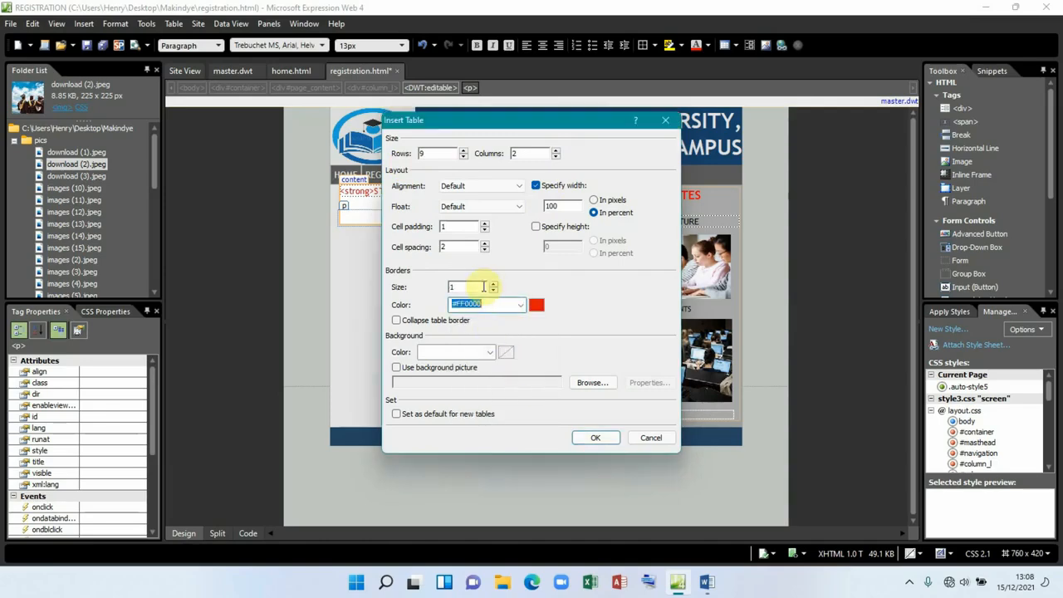
{"action": "left_click", "coordinate": [593, 438]}
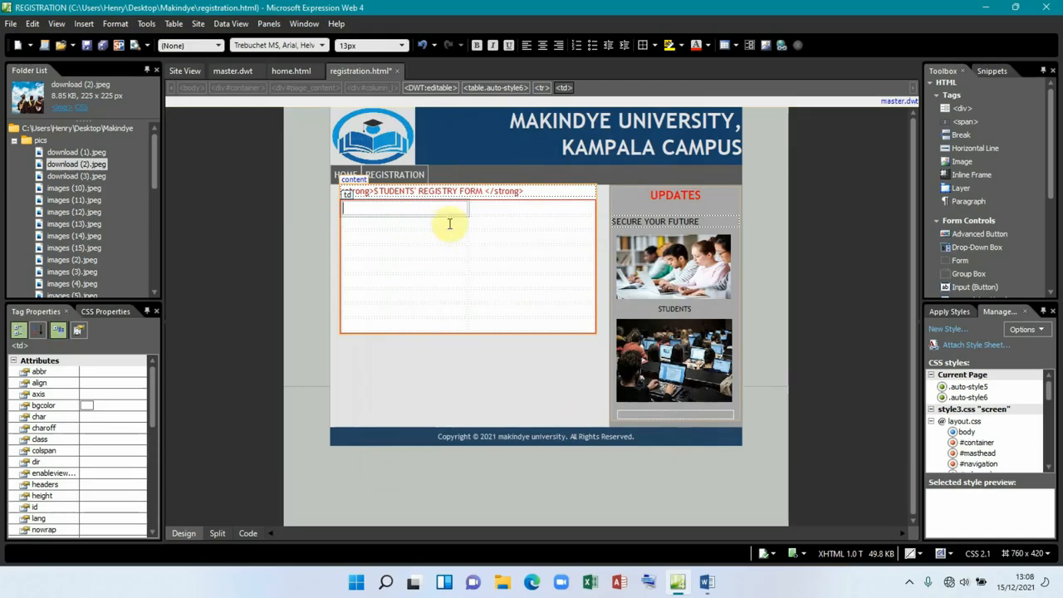
Step: Narrow the table's first column to 95px and label the first row Name
{"action": "left_click_drag", "start_coordinate": [466, 208], "coordinate": [405, 210]}
{"action": "left_click", "coordinate": [375, 210]}
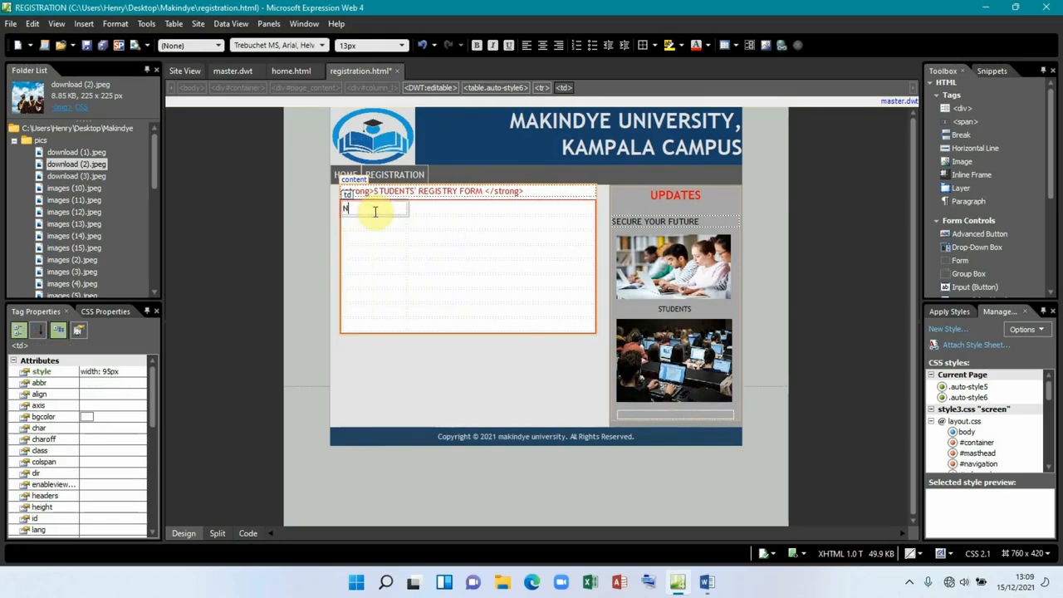
{"action": "type", "text": "Name"}
{"action": "left_click", "coordinate": [427, 206]}
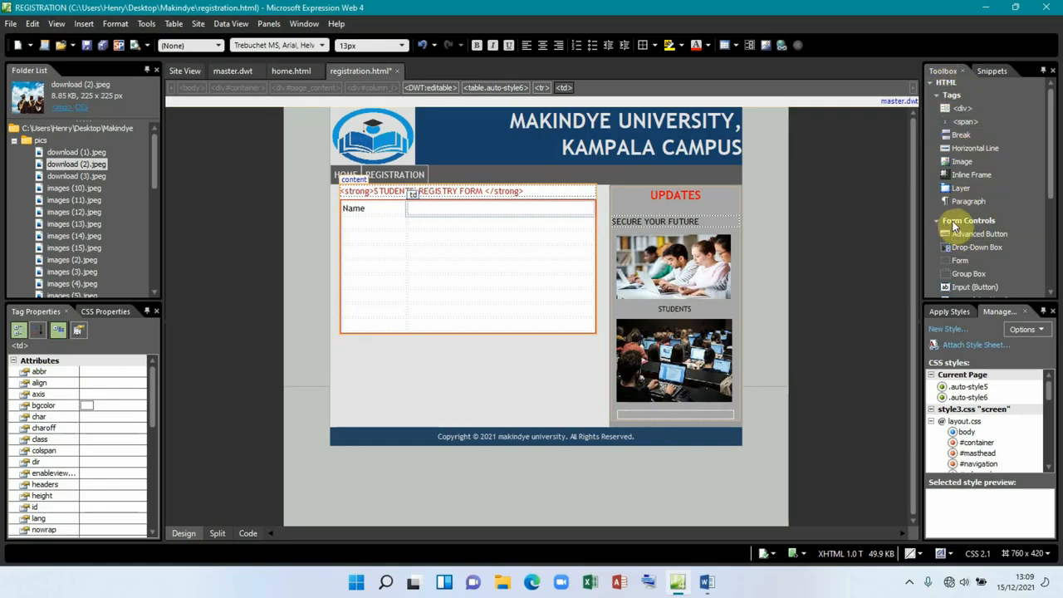
Step: Place a text input beside Name, accept its properties, then view Word's sample form
{"action": "left_click_drag", "start_coordinate": [1051, 169], "coordinate": [1051, 240]}
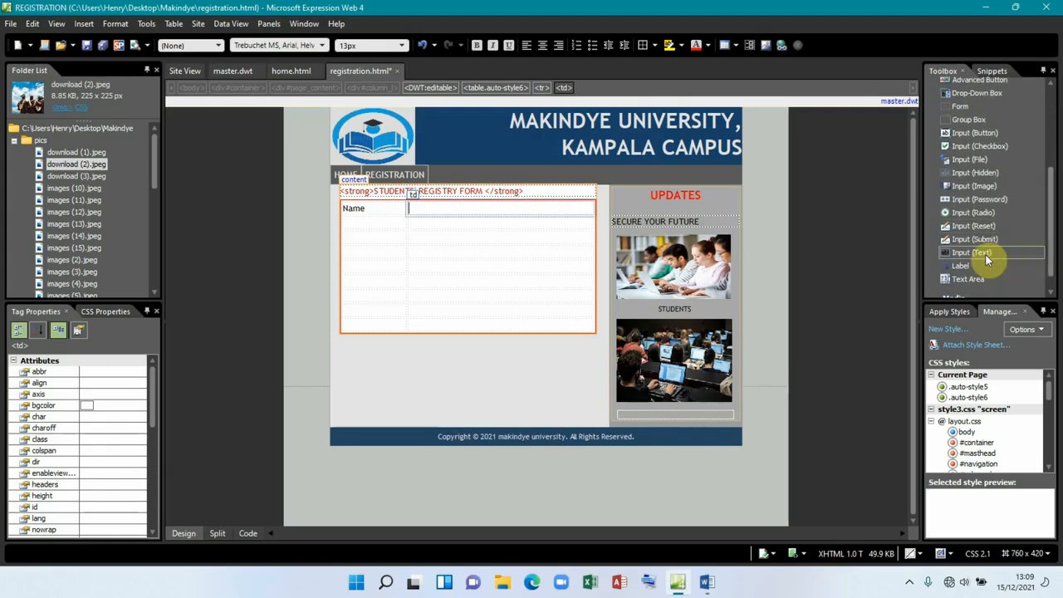
{"action": "left_click_drag", "start_coordinate": [984, 244], "coordinate": [569, 210]}
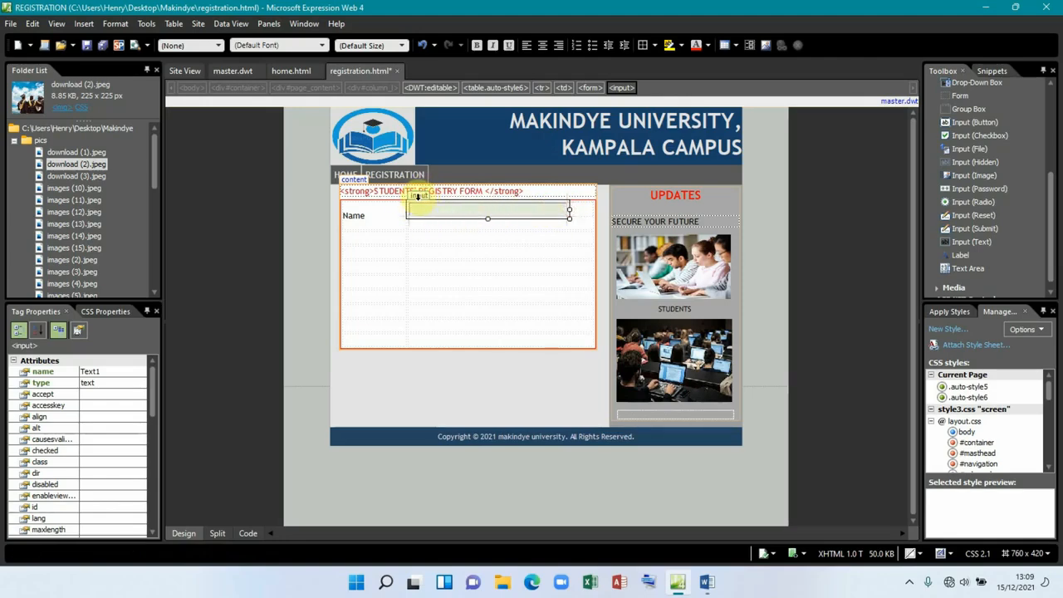
{"action": "double_click", "coordinate": [419, 195]}
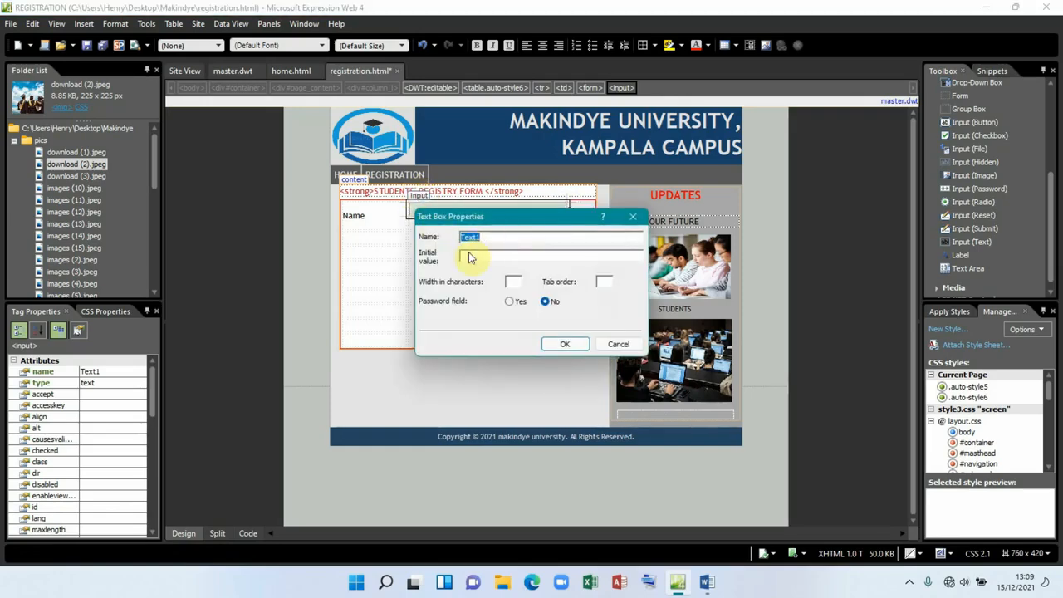
{"action": "left_click", "coordinate": [565, 344]}
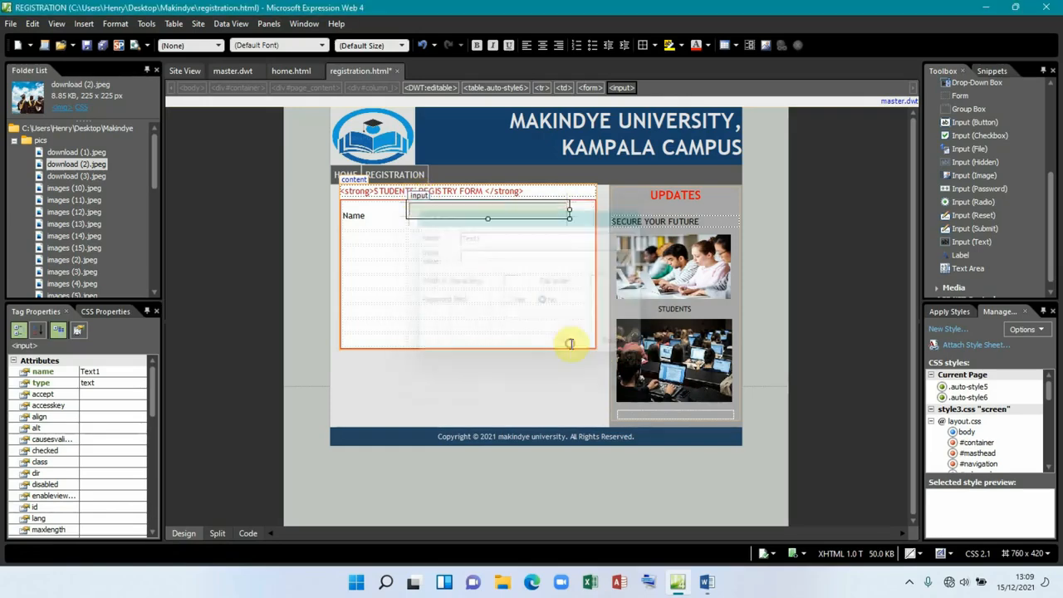
{"action": "left_click", "coordinate": [365, 237]}
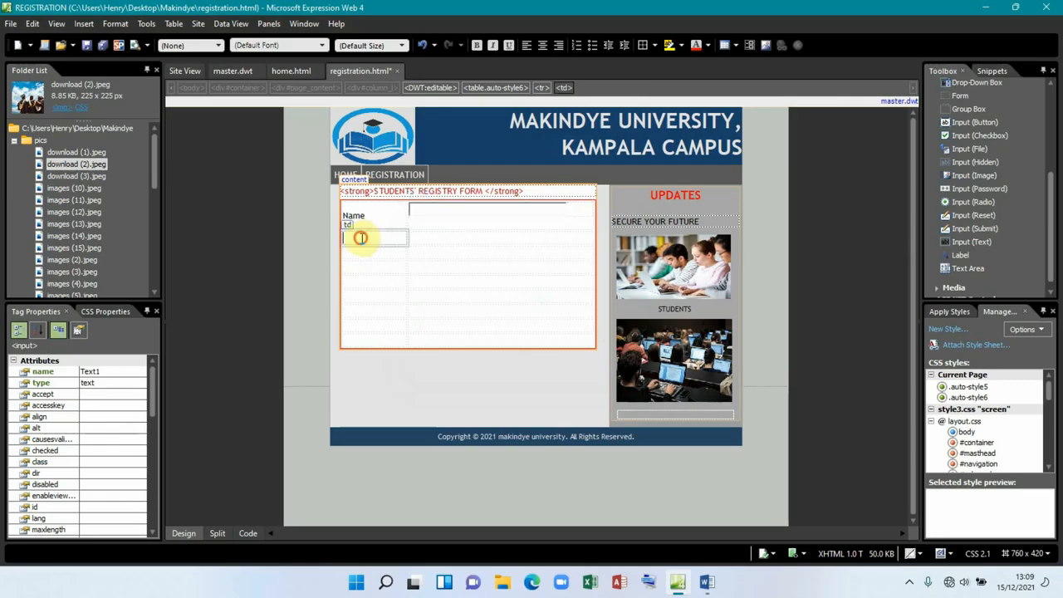
{"action": "left_click", "coordinate": [707, 582]}
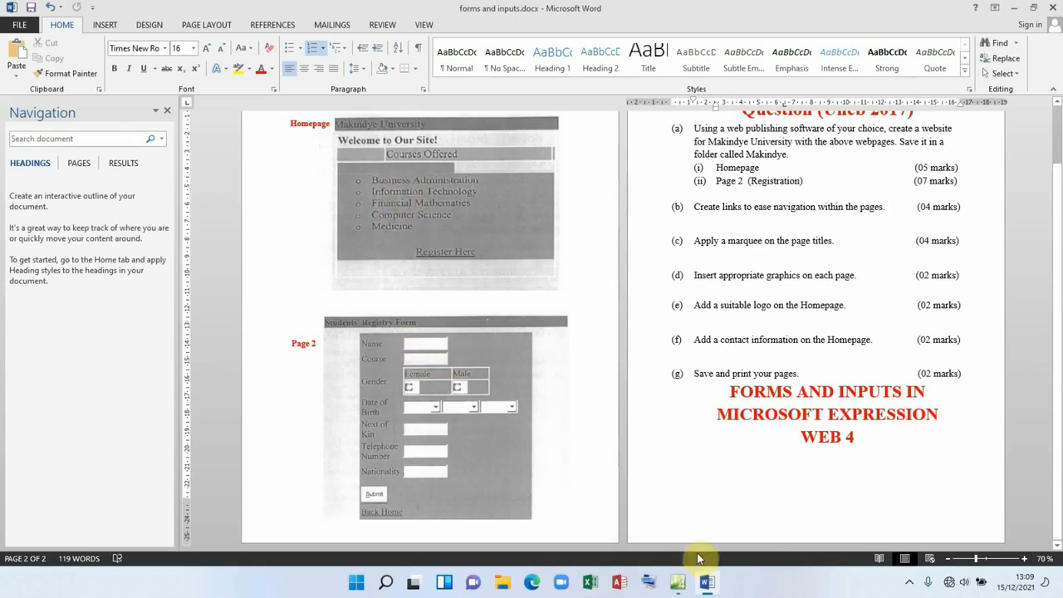
Step: Return to registration.html and put the caret in the cell below Name
{"action": "left_click", "coordinate": [681, 582]}
{"action": "left_click", "coordinate": [370, 242]}
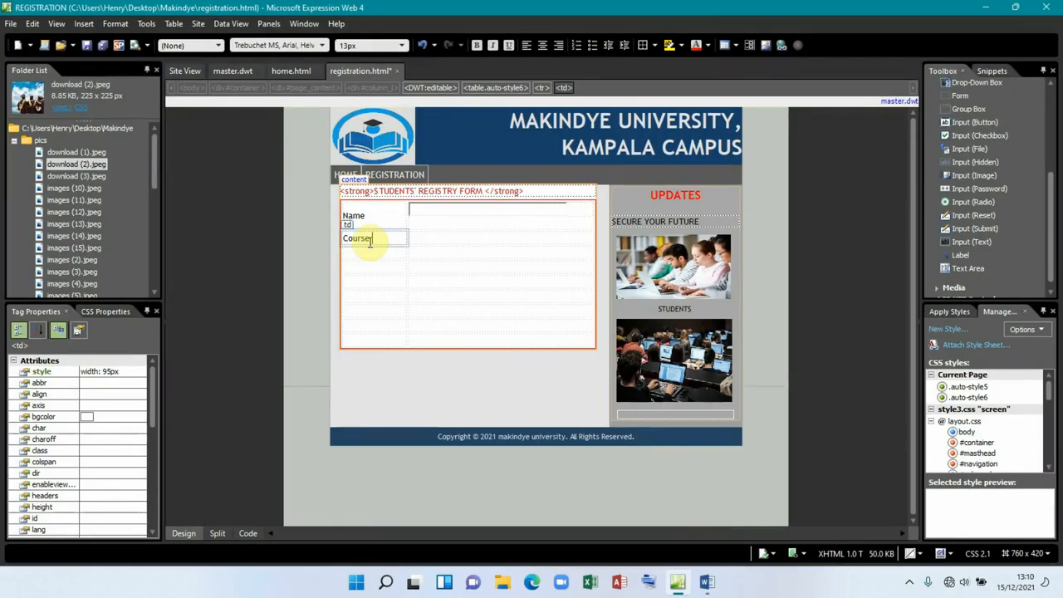
Step: Drop a drop-down box into the cell beside Course and open its properties
{"action": "left_click", "coordinate": [460, 238]}
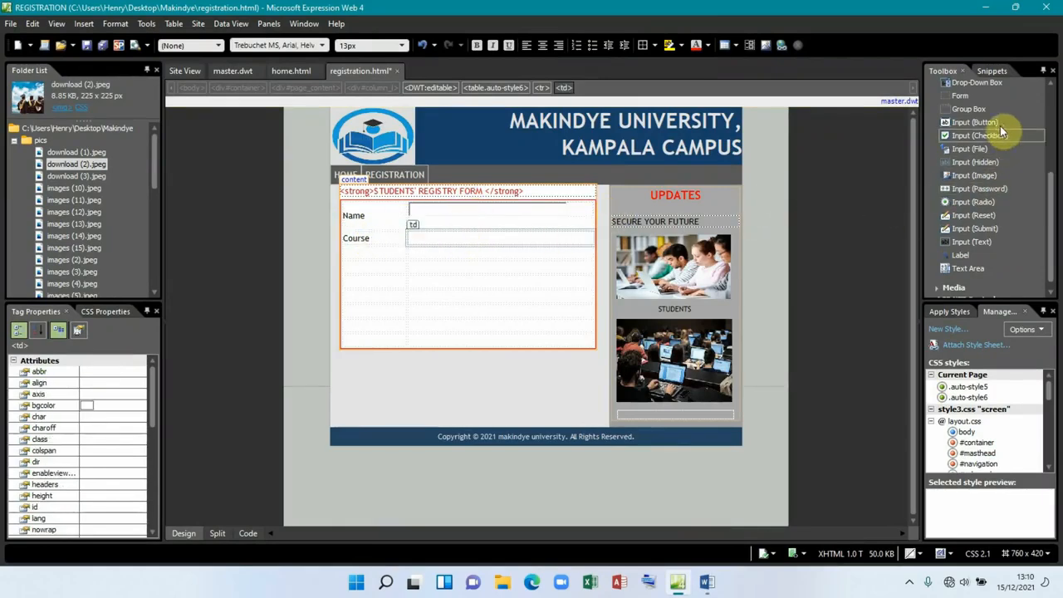
{"action": "left_click_drag", "start_coordinate": [969, 84], "coordinate": [550, 238]}
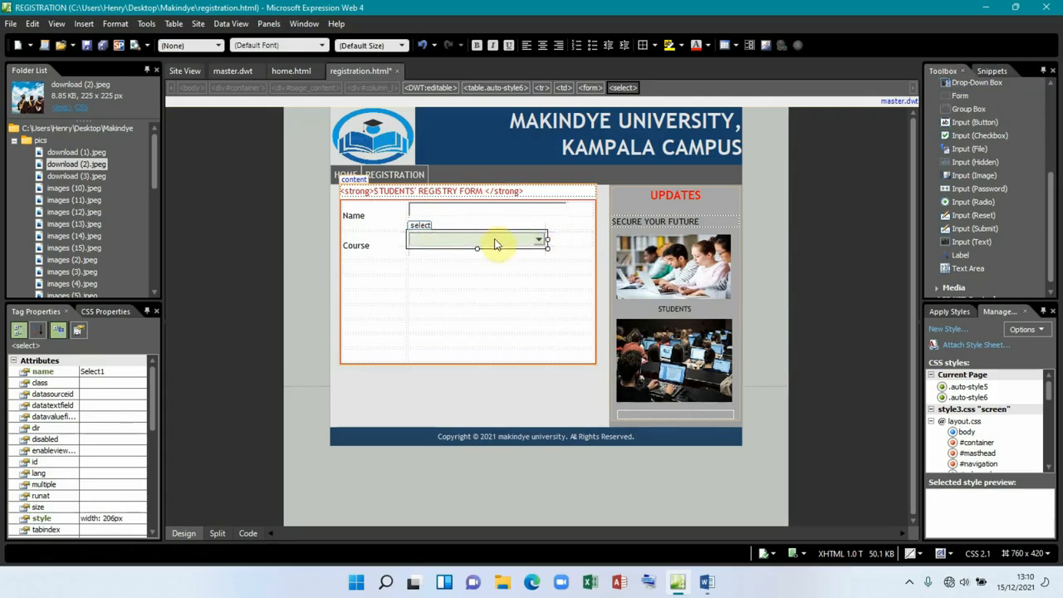
{"action": "double_click", "coordinate": [422, 226]}
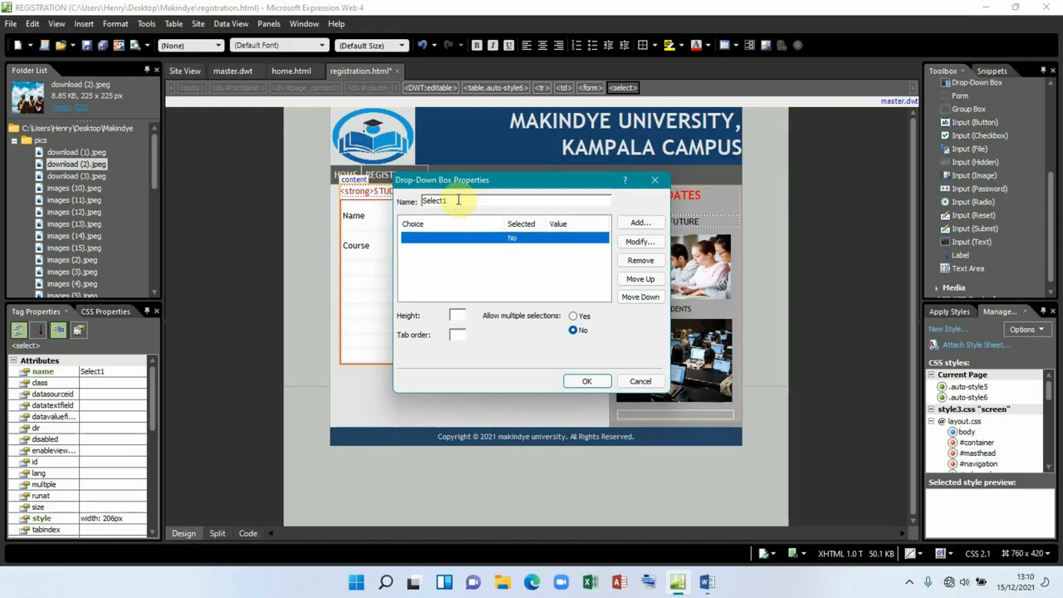
Step: Name the drop-down 'course' and remove its empty placeholder choice
{"action": "left_click", "coordinate": [458, 201]}
{"action": "type", "text": "course"}
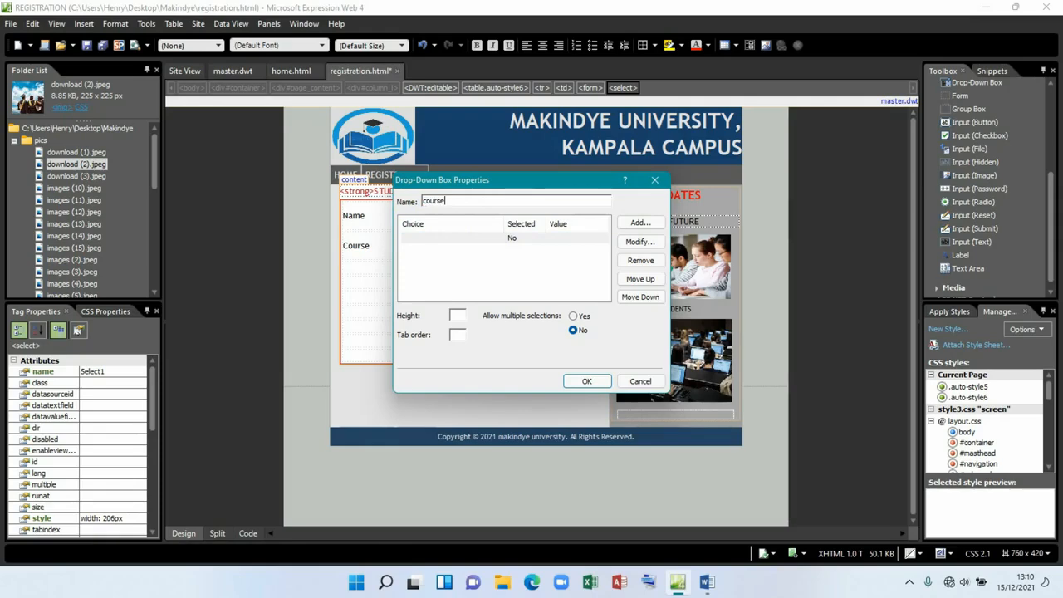
{"action": "left_click", "coordinate": [541, 238]}
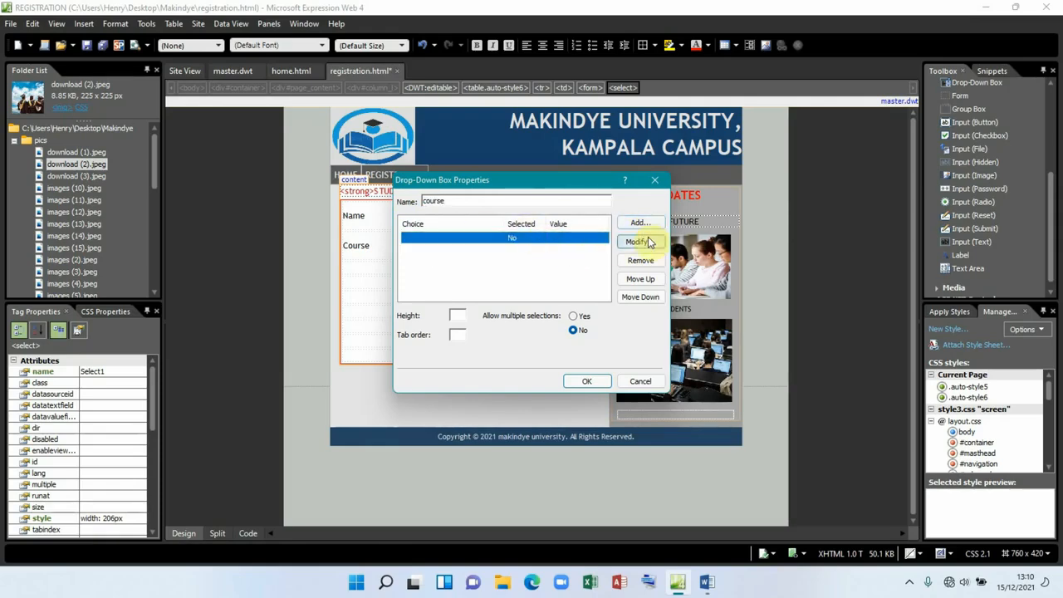
{"action": "left_click", "coordinate": [641, 260]}
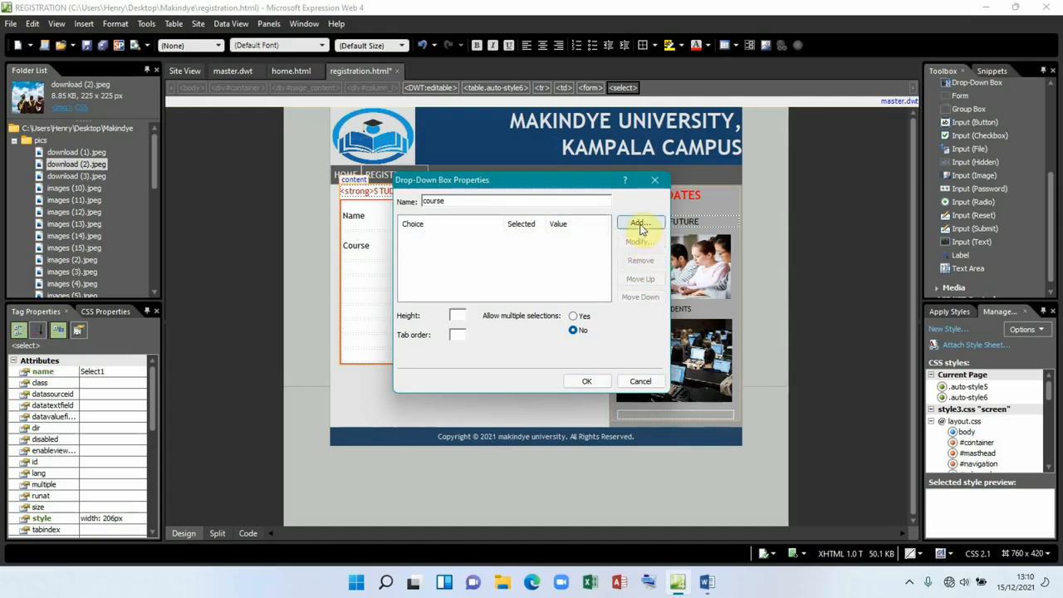
Step: Add Business Administration and Information Technology as choices, each with a specified value
{"action": "left_click", "coordinate": [640, 223]}
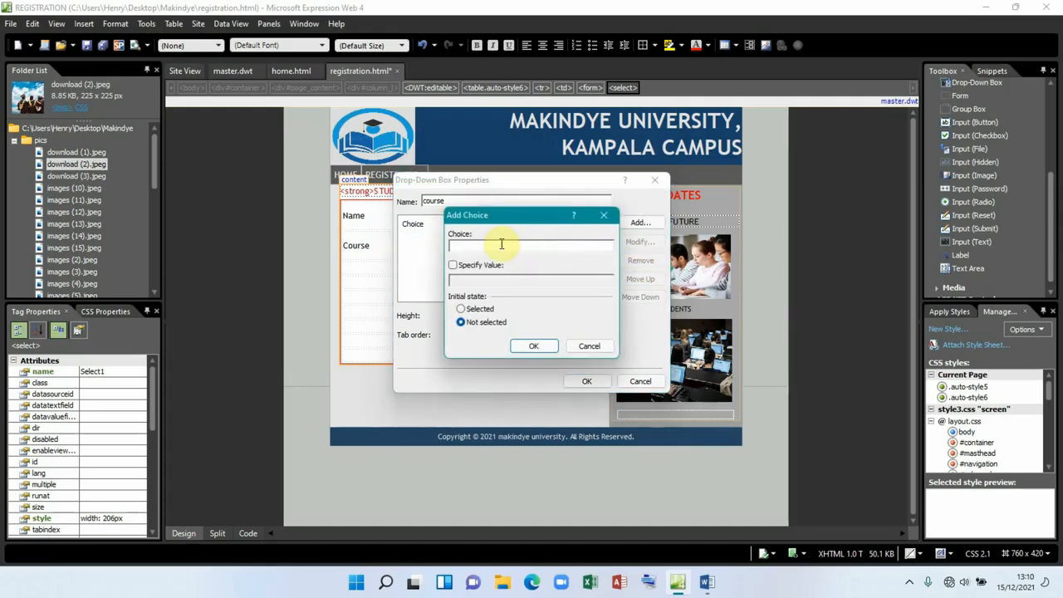
{"action": "type", "text": "Business"}
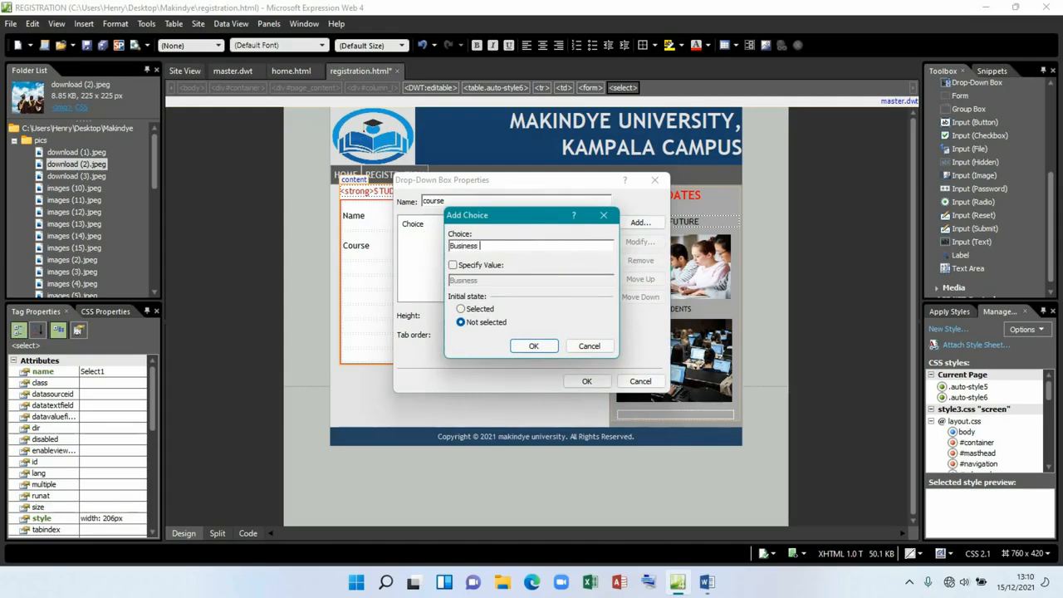
{"action": "type", "text": " Administration"}
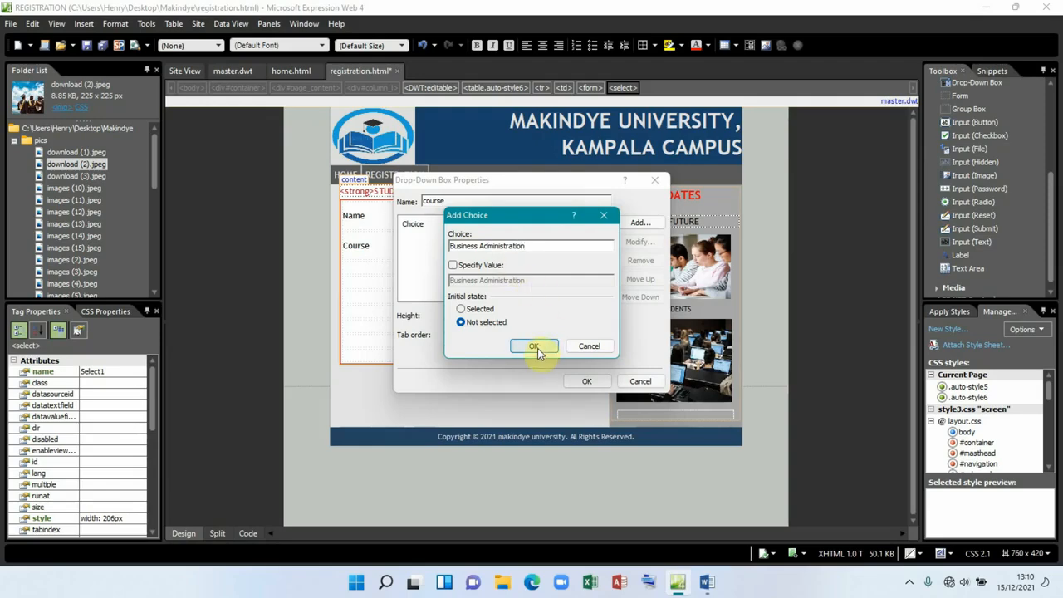
{"action": "left_click", "coordinate": [469, 264]}
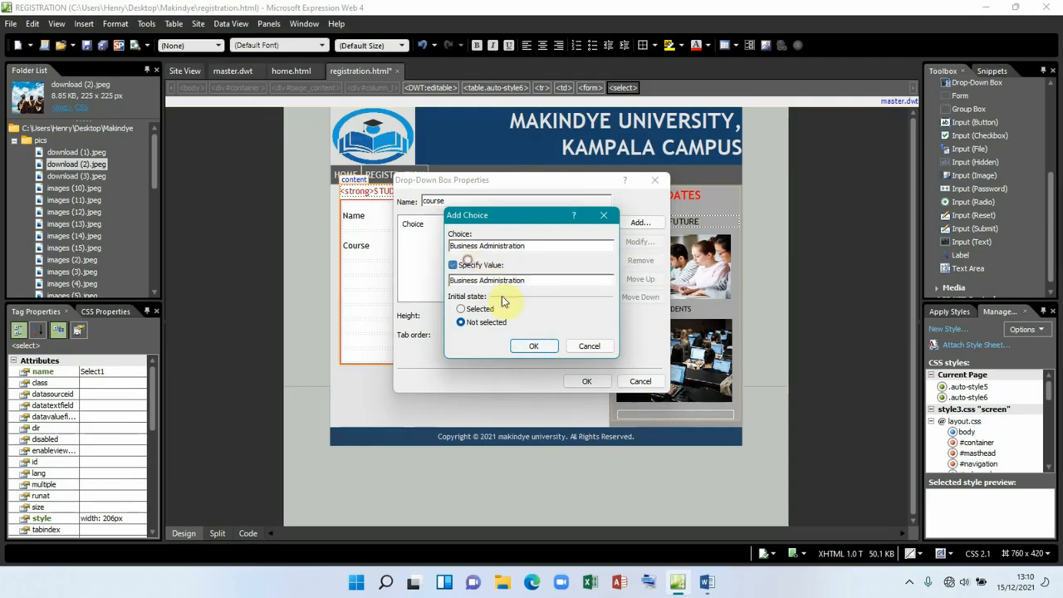
{"action": "left_click", "coordinate": [534, 346]}
{"action": "left_click", "coordinate": [639, 222]}
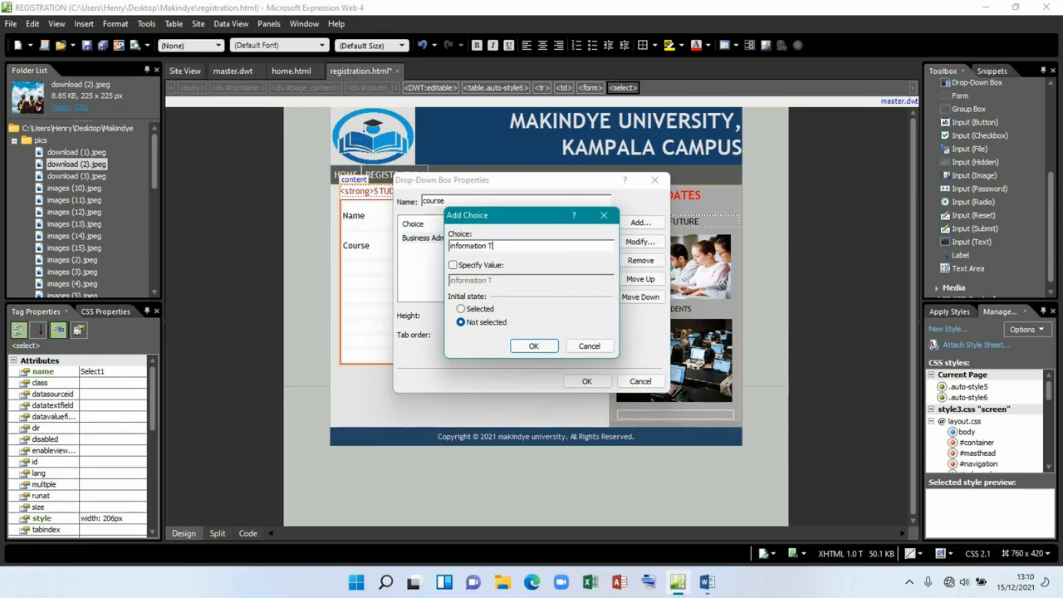
{"action": "type", "text": "hnology"}
{"action": "left_click", "coordinate": [464, 265]}
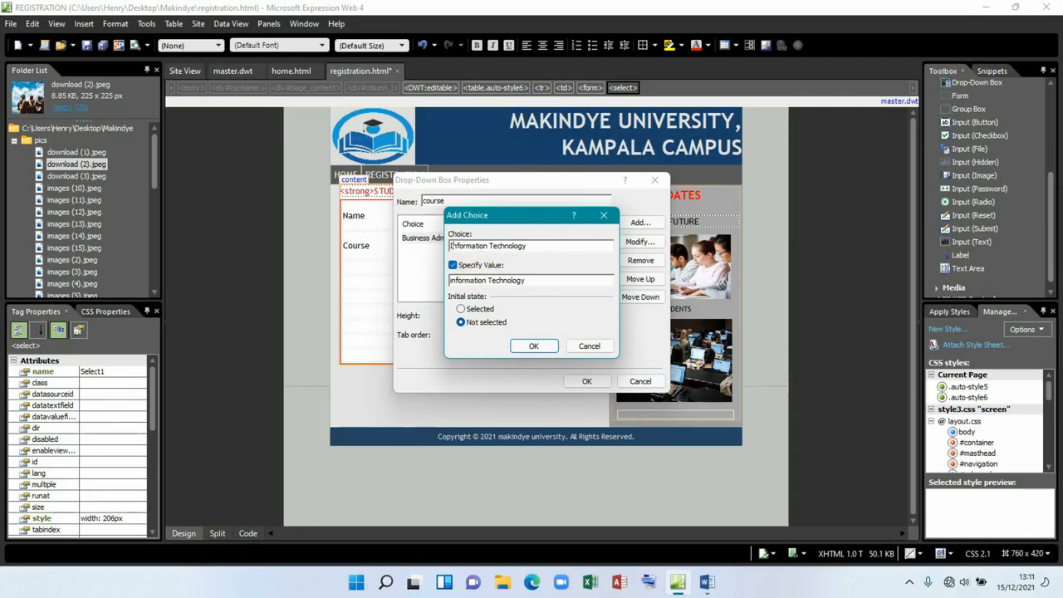
{"action": "left_click", "coordinate": [534, 345]}
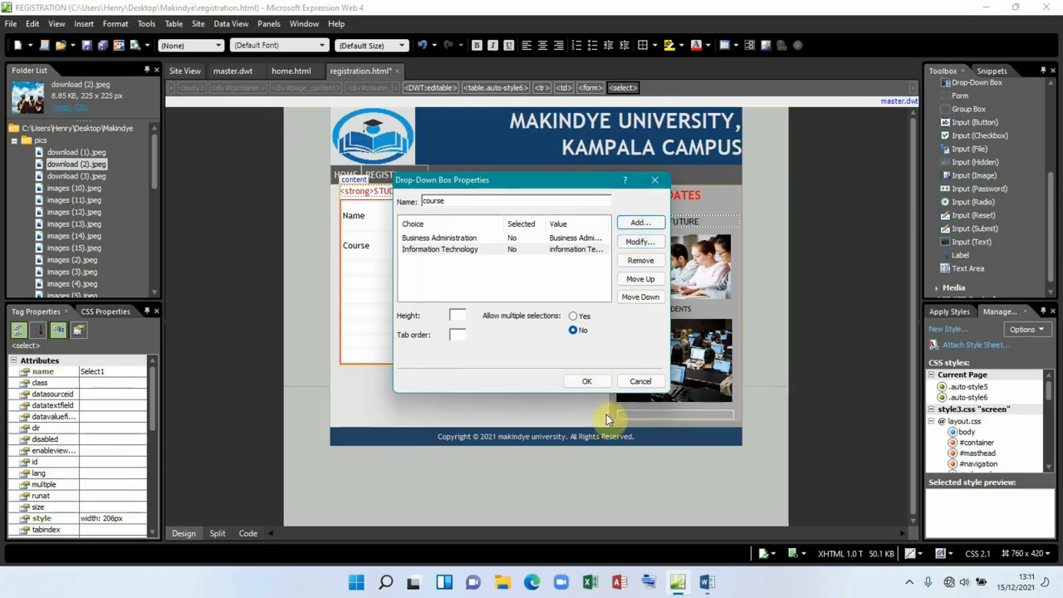
Step: Add Financial Mathematics and Computer science choices to the course drop-down, each with a specified value
{"action": "left_click", "coordinate": [702, 585]}
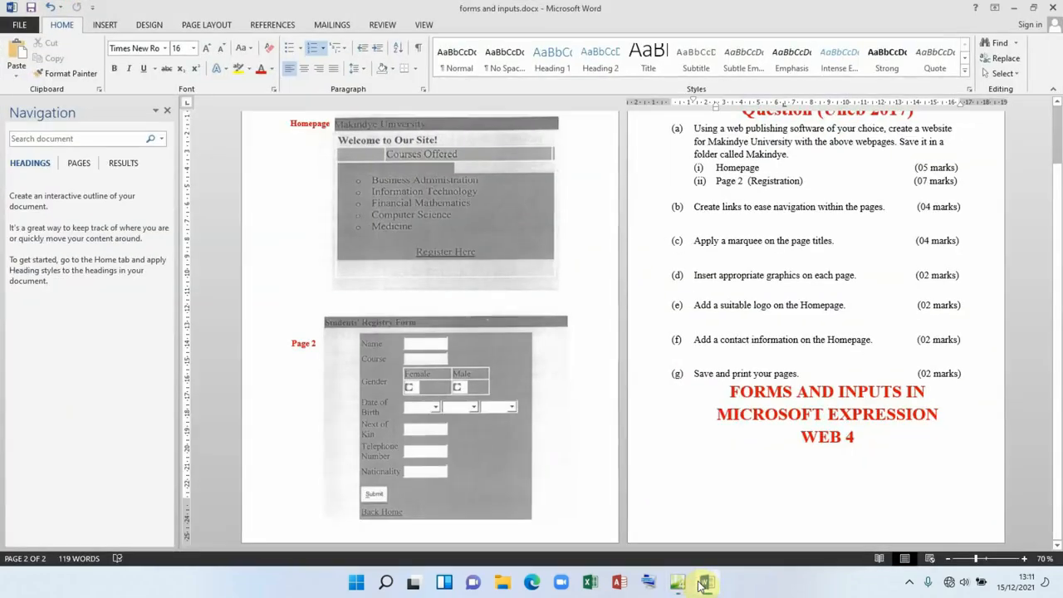
{"action": "left_click", "coordinate": [703, 583]}
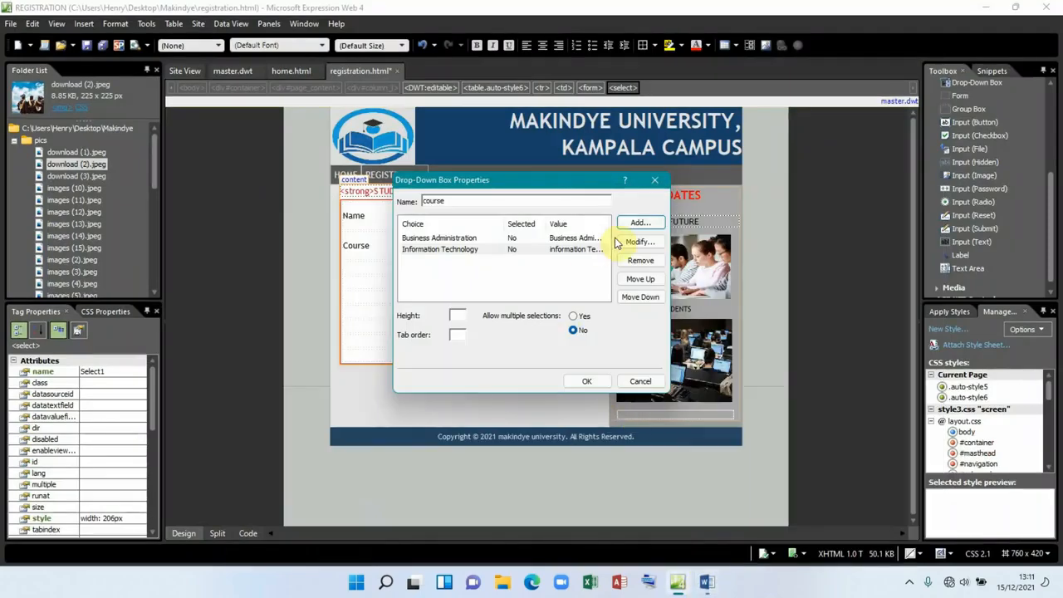
{"action": "left_click", "coordinate": [636, 224]}
{"action": "type", "text": "Financi"}
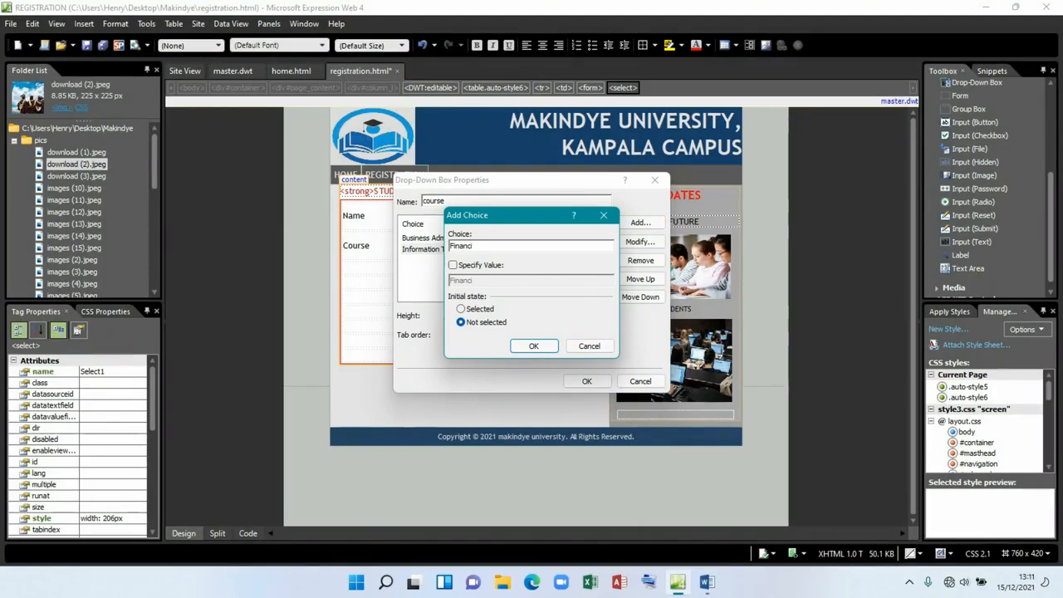
{"action": "type", "text": "al Mathem"}
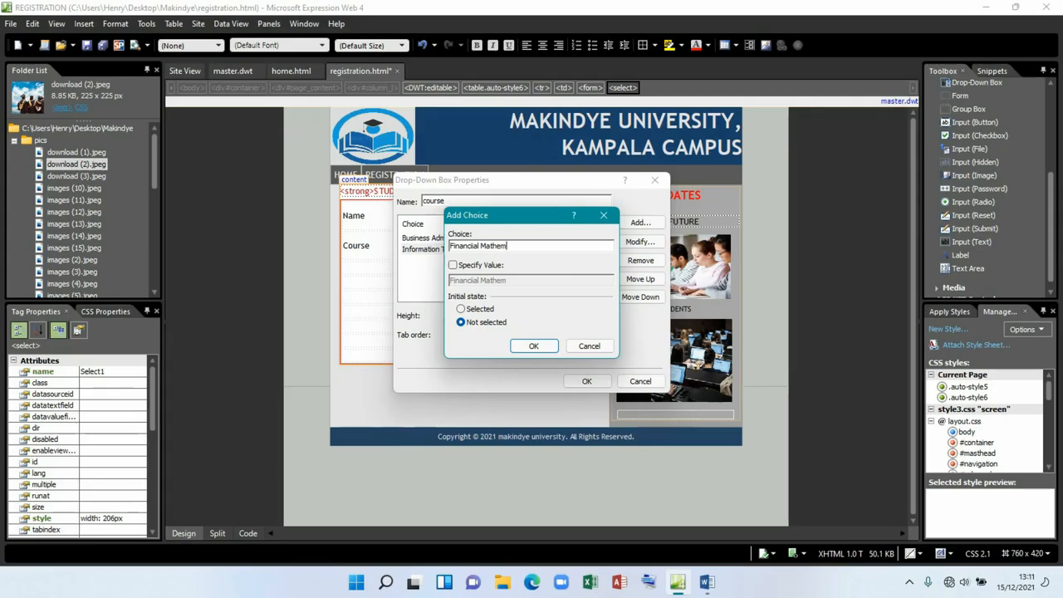
{"action": "type", "text": "atics"}
{"action": "left_click", "coordinate": [482, 265]}
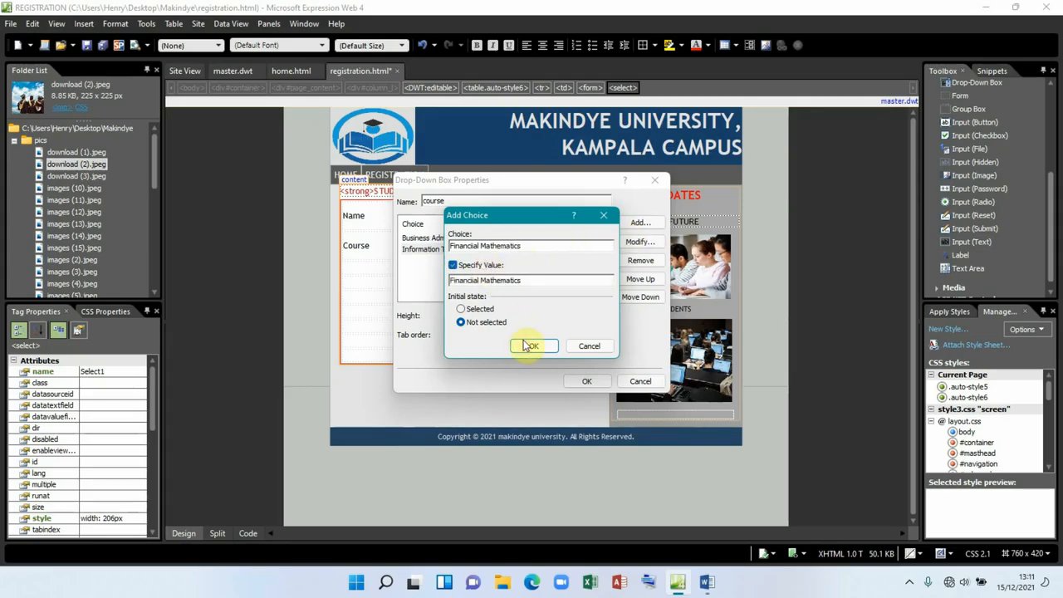
{"action": "left_click", "coordinate": [525, 345]}
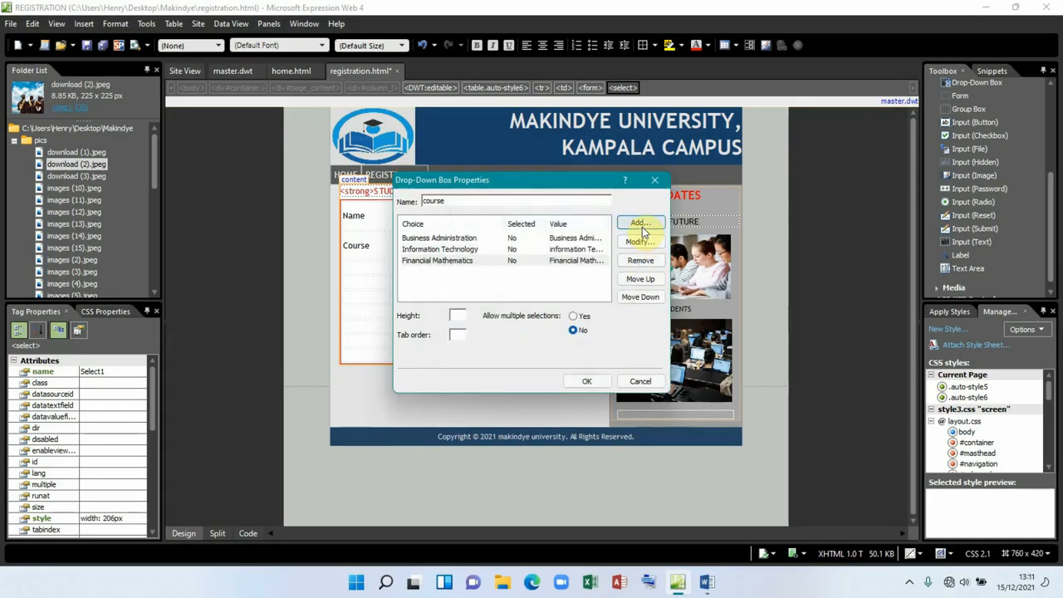
{"action": "left_click", "coordinate": [707, 582]}
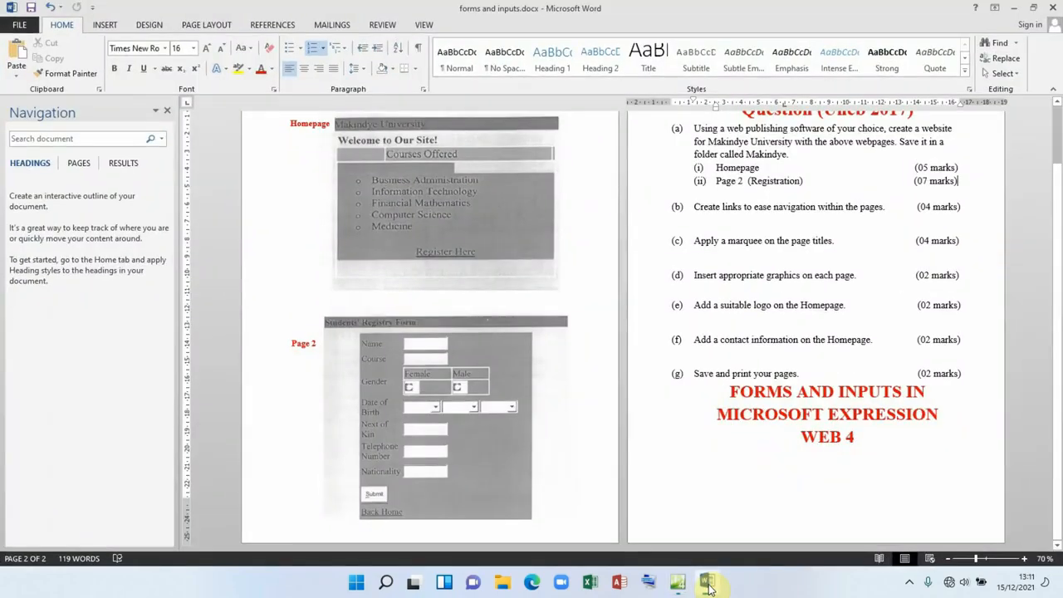
{"action": "left_click", "coordinate": [707, 585]}
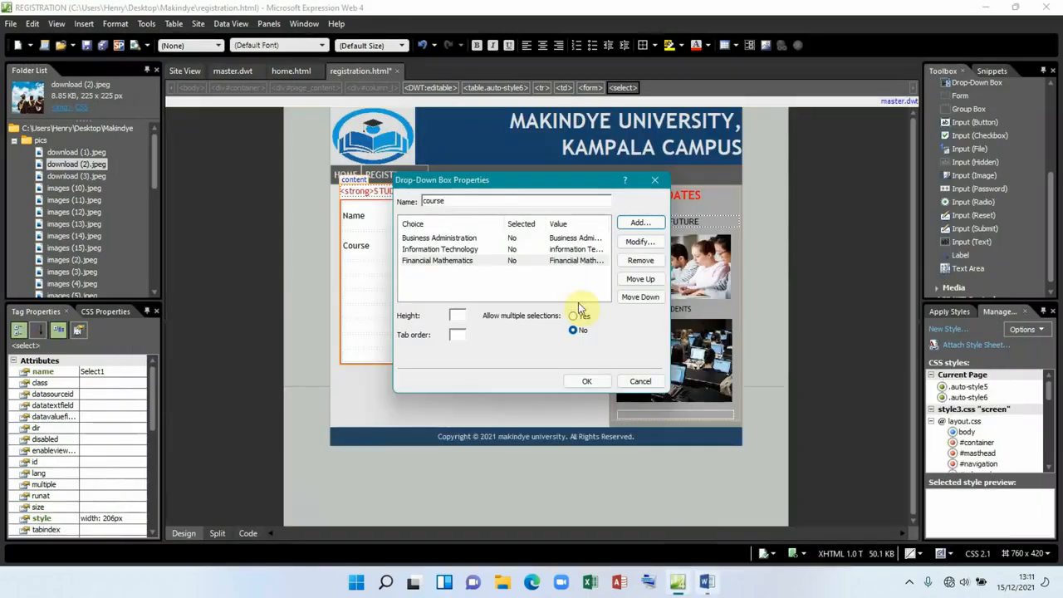
{"action": "left_click", "coordinate": [633, 225]}
{"action": "type", "text": "Computer science"}
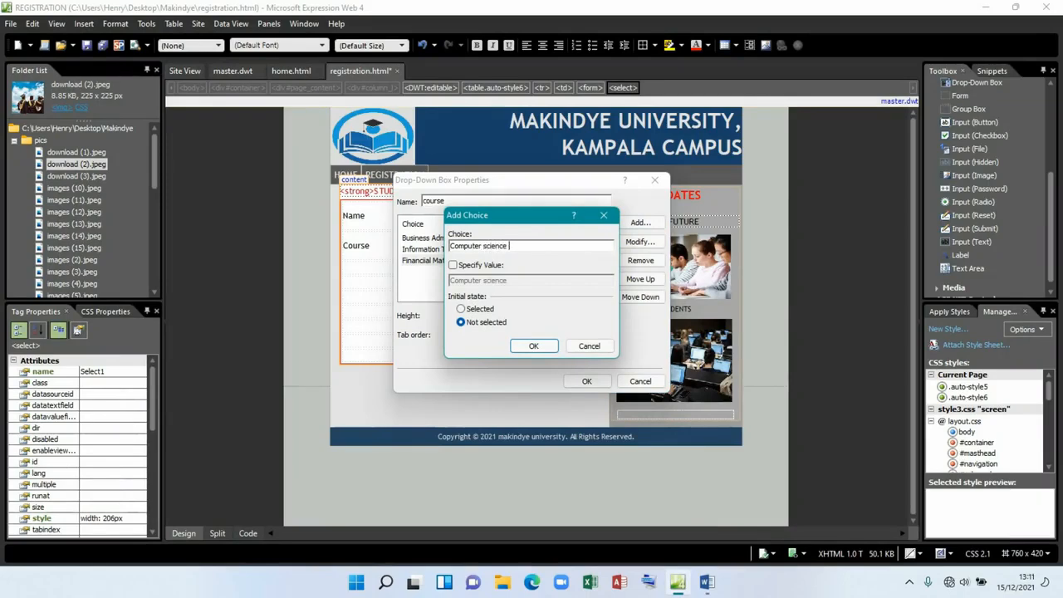
{"action": "left_click", "coordinate": [470, 265]}
{"action": "left_click", "coordinate": [527, 345]}
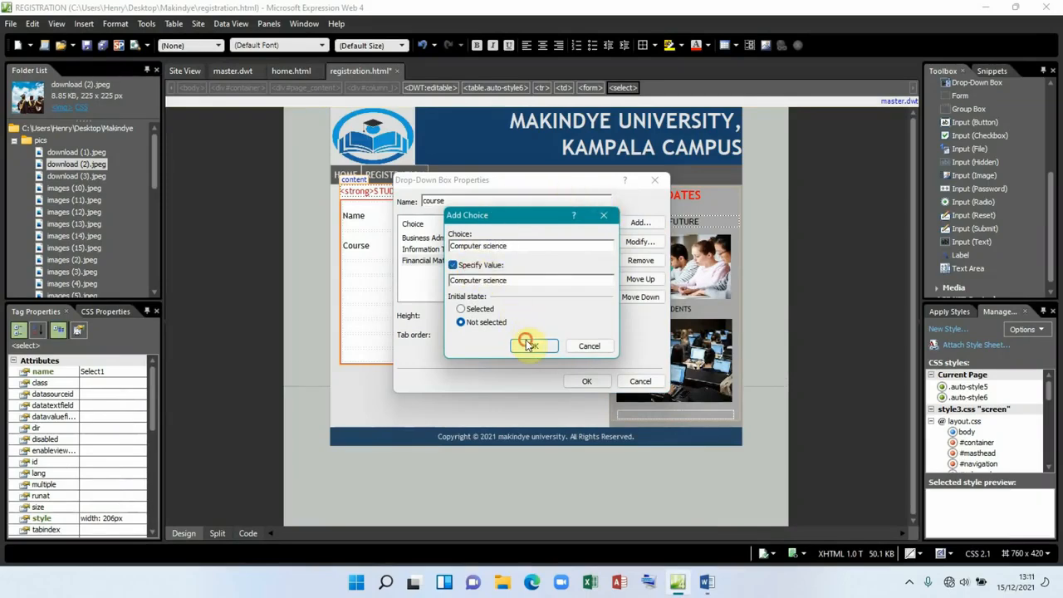
Step: Add Medicine as the final choice and close the Drop-Down Box Properties dialog
{"action": "left_click", "coordinate": [638, 224]}
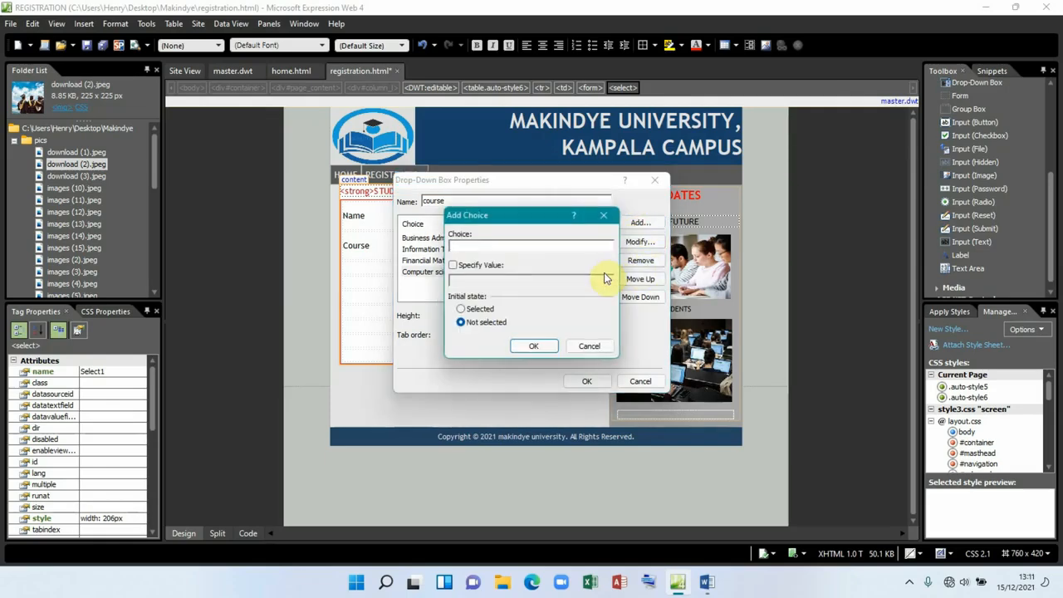
{"action": "type", "text": "Medicine"}
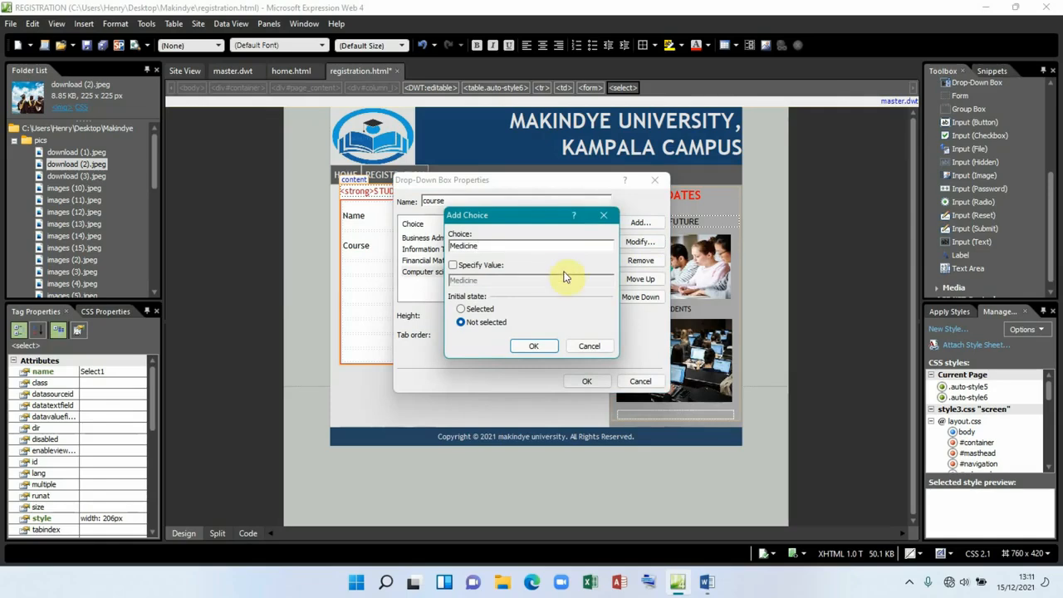
{"action": "left_click", "coordinate": [453, 265]}
{"action": "left_click", "coordinate": [533, 346]}
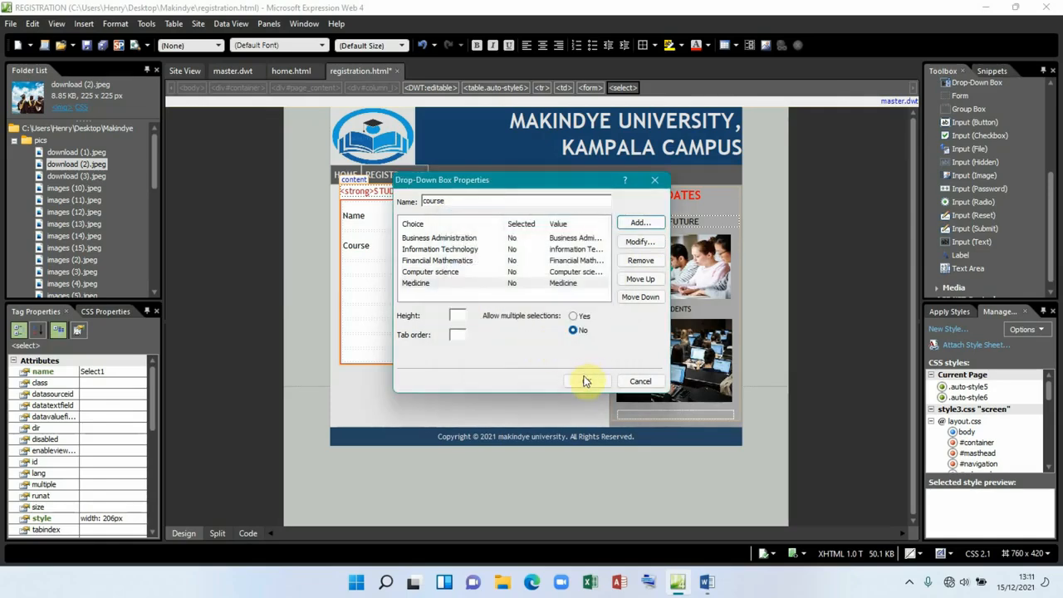
{"action": "left_click", "coordinate": [592, 381]}
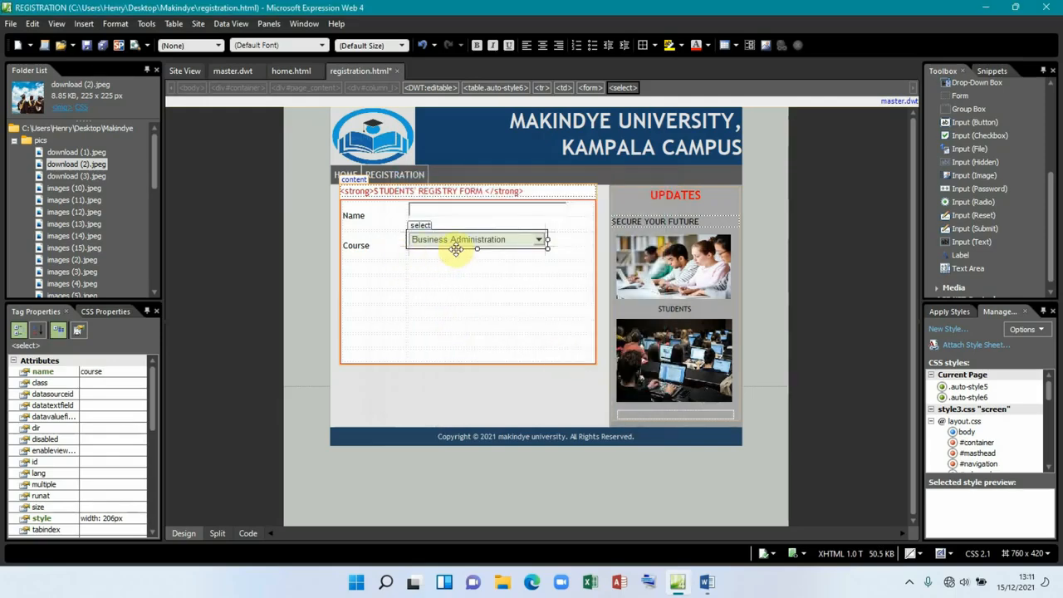
{"action": "left_click", "coordinate": [369, 266]}
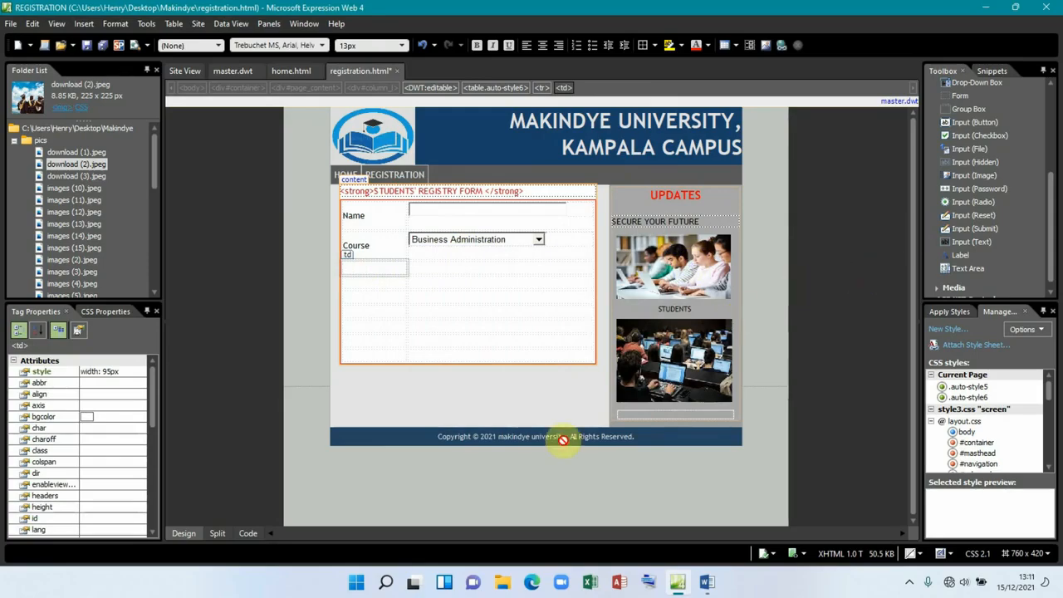
{"action": "left_click", "coordinate": [706, 582]}
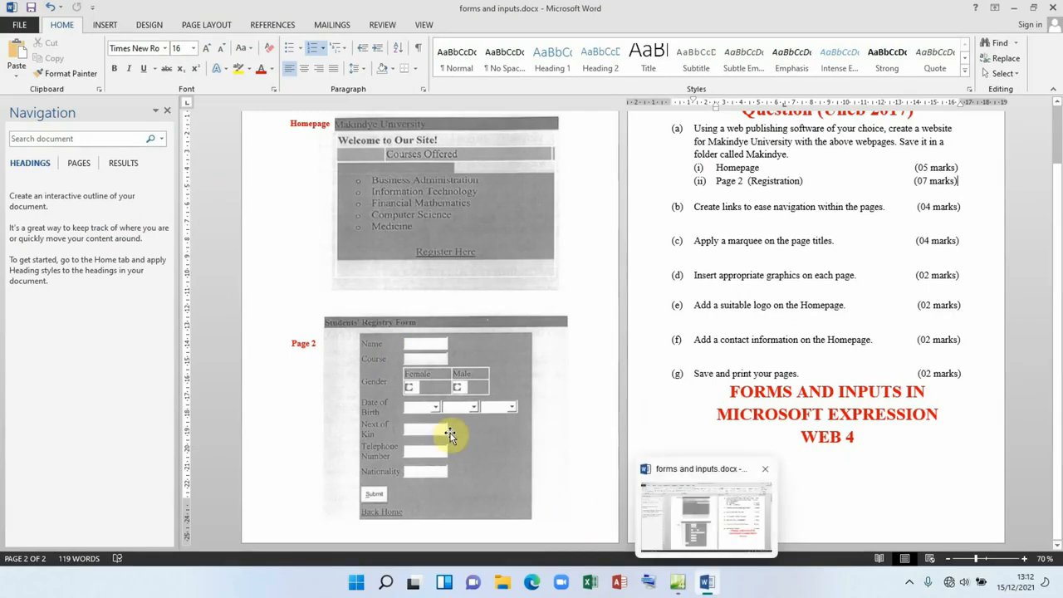
{"action": "left_click", "coordinate": [705, 584]}
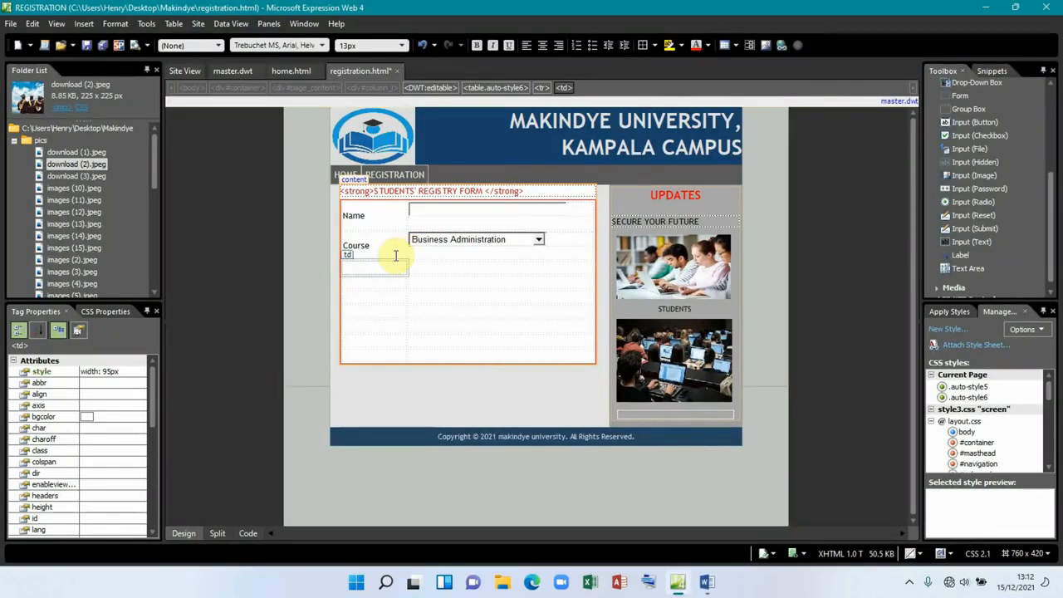
Step: Label the third row Gender in the cell below Course
{"action": "left_click", "coordinate": [355, 266]}
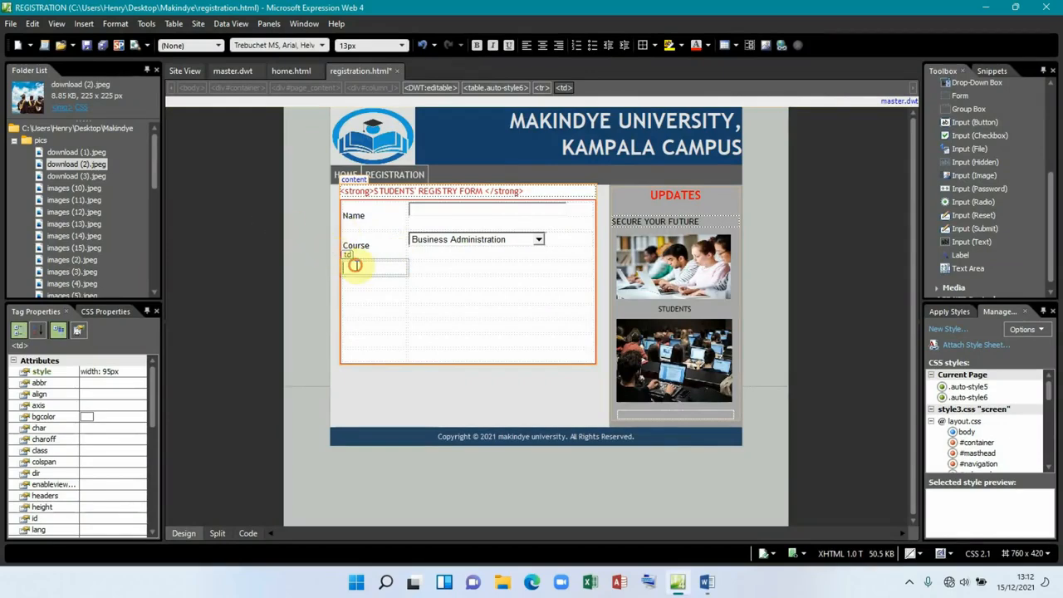
{"action": "type", "text": "Gender"}
{"action": "left_click", "coordinate": [441, 257]}
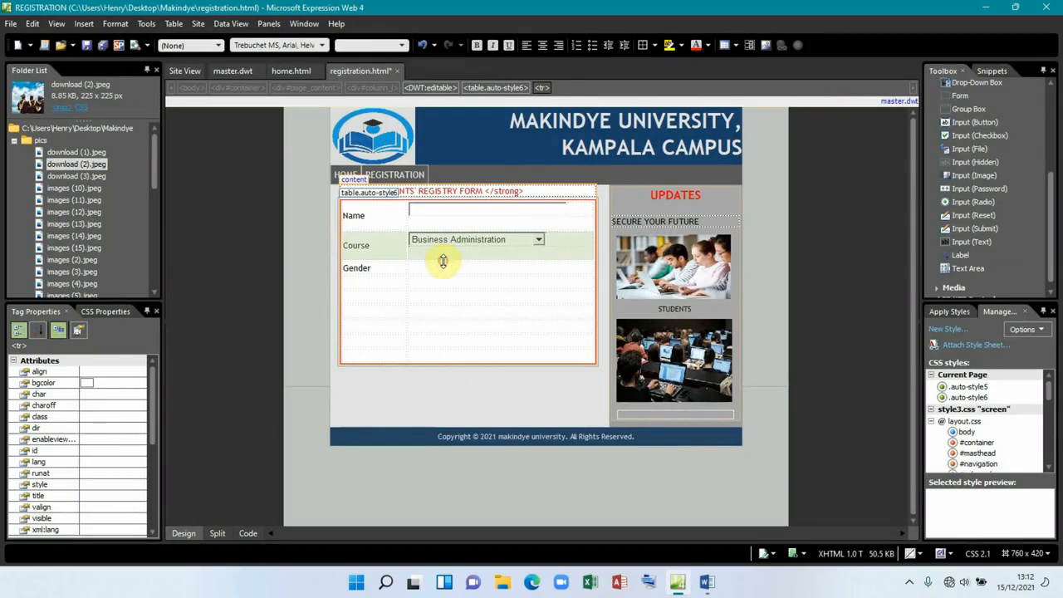
{"action": "left_click", "coordinate": [441, 268]}
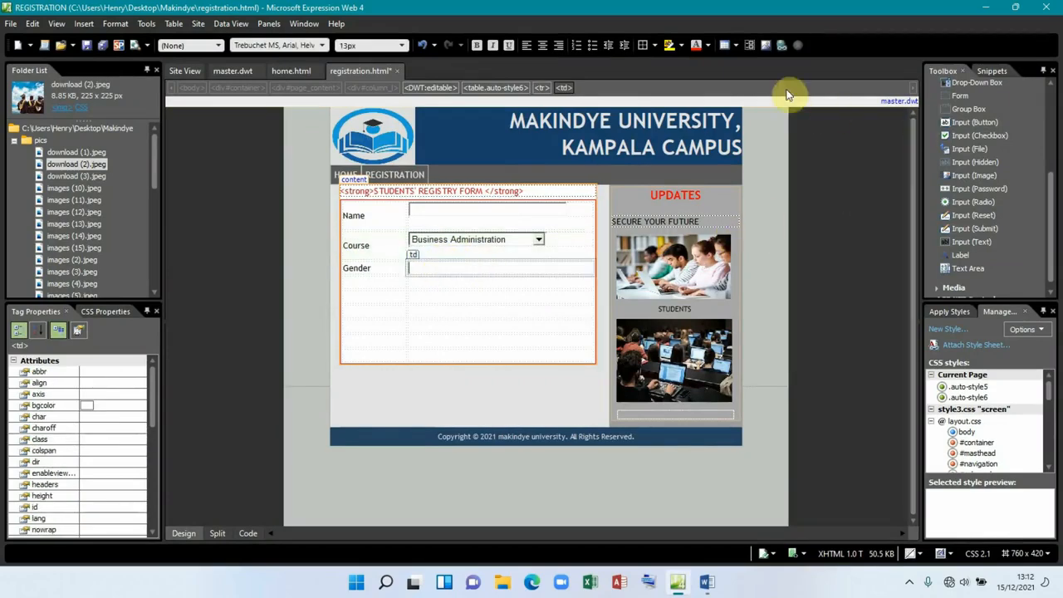
Step: Insert a nested 2x2 table beside Gender, type Female in it, and narrow that column
{"action": "left_click", "coordinate": [733, 46]}
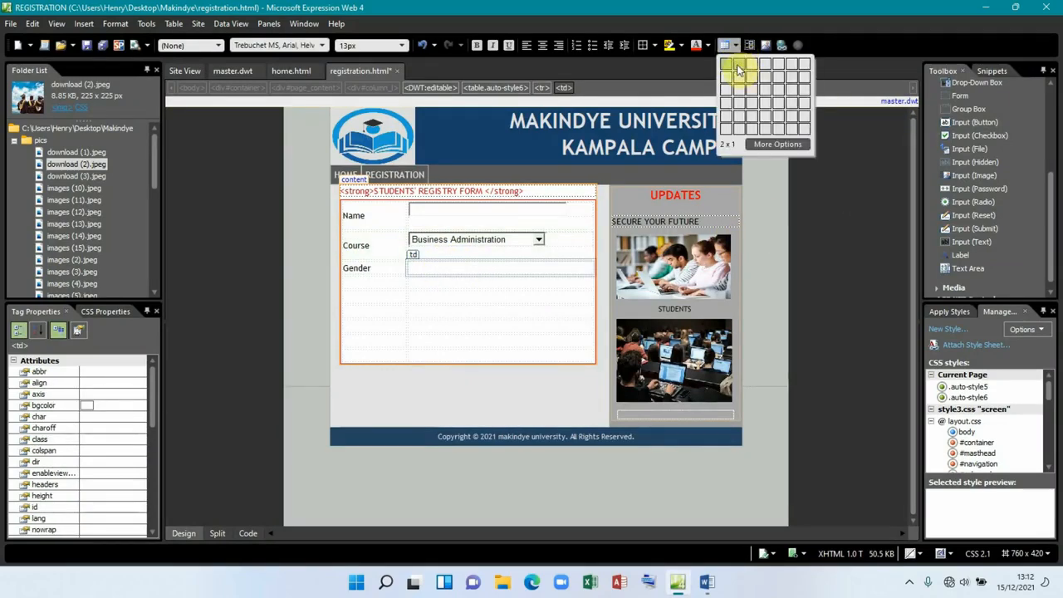
{"action": "left_click", "coordinate": [739, 81]}
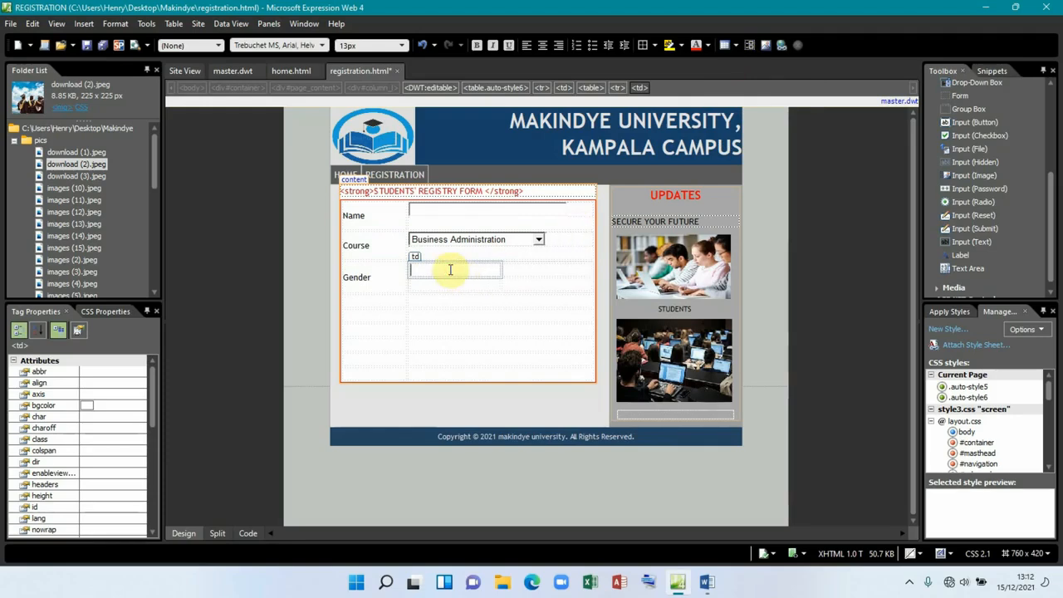
{"action": "type", "text": "fe"}
{"action": "key", "text": "BackSpace"}
{"action": "type", "text": "Femal"}
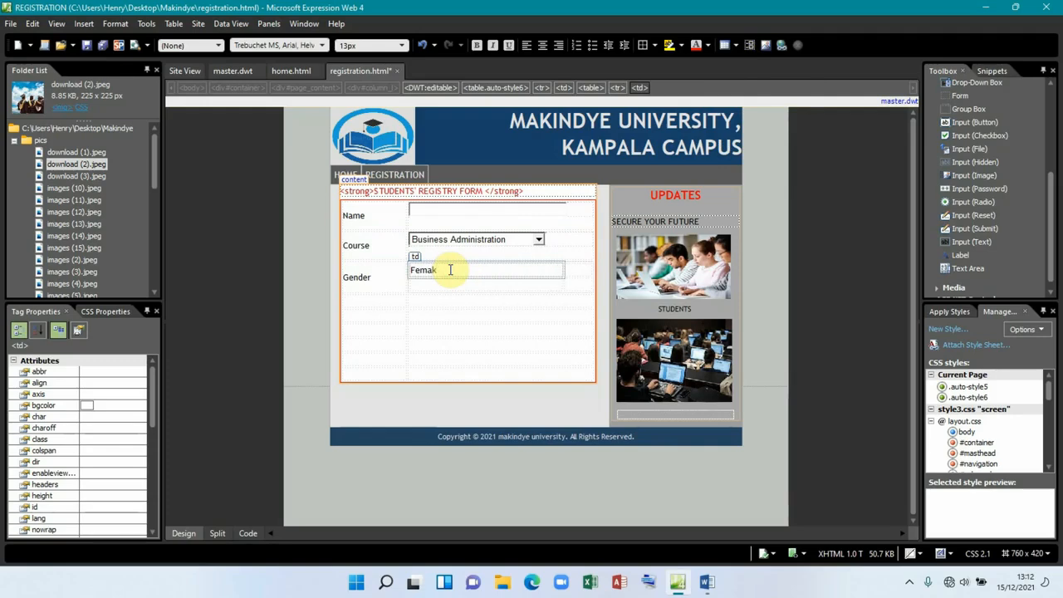
{"action": "key", "text": "BackSpace"}
{"action": "type", "text": "e"}
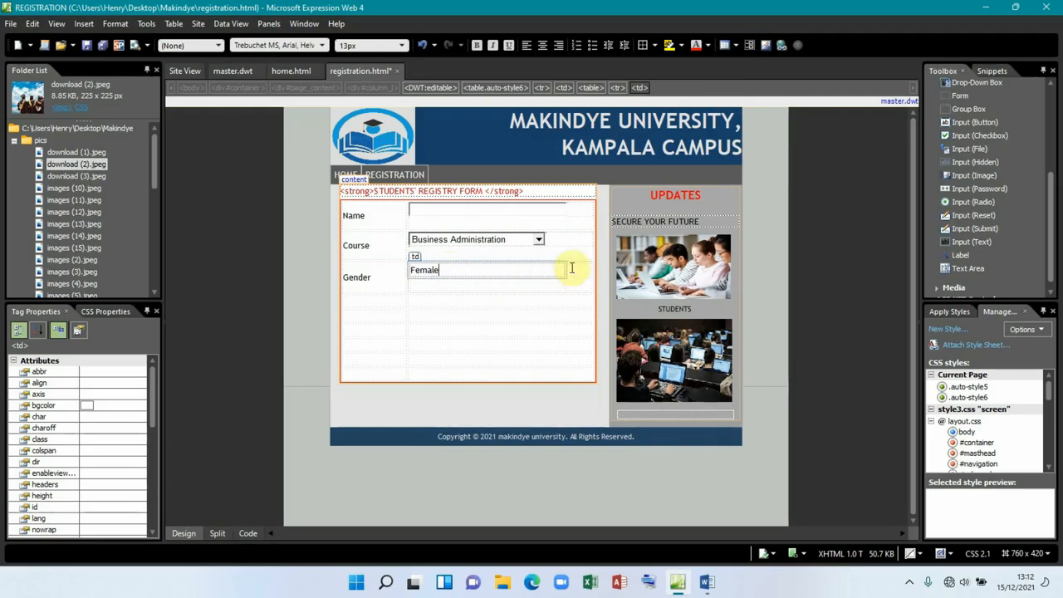
{"action": "left_click_drag", "start_coordinate": [565, 271], "coordinate": [493, 268]}
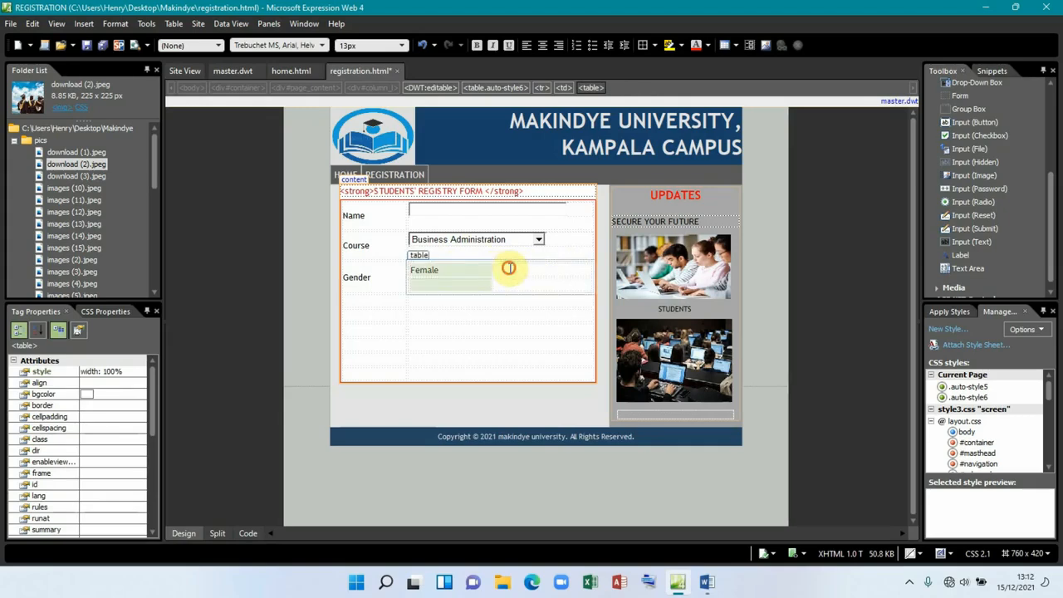
Step: Add a Female radio button in group gender, not selected by default
{"action": "left_click", "coordinate": [509, 268]}
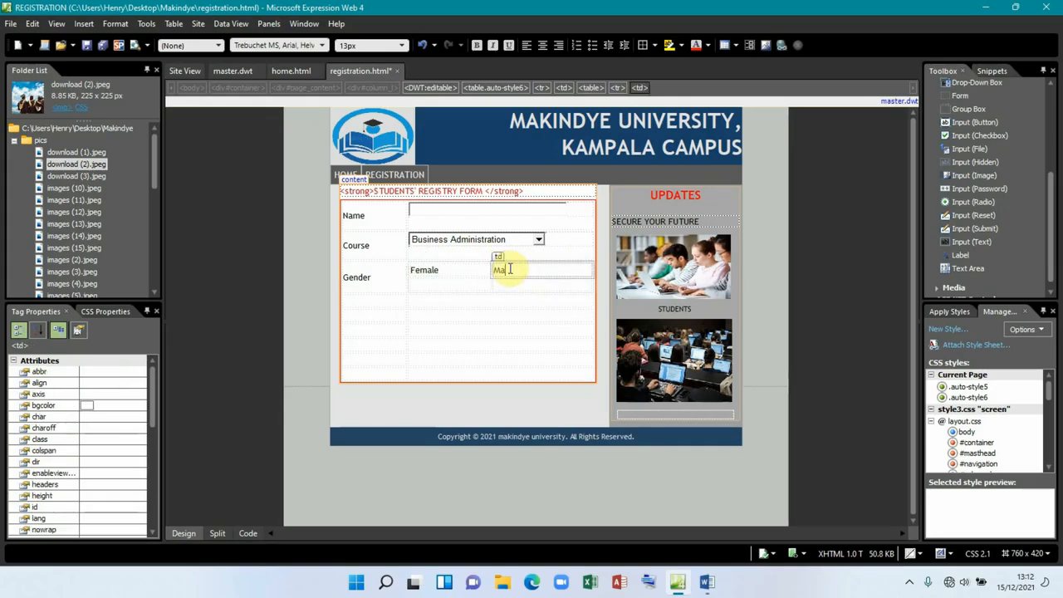
{"action": "left_click", "coordinate": [433, 285]}
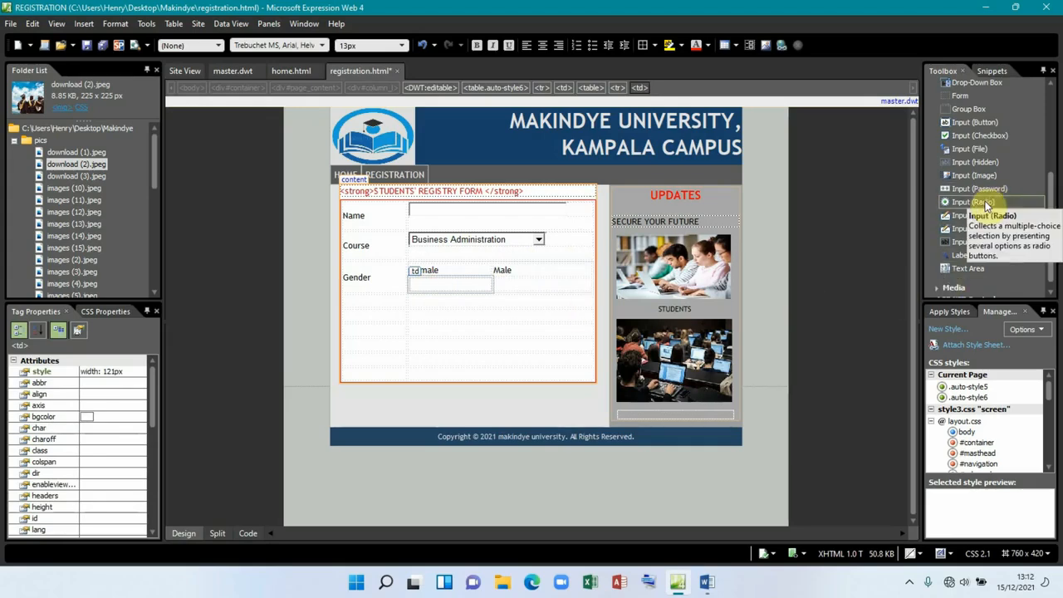
{"action": "left_click_drag", "start_coordinate": [977, 202], "coordinate": [422, 287]}
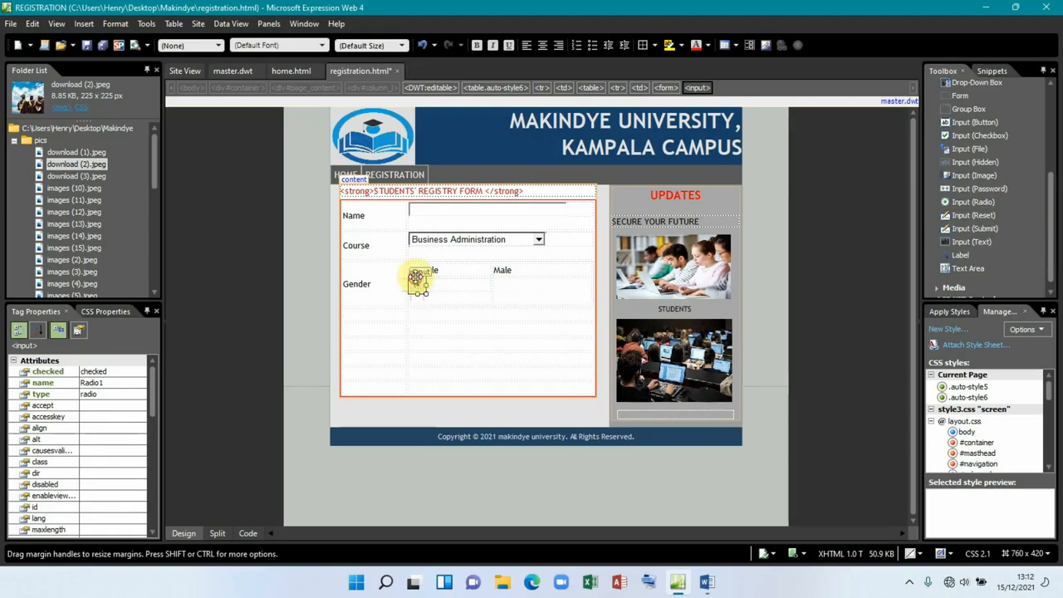
{"action": "double_click", "coordinate": [419, 282]}
{"action": "left_click_drag", "start_coordinate": [504, 249], "coordinate": [464, 252]}
{"action": "type", "text": "gender"}
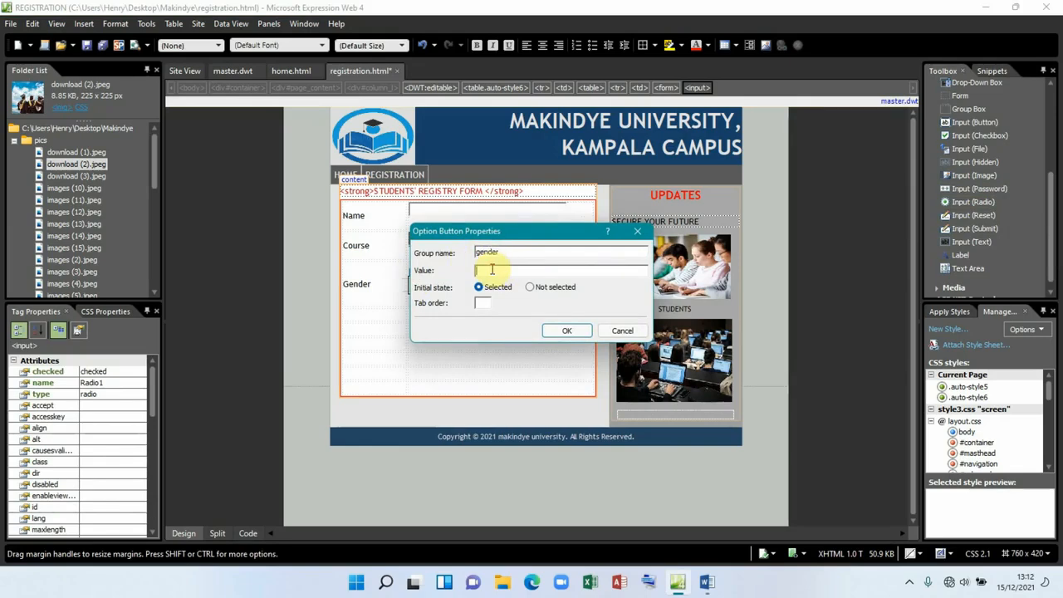
{"action": "type", "text": "Female"}
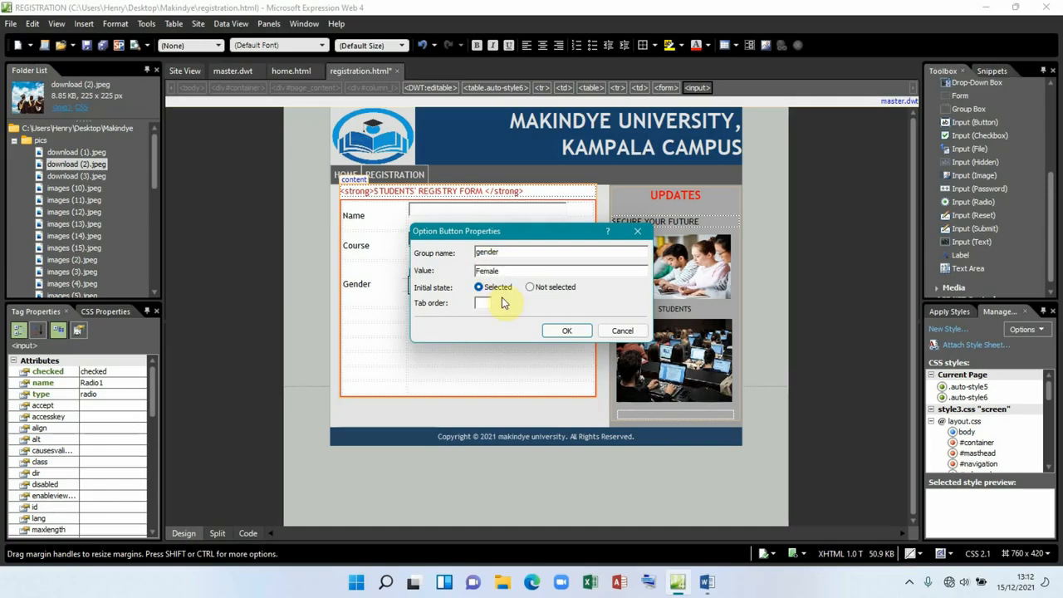
{"action": "left_click", "coordinate": [532, 287]}
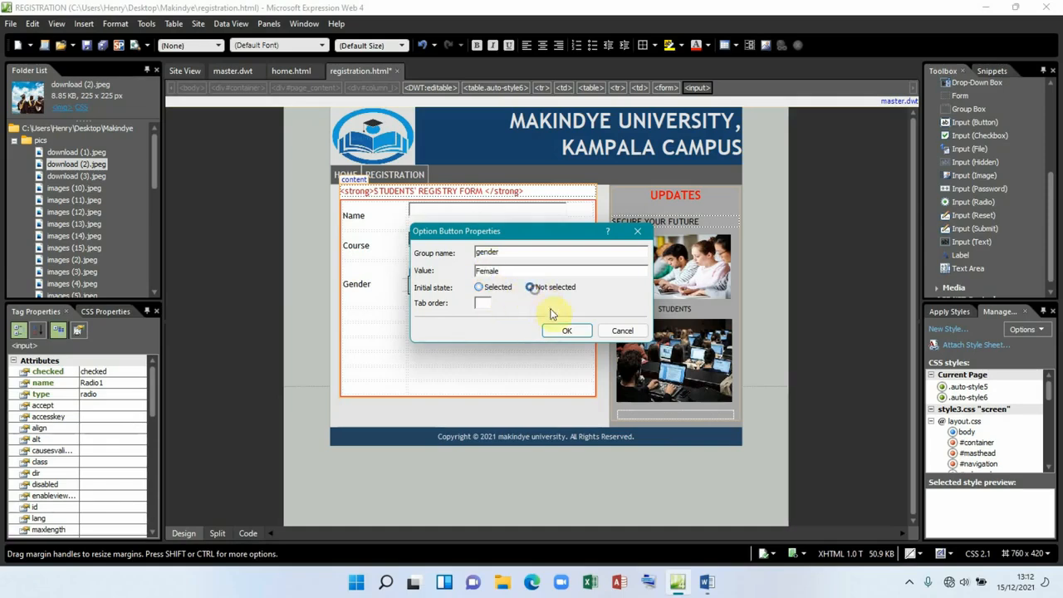
{"action": "left_click", "coordinate": [565, 330]}
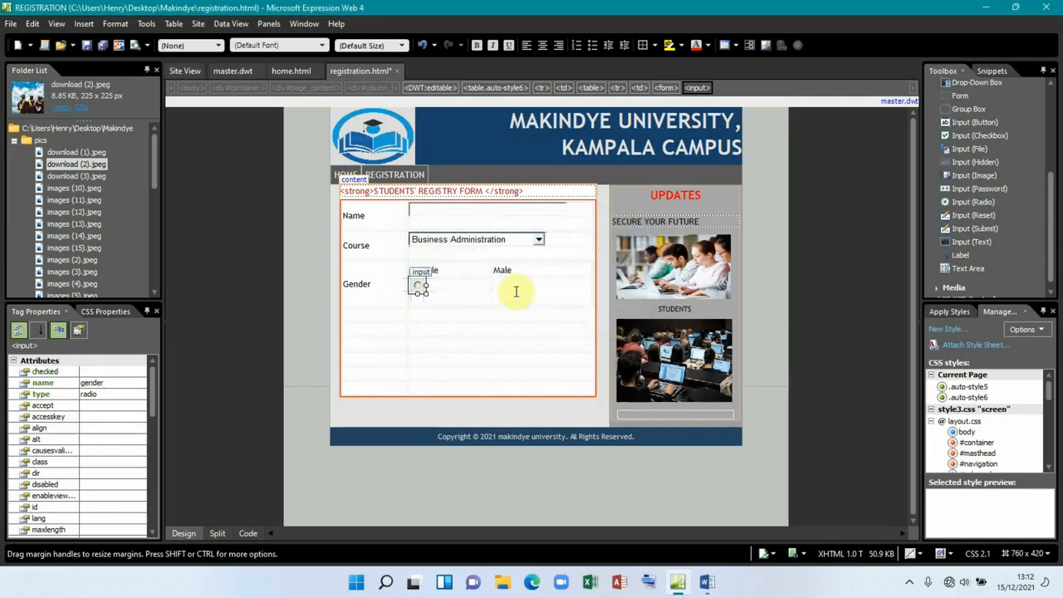
Step: Add a Male radio button in group gender with value Male, not selected by default
{"action": "left_click_drag", "start_coordinate": [972, 202], "coordinate": [498, 287]}
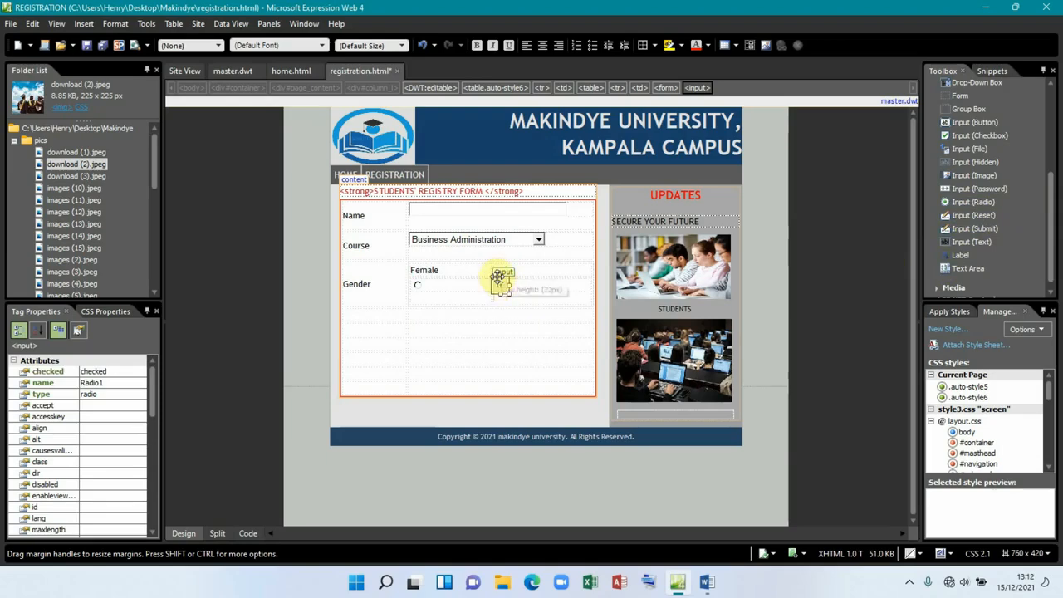
{"action": "double_click", "coordinate": [498, 286]}
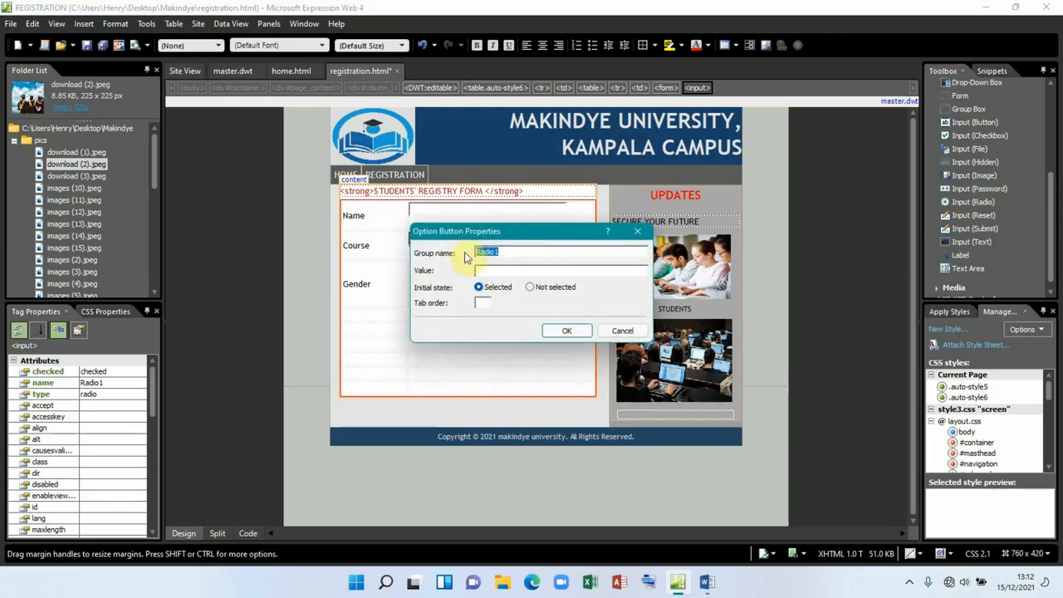
{"action": "type", "text": "gender"}
{"action": "left_click", "coordinate": [487, 271]}
{"action": "type", "text": "Male"}
{"action": "left_click", "coordinate": [528, 288]}
{"action": "left_click", "coordinate": [567, 331]}
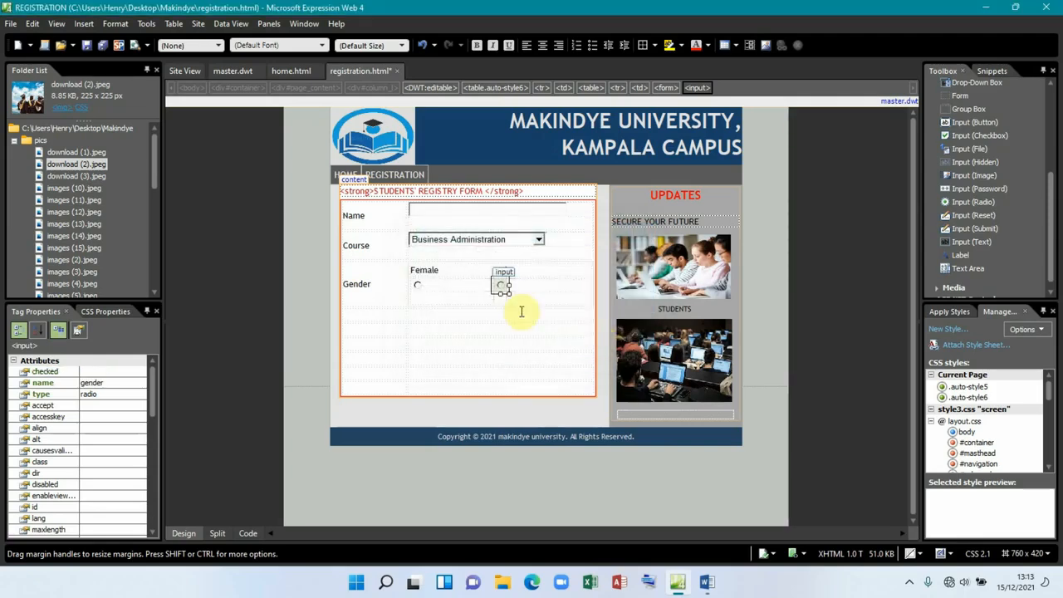
{"action": "left_click", "coordinate": [381, 310]}
{"action": "left_click", "coordinate": [707, 584]}
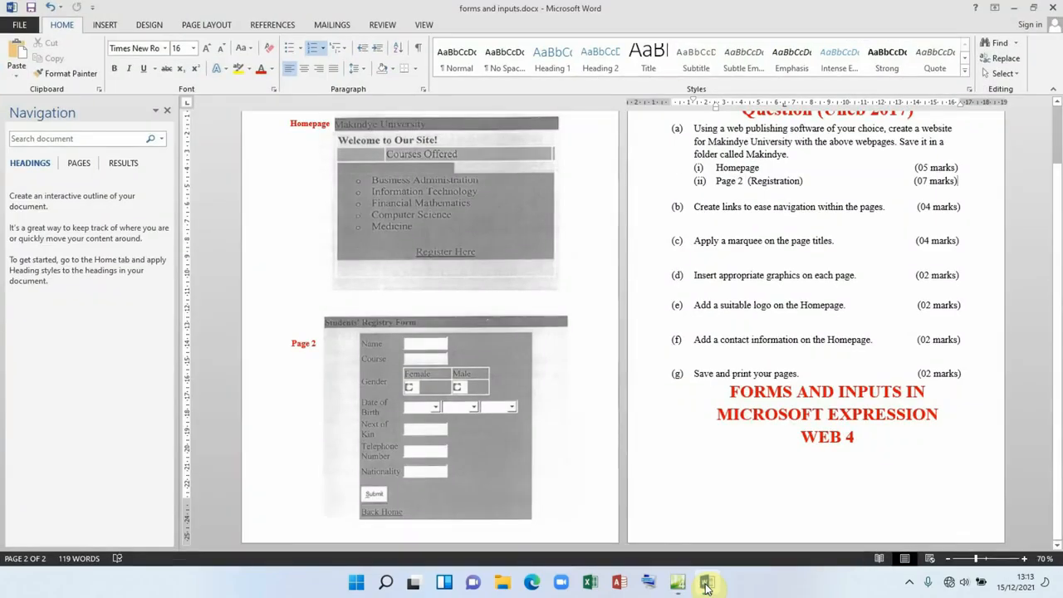
{"action": "left_click", "coordinate": [707, 585]}
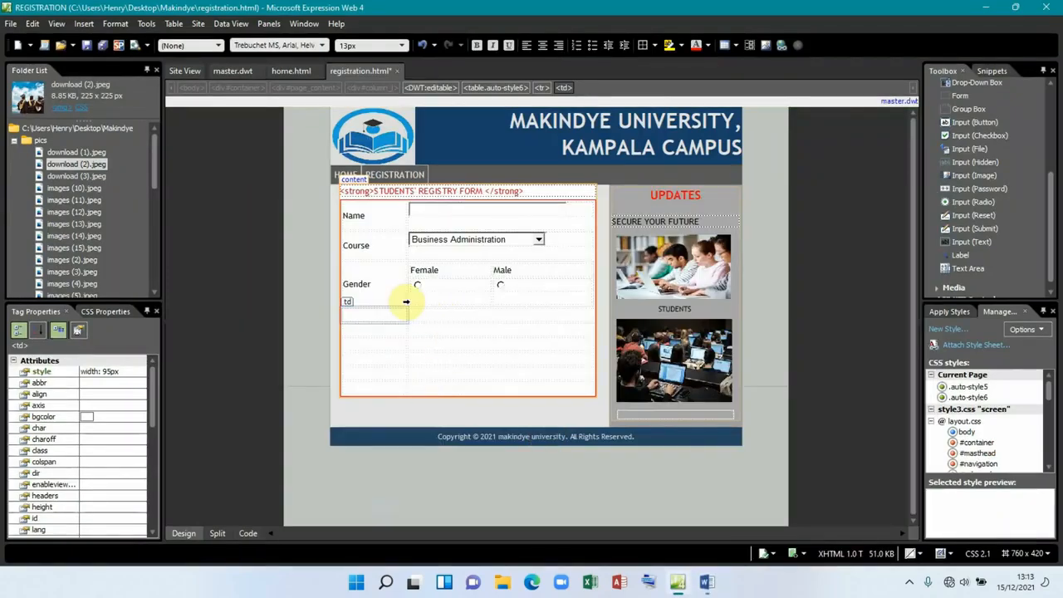
Step: Label the fourth row Date of Birth and add a drop-down box beside it, opening its properties
{"action": "left_click", "coordinate": [364, 316]}
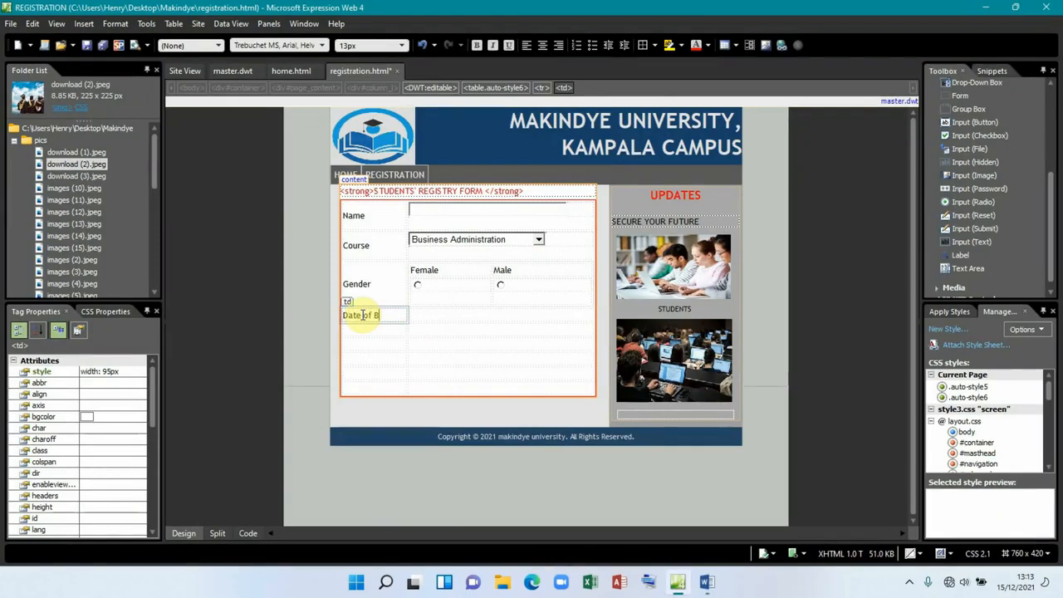
{"action": "left_click", "coordinate": [434, 315]}
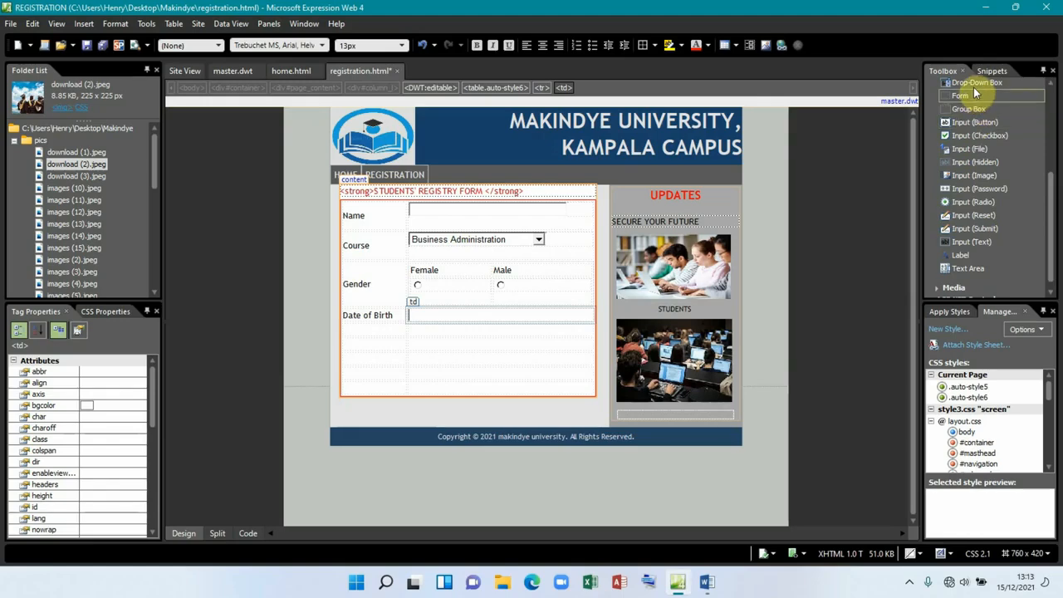
{"action": "left_click_drag", "start_coordinate": [975, 87], "coordinate": [438, 318]}
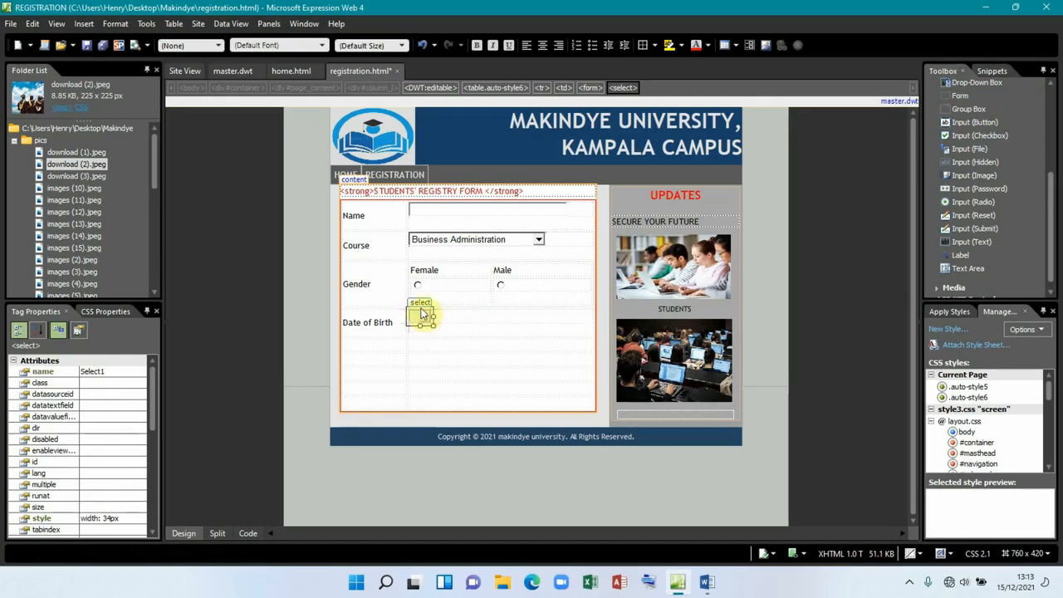
{"action": "double_click", "coordinate": [420, 306]}
Step: Rename the drop-down to date and remove its empty placeholder choice
{"action": "left_click_drag", "start_coordinate": [461, 204], "coordinate": [412, 202]}
{"action": "type", "text": "ate"}
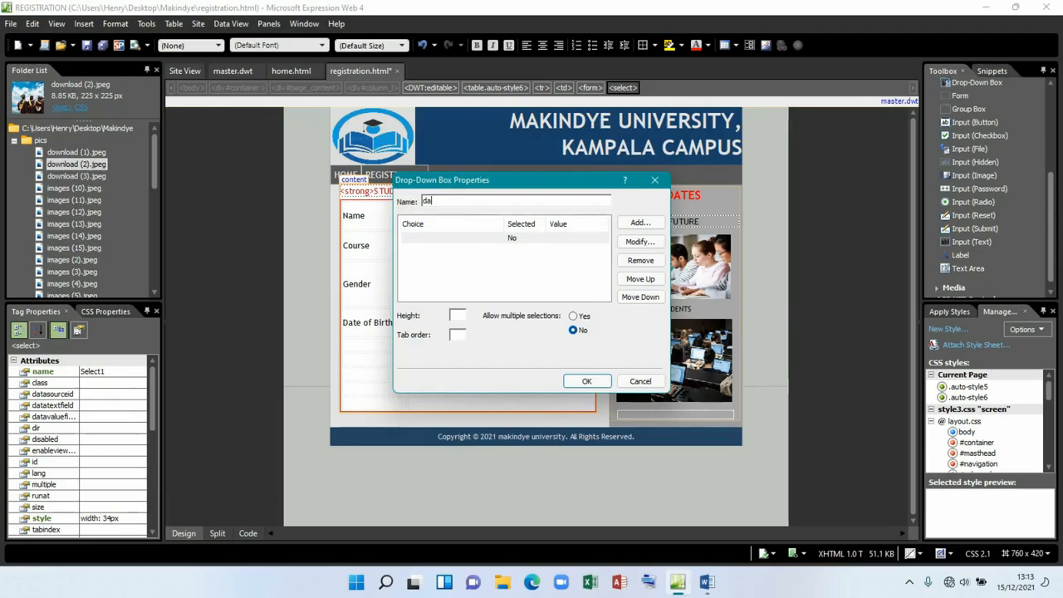
{"action": "left_click", "coordinate": [544, 240]}
{"action": "left_click", "coordinate": [638, 261]}
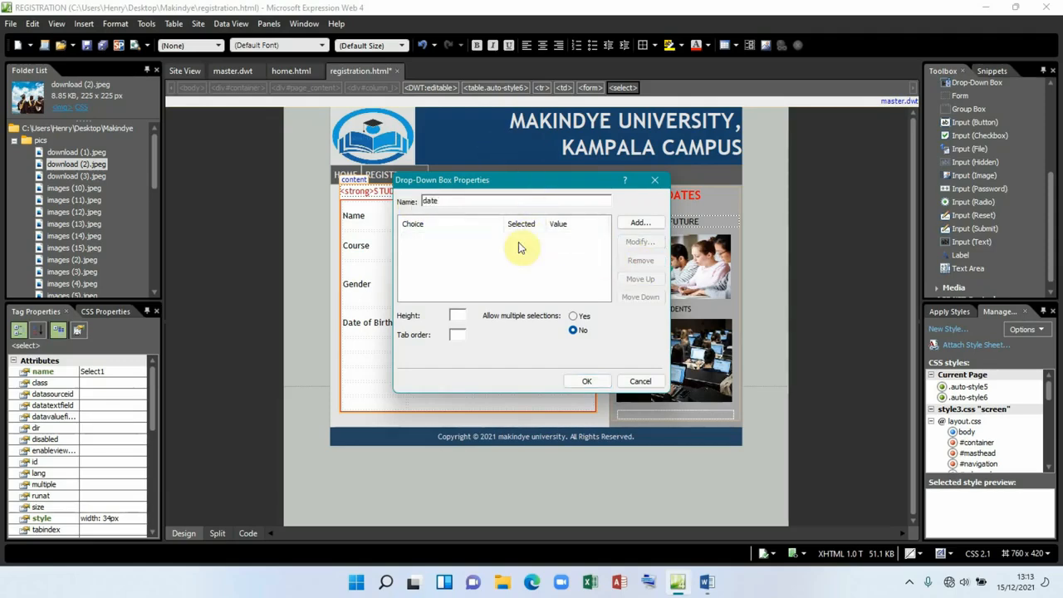
Step: Add day choices 01, 02, 03 and 04, each with a specified value
{"action": "left_click", "coordinate": [639, 224]}
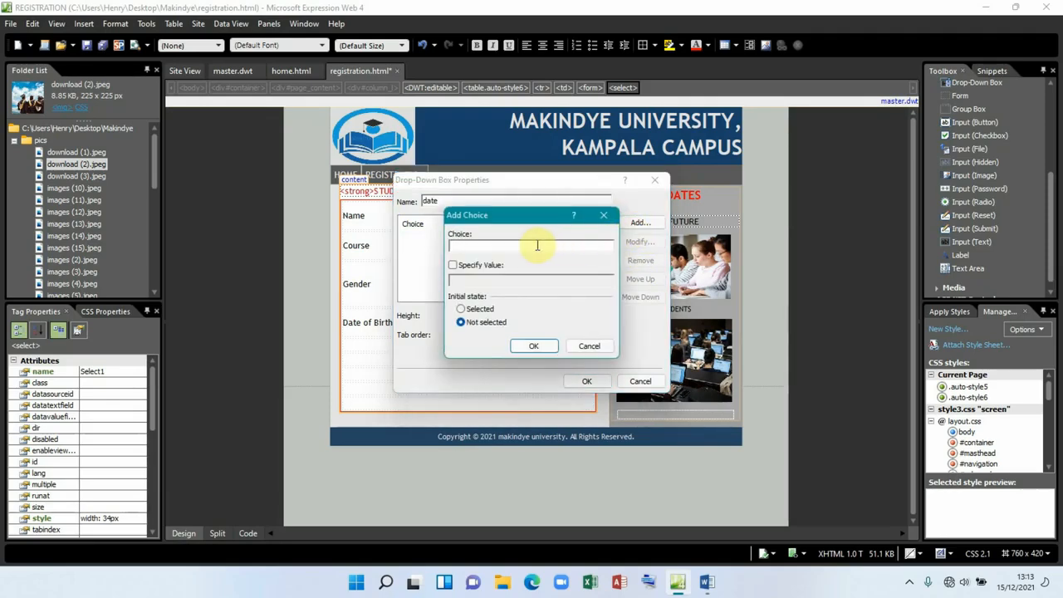
{"action": "type", "text": "0"}
{"action": "left_click", "coordinate": [458, 266]}
{"action": "left_click", "coordinate": [533, 346]}
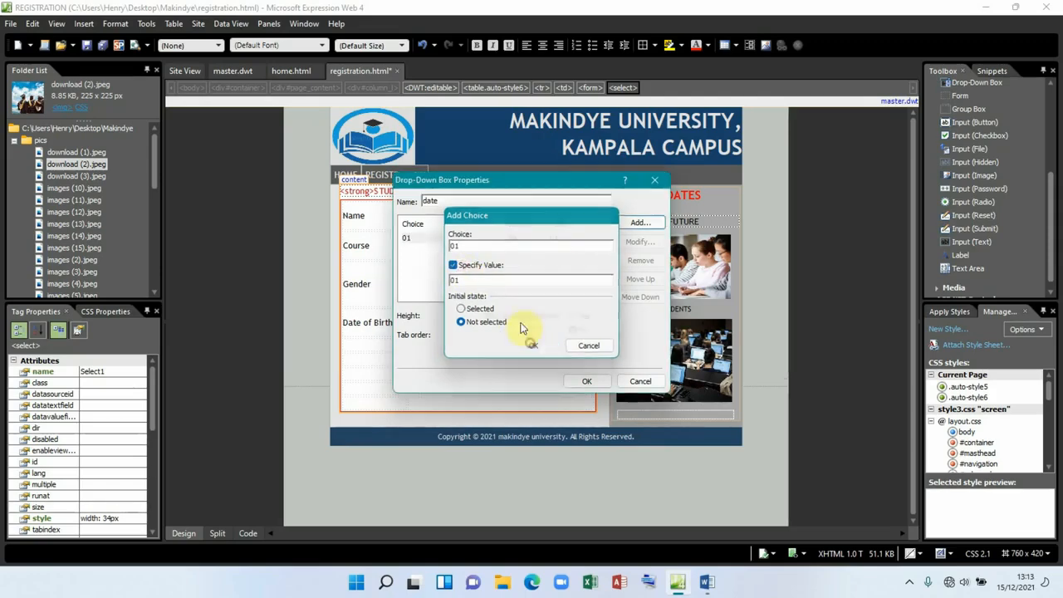
{"action": "left_click", "coordinate": [638, 223]}
{"action": "type", "text": "02"}
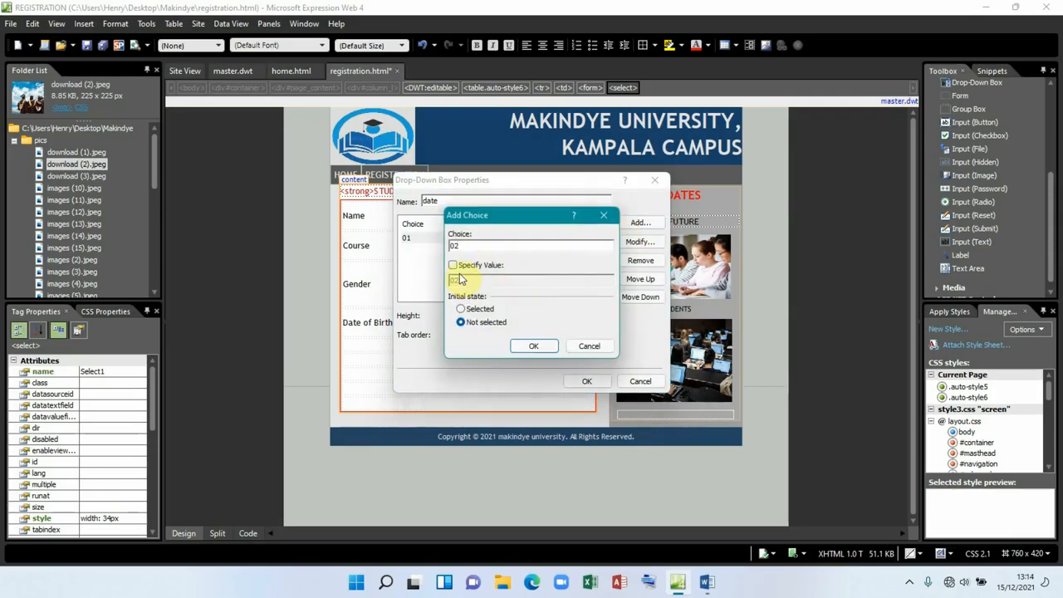
{"action": "left_click", "coordinate": [455, 269]}
{"action": "left_click", "coordinate": [532, 345]}
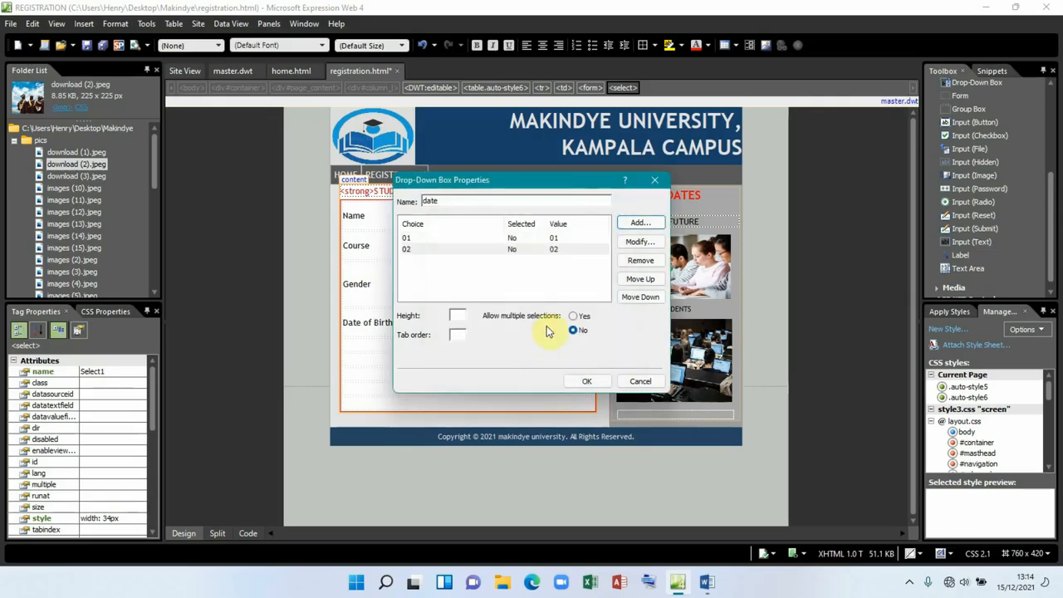
{"action": "left_click", "coordinate": [638, 222]}
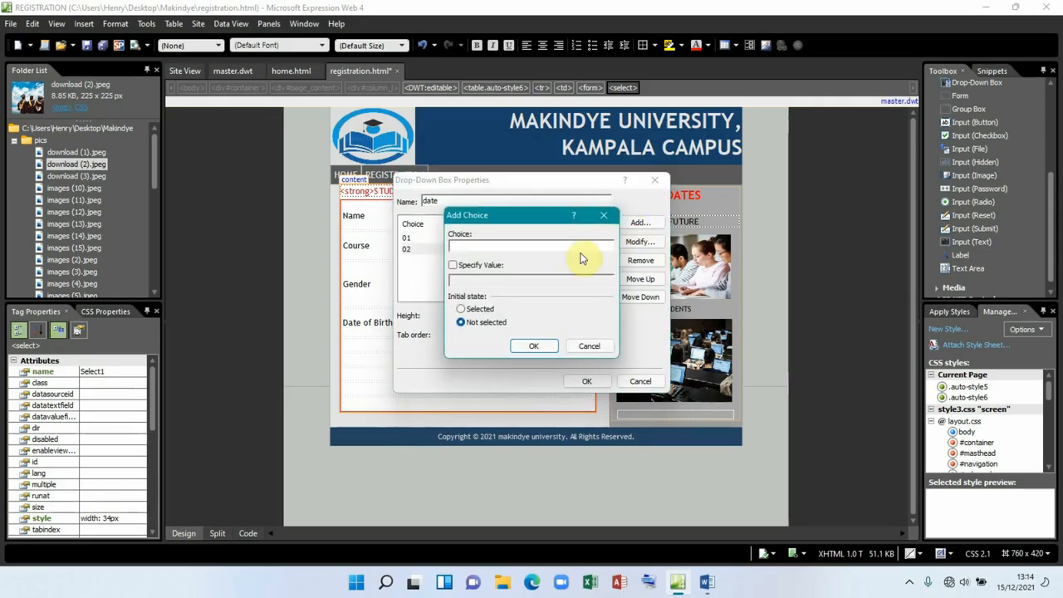
{"action": "left_click", "coordinate": [453, 265]}
{"action": "left_click", "coordinate": [534, 346]}
{"action": "left_click", "coordinate": [638, 223]}
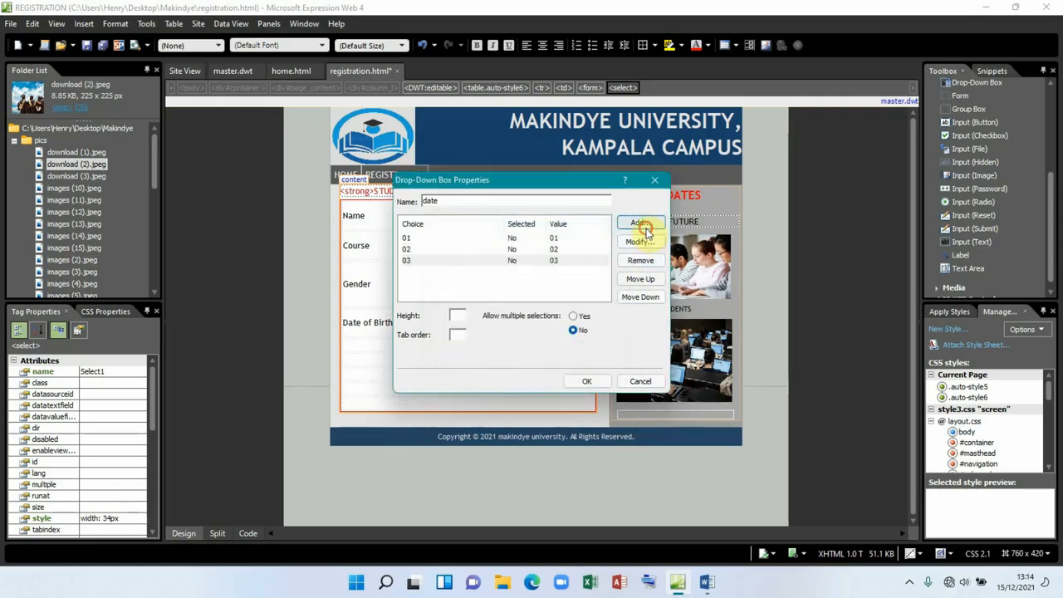
{"action": "type", "text": "03"}
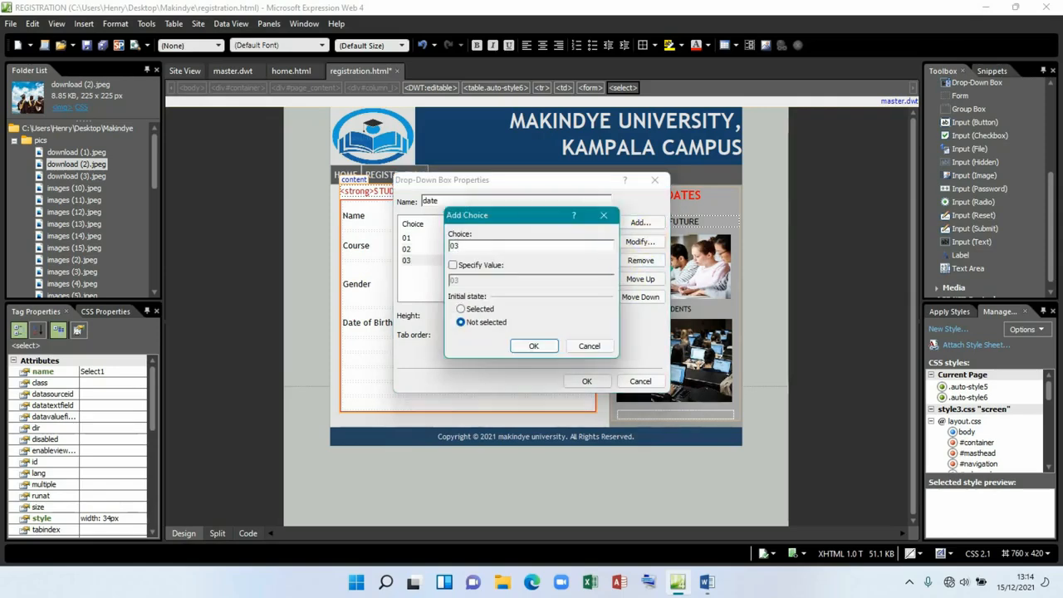
{"action": "left_click", "coordinate": [453, 265]}
{"action": "left_click", "coordinate": [533, 345]}
Step: Add day choices 05, 06 and 07 with specified values
{"action": "left_click", "coordinate": [633, 224]}
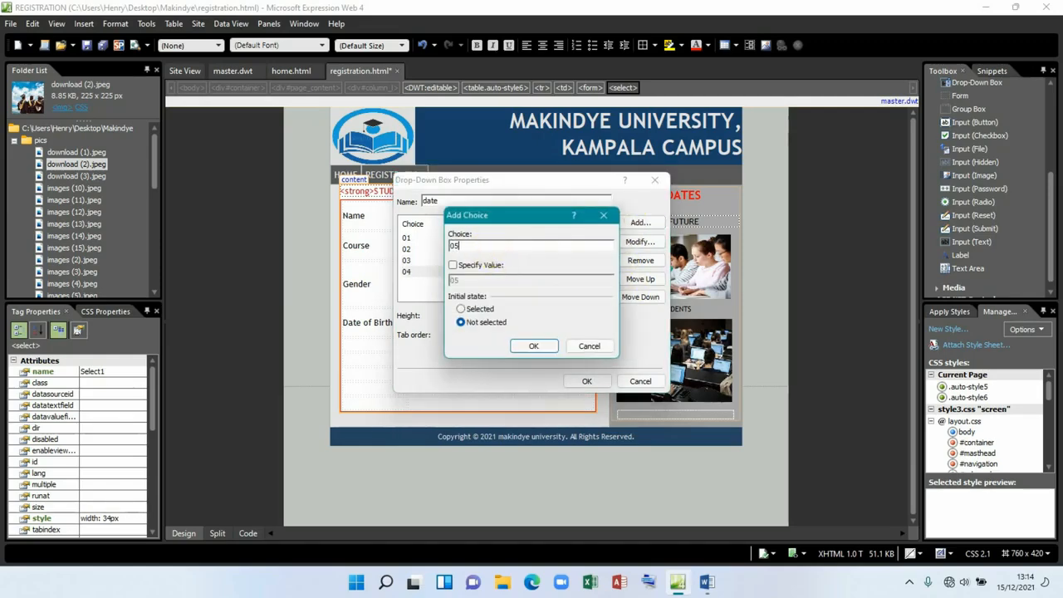
{"action": "type", "text": "05"}
{"action": "left_click", "coordinate": [476, 266]}
{"action": "left_click", "coordinate": [534, 346]}
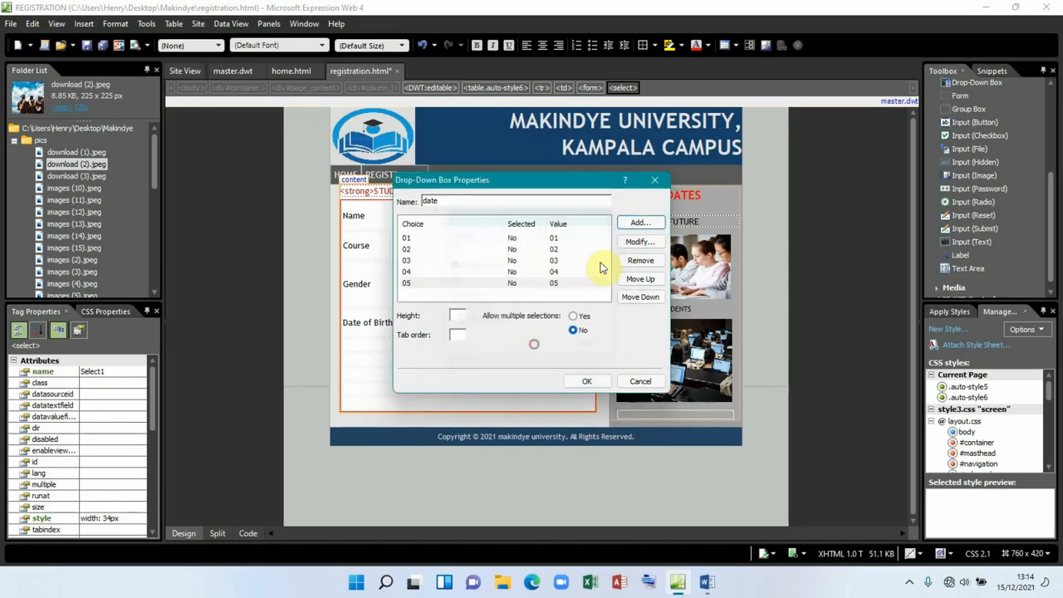
{"action": "left_click", "coordinate": [635, 222]}
{"action": "type", "text": "06"}
{"action": "left_click", "coordinate": [452, 265]}
{"action": "left_click", "coordinate": [534, 345]}
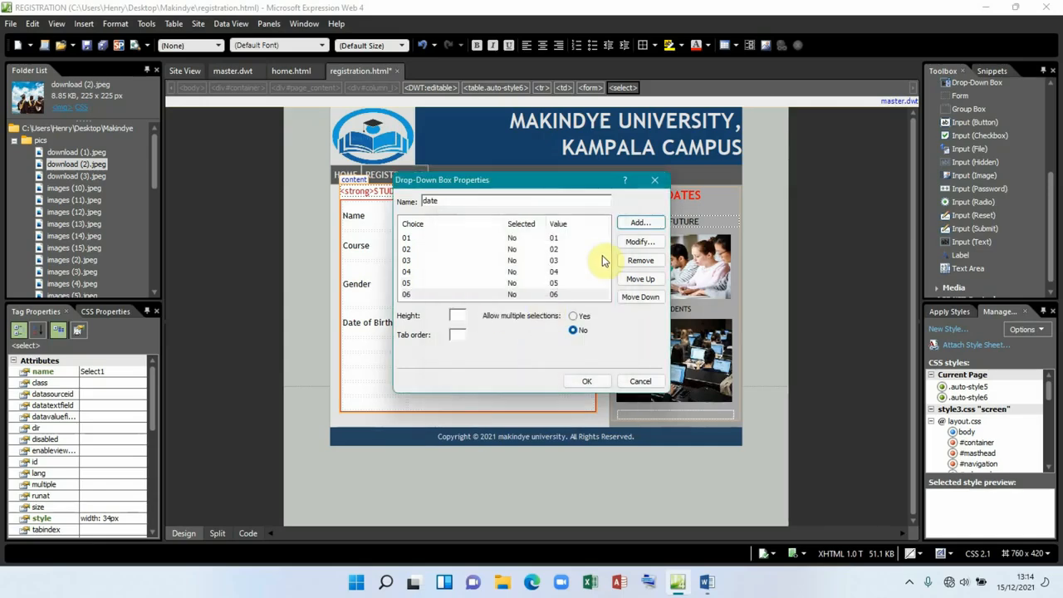
{"action": "left_click", "coordinate": [627, 223]}
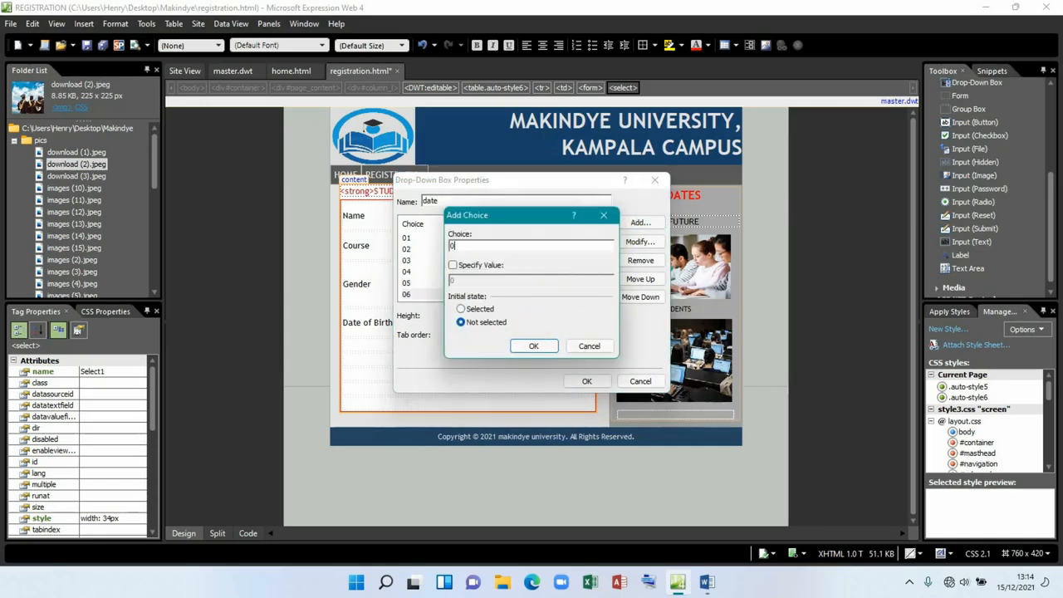
{"action": "left_click", "coordinate": [453, 265]}
{"action": "left_click", "coordinate": [534, 345]}
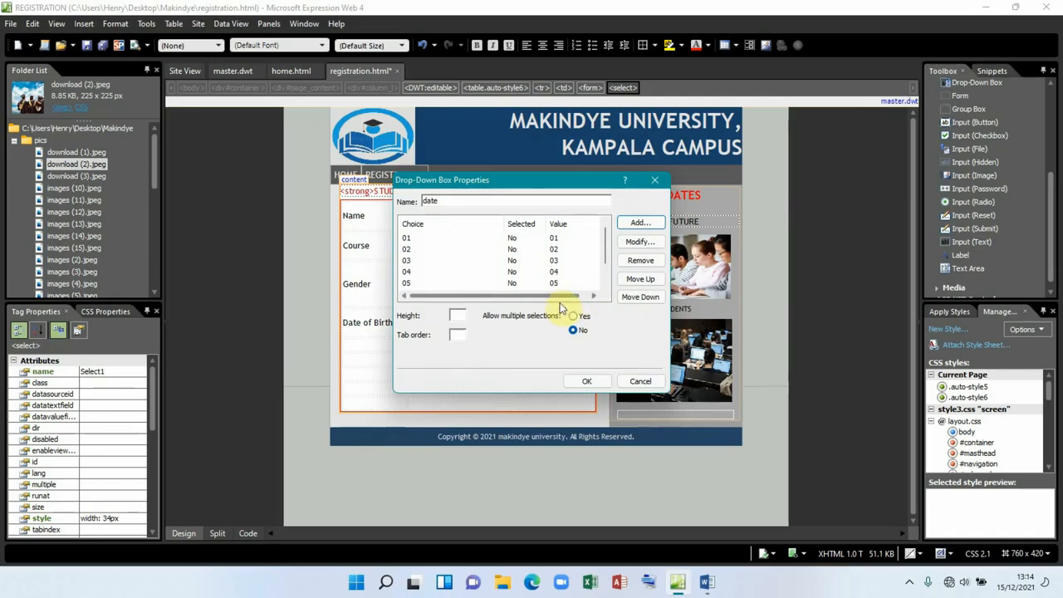
Step: Add day choices 28, 29, 30 and 31 with matching values and apply the drop-down settings
{"action": "left_click", "coordinate": [638, 226]}
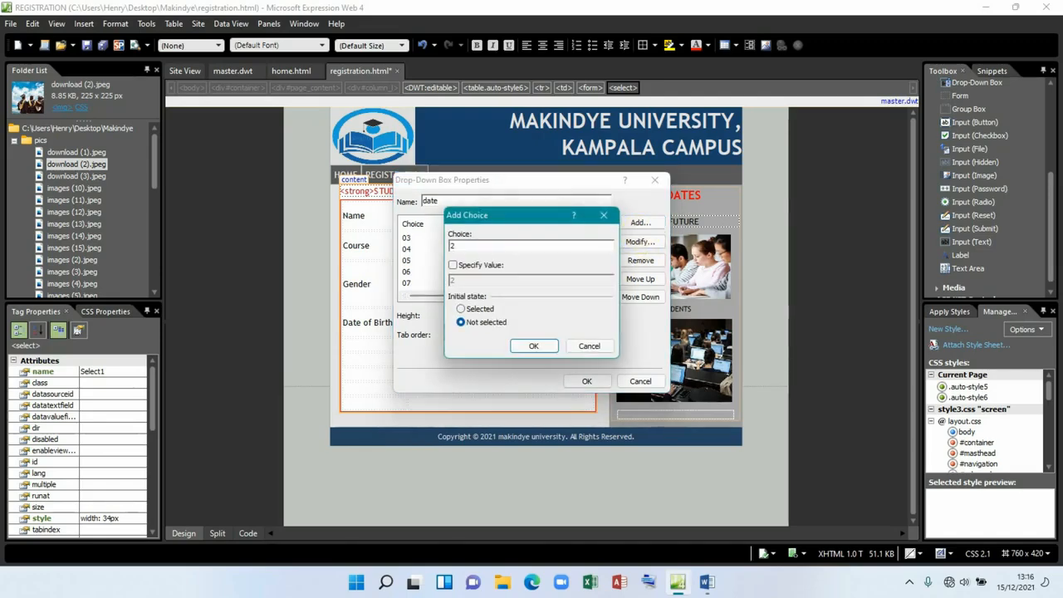
{"action": "left_click", "coordinate": [488, 268]}
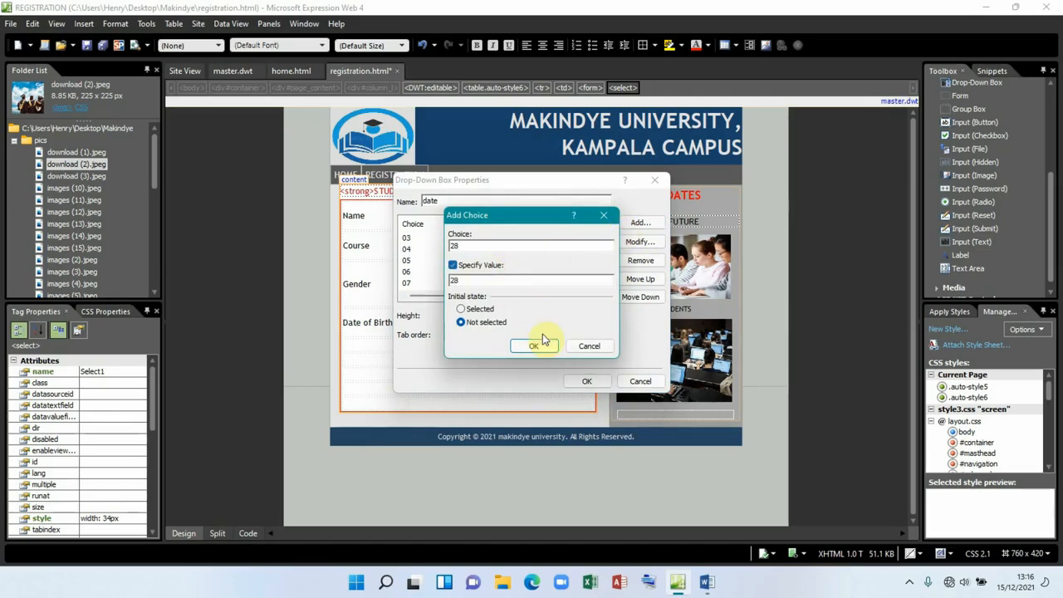
{"action": "left_click", "coordinate": [538, 344]}
{"action": "left_click", "coordinate": [638, 224]}
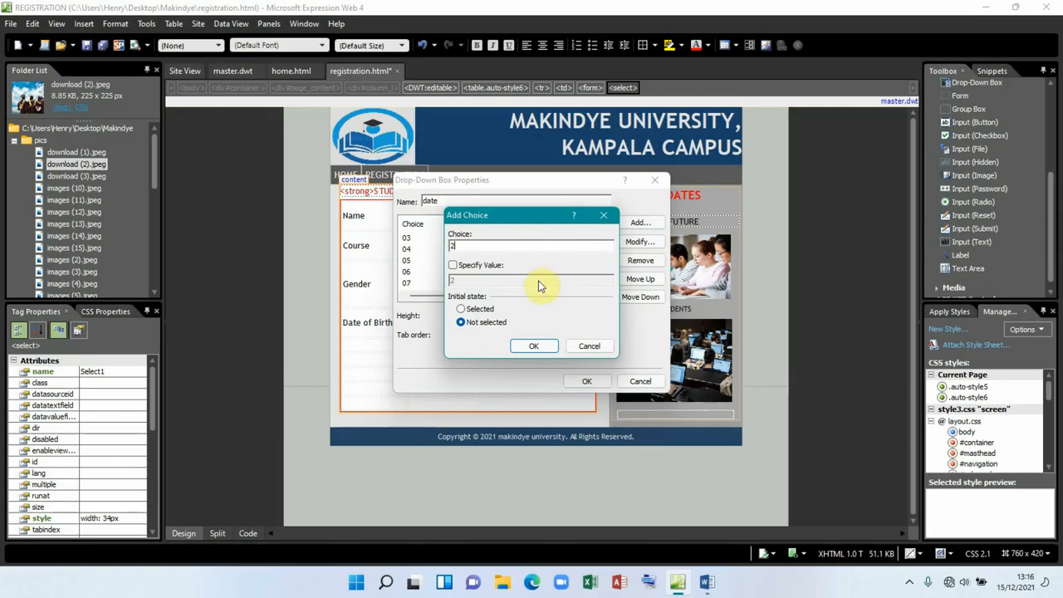
{"action": "left_click", "coordinate": [481, 271]}
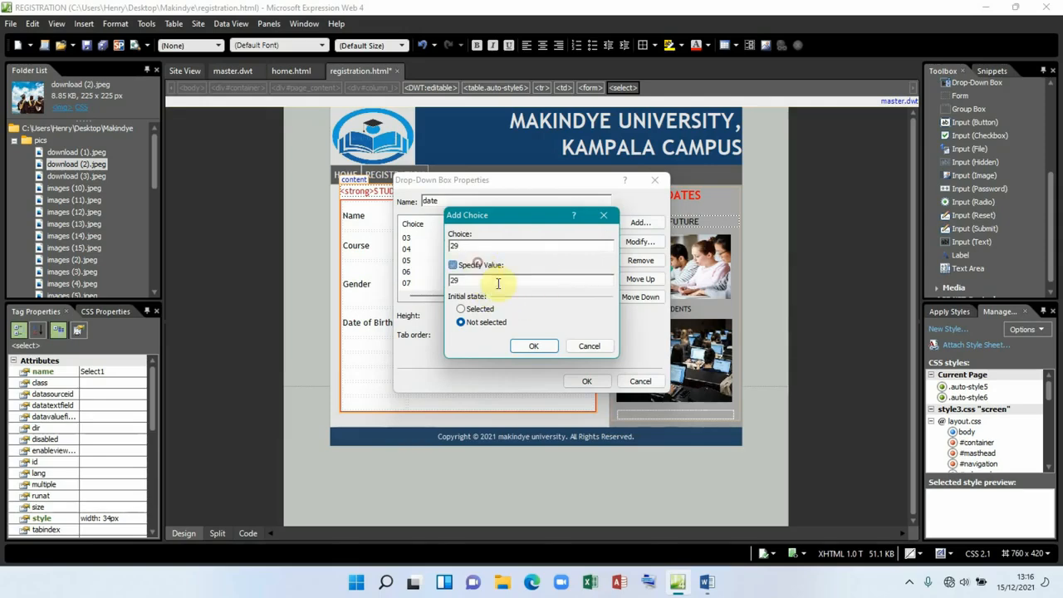
{"action": "left_click", "coordinate": [536, 347]}
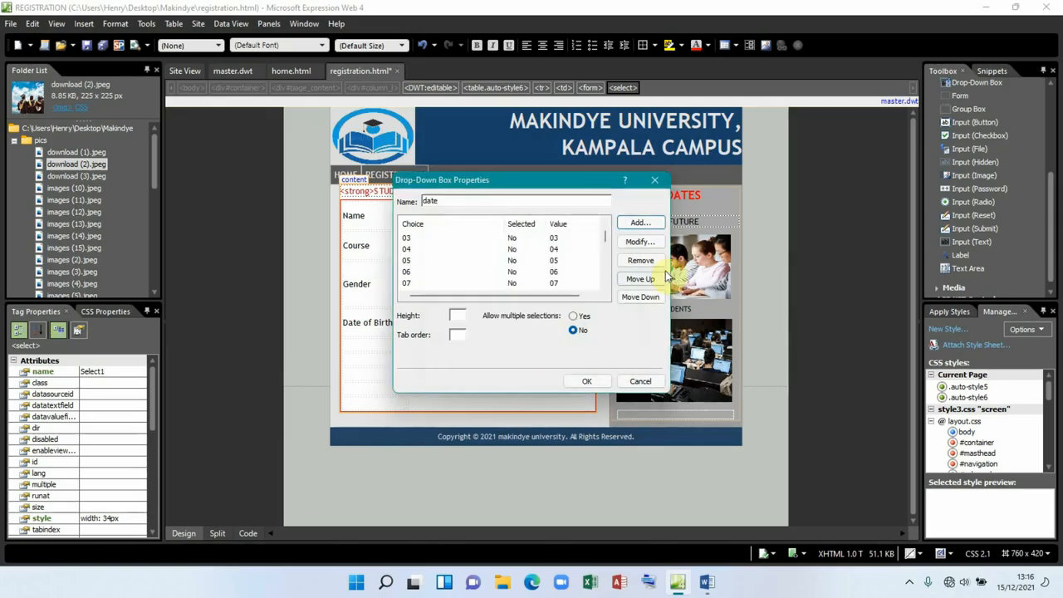
{"action": "left_click", "coordinate": [637, 224]}
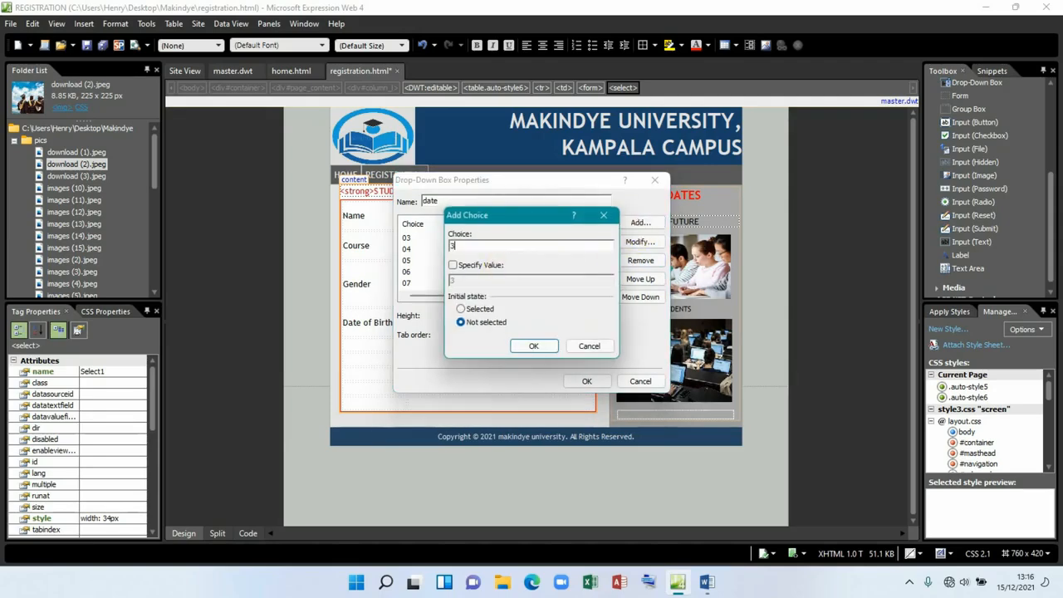
{"action": "left_click", "coordinate": [463, 266]}
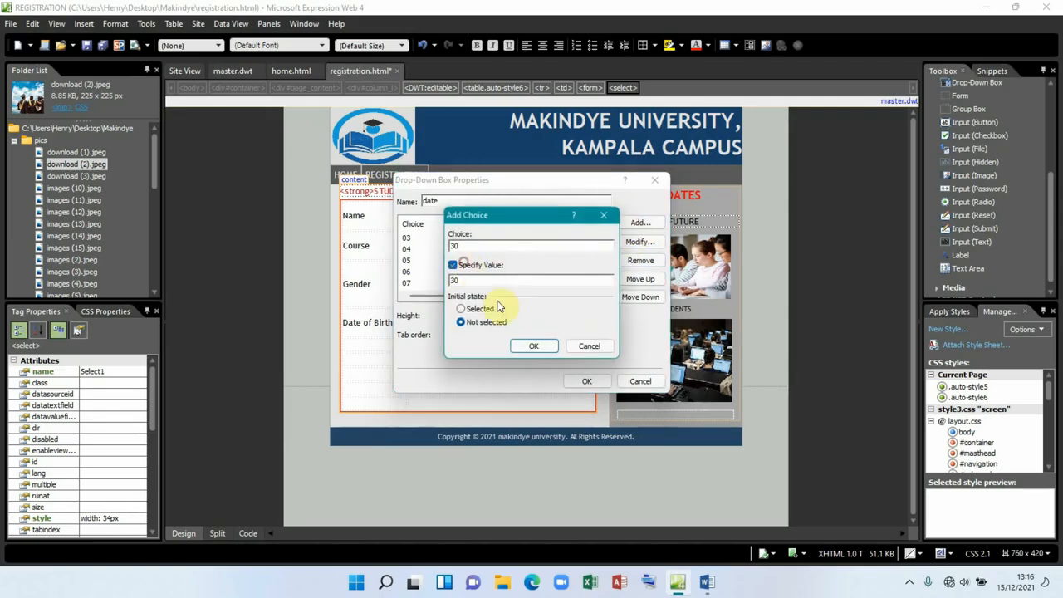
{"action": "left_click", "coordinate": [532, 345]}
{"action": "left_click", "coordinate": [625, 230]}
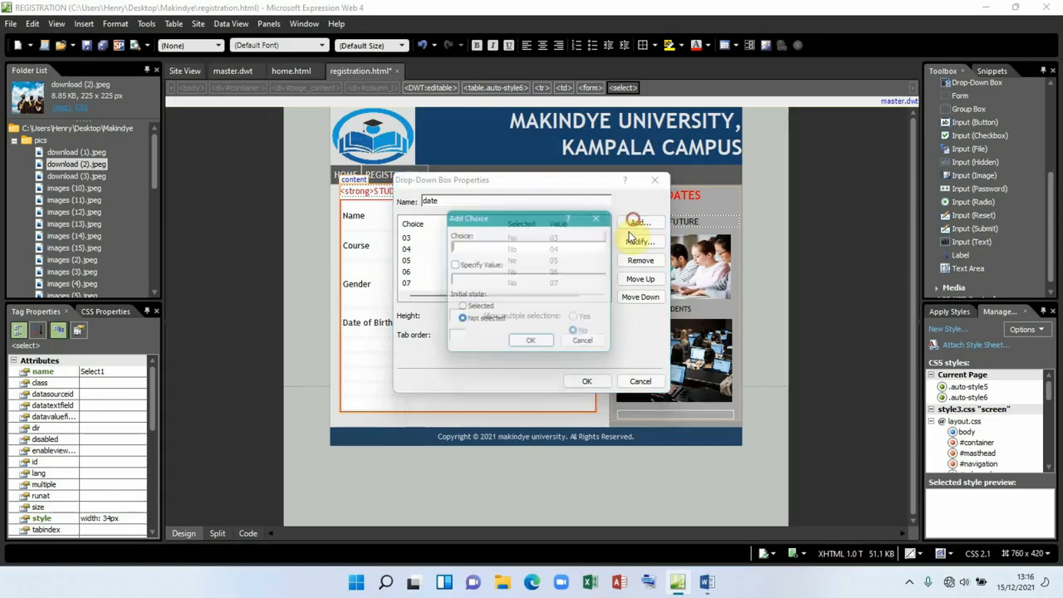
{"action": "type", "text": "3"}
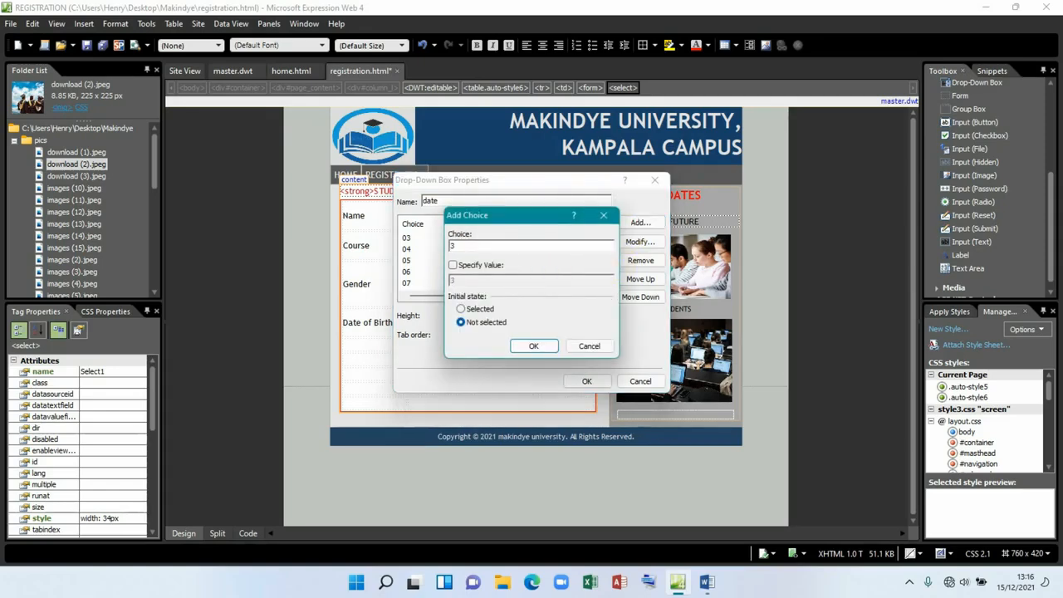
{"action": "type", "text": "1"}
{"action": "left_click", "coordinate": [469, 266]}
{"action": "left_click", "coordinate": [535, 345]}
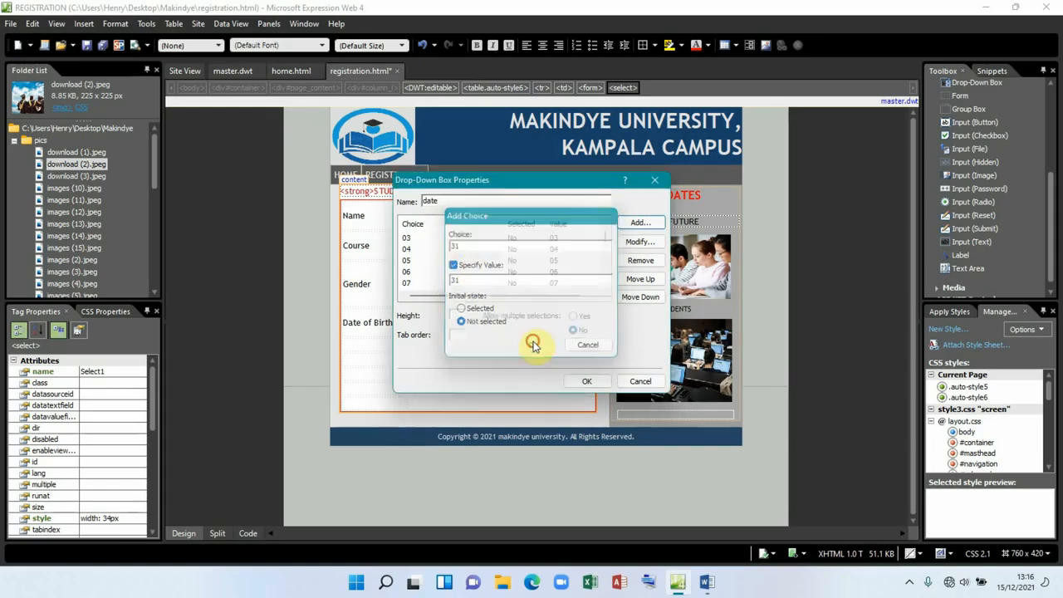
{"action": "left_click", "coordinate": [587, 381]}
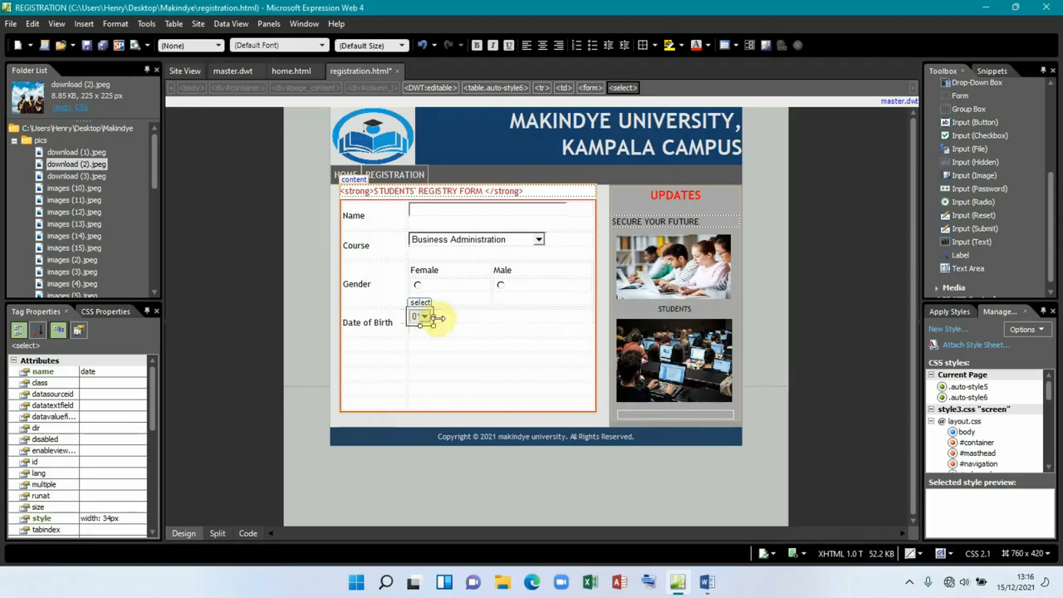
Step: Narrow the date drop-down slightly and drop a new Drop-Down Box to its right
{"action": "left_click_drag", "start_coordinate": [436, 317], "coordinate": [442, 316]}
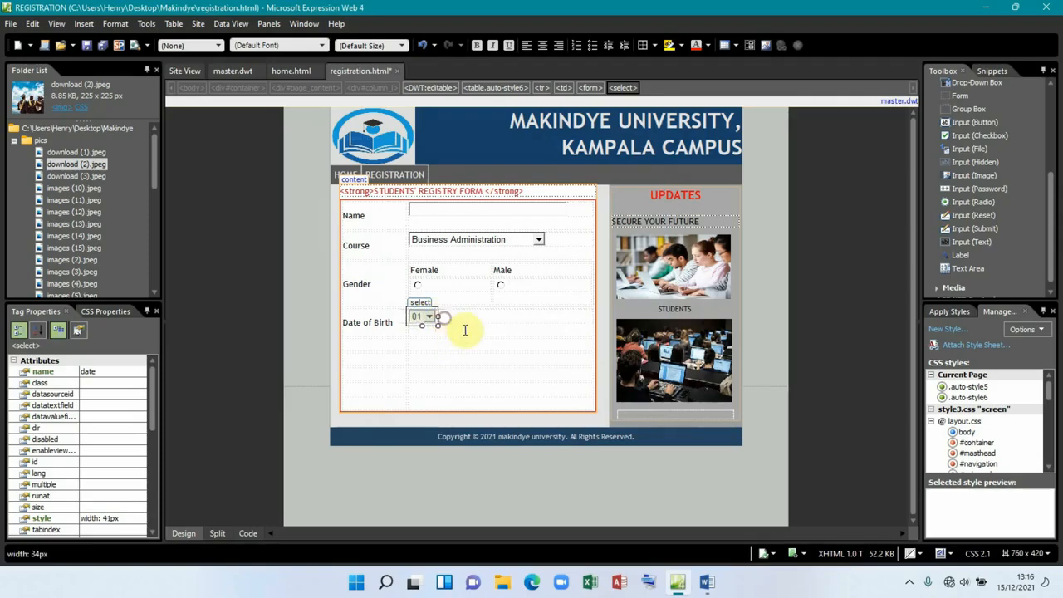
{"action": "left_click", "coordinate": [466, 318]}
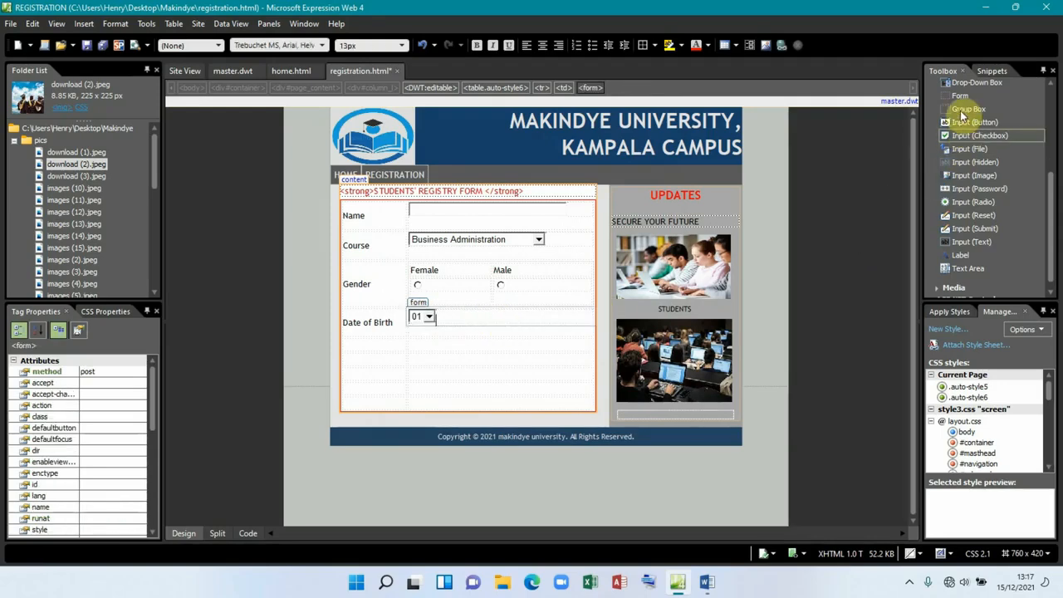
{"action": "left_click_drag", "start_coordinate": [965, 87], "coordinate": [452, 317]}
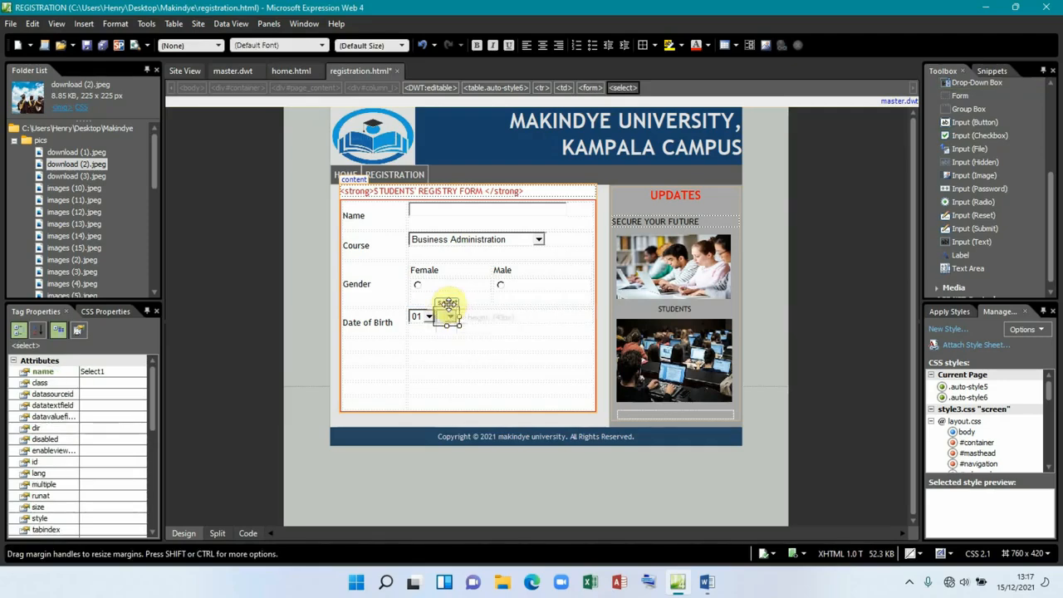
Step: Rename the new drop-down to month and remove its empty placeholder choice
{"action": "double_click", "coordinate": [446, 307]}
{"action": "double_click", "coordinate": [462, 200]}
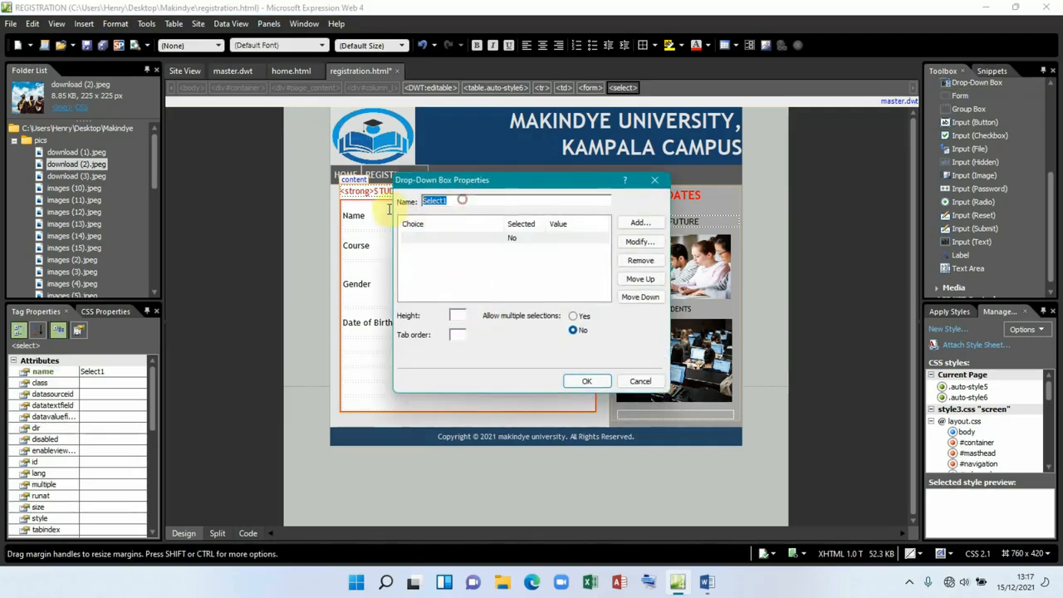
{"action": "type", "text": "month"}
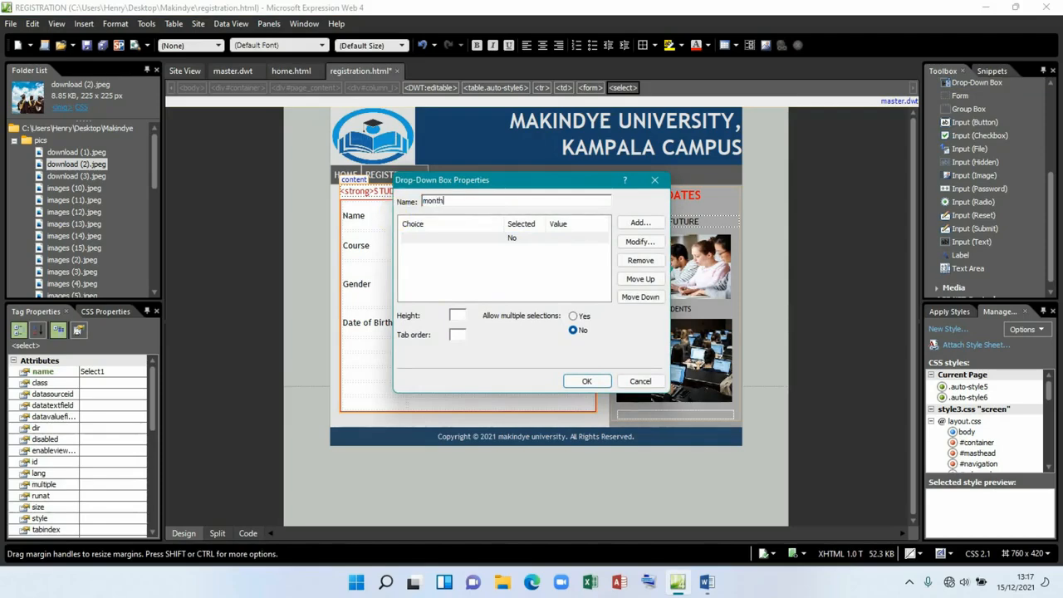
{"action": "left_click", "coordinate": [486, 238]}
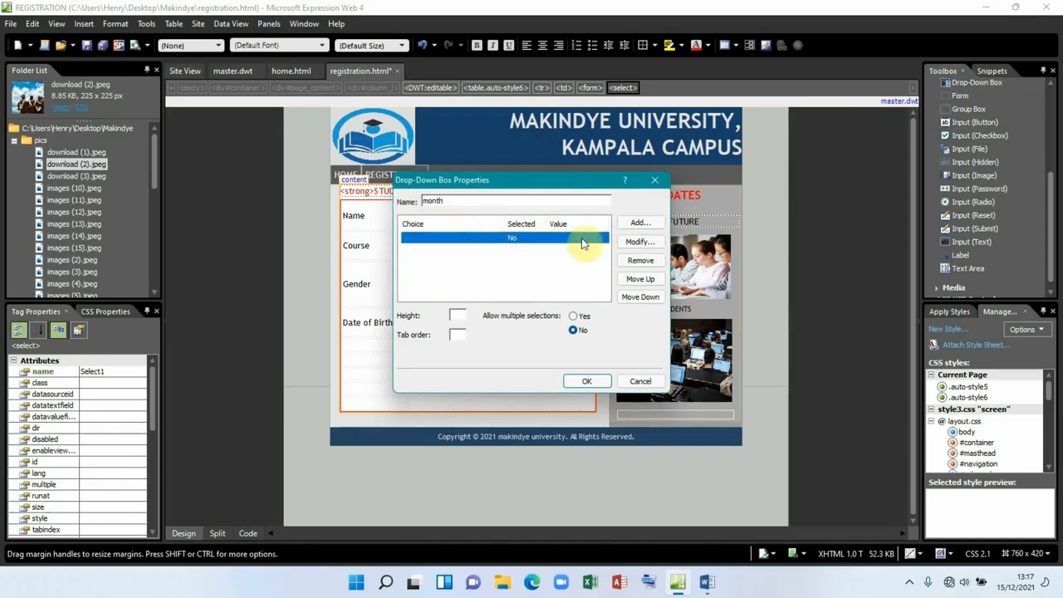
{"action": "left_click", "coordinate": [641, 260]}
Step: Add month choices Jan, Feb, Mar and Apr with matching values
{"action": "left_click", "coordinate": [640, 224]}
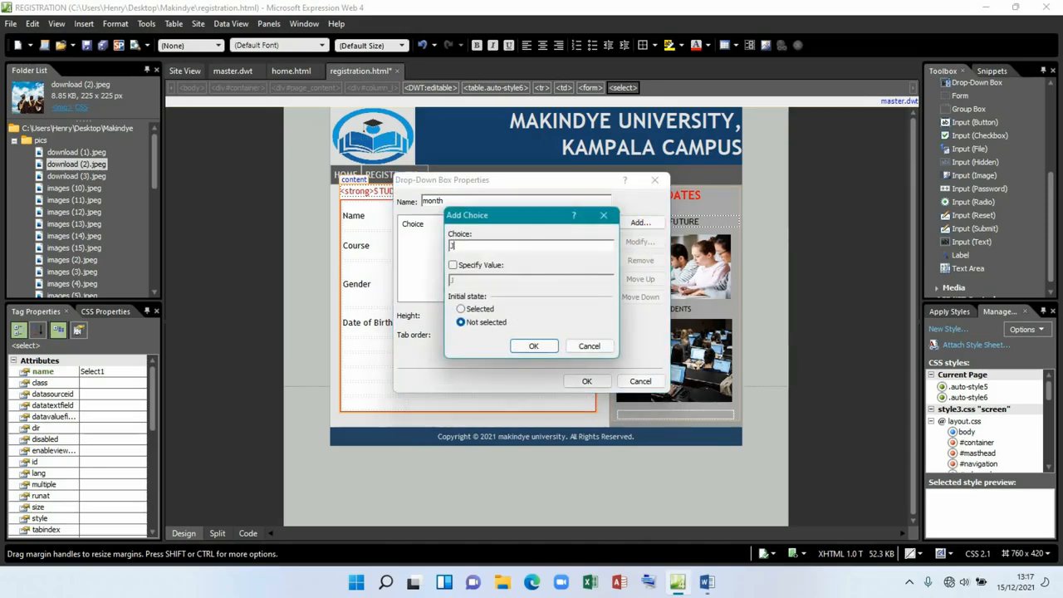
{"action": "left_click", "coordinate": [484, 265]}
{"action": "left_click", "coordinate": [533, 346]}
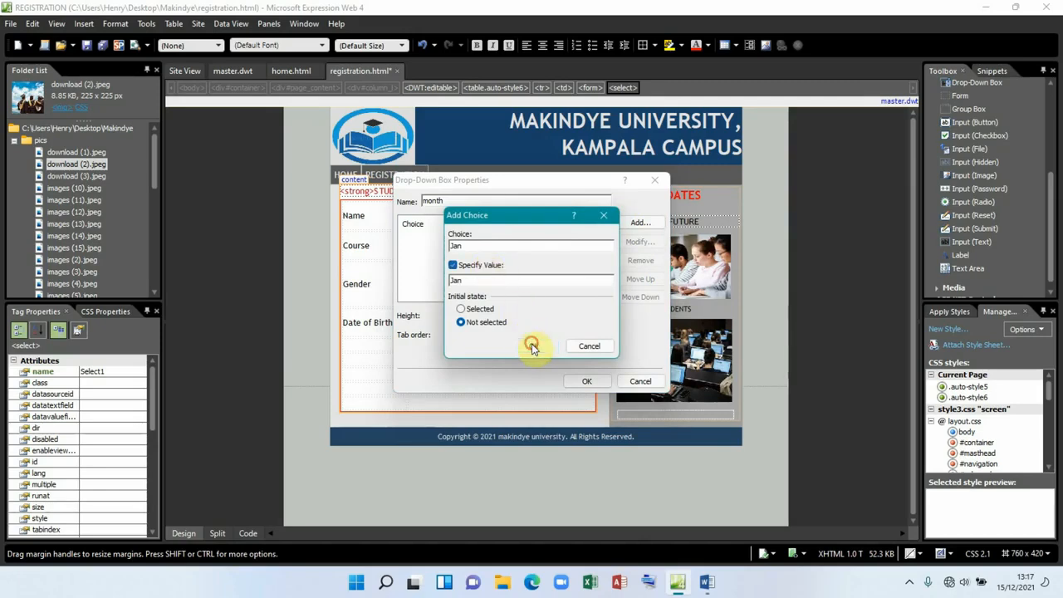
{"action": "left_click", "coordinate": [637, 223]}
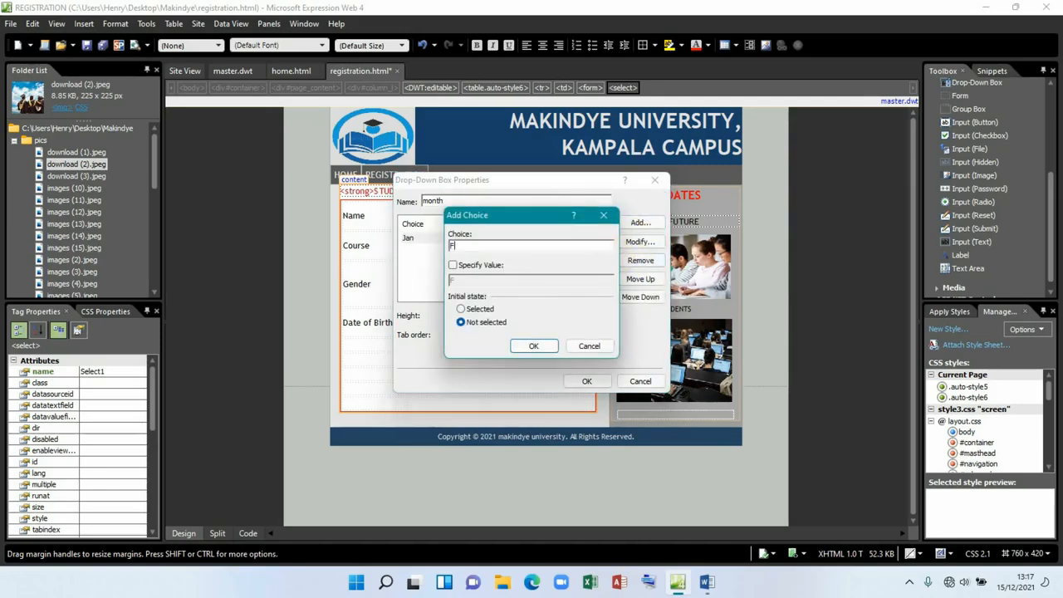
{"action": "left_click", "coordinate": [486, 265]}
{"action": "left_click", "coordinate": [533, 346]}
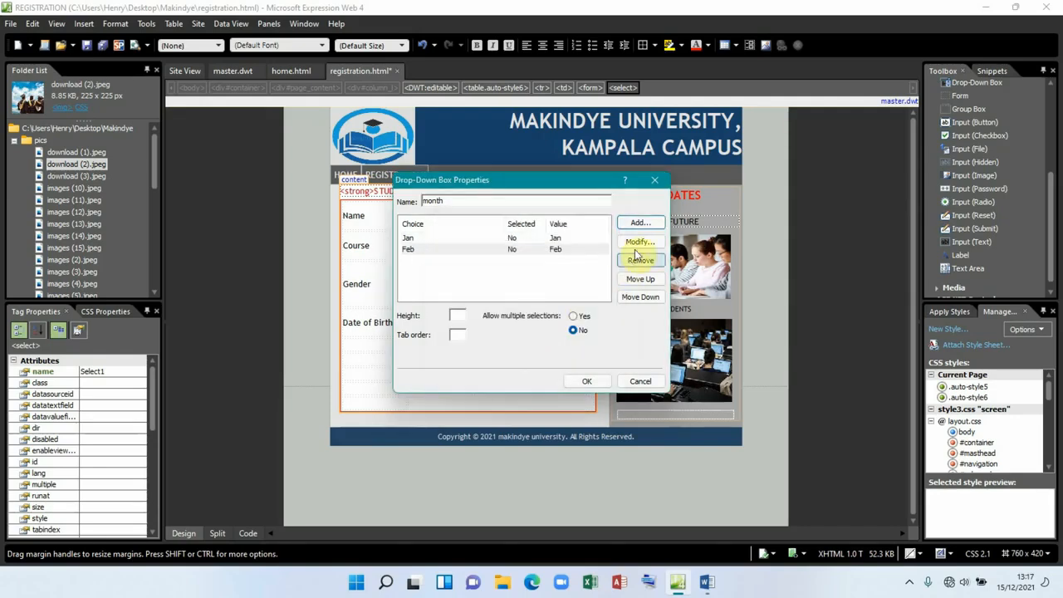
{"action": "left_click", "coordinate": [637, 222]}
{"action": "type", "text": "ma"}
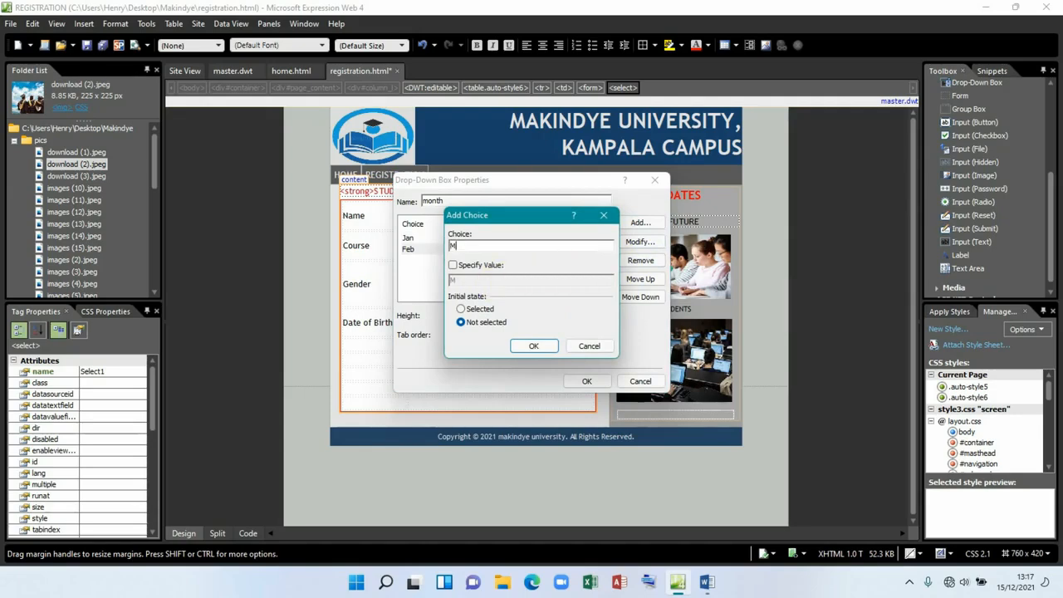
{"action": "type", "text": "r"}
{"action": "left_click", "coordinate": [452, 265]}
{"action": "left_click", "coordinate": [526, 346]}
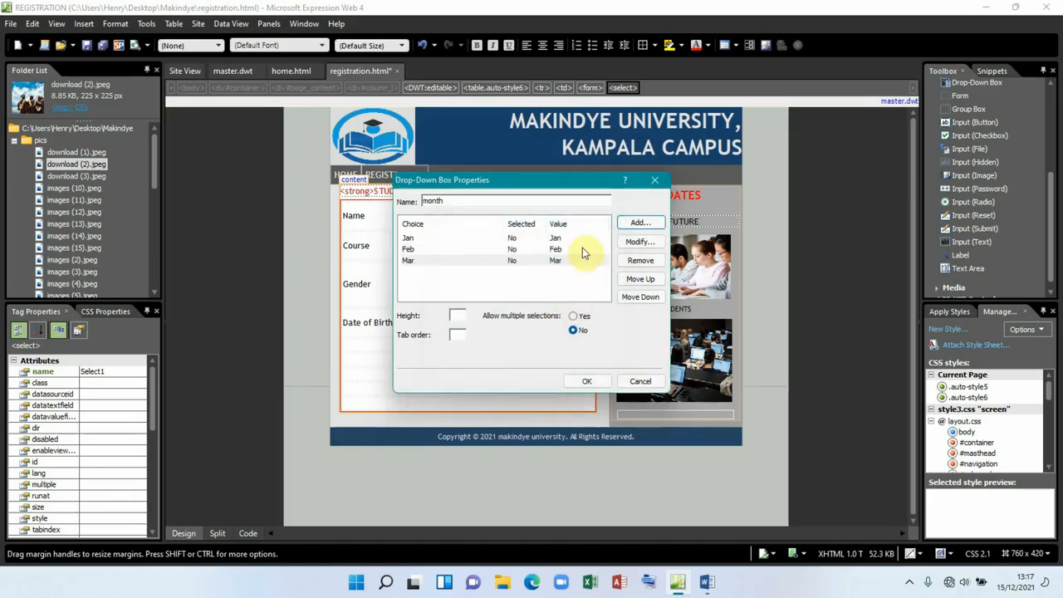
{"action": "left_click", "coordinate": [640, 224]}
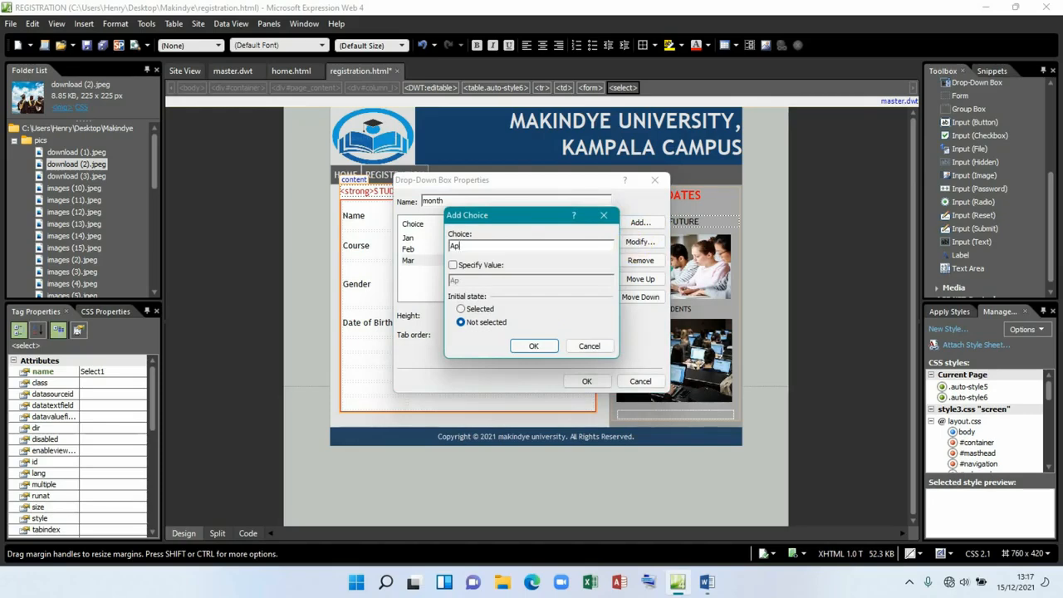
{"action": "left_click", "coordinate": [452, 265]}
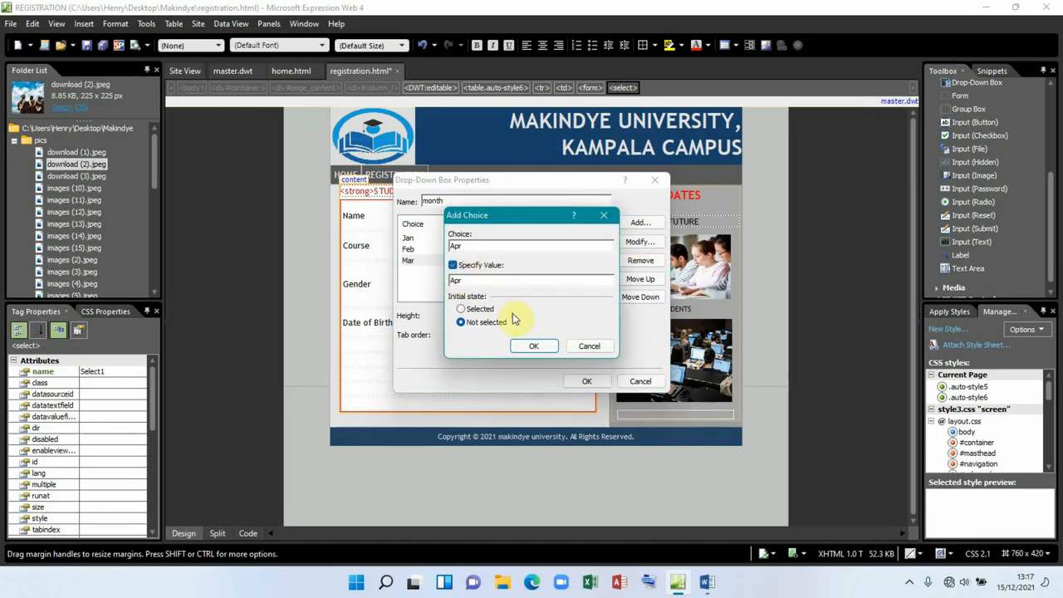
{"action": "left_click", "coordinate": [533, 347]}
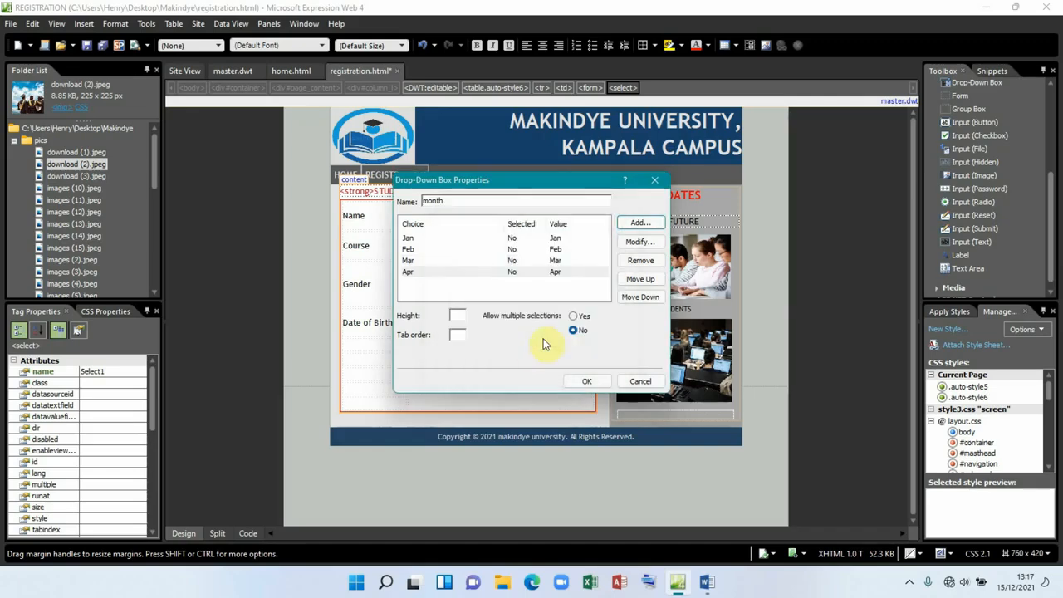
Step: Add month choices May, Jun and Jul with matching values
{"action": "left_click", "coordinate": [637, 223]}
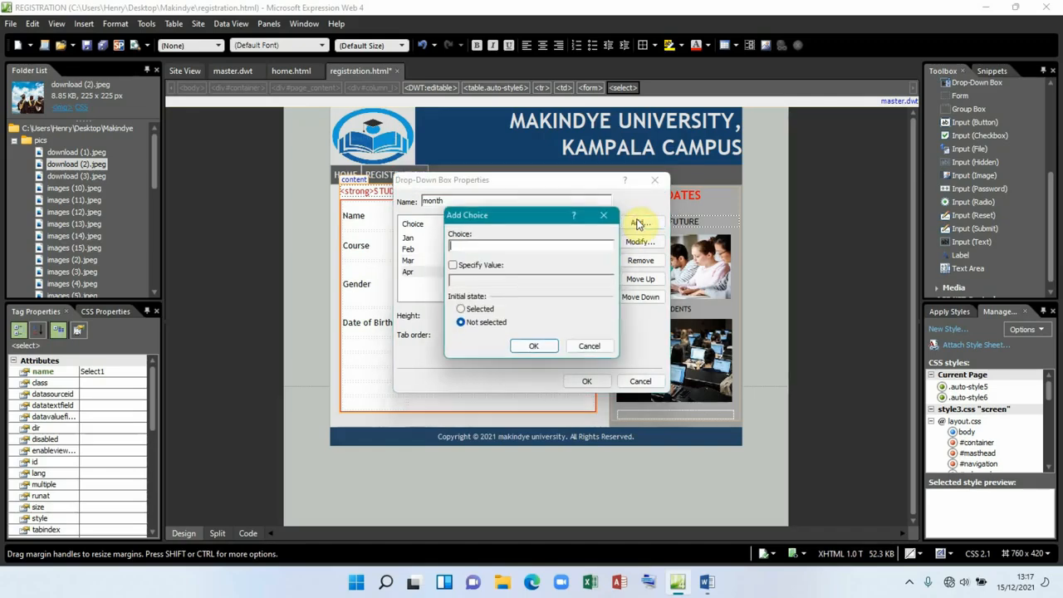
{"action": "type", "text": "May"}
{"action": "left_click", "coordinate": [453, 265]}
{"action": "left_click", "coordinate": [528, 345]}
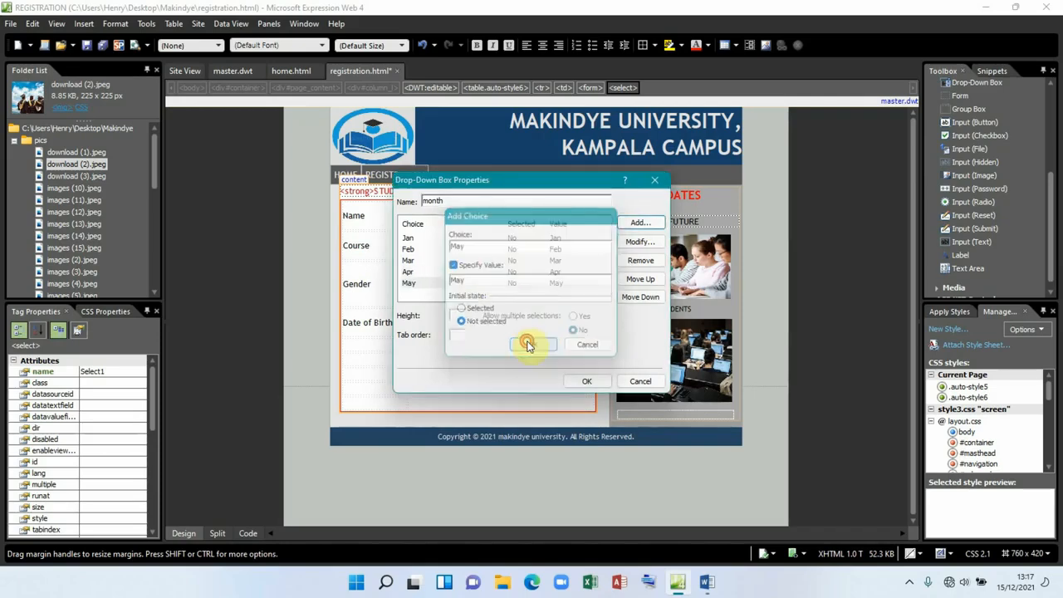
{"action": "left_click", "coordinate": [639, 224]}
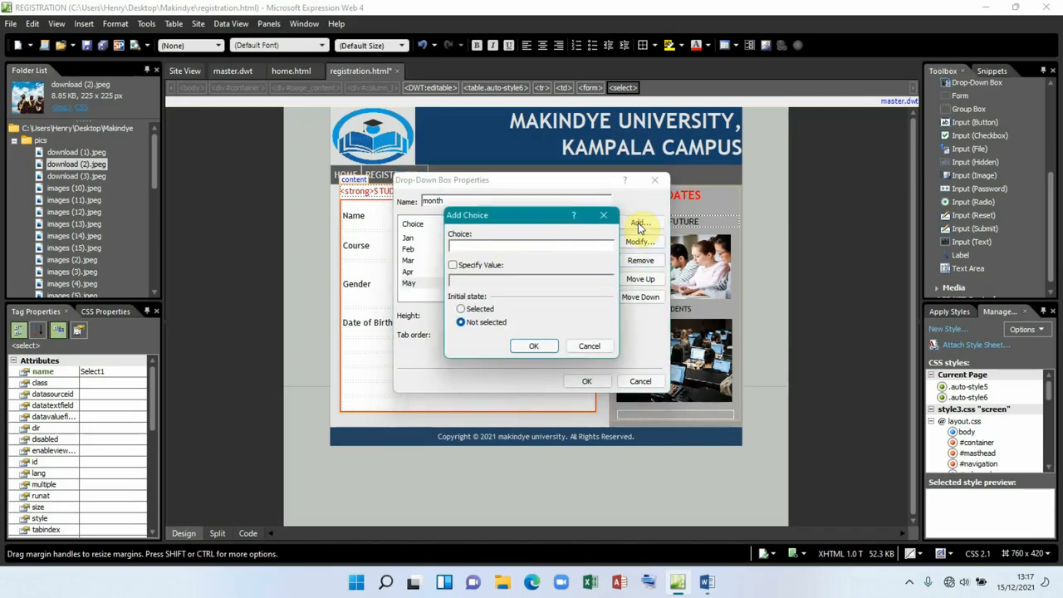
{"action": "type", "text": "Jun"}
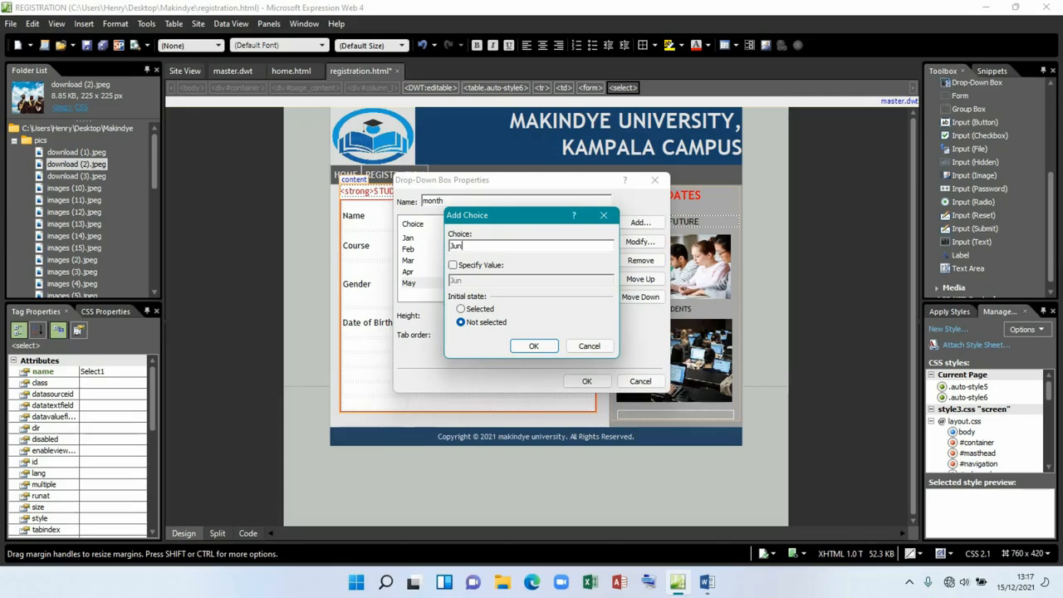
{"action": "left_click", "coordinate": [465, 265]}
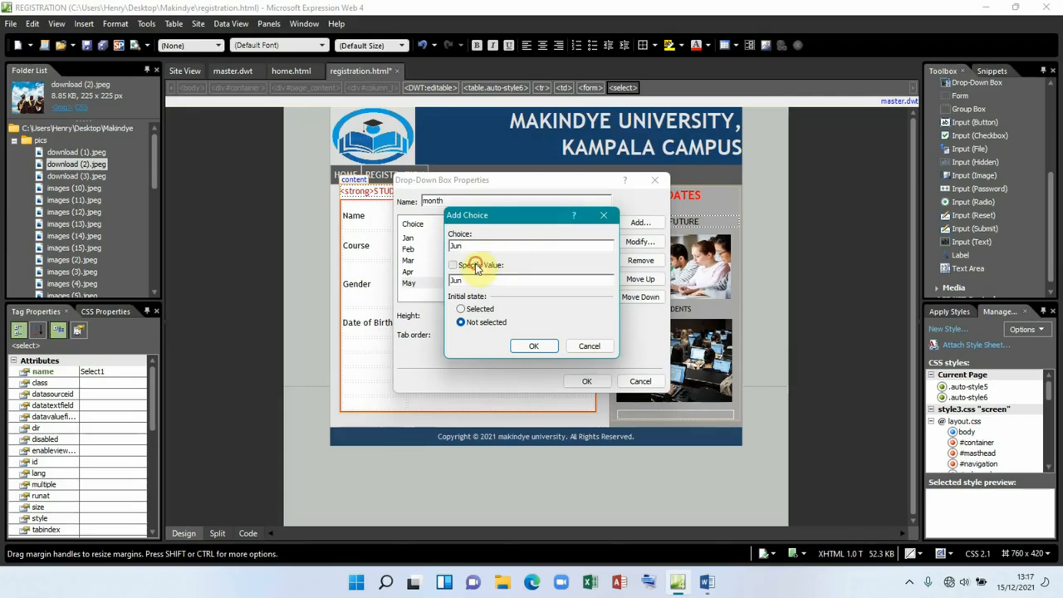
{"action": "left_click", "coordinate": [535, 346]}
{"action": "left_click", "coordinate": [640, 223]}
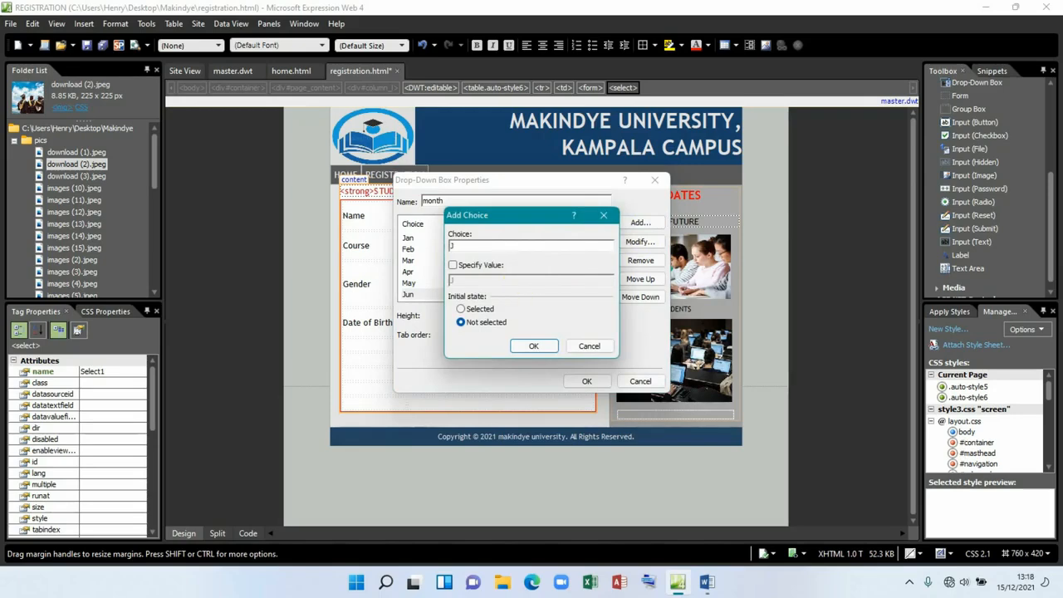
{"action": "left_click", "coordinate": [466, 265]}
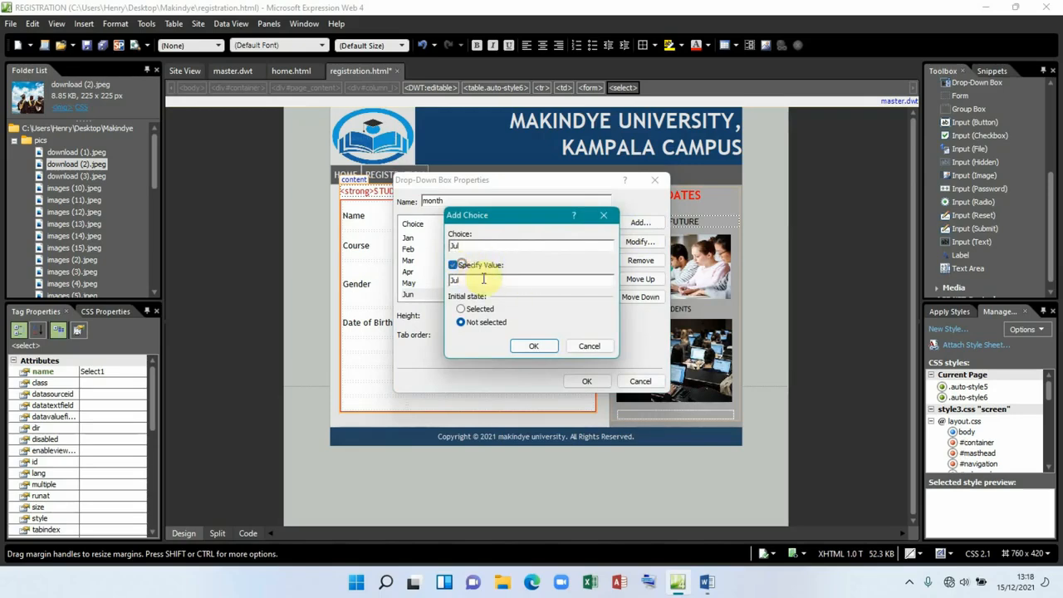
{"action": "left_click", "coordinate": [533, 346]}
Step: Finish the month choices through Dec, apply them, and place a third drop-down beside the month list
{"action": "scroll", "coordinate": [586, 272], "scroll_direction": "down", "scroll_amount": 1}
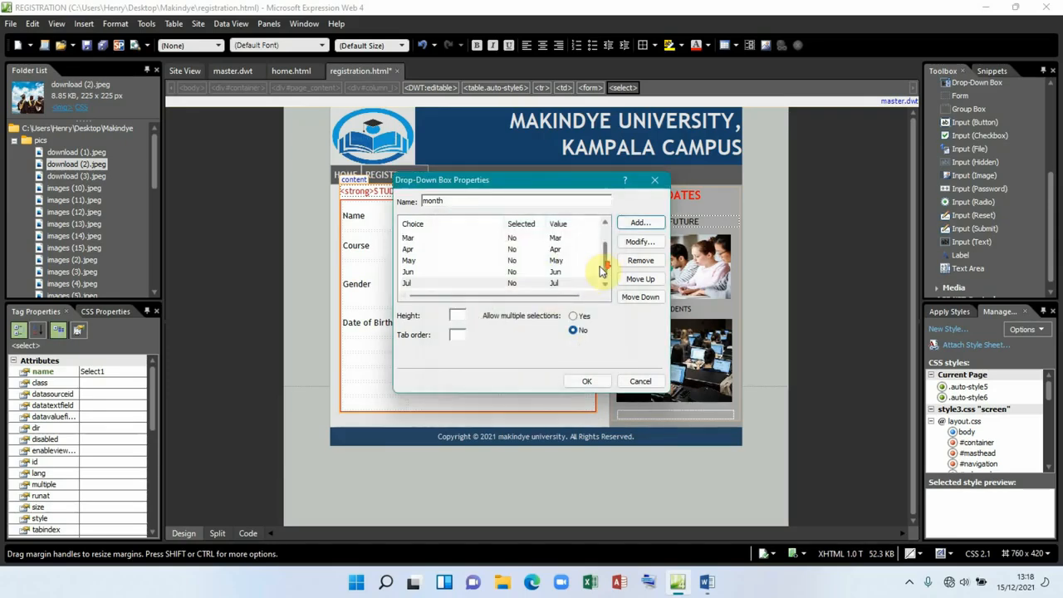
{"action": "left_click", "coordinate": [638, 226]}
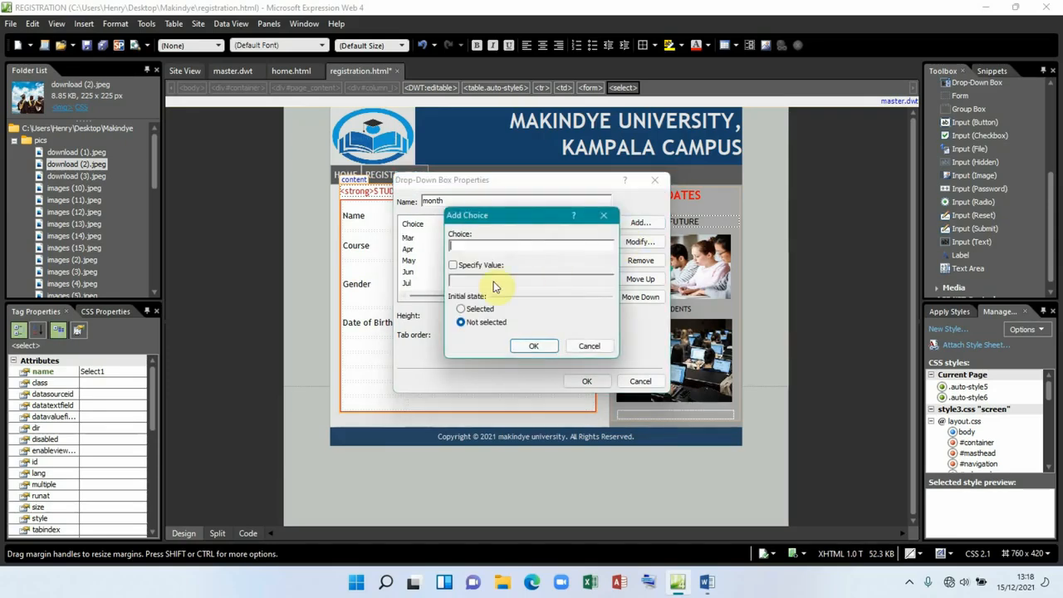
{"action": "type", "text": "A"}
{"action": "left_click", "coordinate": [461, 265]}
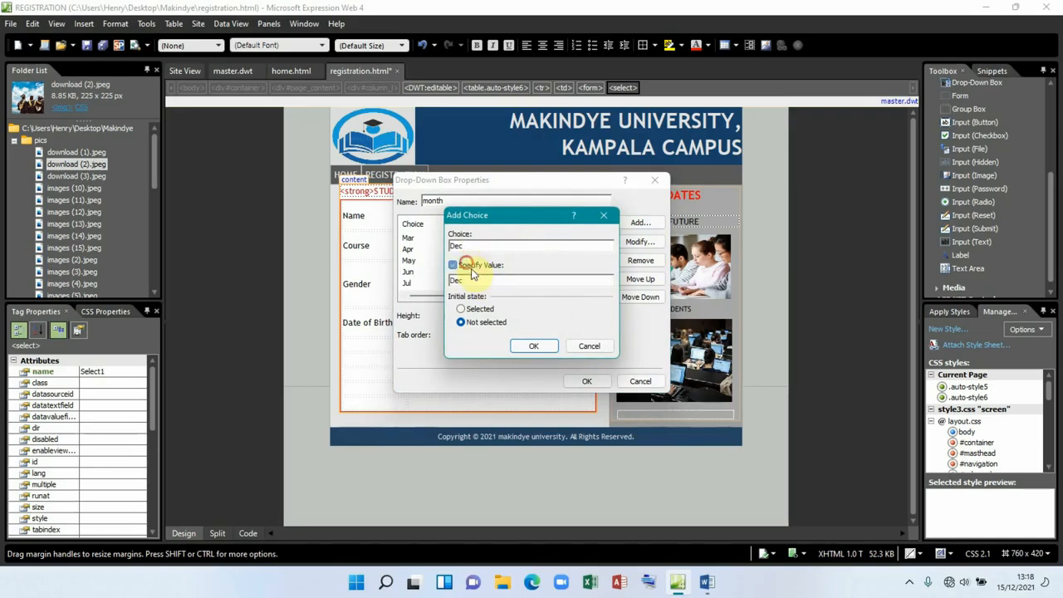
{"action": "left_click", "coordinate": [534, 346]}
{"action": "scroll", "coordinate": [540, 278], "scroll_direction": "up", "scroll_amount": 1}
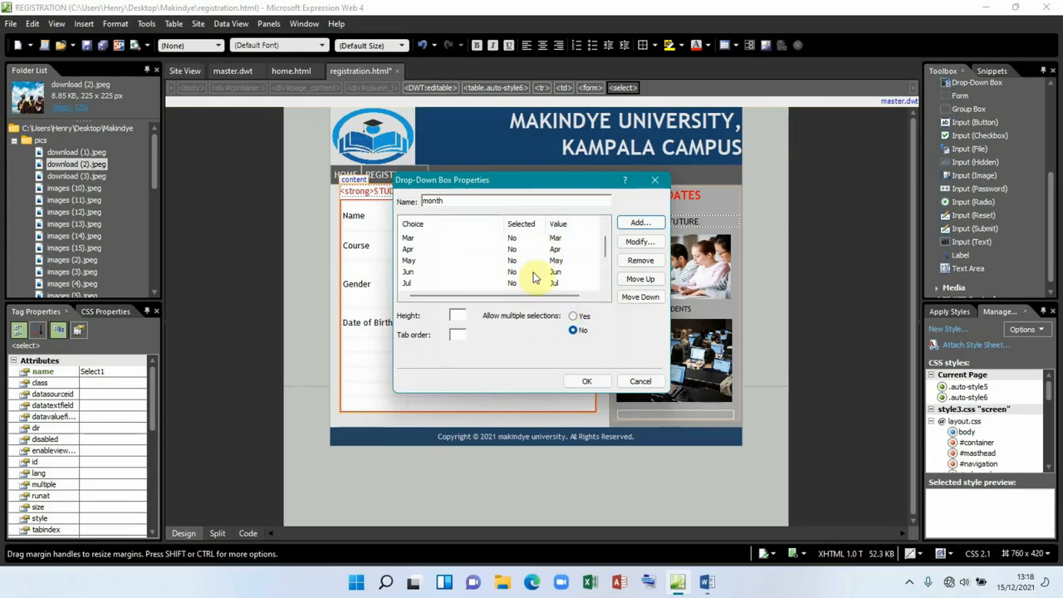
{"action": "scroll", "coordinate": [555, 274], "scroll_direction": "down", "scroll_amount": 3}
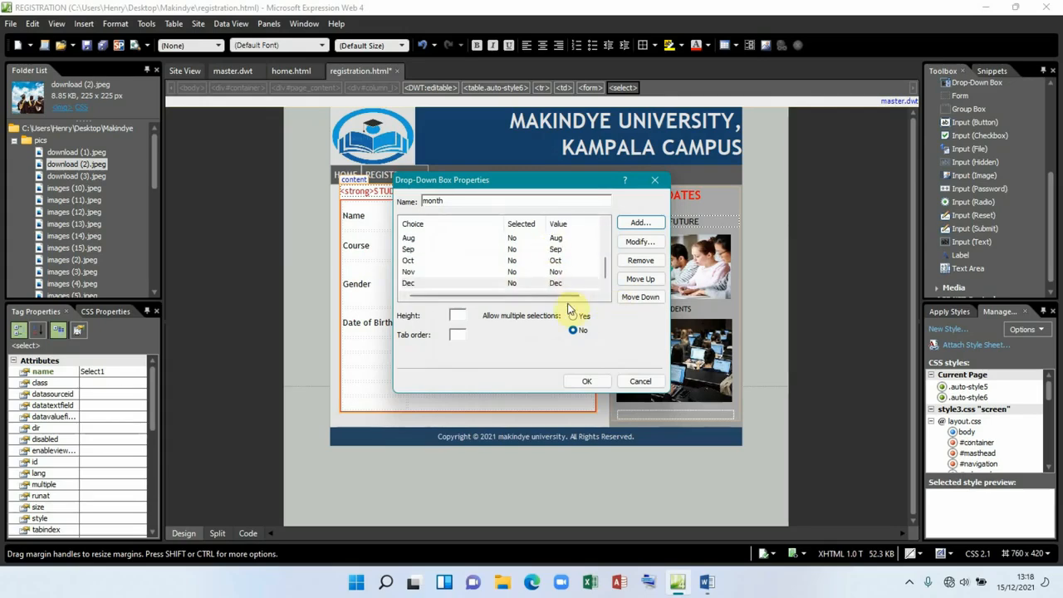
{"action": "left_click", "coordinate": [587, 380]}
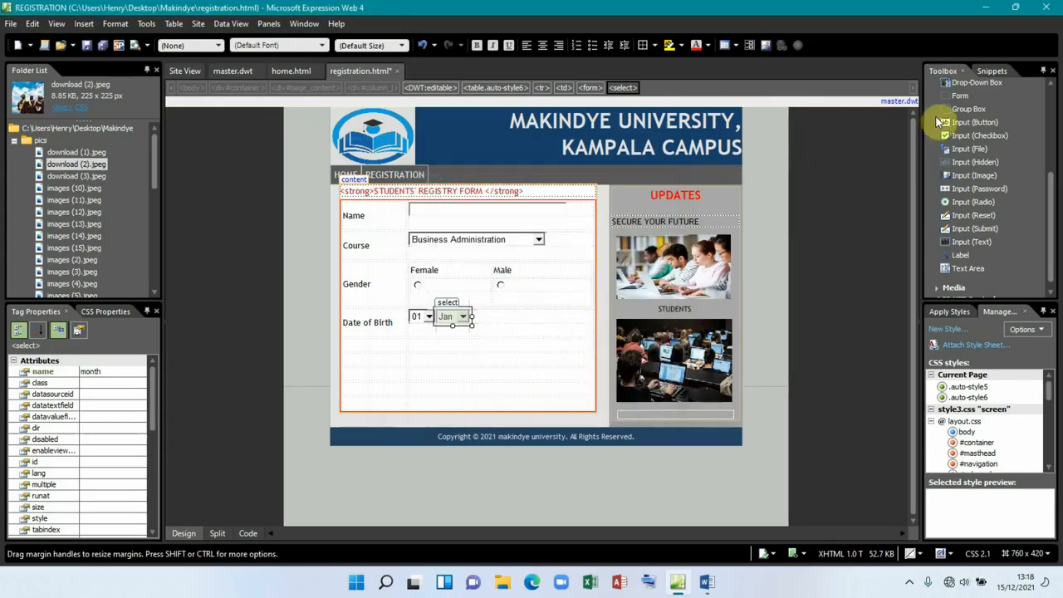
{"action": "left_click_drag", "start_coordinate": [971, 84], "coordinate": [507, 316]}
Step: Rename the third drop-down to year and remove its empty default choice
{"action": "double_click", "coordinate": [481, 303]}
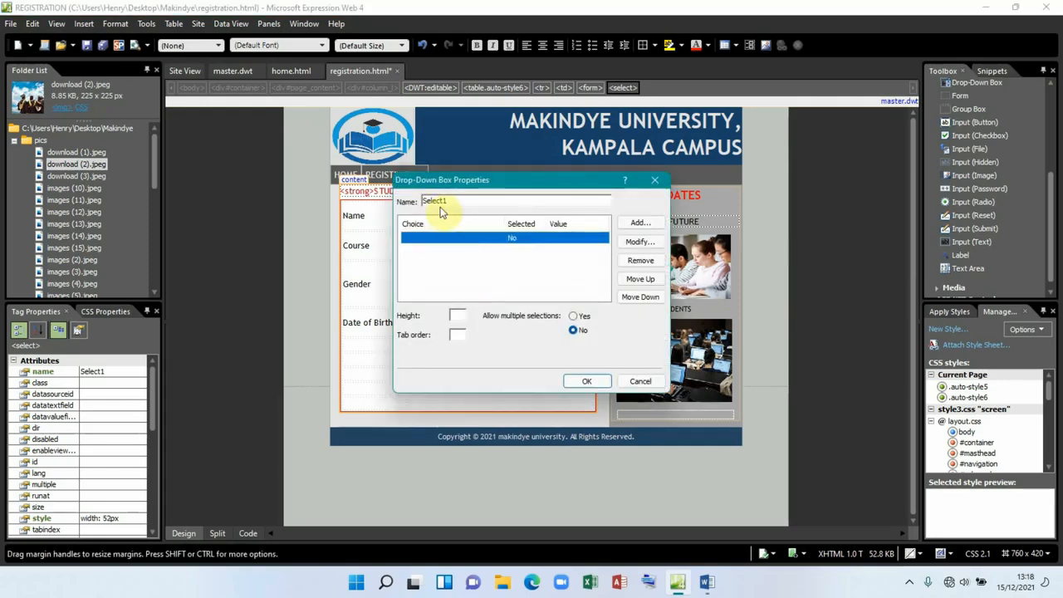
{"action": "left_click_drag", "start_coordinate": [451, 201], "coordinate": [412, 205]}
{"action": "type", "text": "ye"}
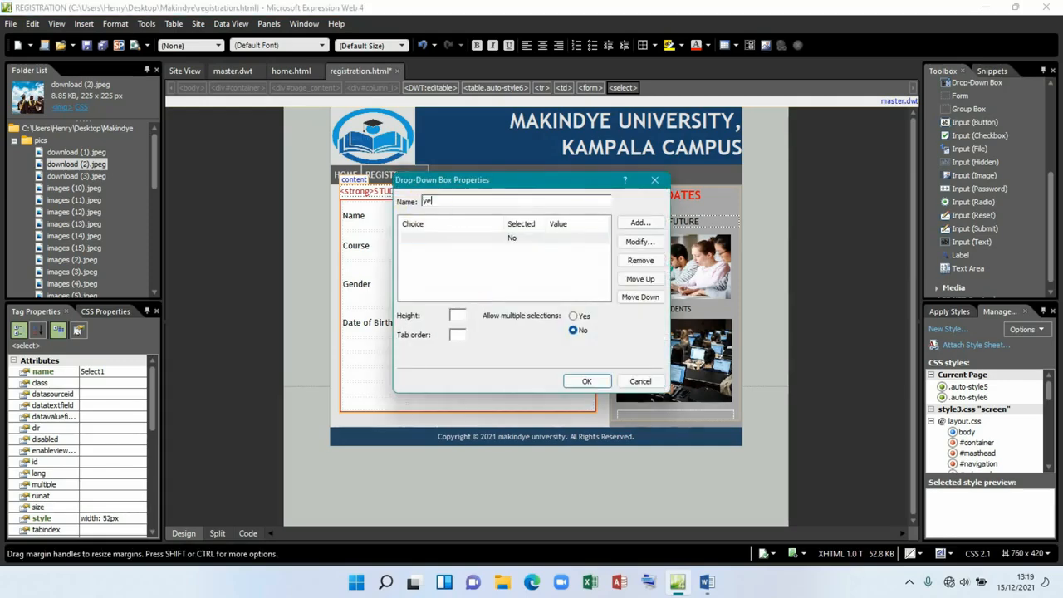
{"action": "type", "text": "ar"}
{"action": "left_click", "coordinate": [528, 237]}
{"action": "left_click", "coordinate": [656, 263]}
Step: Add year choices 2021, 2020 and 2019, each with its own value
{"action": "left_click", "coordinate": [638, 224]}
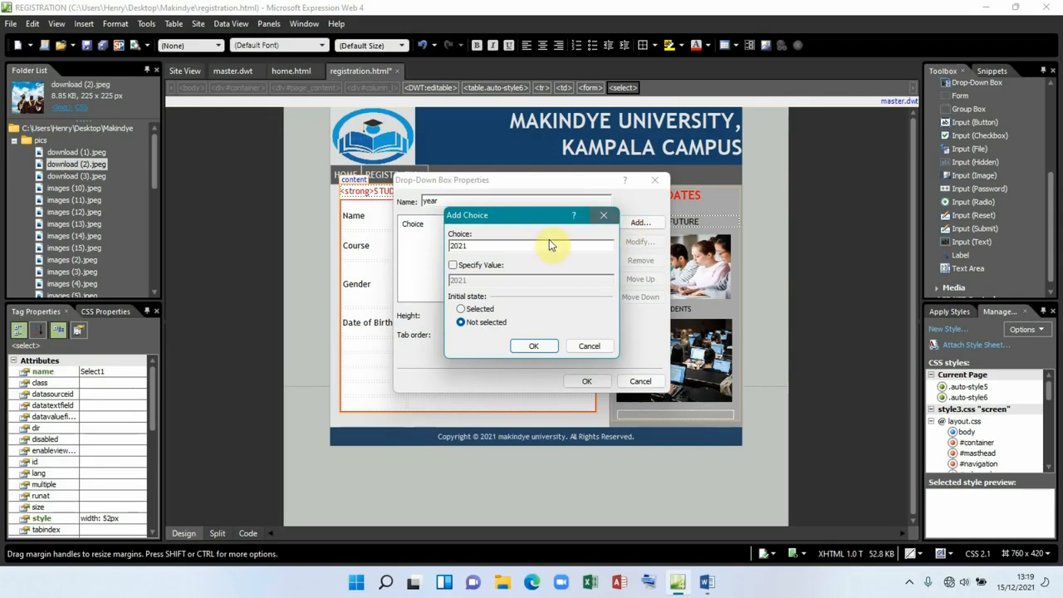
{"action": "left_click", "coordinate": [478, 271]}
{"action": "left_click", "coordinate": [533, 346]}
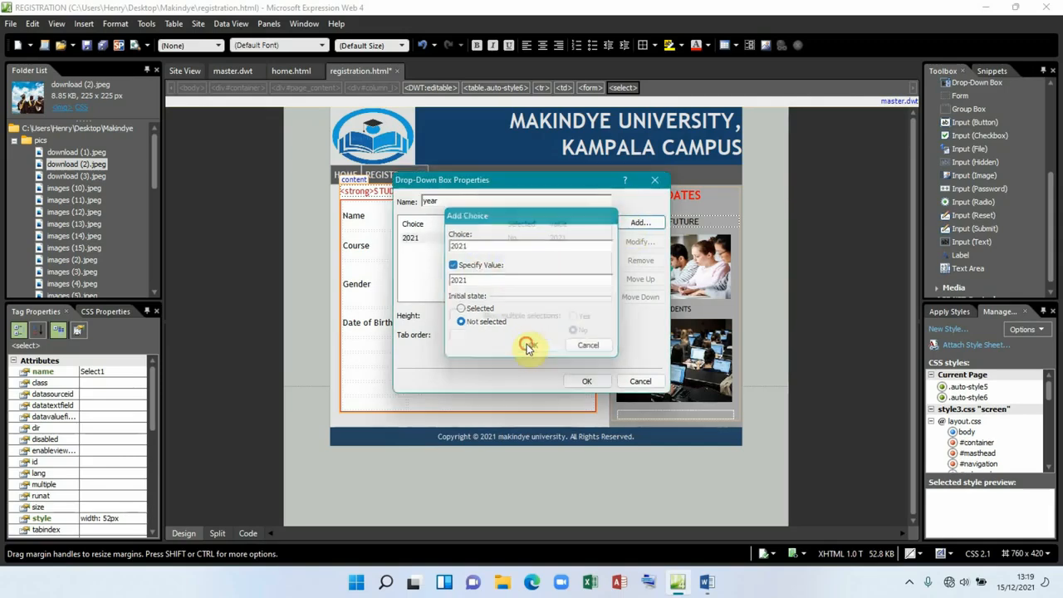
{"action": "left_click", "coordinate": [638, 223]}
{"action": "type", "text": "2020"}
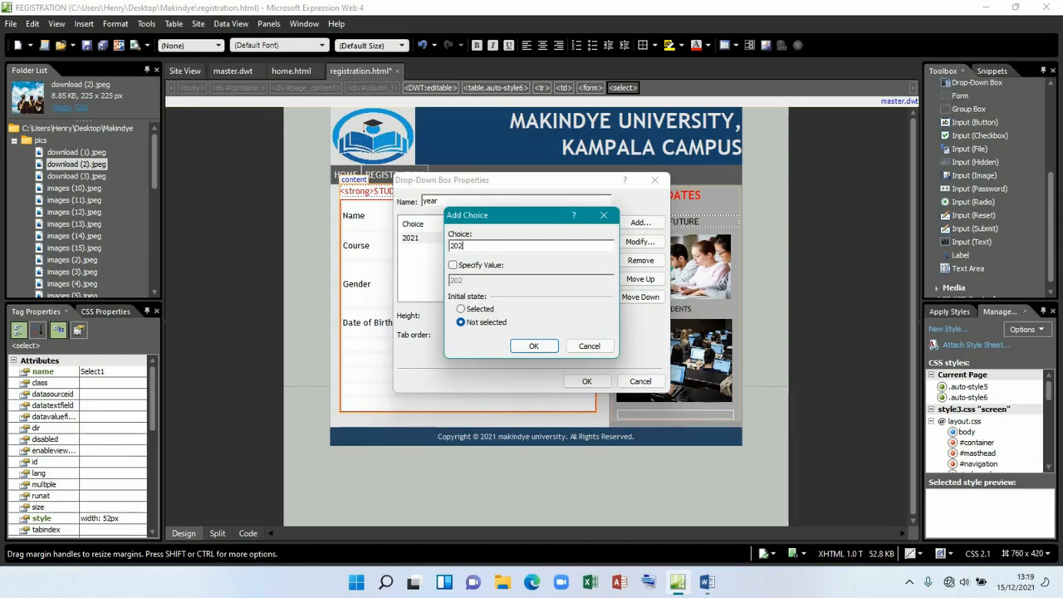
{"action": "left_click", "coordinate": [536, 348]}
{"action": "left_click", "coordinate": [511, 252]}
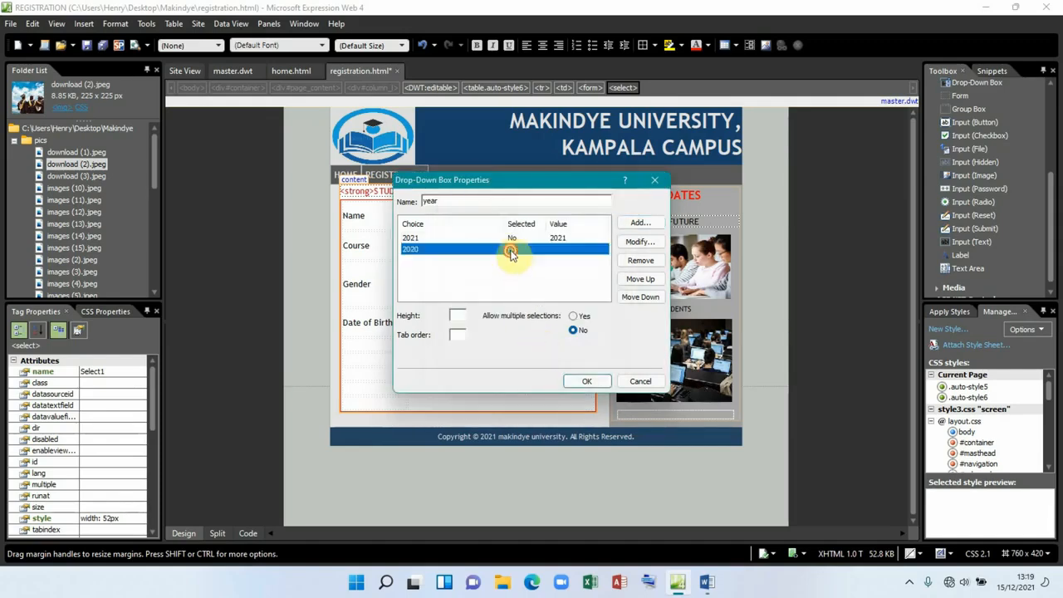
{"action": "double_click", "coordinate": [511, 251]}
{"action": "left_click", "coordinate": [453, 265]}
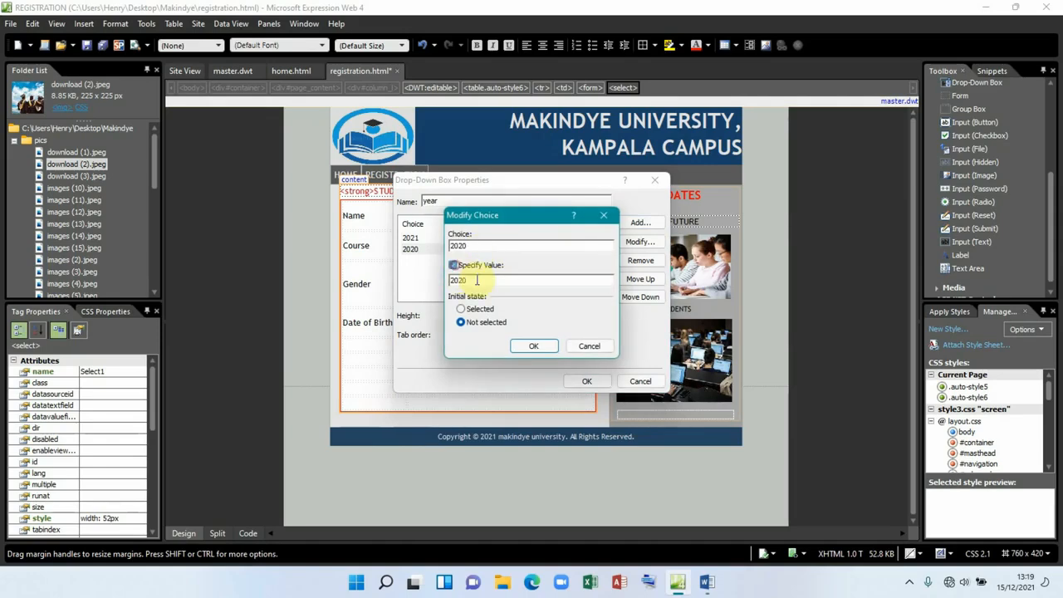
{"action": "left_click", "coordinate": [536, 348]}
{"action": "left_click", "coordinate": [634, 223]}
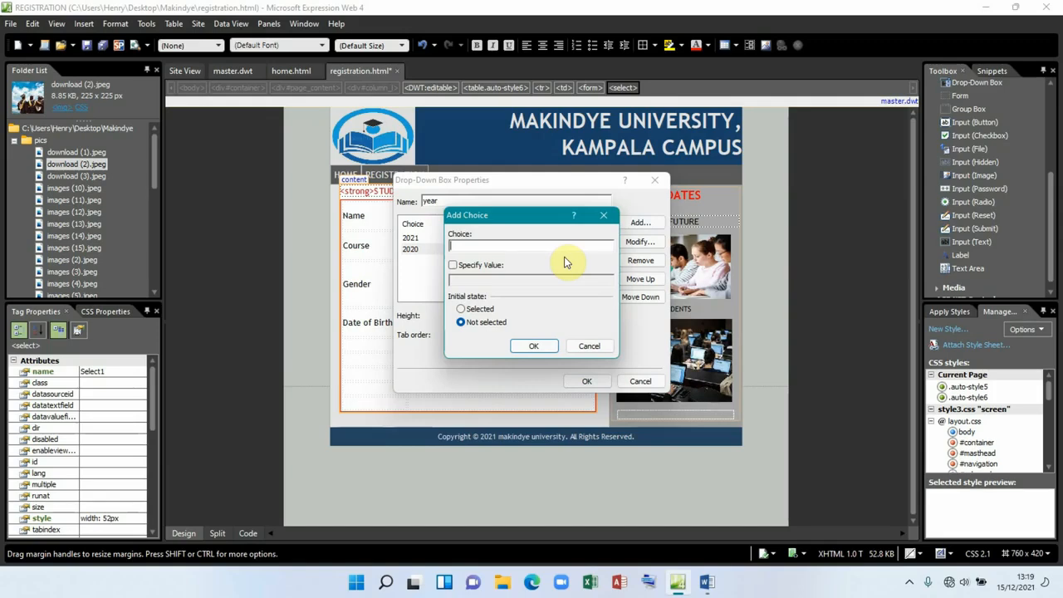
{"action": "type", "text": "2019"}
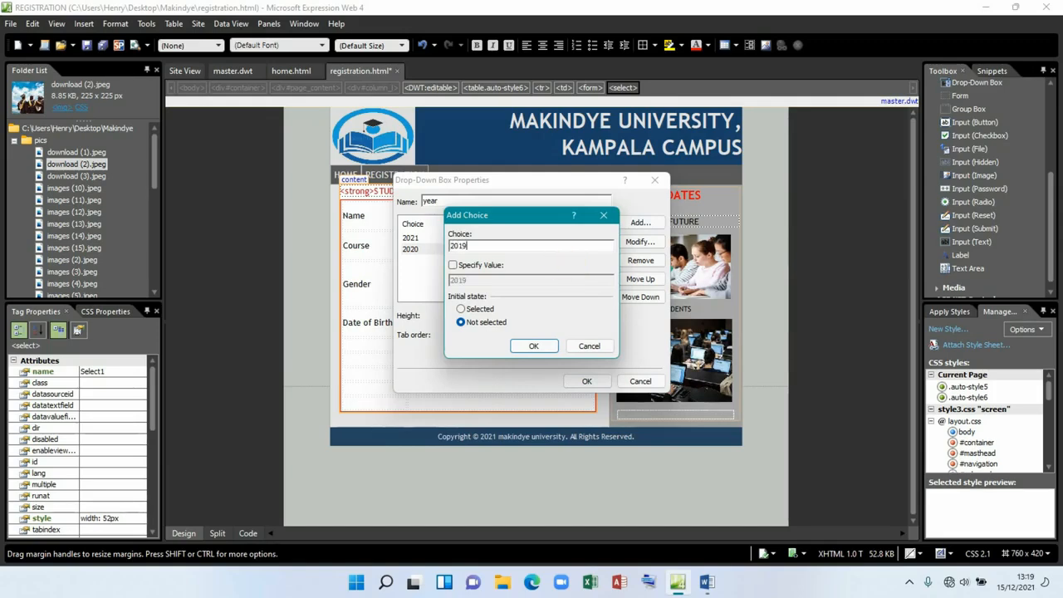
{"action": "left_click", "coordinate": [453, 265]}
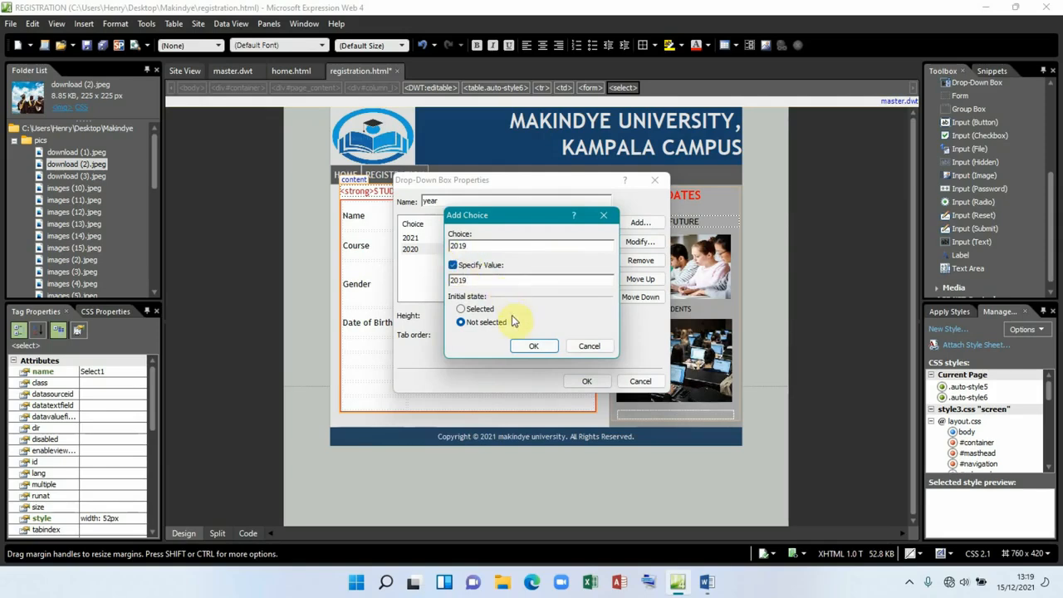
{"action": "left_click", "coordinate": [534, 346]}
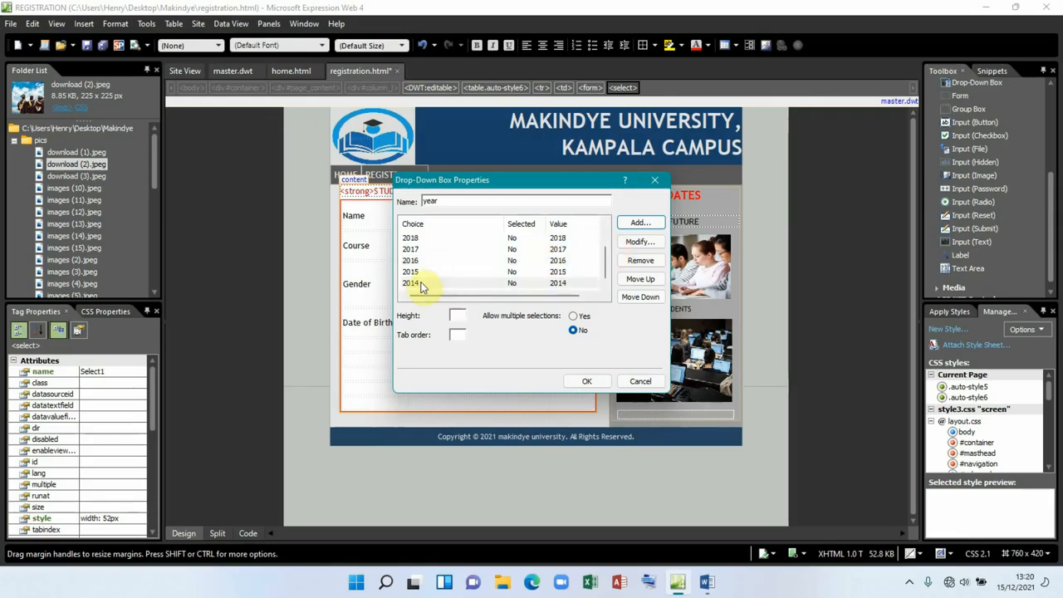
Step: Add year choices 2013 and 2012 with their own values and apply the year list
{"action": "left_click", "coordinate": [640, 224]}
{"action": "type", "text": "2013"}
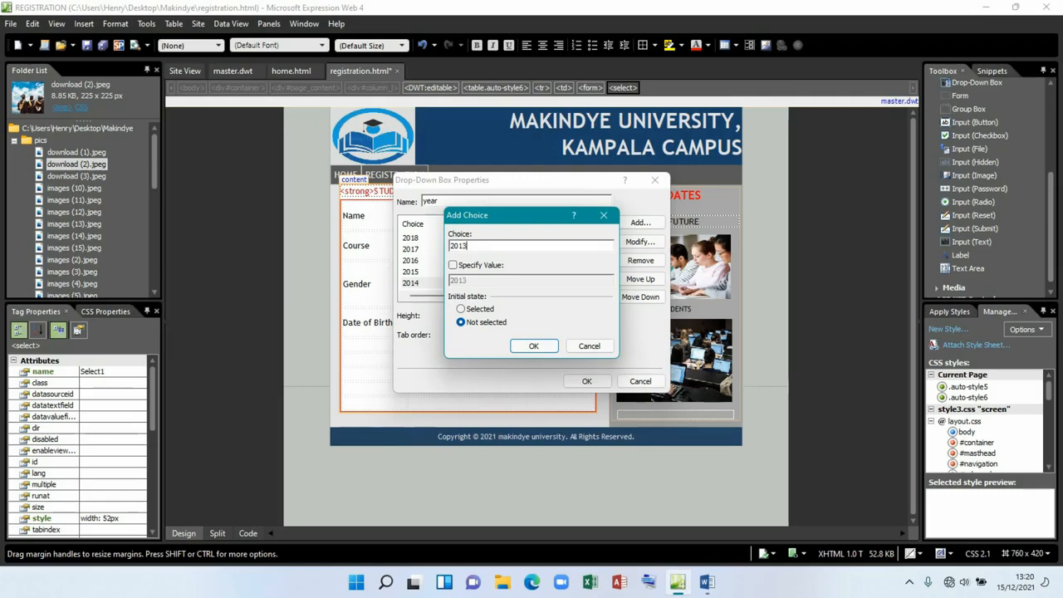
{"action": "left_click", "coordinate": [489, 265]}
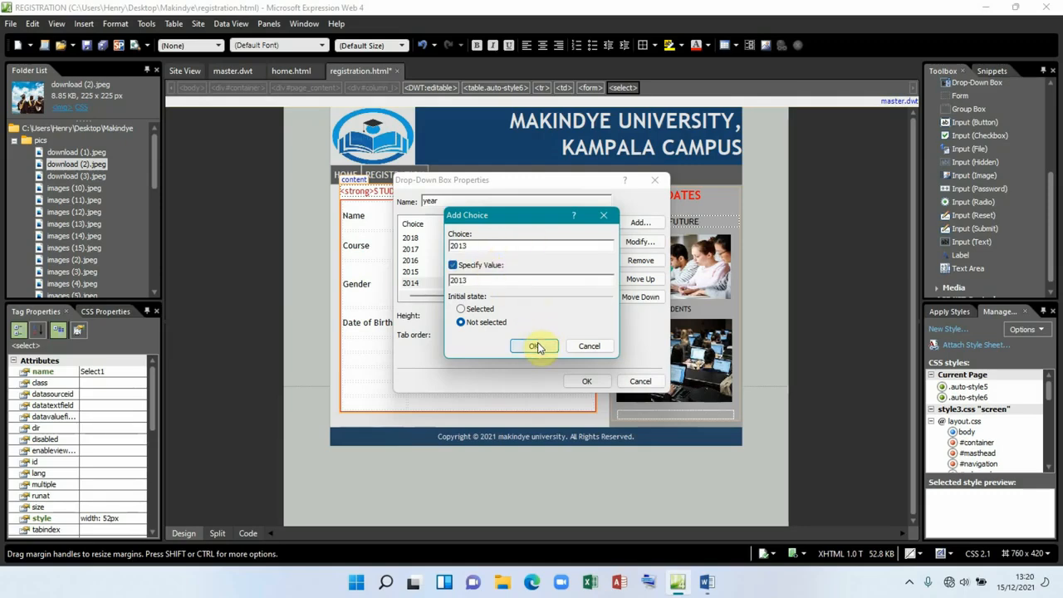
{"action": "left_click", "coordinate": [537, 347]}
{"action": "left_click", "coordinate": [638, 223]}
{"action": "type", "text": "2"}
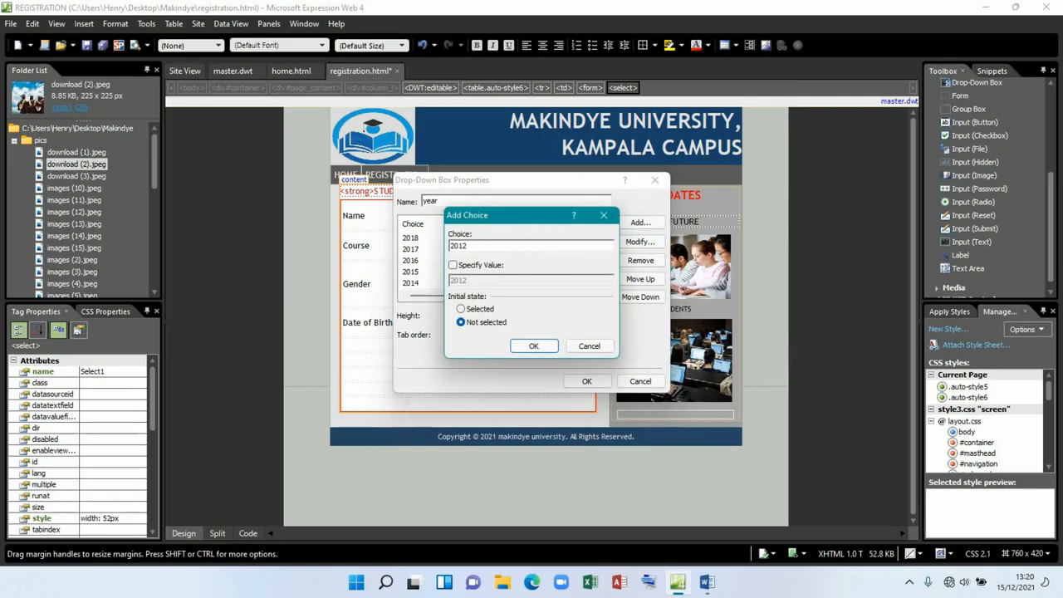
{"action": "left_click", "coordinate": [486, 266]}
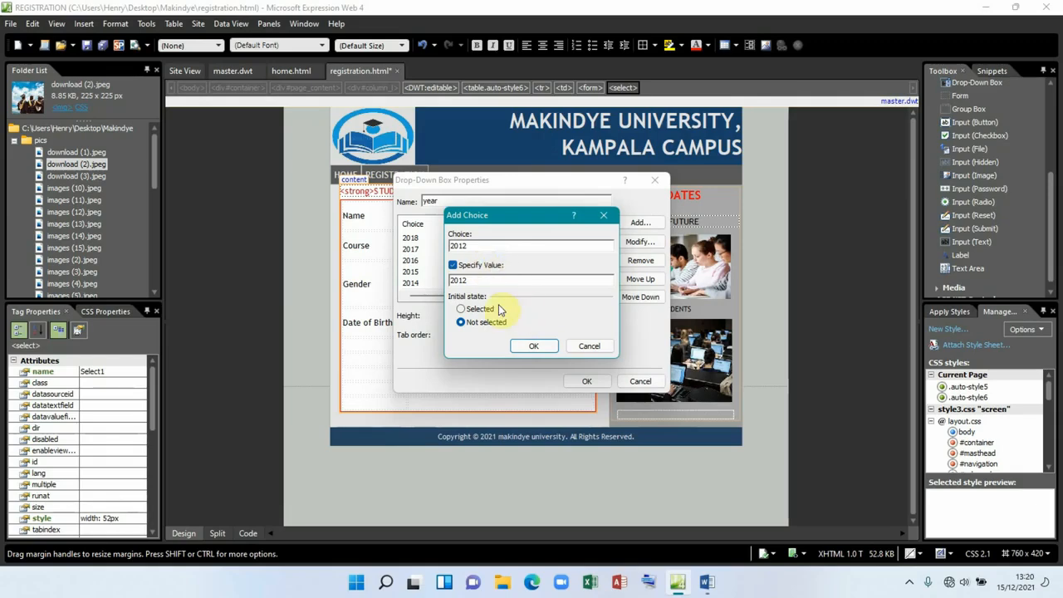
{"action": "left_click", "coordinate": [536, 346]}
{"action": "scroll", "coordinate": [518, 250], "scroll_direction": "down", "scroll_amount": 1}
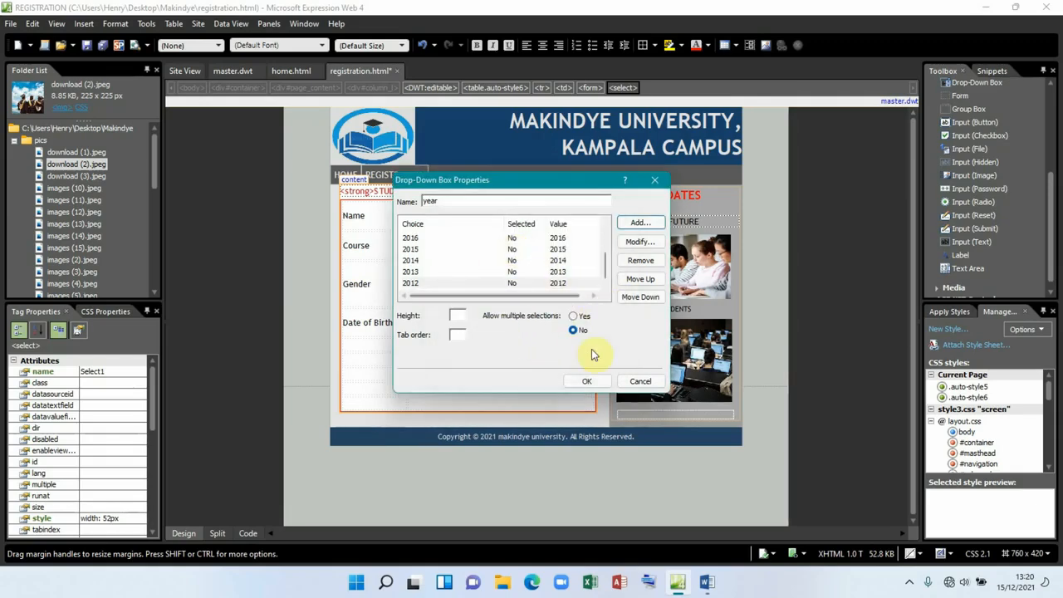
{"action": "left_click", "coordinate": [588, 381]}
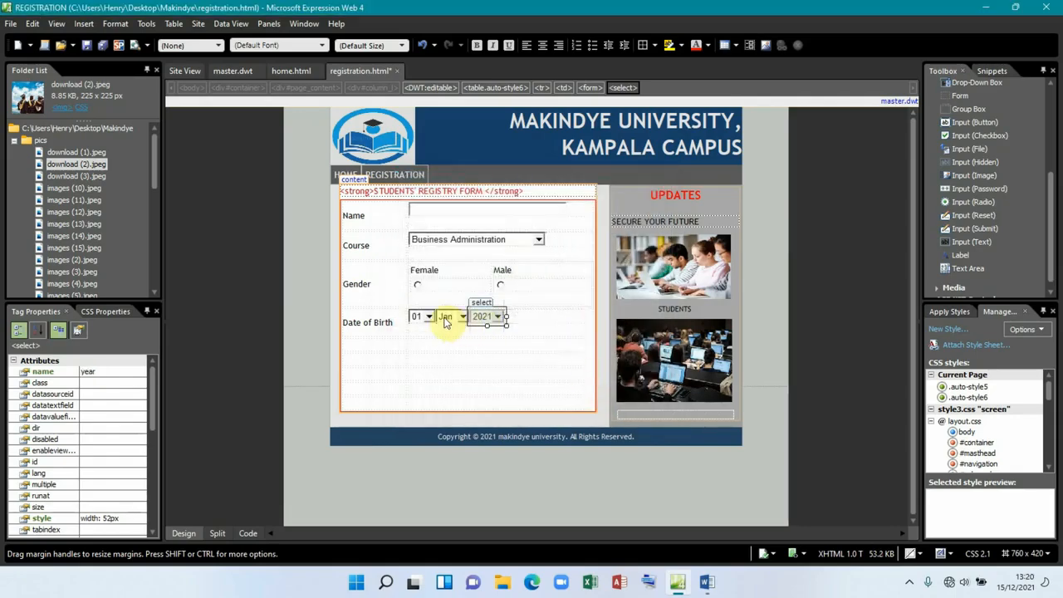
Step: Add a Next of Kin row with a label and a text box below Date of Birth
{"action": "left_click", "coordinate": [712, 584]}
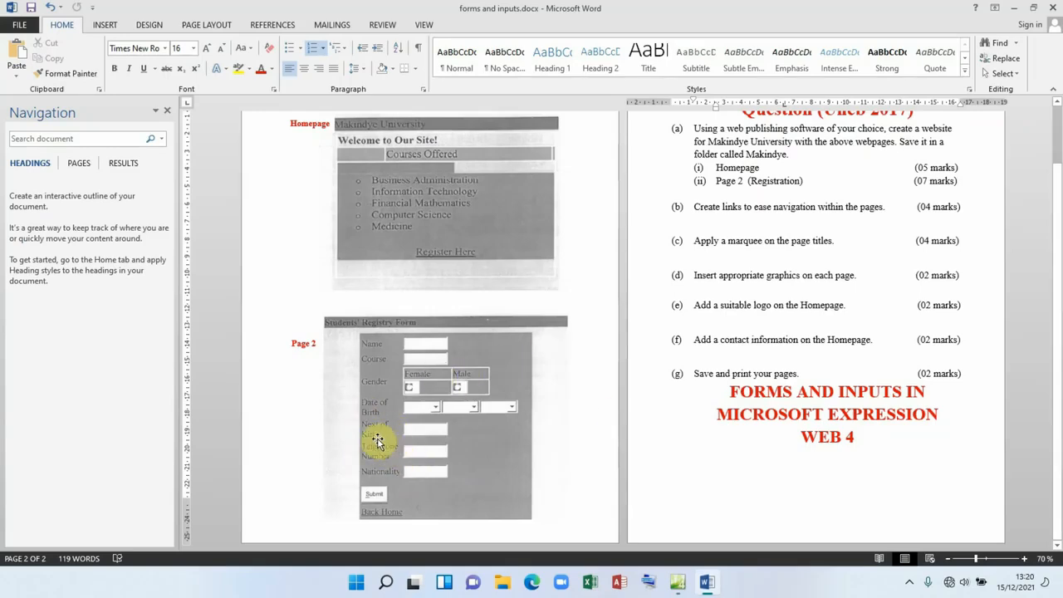
{"action": "left_click", "coordinate": [704, 584]}
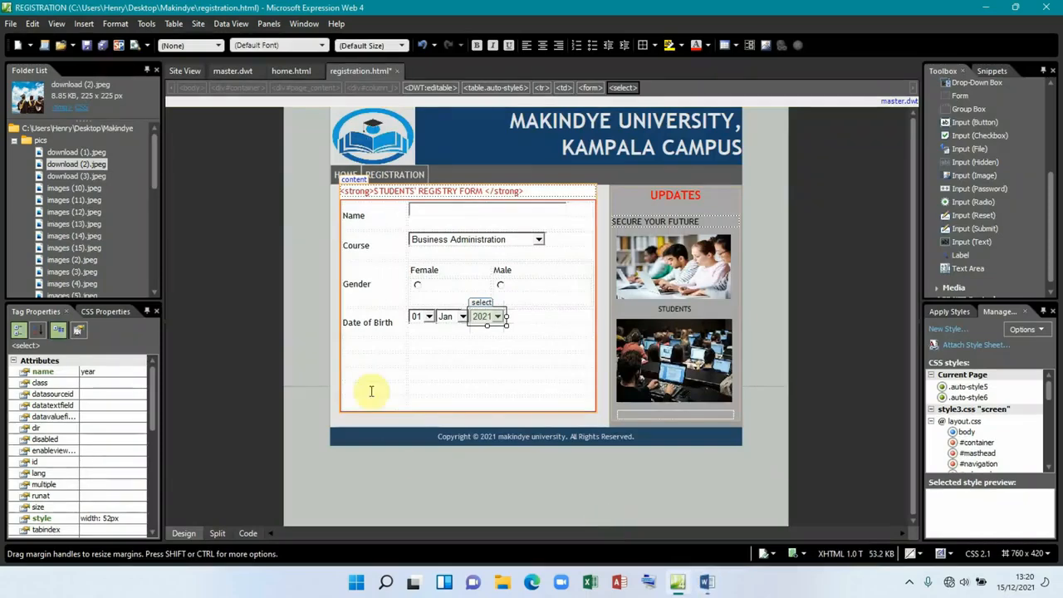
{"action": "left_click", "coordinate": [363, 347]}
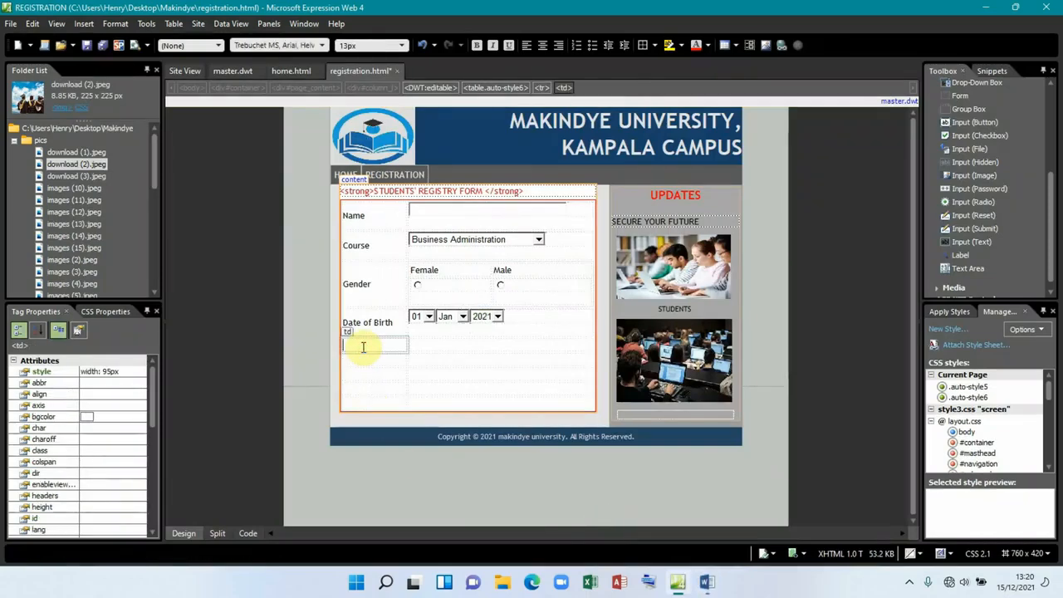
{"action": "type", "text": "Next of"}
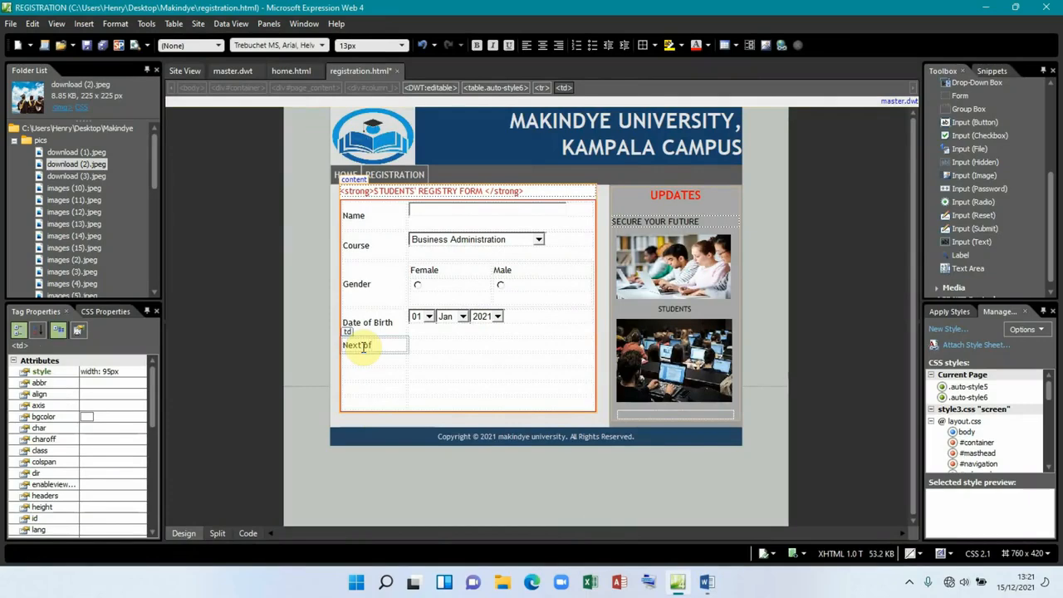
{"action": "type", "text": " Kin"}
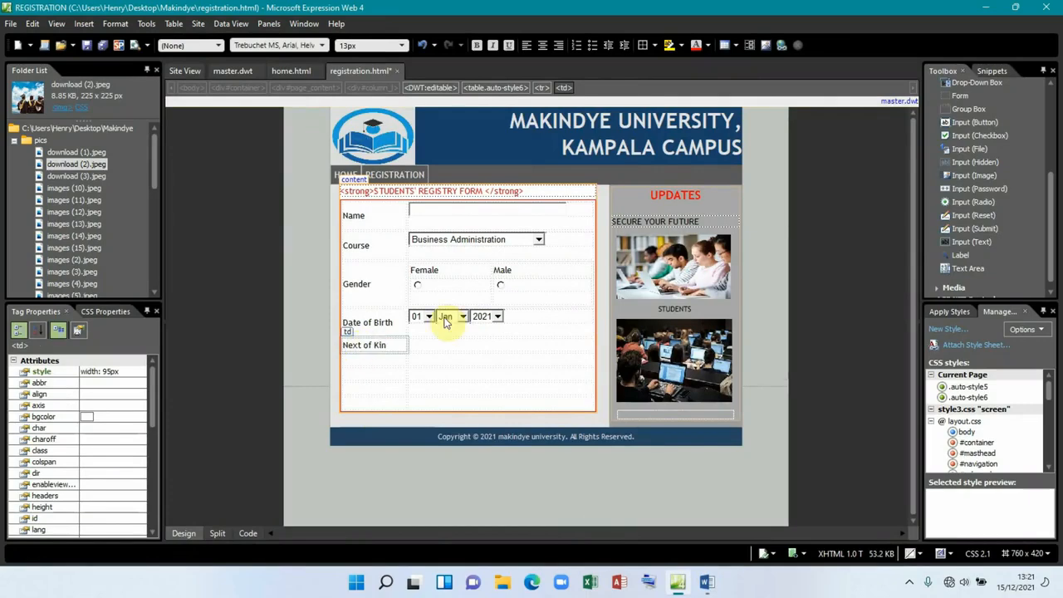
{"action": "left_click_drag", "start_coordinate": [964, 253], "coordinate": [482, 340]}
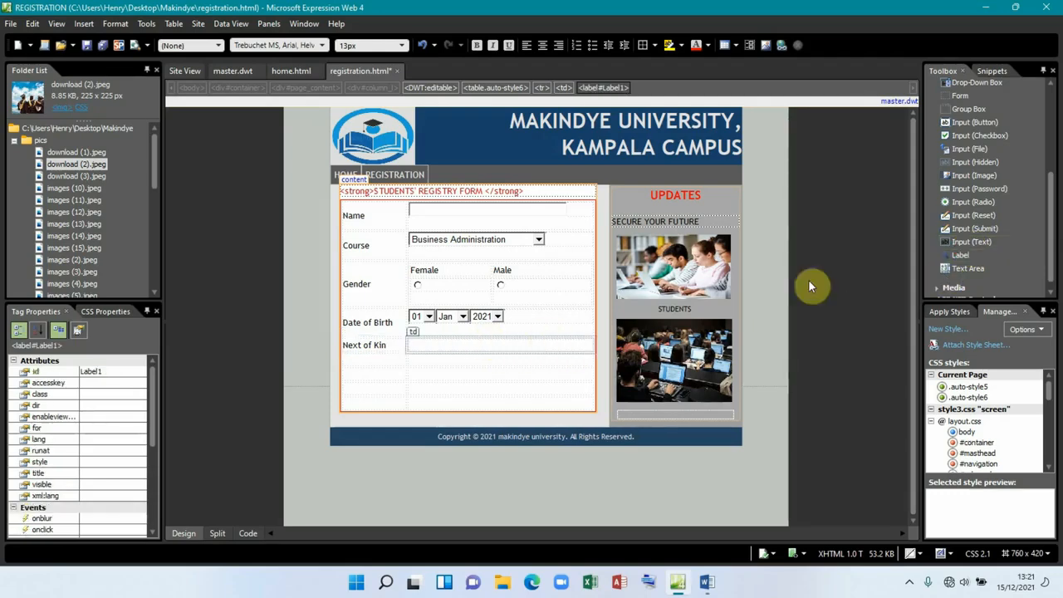
{"action": "left_click_drag", "start_coordinate": [959, 248], "coordinate": [435, 352]}
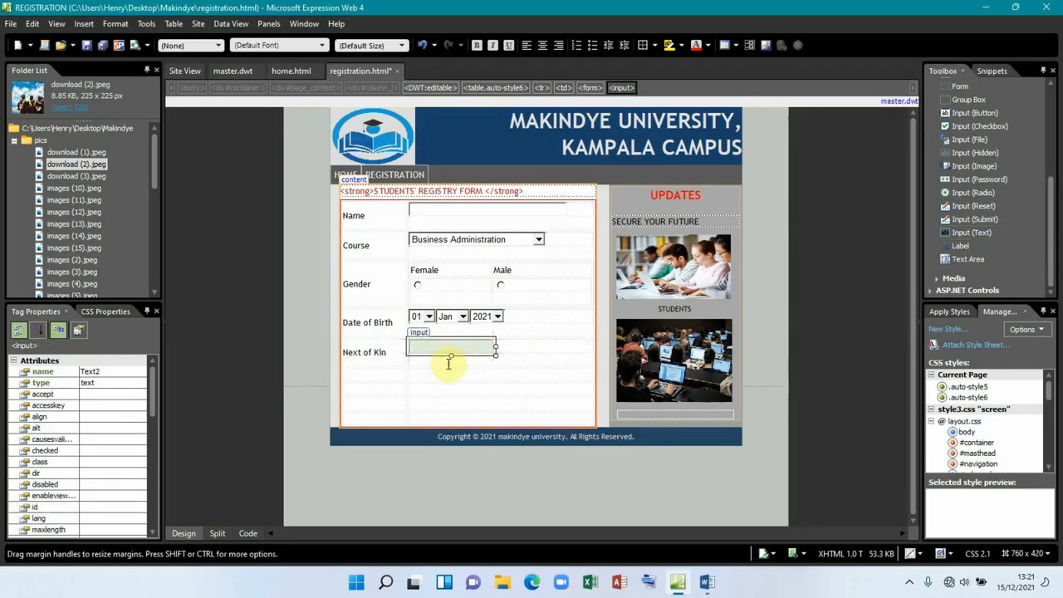
Step: Place a text box beside Telephone no. in the row below Next of Kin
{"action": "left_click", "coordinate": [378, 375]}
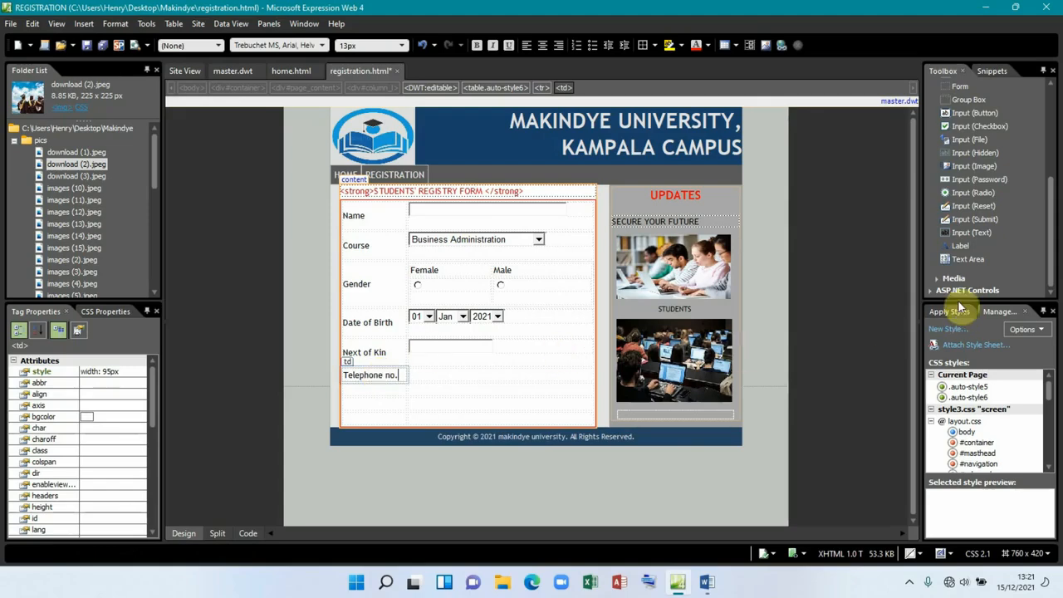
{"action": "left_click_drag", "start_coordinate": [969, 235], "coordinate": [425, 378]}
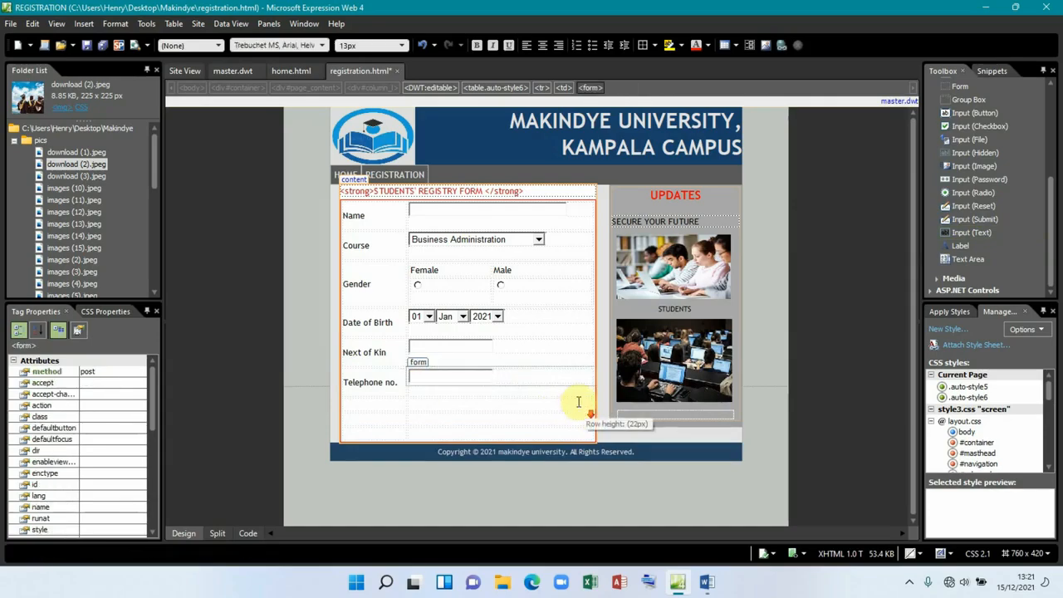
{"action": "left_click", "coordinate": [712, 579]}
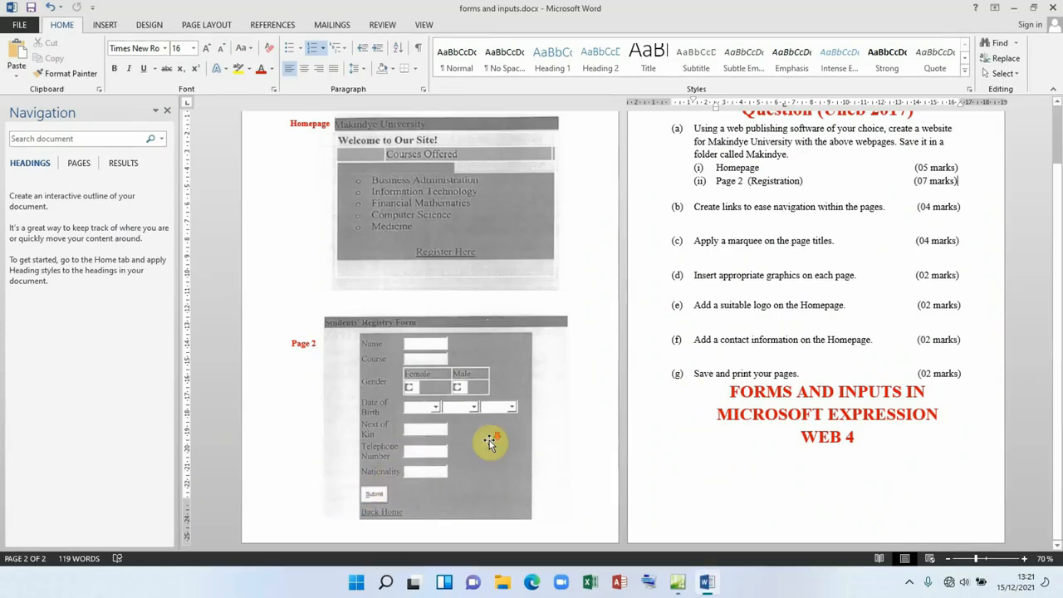
{"action": "left_click", "coordinate": [678, 582]}
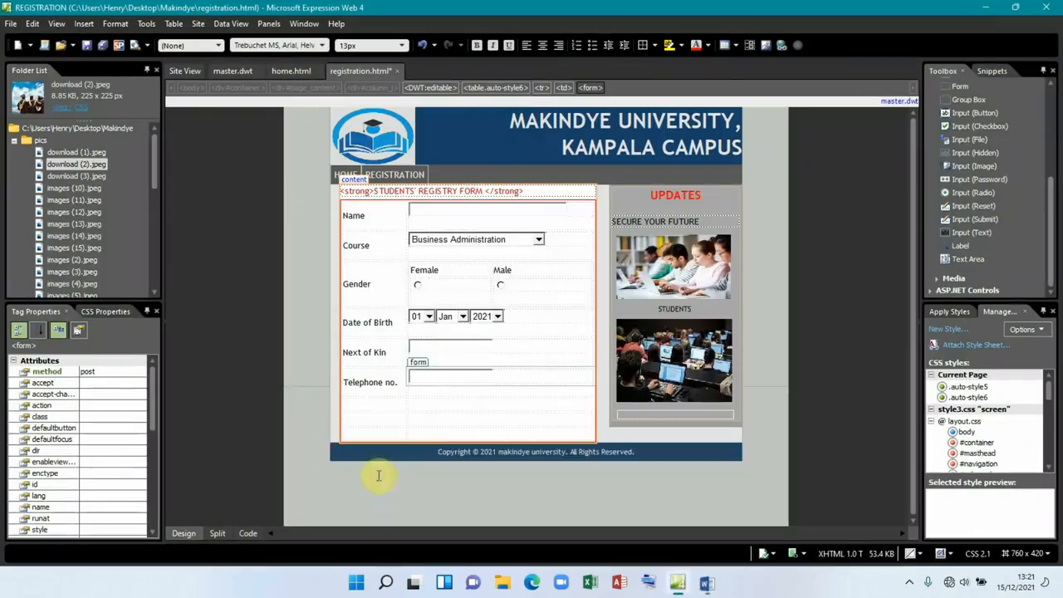
Step: Add a Nationality label with a text entry box, and a submit button beneath it
{"action": "left_click", "coordinate": [373, 406]}
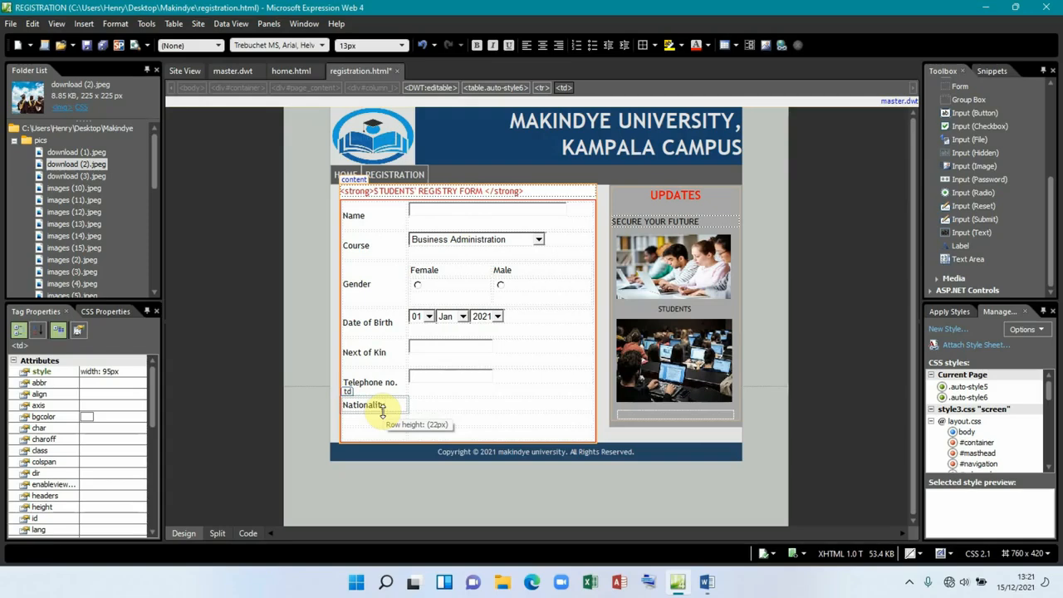
{"action": "left_click", "coordinate": [453, 405]}
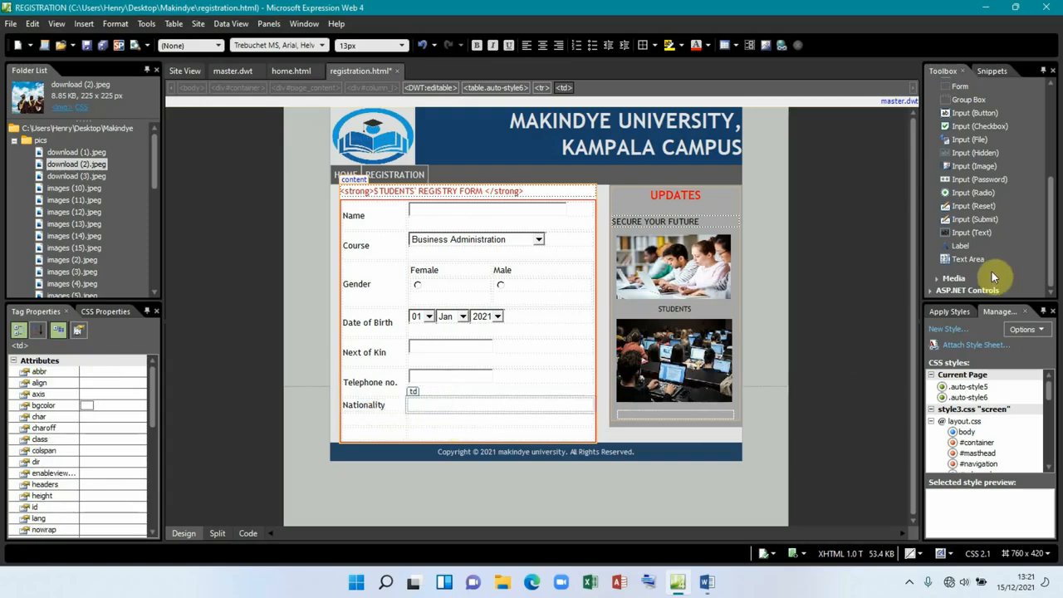
{"action": "left_click_drag", "start_coordinate": [982, 233], "coordinate": [449, 407]}
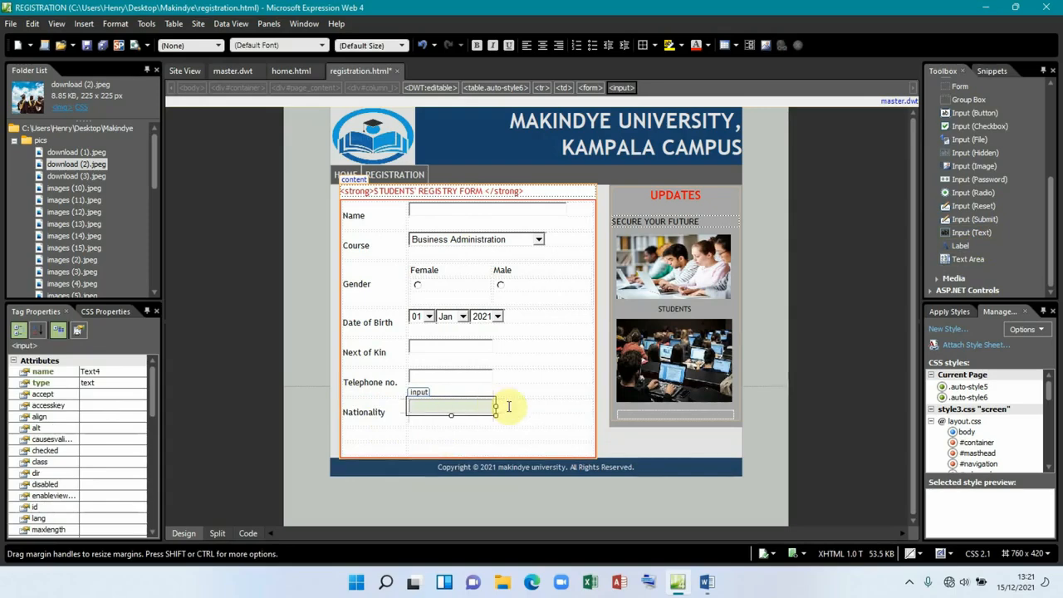
{"action": "left_click", "coordinate": [396, 432]}
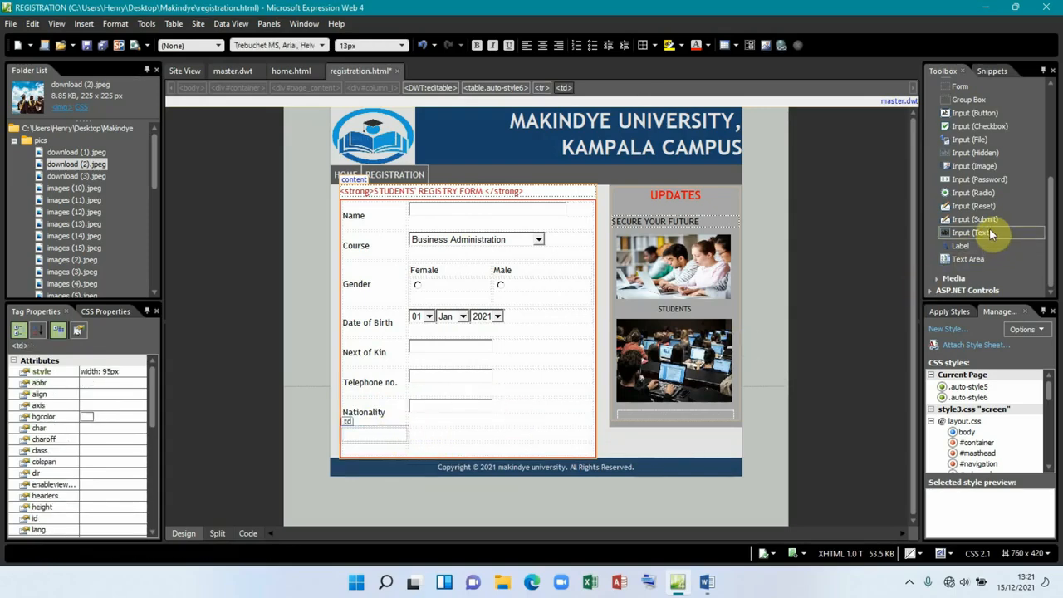
{"action": "left_click_drag", "start_coordinate": [976, 225], "coordinate": [380, 435]}
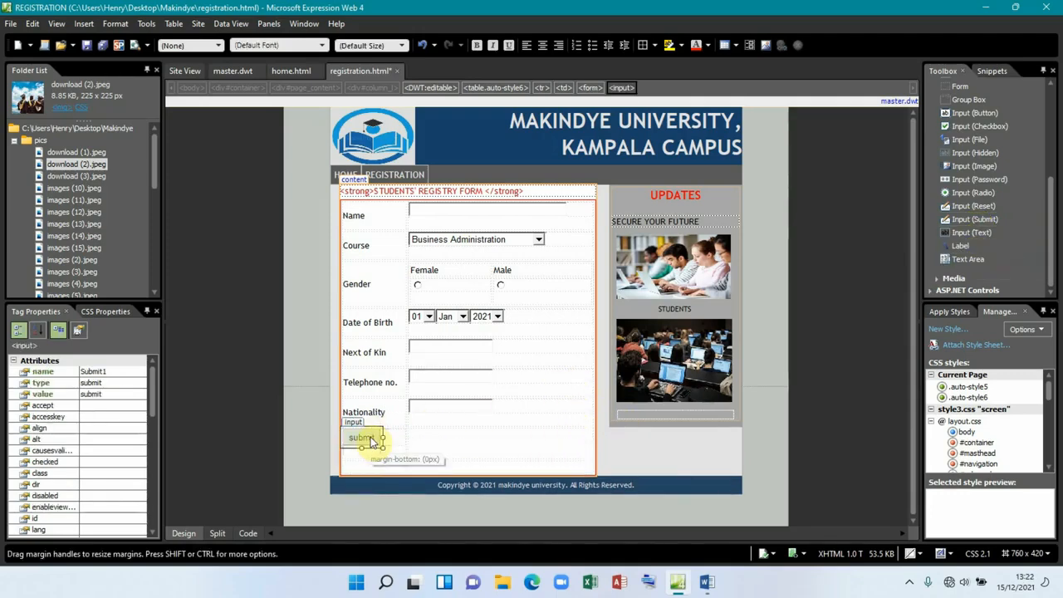
Step: Rename the existing submit button to Submit in its properties
{"action": "double_click", "coordinate": [361, 434]}
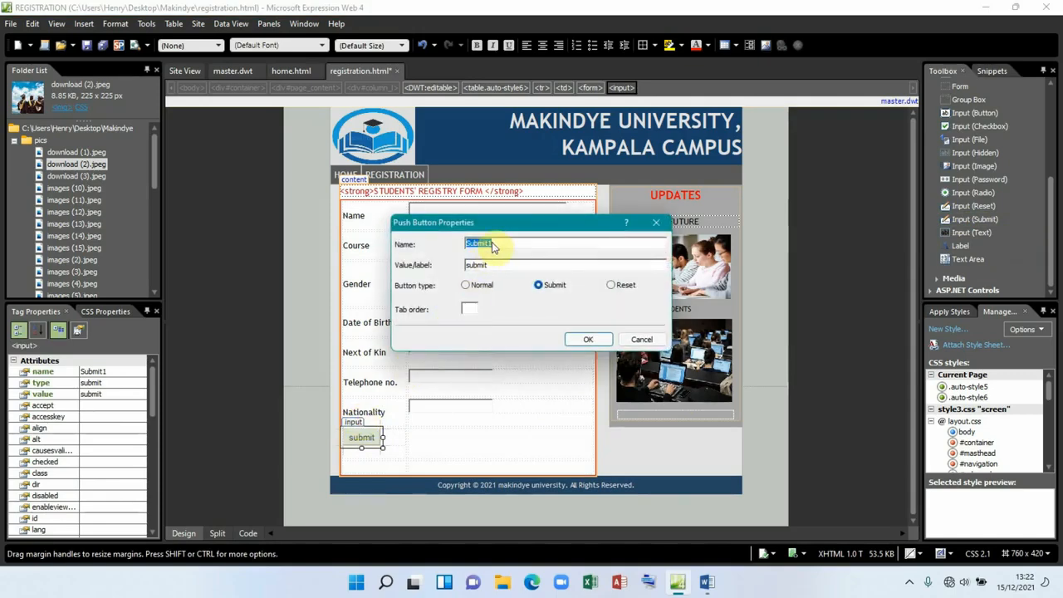
{"action": "left_click", "coordinate": [496, 242]}
{"action": "left_click", "coordinate": [584, 336]}
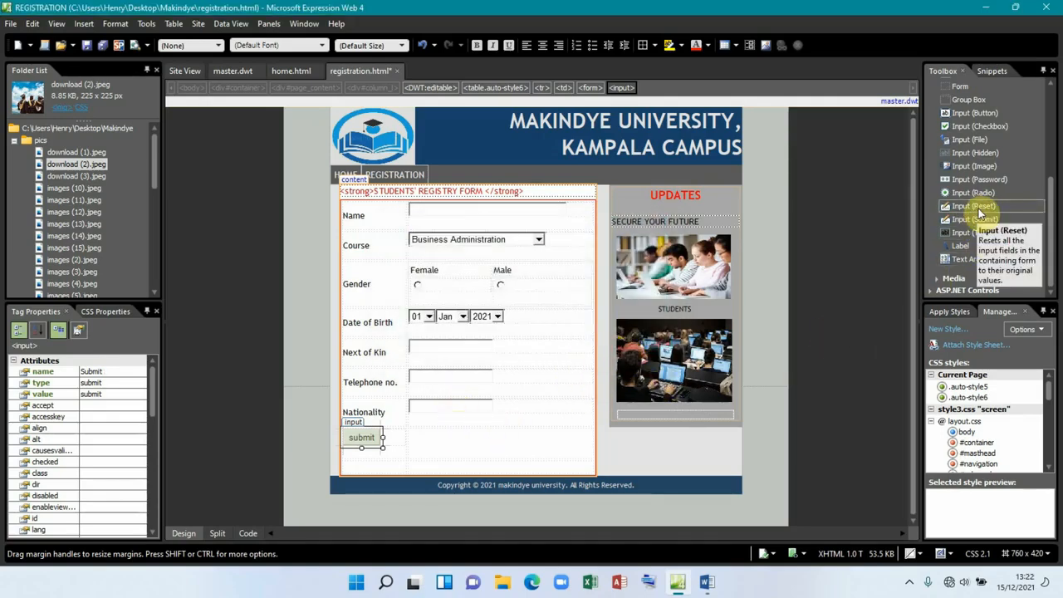
Step: Add an Advanced Button beside Submit, set its type to Reset and name it clear
{"action": "scroll", "coordinate": [977, 209], "scroll_direction": "up", "scroll_amount": 3}
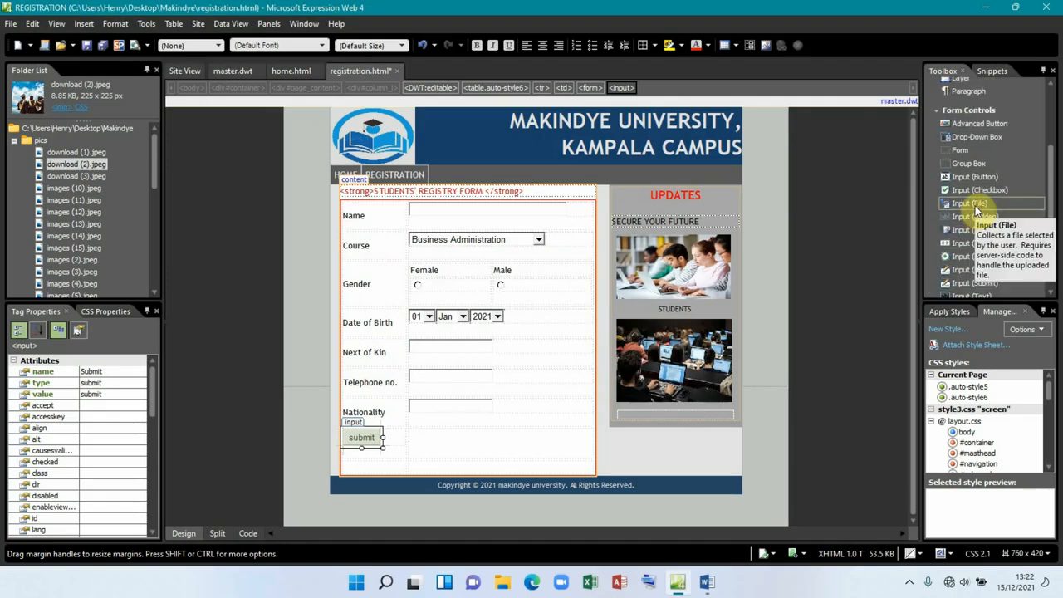
{"action": "left_click_drag", "start_coordinate": [979, 128], "coordinate": [505, 437]}
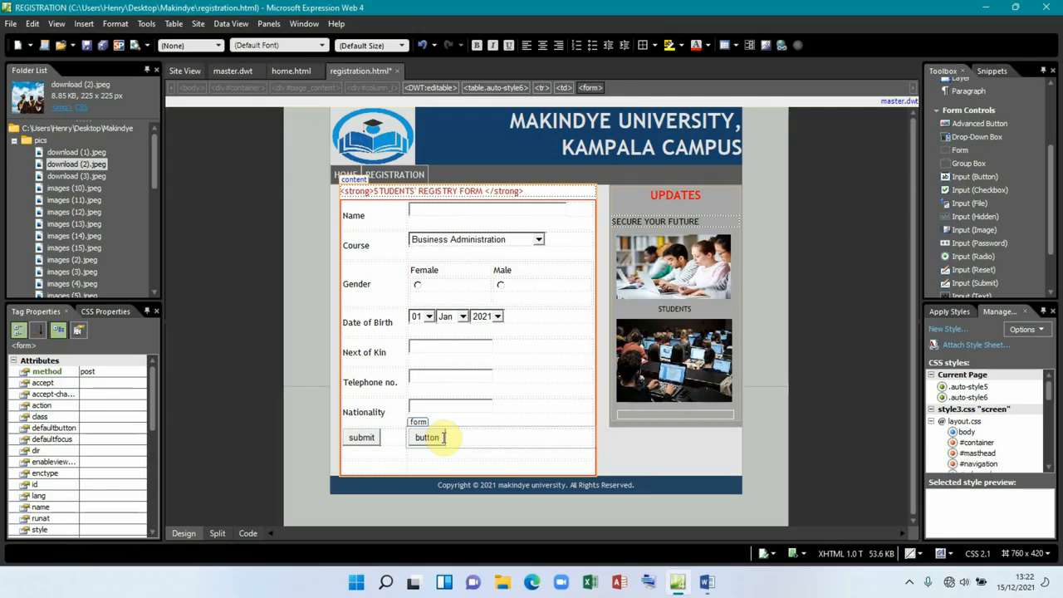
{"action": "left_click", "coordinate": [440, 437]}
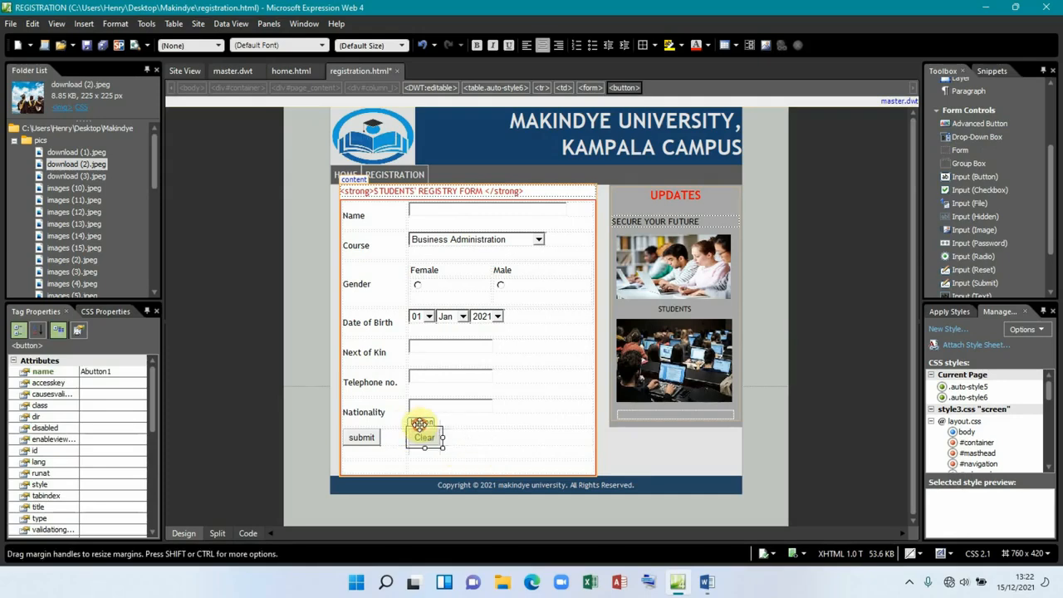
{"action": "double_click", "coordinate": [422, 427]}
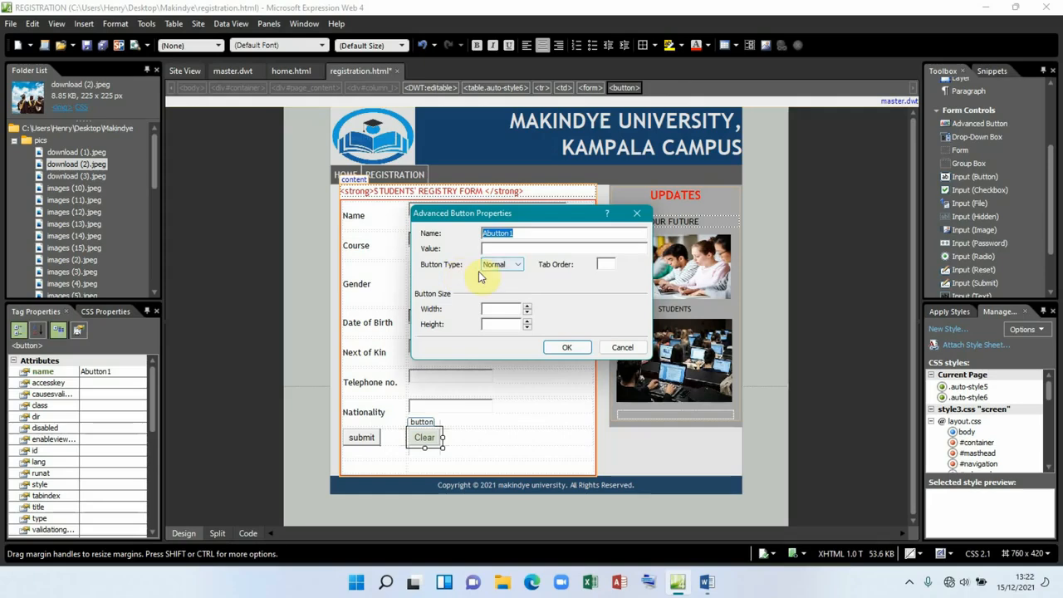
{"action": "left_click", "coordinate": [503, 265]}
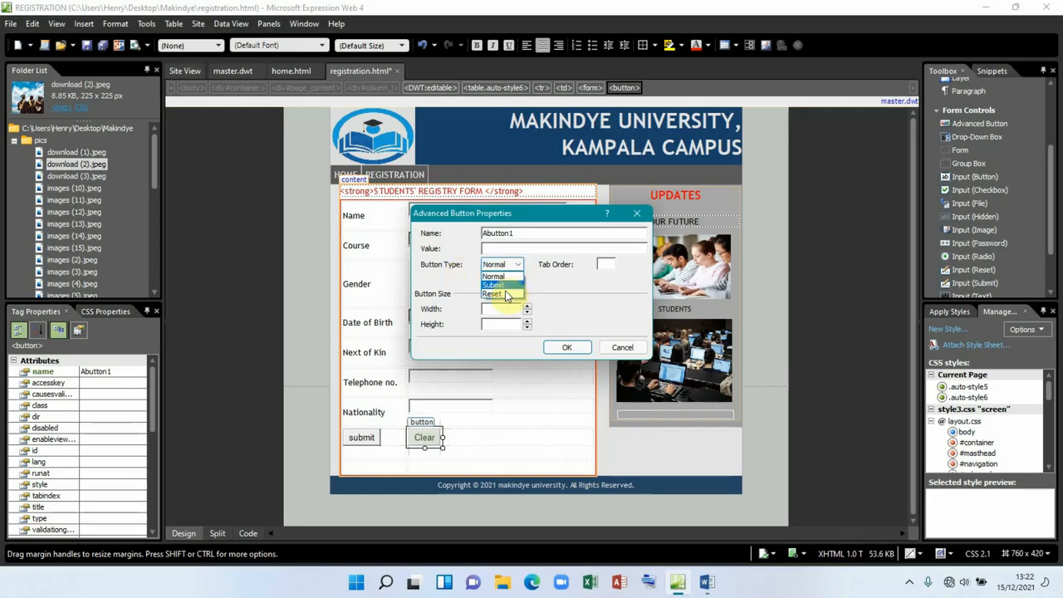
{"action": "left_click", "coordinate": [507, 293]}
{"action": "left_click_drag", "start_coordinate": [520, 233], "coordinate": [466, 234]}
{"action": "type", "text": "clear"}
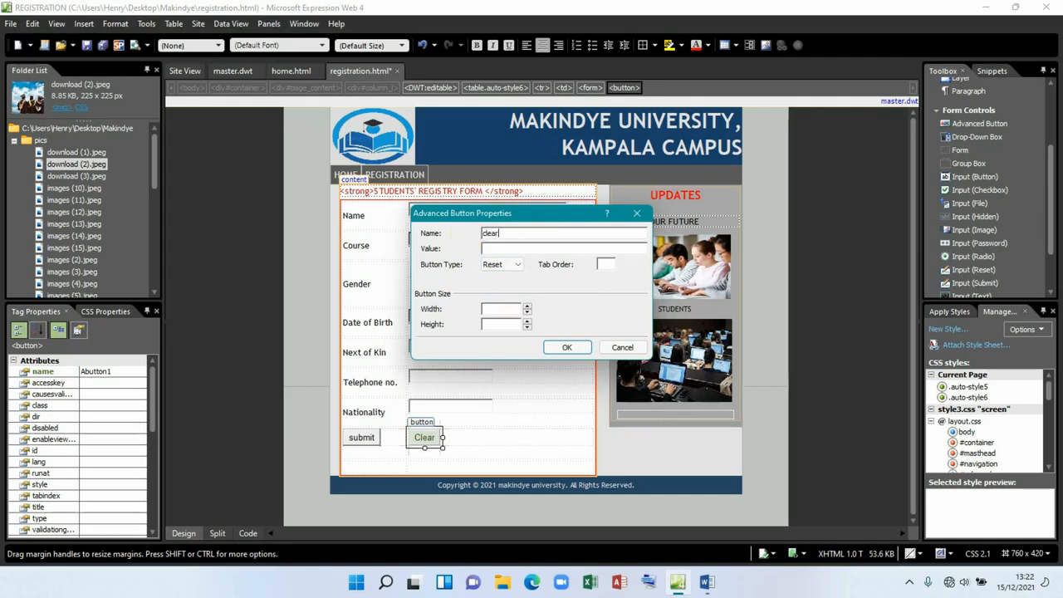
{"action": "left_click", "coordinate": [566, 347]}
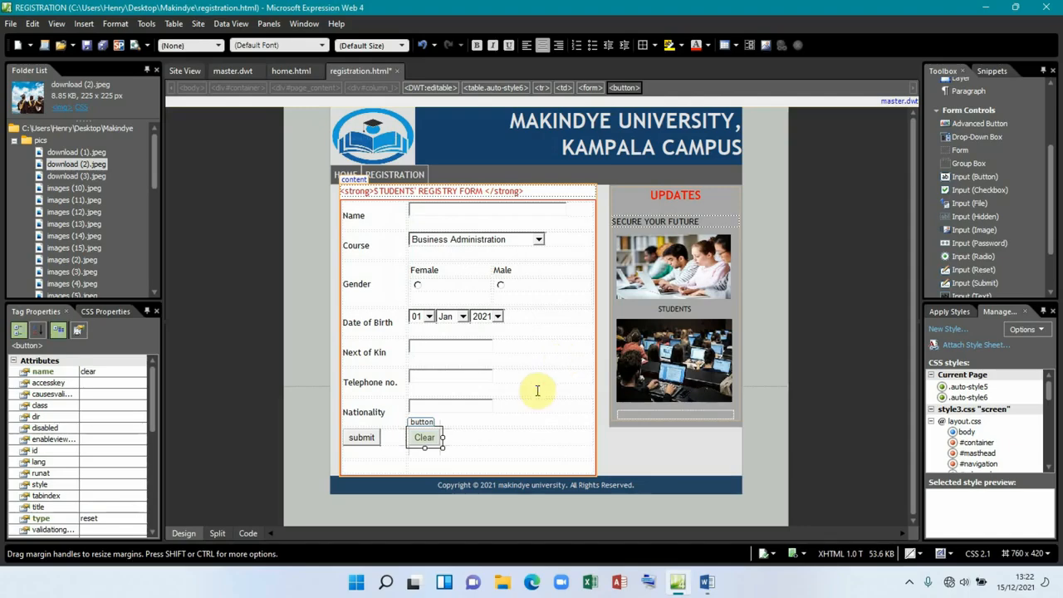
{"action": "left_click", "coordinate": [391, 463]}
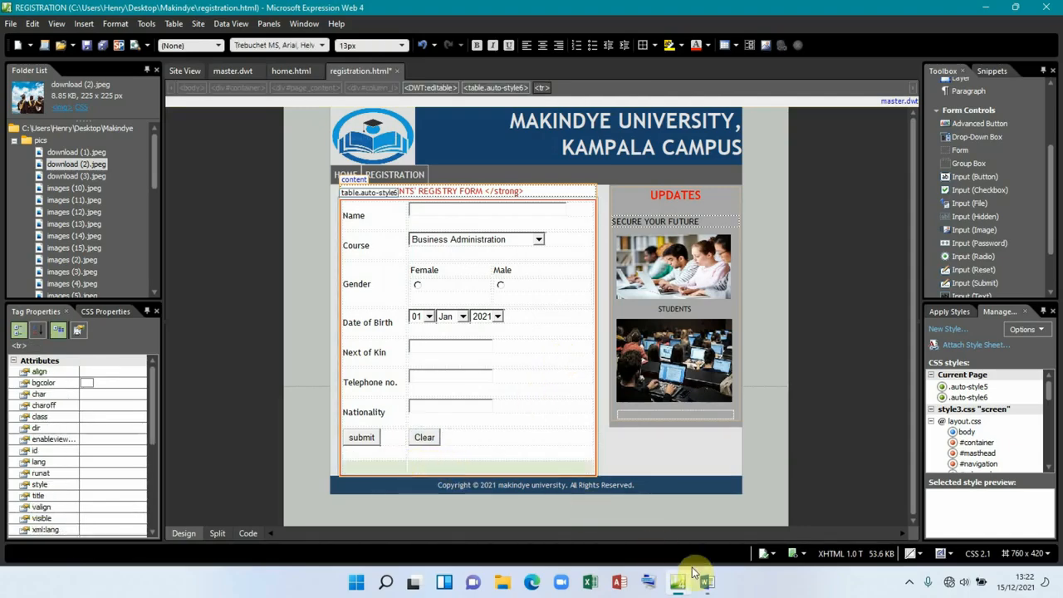
Step: Merge the form's bottom row into one cell and type centred BACK HOME text
{"action": "left_click", "coordinate": [704, 580]}
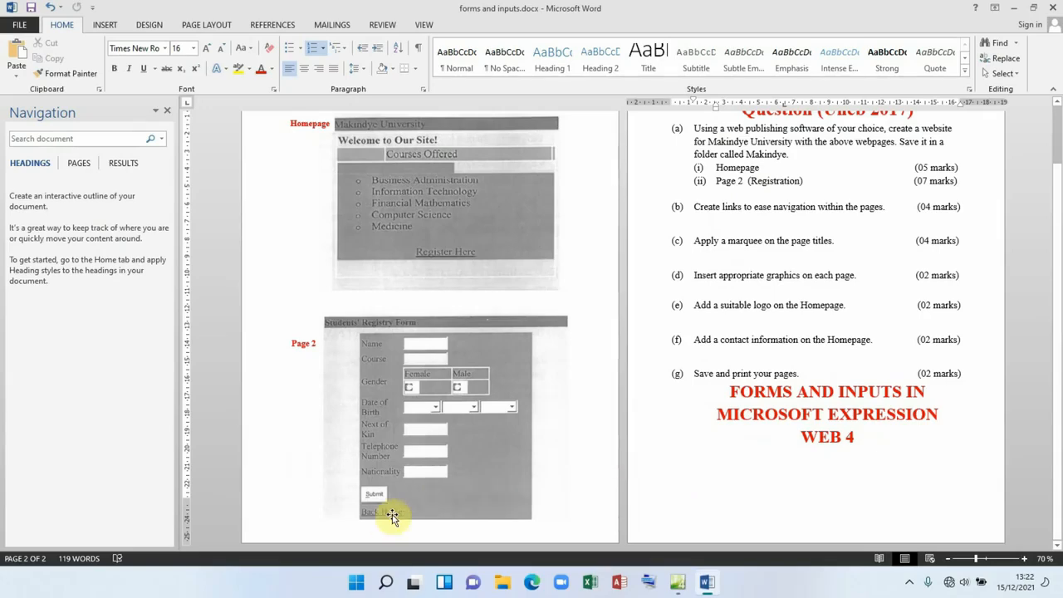
{"action": "left_click", "coordinate": [704, 583]}
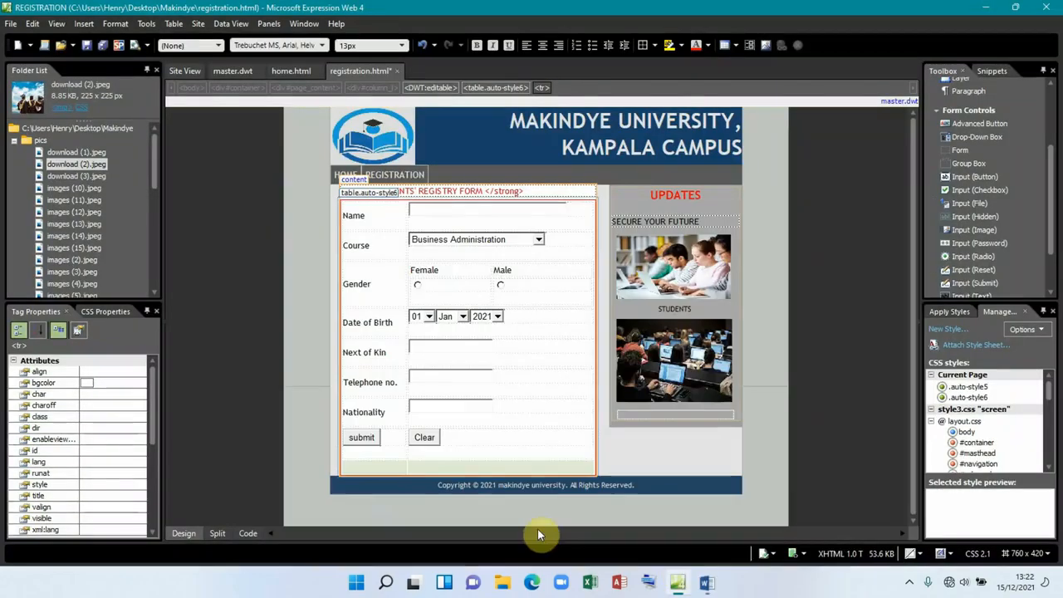
{"action": "right_click", "coordinate": [424, 467]}
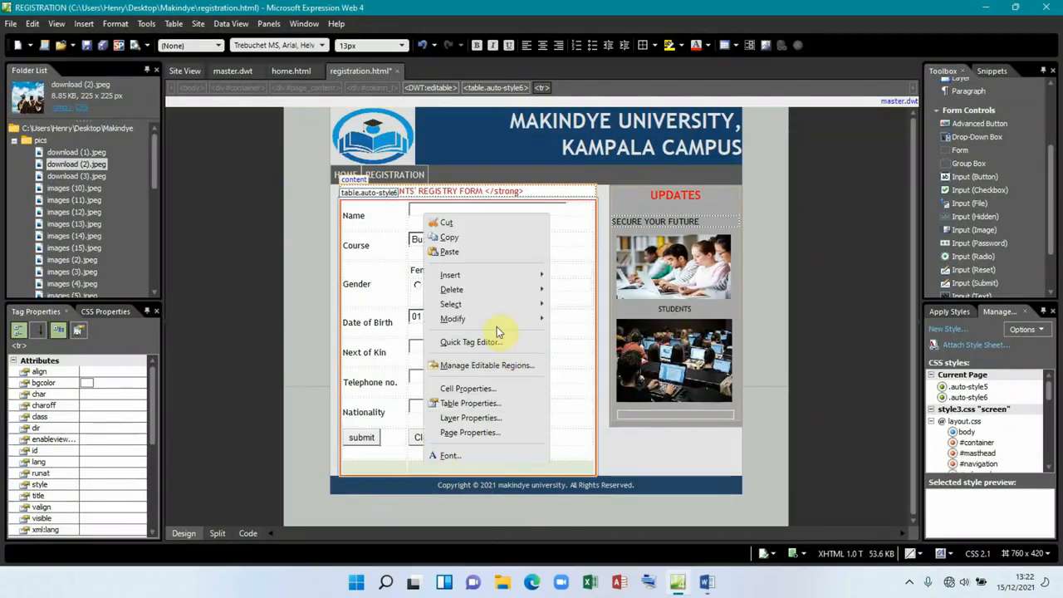
{"action": "mouse_move", "coordinate": [495, 321]}
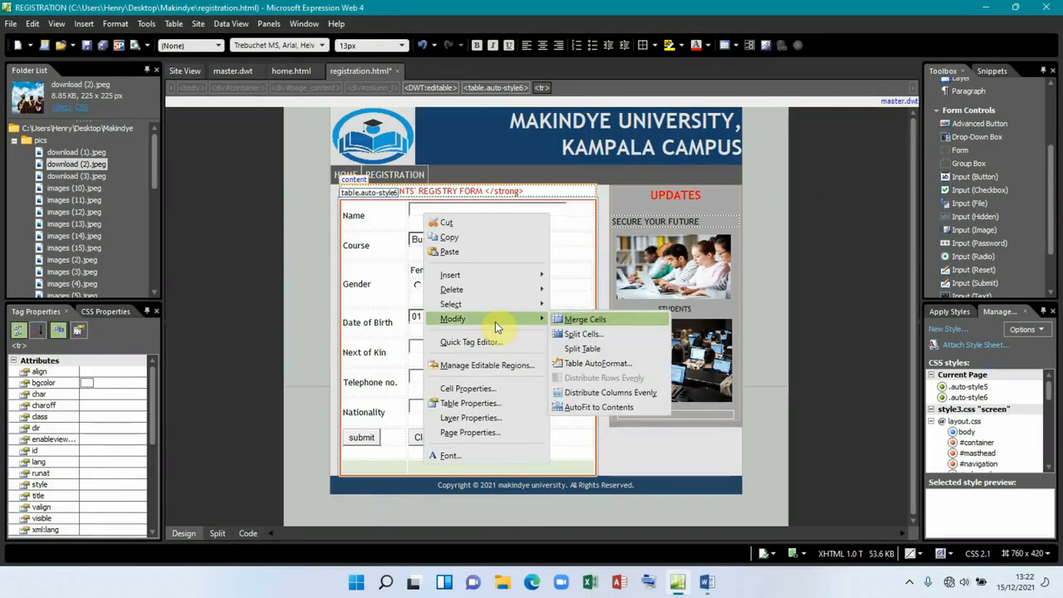
{"action": "left_click", "coordinate": [585, 322]}
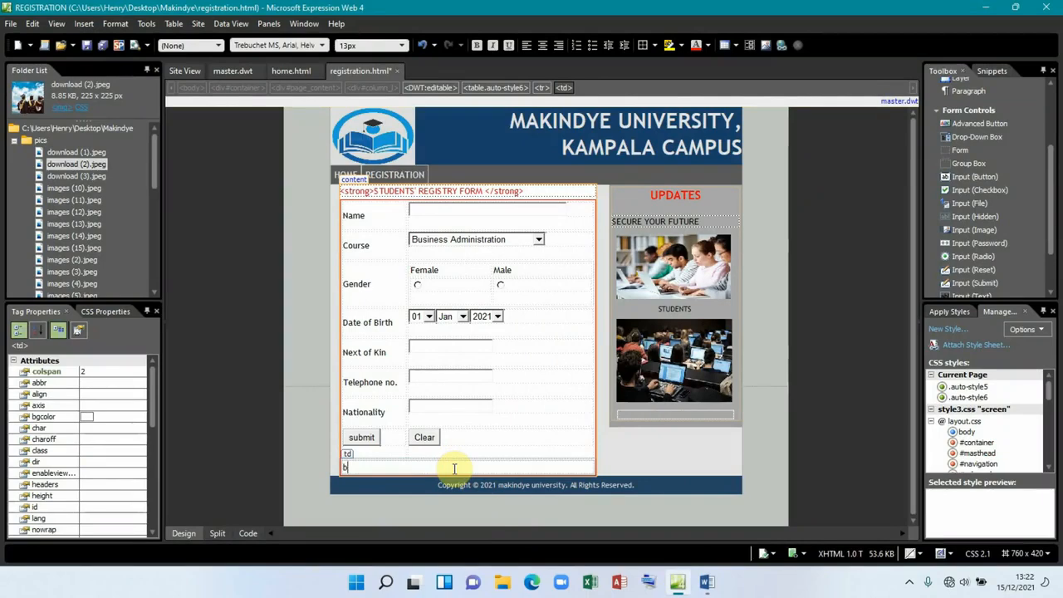
{"action": "type", "text": "BACK HOME"}
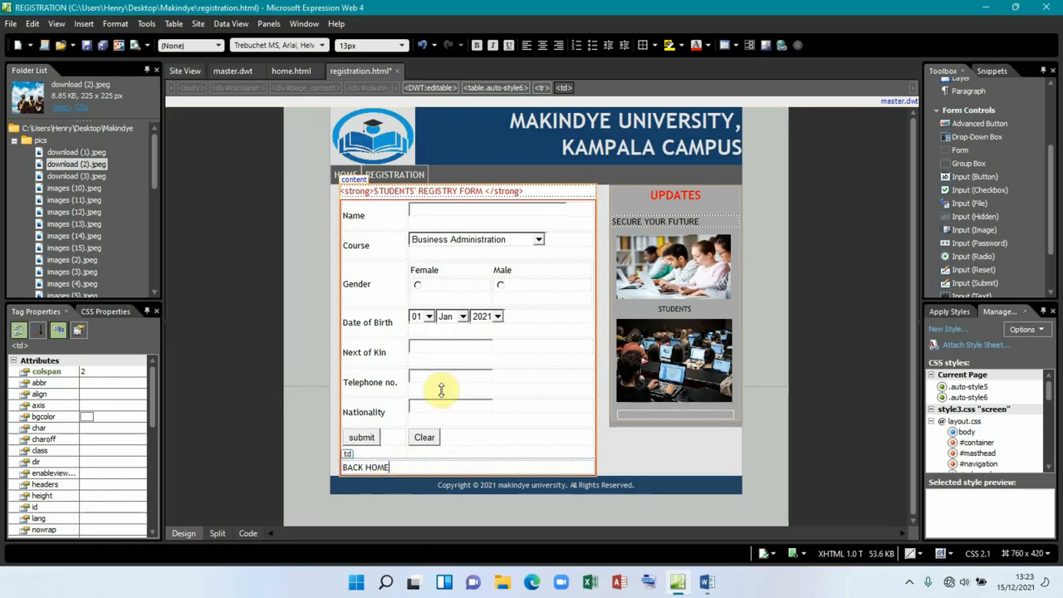
{"action": "left_click", "coordinate": [540, 47]}
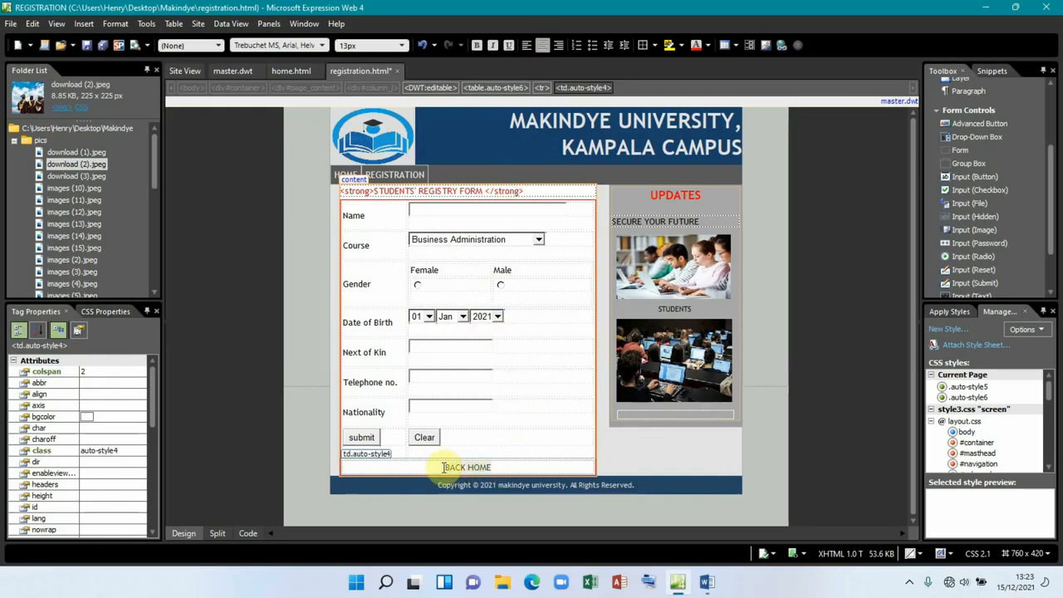
{"action": "left_click", "coordinate": [781, 46]}
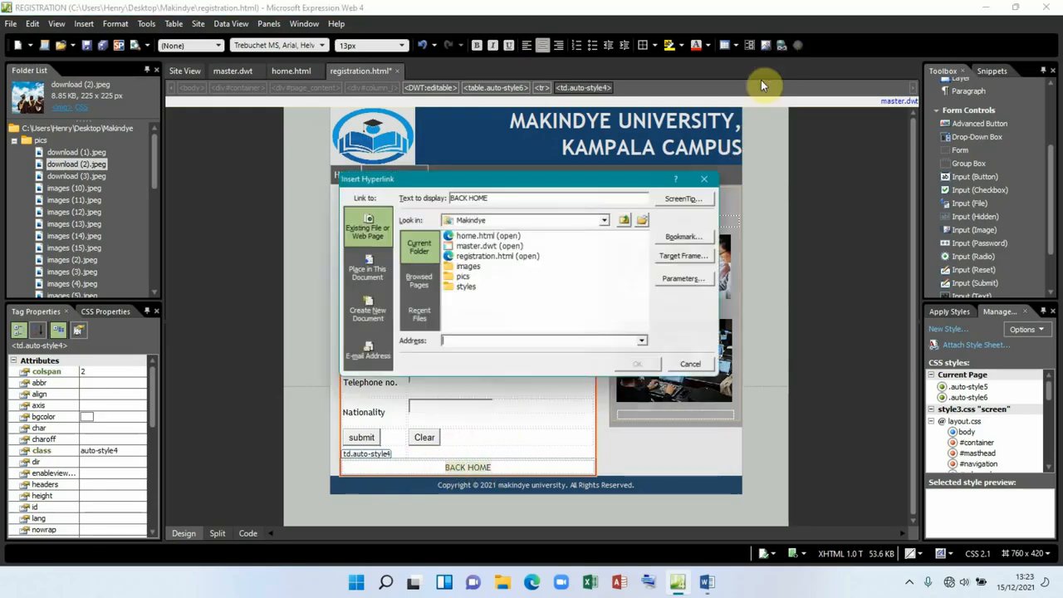
{"action": "left_click", "coordinate": [470, 238]}
{"action": "left_click", "coordinate": [645, 369]}
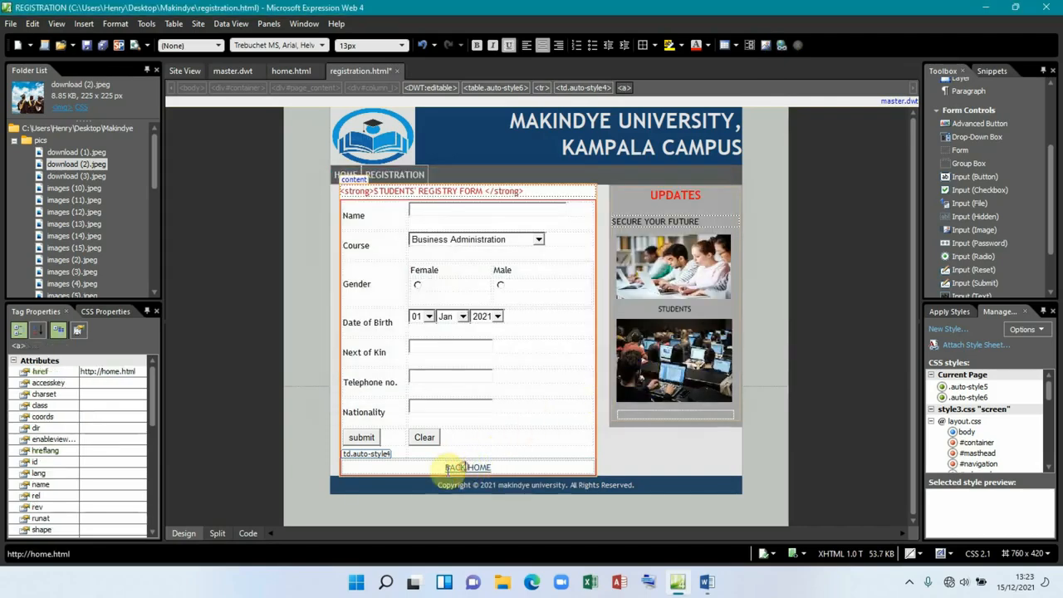
{"action": "left_click", "coordinate": [217, 534]}
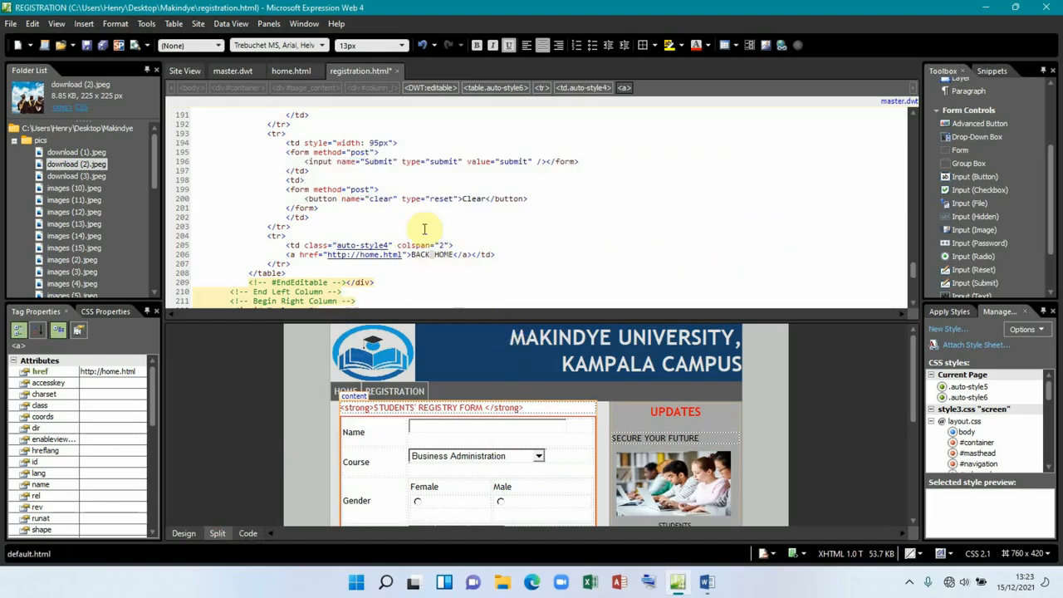
{"action": "left_click", "coordinate": [358, 254]}
{"action": "key", "text": "BackSpace"}
{"action": "key", "text": "BackSpace"}
{"action": "key", "text": "BackSpace"}
{"action": "key", "text": "BackSpace"}
{"action": "key", "text": "BackSpace"}
{"action": "key", "text": "BackSpace"}
{"action": "key", "text": "BackSpace"}
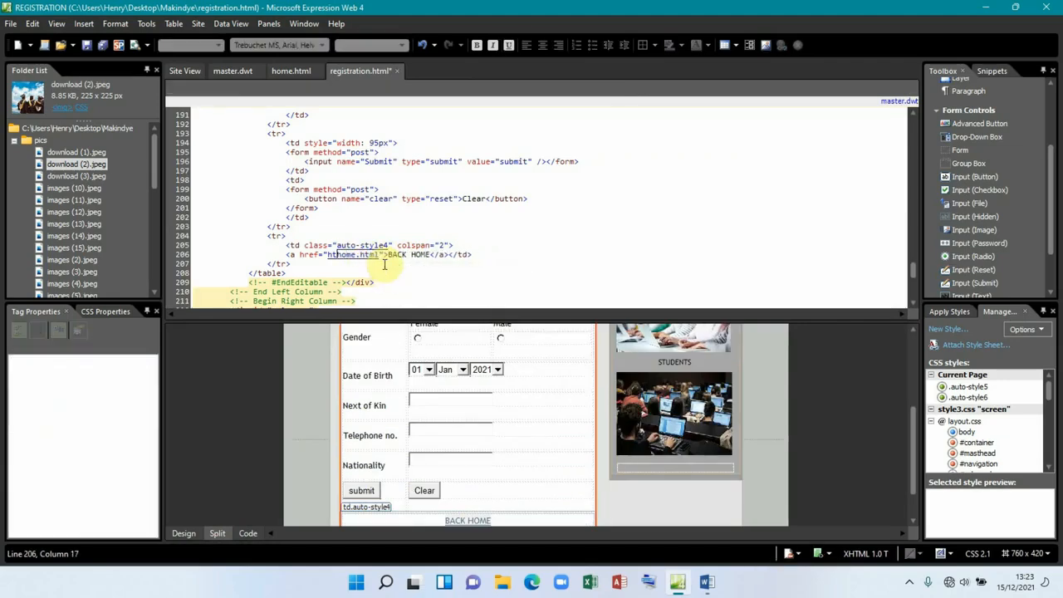
{"action": "left_click", "coordinate": [183, 533]}
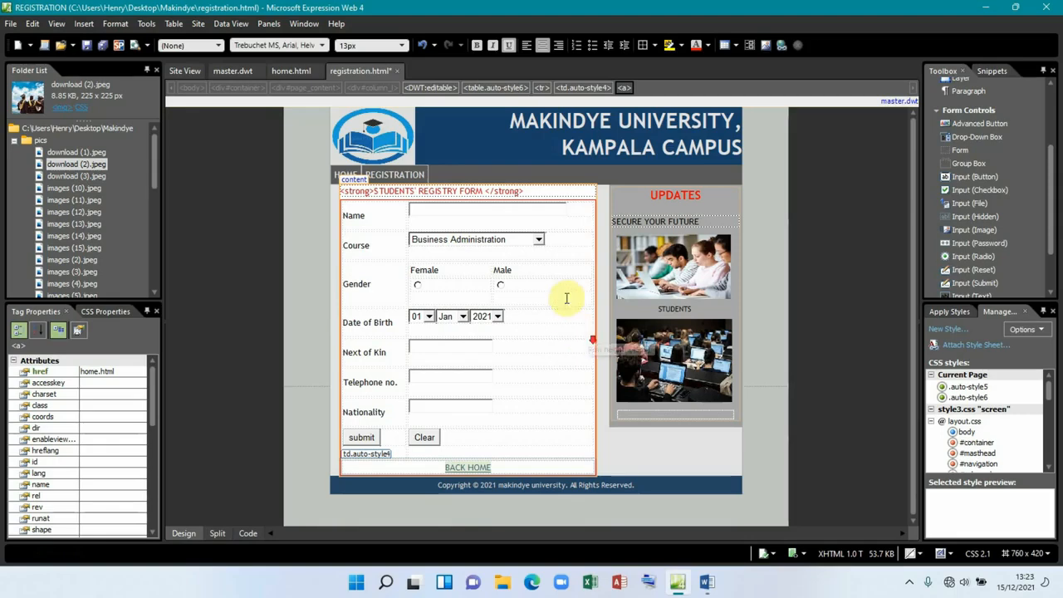
Step: Select the form rows from Name down to BACK HOME and apply a pale yellow background
{"action": "left_click", "coordinate": [386, 206]}
{"action": "left_click_drag", "start_coordinate": [477, 252], "coordinate": [534, 455]}
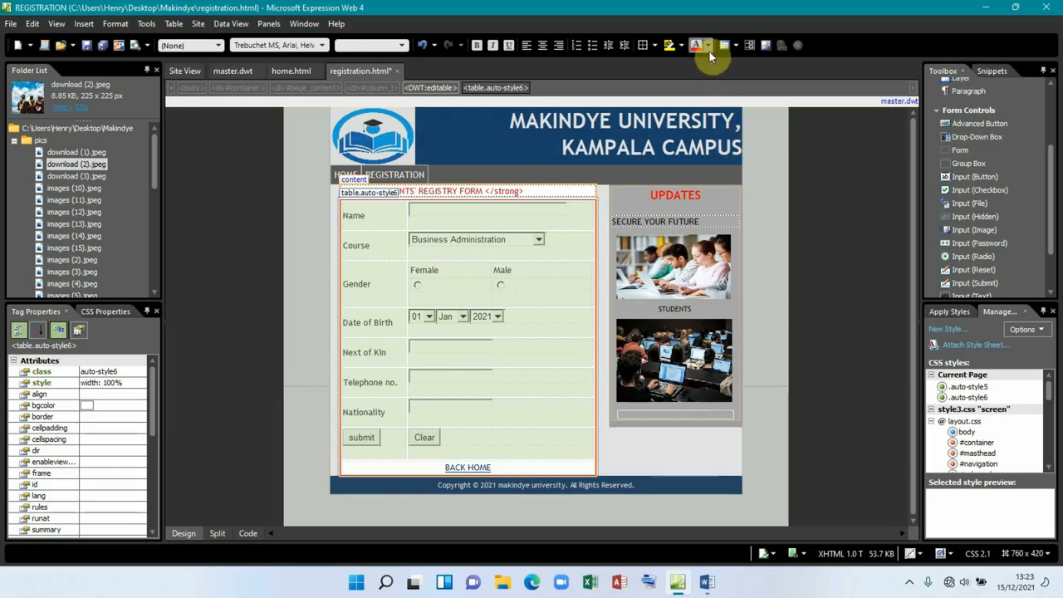
{"action": "left_click", "coordinate": [682, 45]}
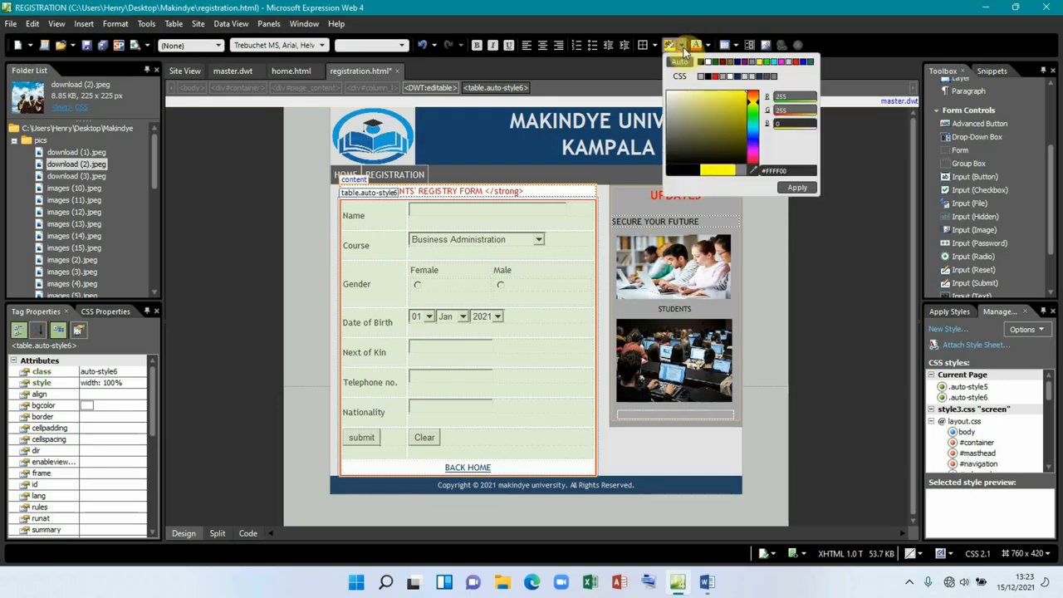
{"action": "left_click", "coordinate": [712, 93]}
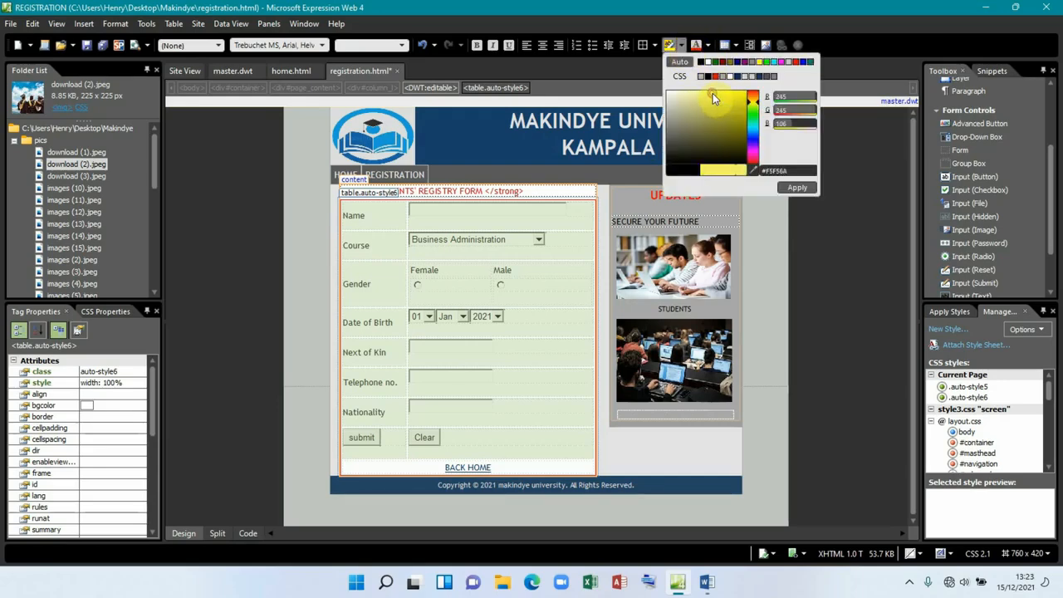
{"action": "left_click", "coordinate": [704, 93]}
{"action": "left_click", "coordinate": [795, 188]}
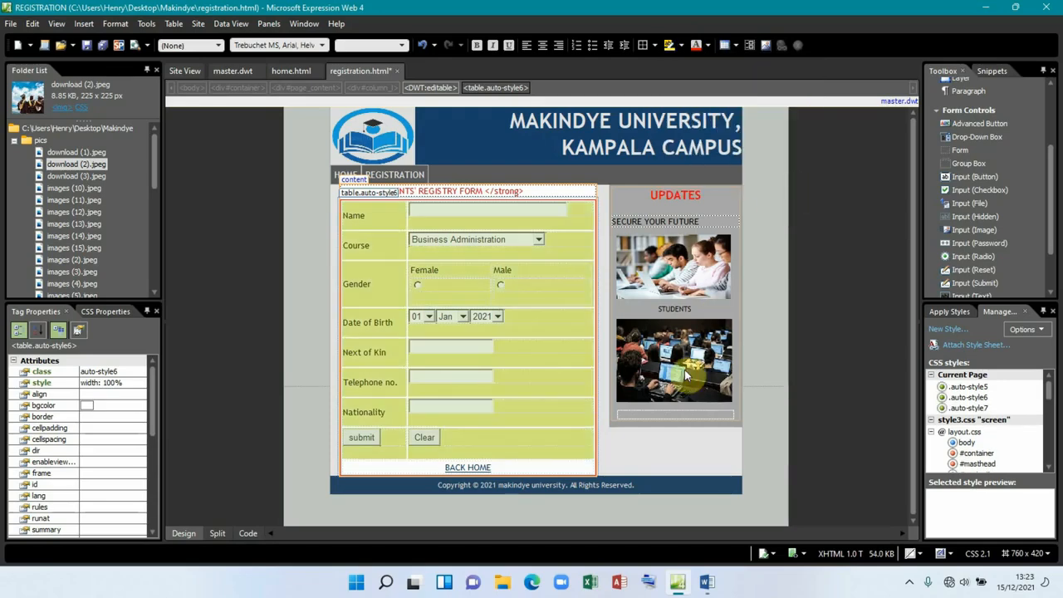
{"action": "left_click", "coordinate": [557, 468]}
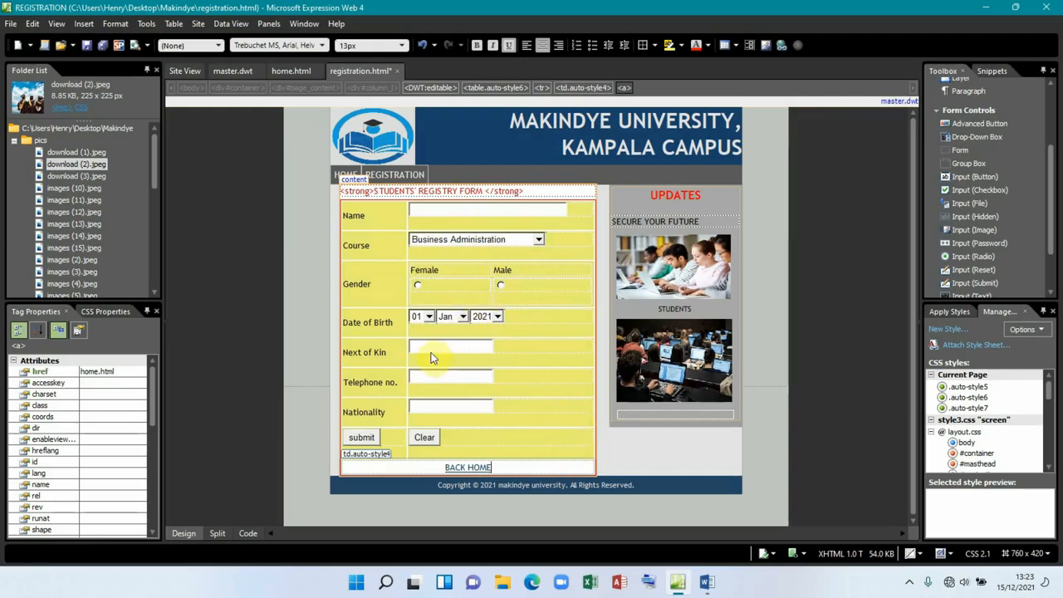
{"action": "left_click", "coordinate": [707, 582]}
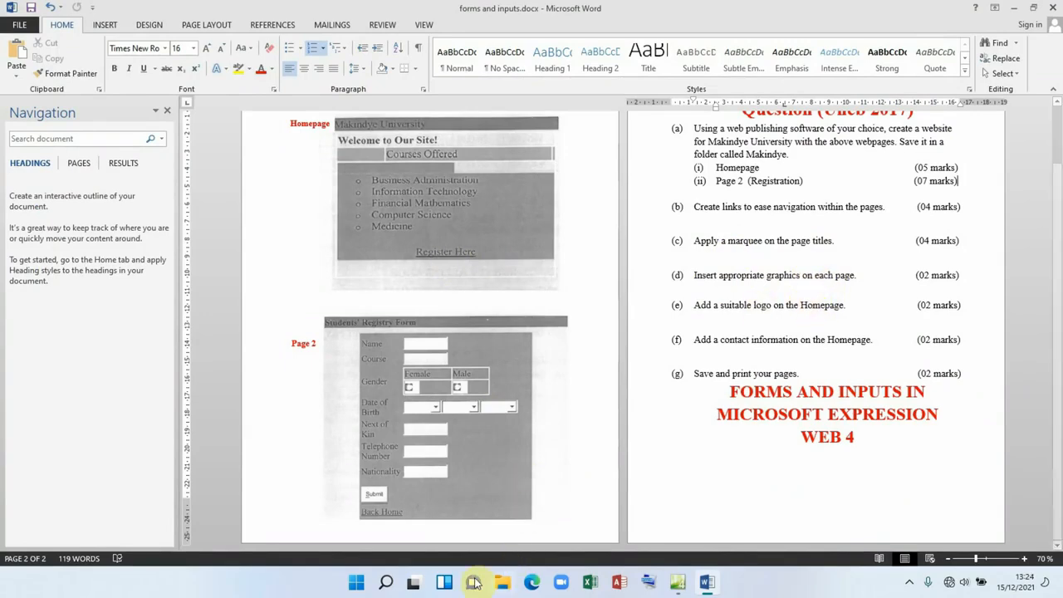
{"action": "left_click", "coordinate": [678, 581]}
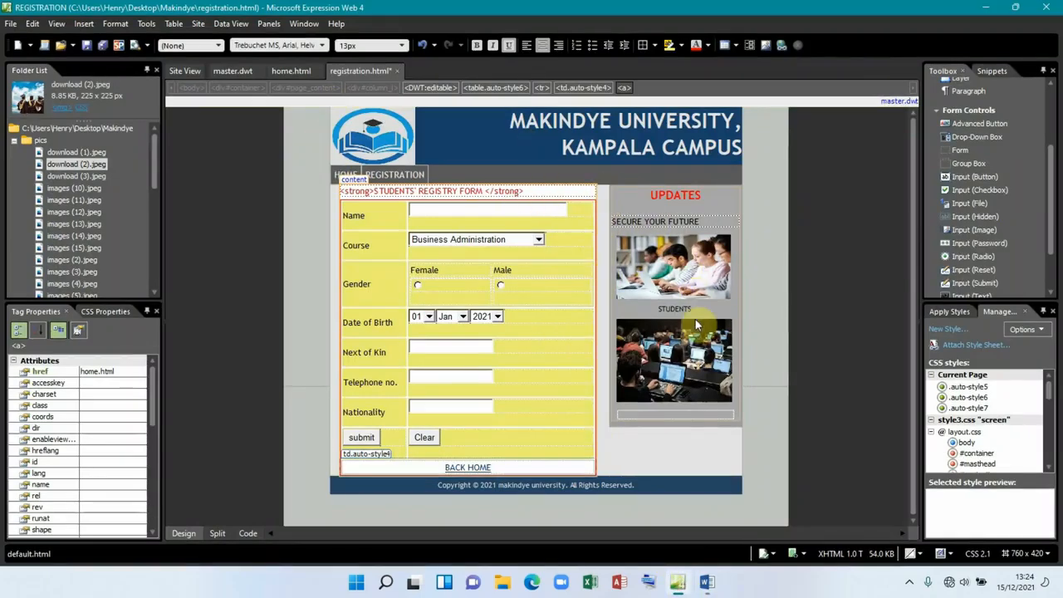
Step: Delete the students-at-computers picture and insert images (10).jpeg into the sidebar without alt text
{"action": "double_click", "coordinate": [688, 359]}
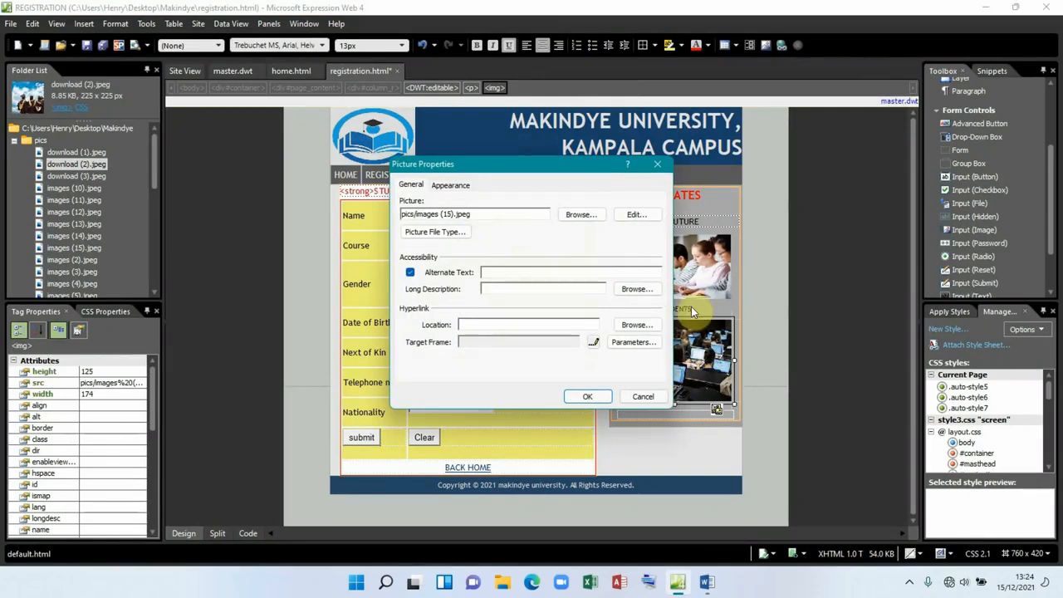
{"action": "left_click", "coordinate": [657, 163]}
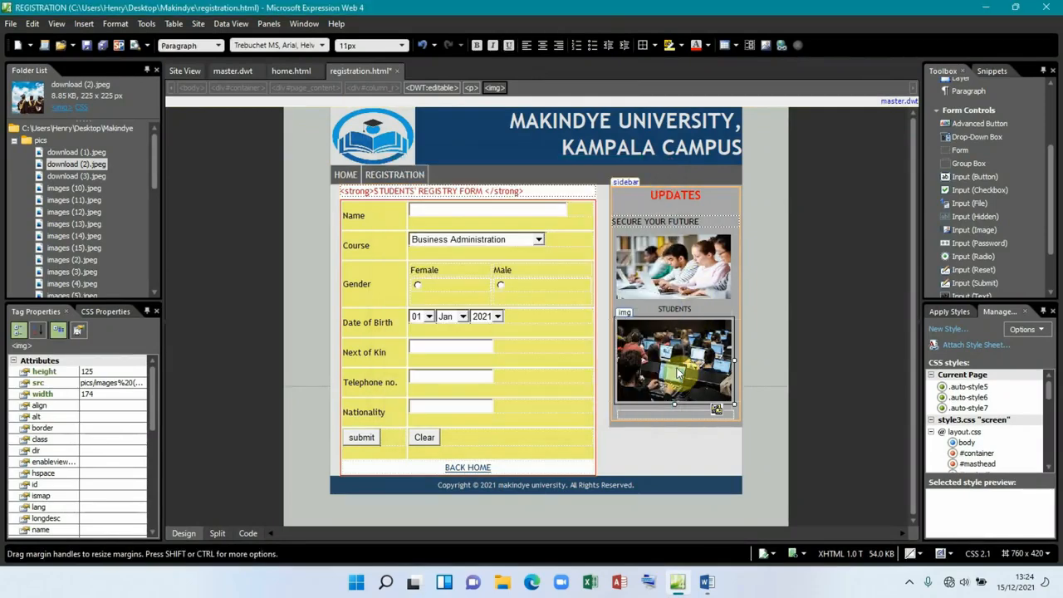
{"action": "key", "text": "Delete"}
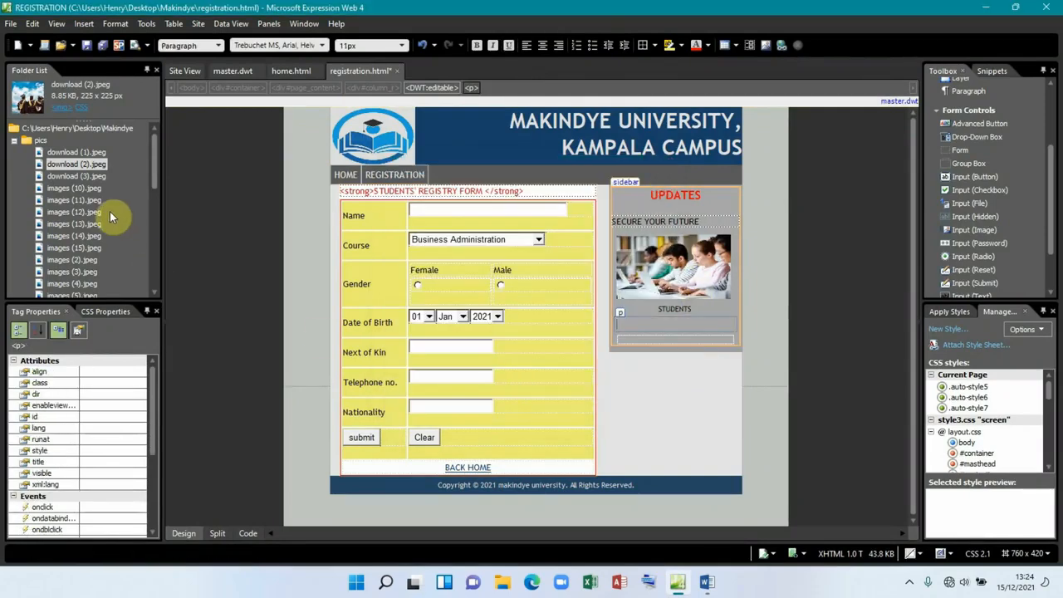
{"action": "left_click", "coordinate": [83, 189]}
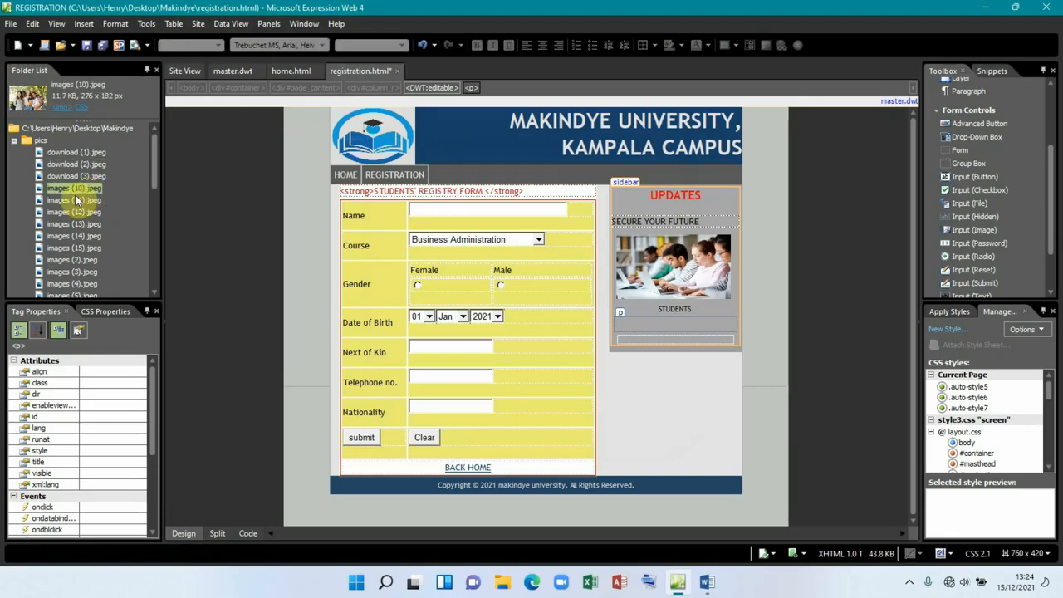
{"action": "left_click_drag", "start_coordinate": [75, 195], "coordinate": [632, 328]}
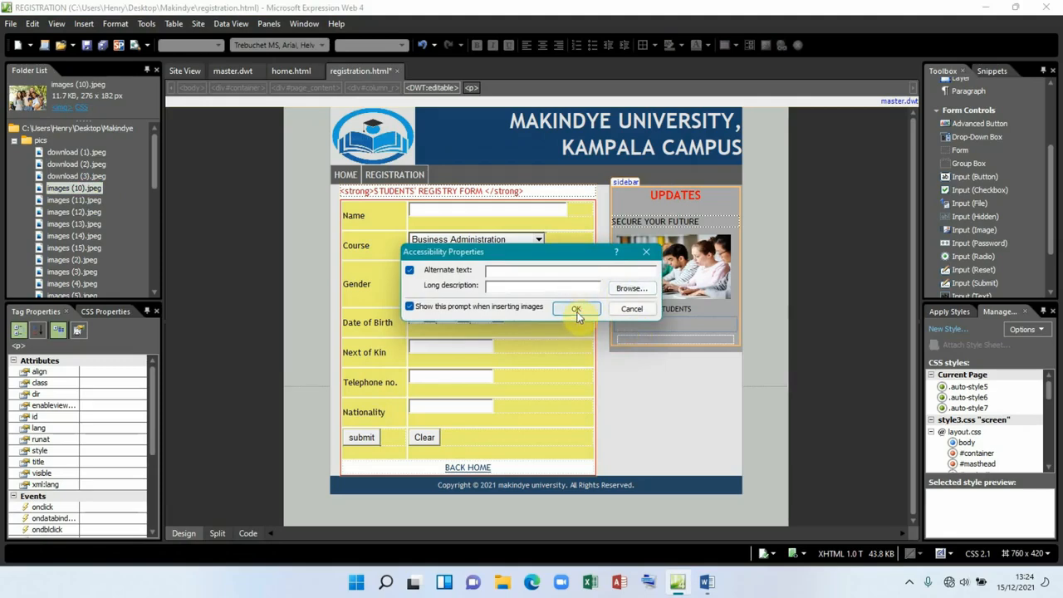
{"action": "left_click", "coordinate": [576, 310]}
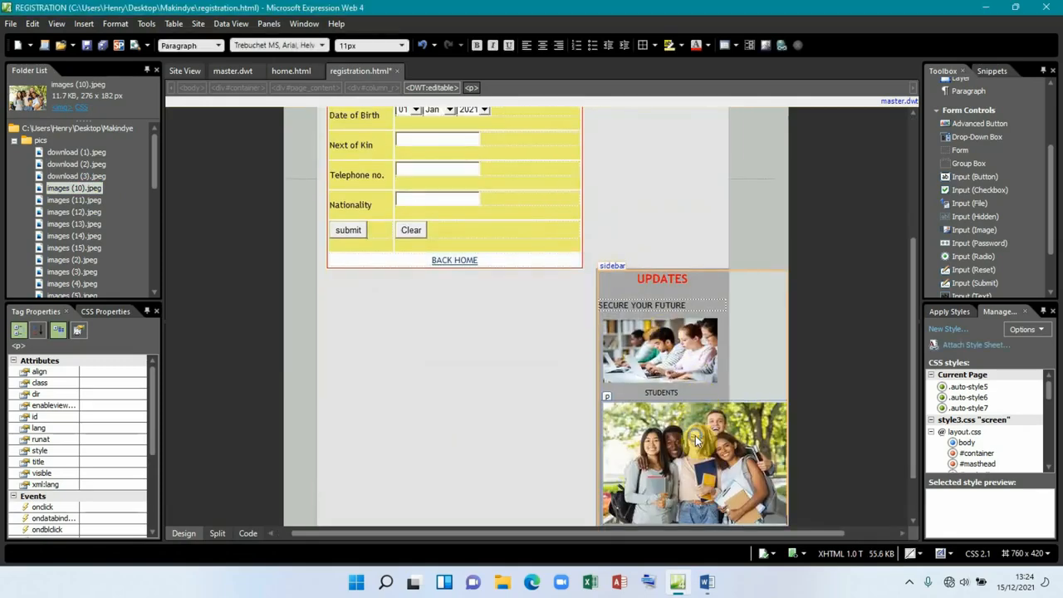
Step: Resize the new picture via Picture Properties and its handles to fill the sidebar width
{"action": "right_click", "coordinate": [696, 440]}
{"action": "left_click", "coordinate": [742, 373]}
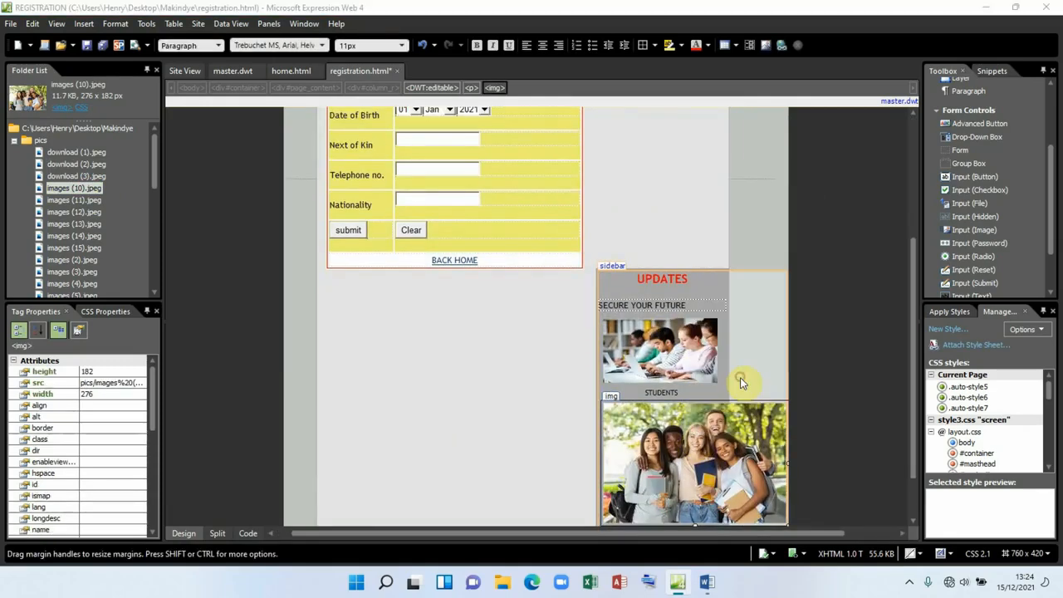
{"action": "left_click", "coordinate": [445, 185]}
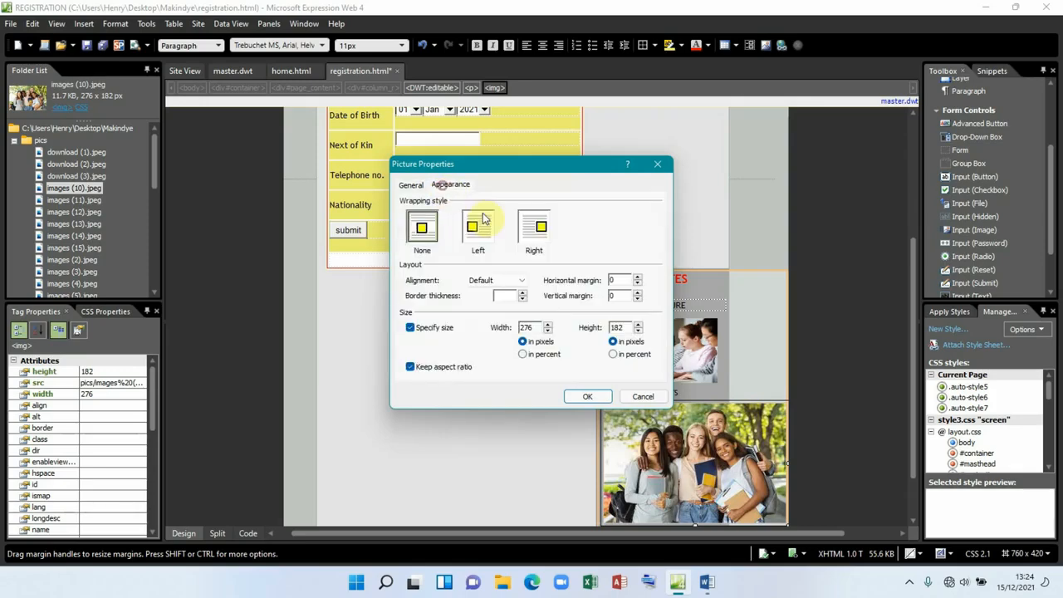
{"action": "left_click_drag", "start_coordinate": [537, 327], "coordinate": [501, 330]}
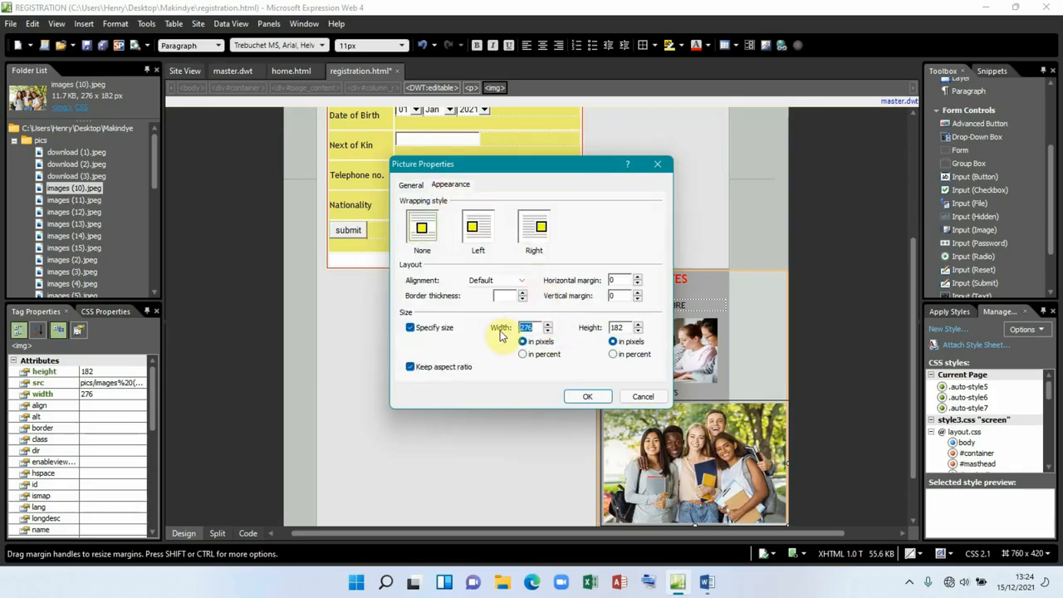
{"action": "left_click", "coordinate": [584, 396]}
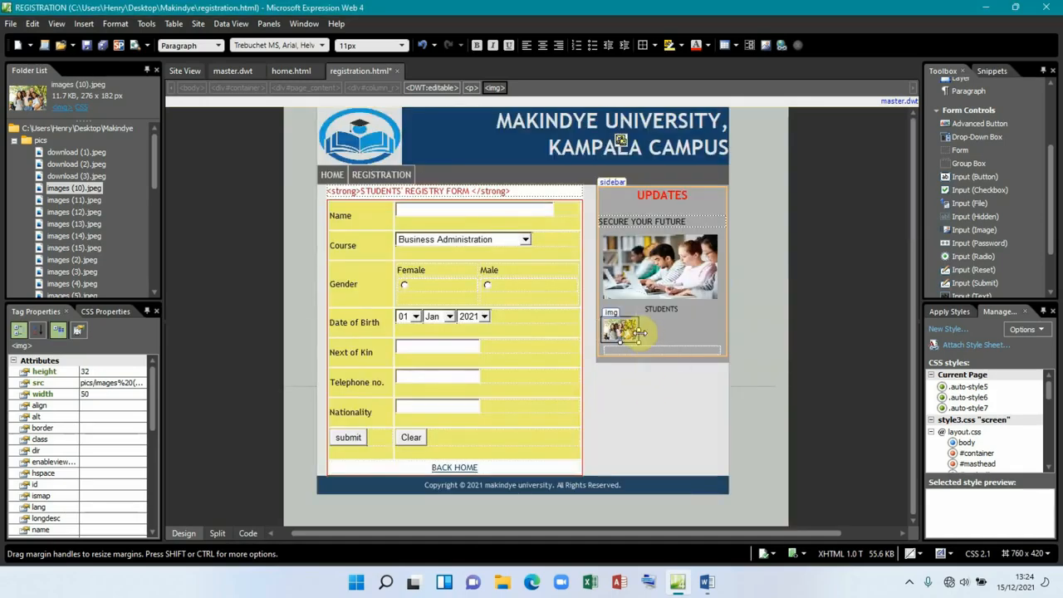
{"action": "left_click_drag", "start_coordinate": [640, 333], "coordinate": [667, 408]}
{"action": "left_click_drag", "start_coordinate": [716, 361], "coordinate": [716, 362]}
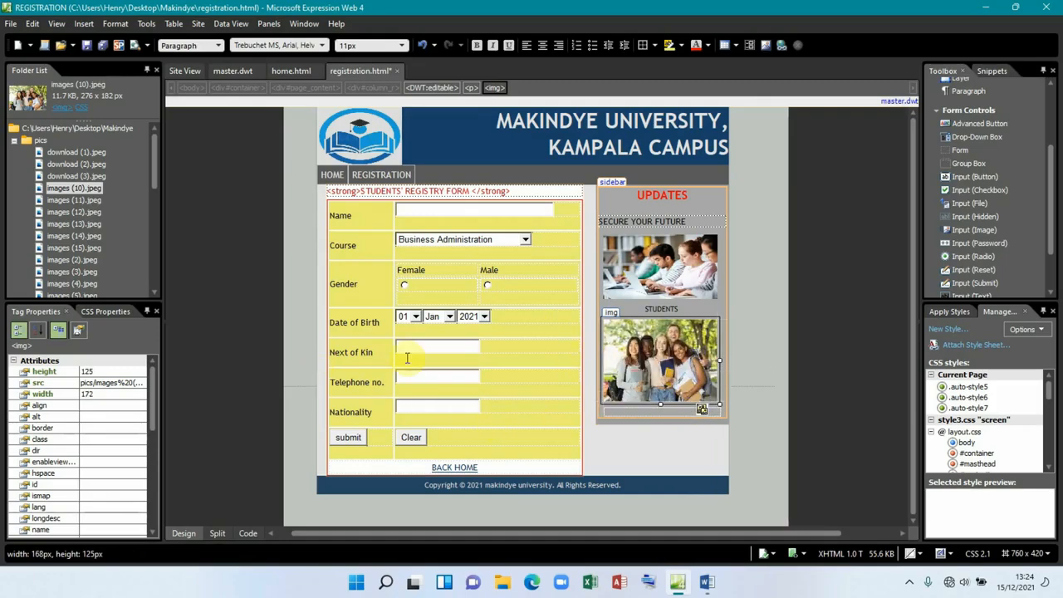
{"action": "left_click", "coordinate": [642, 411]}
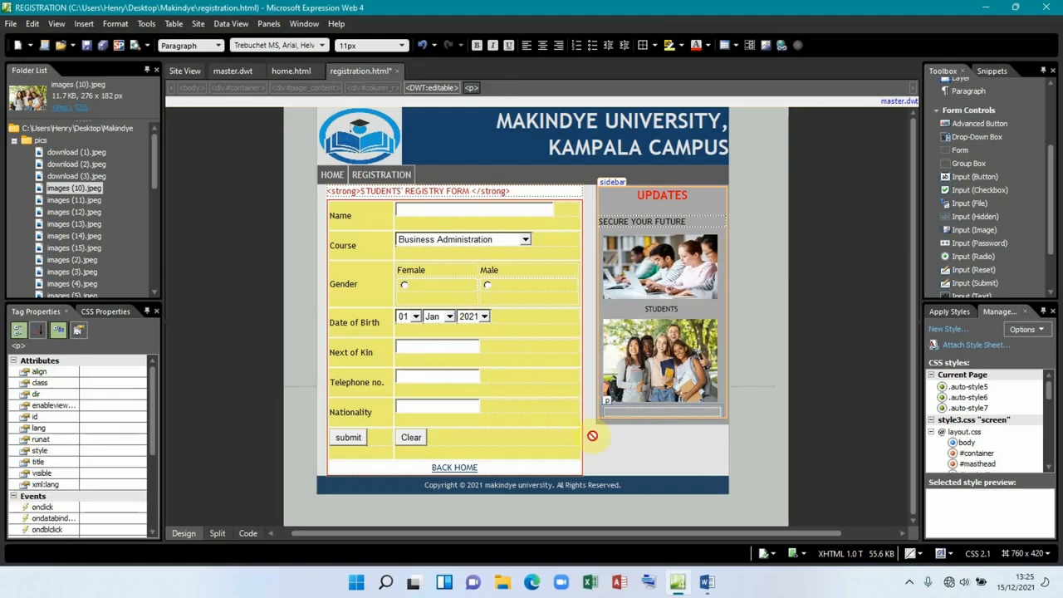
{"action": "left_click", "coordinate": [705, 581]}
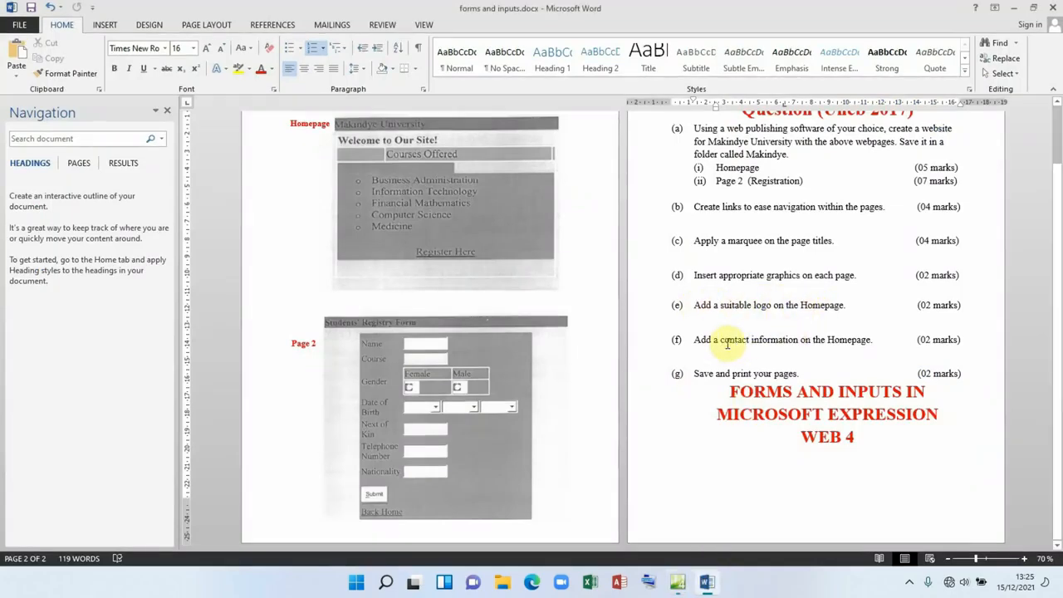
{"action": "left_click", "coordinate": [677, 584]}
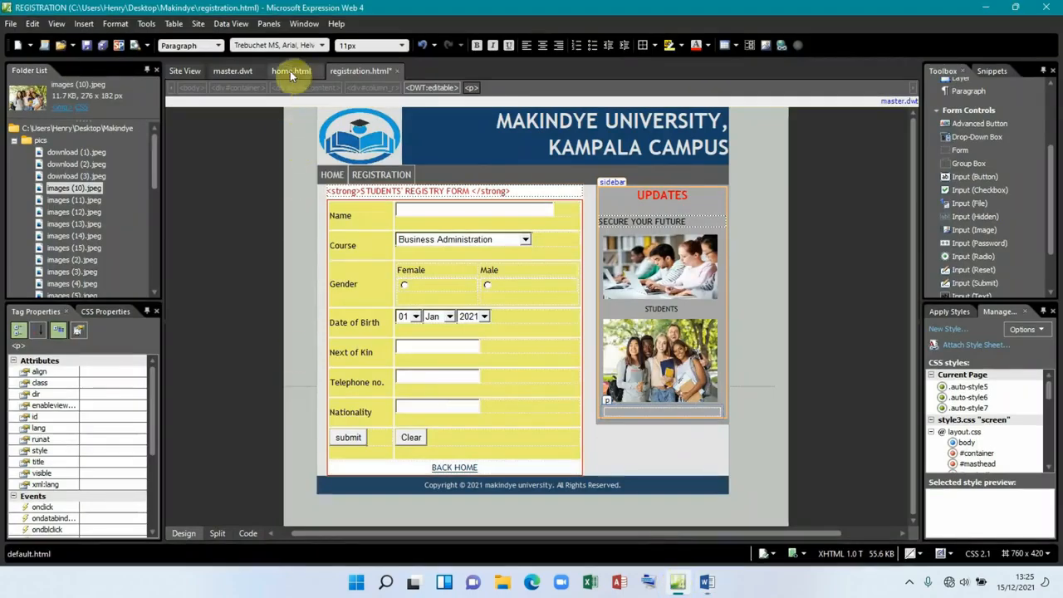
Step: Save the registration page, then type a CONTACT US heading below Medicine on home.html
{"action": "left_click", "coordinate": [103, 46]}
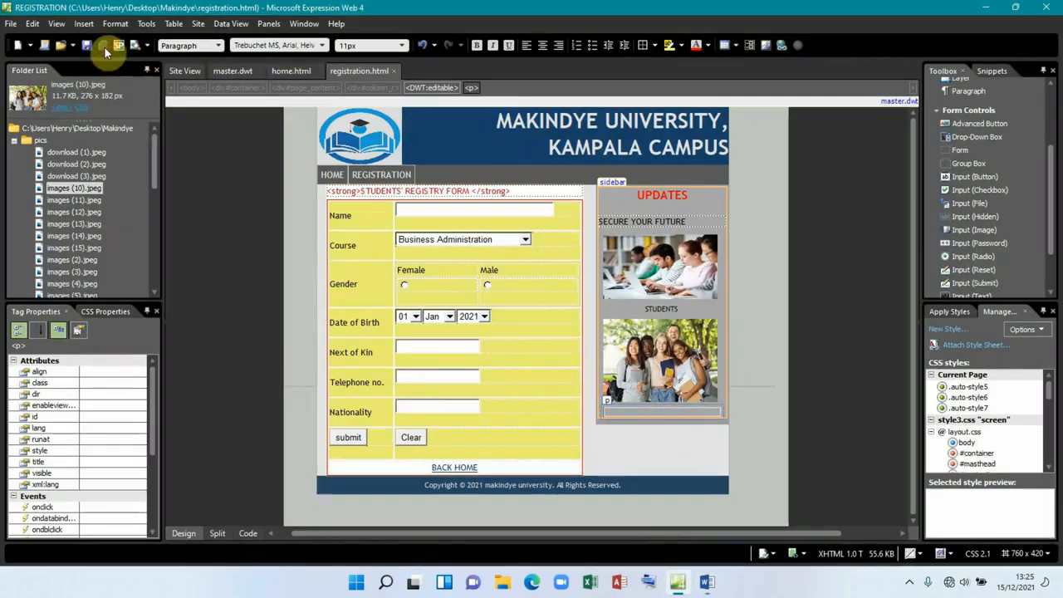
{"action": "left_click", "coordinate": [287, 70]}
{"action": "scroll", "coordinate": [474, 453], "scroll_direction": "down", "scroll_amount": 1}
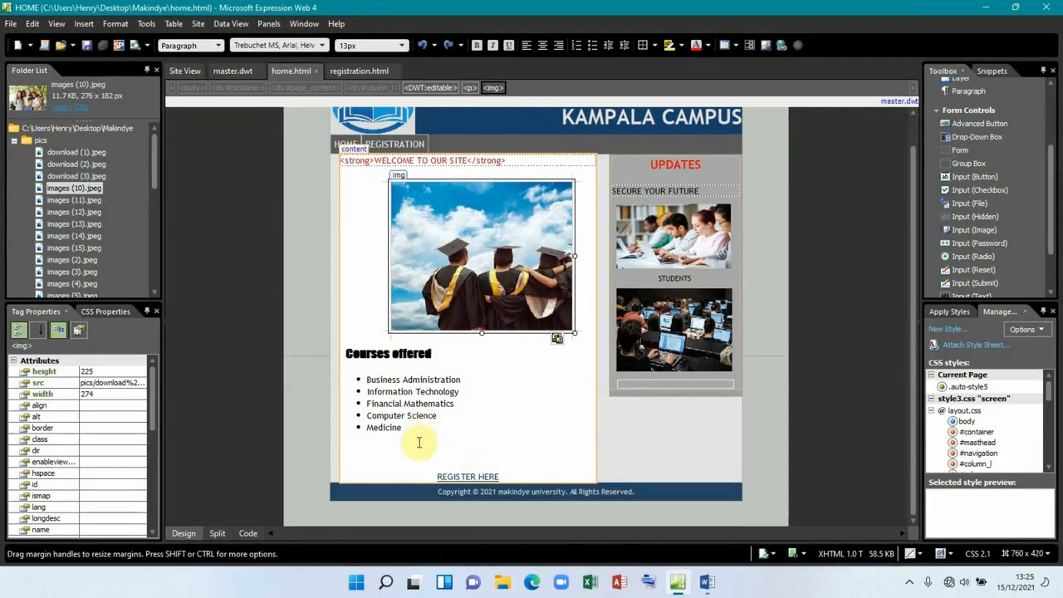
{"action": "left_click", "coordinate": [404, 446]}
{"action": "type", "text": "CONTA"}
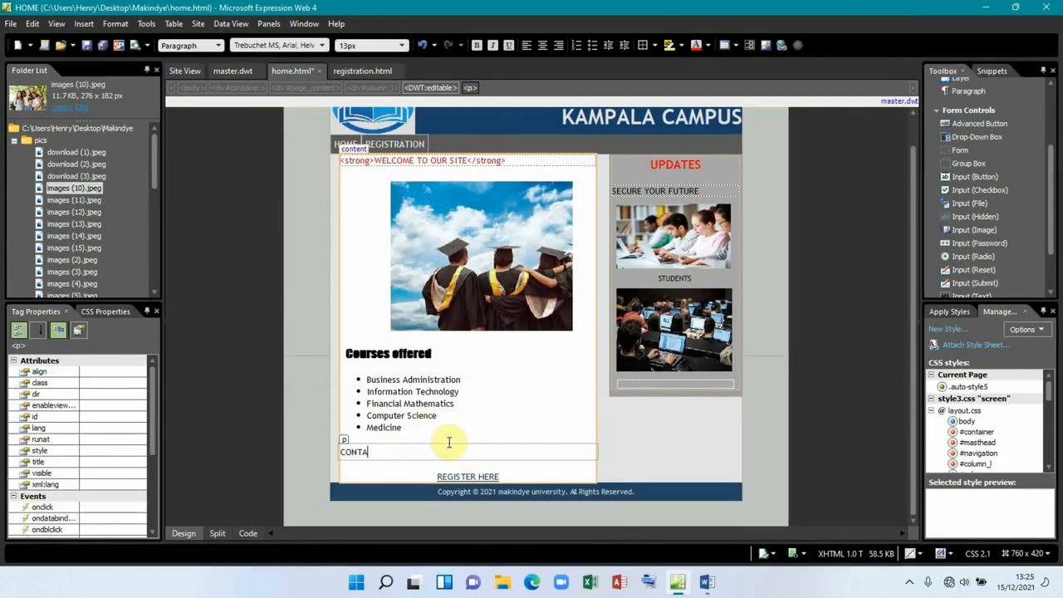
{"action": "type", "text": "CT US"}
{"action": "key", "text": "Return"}
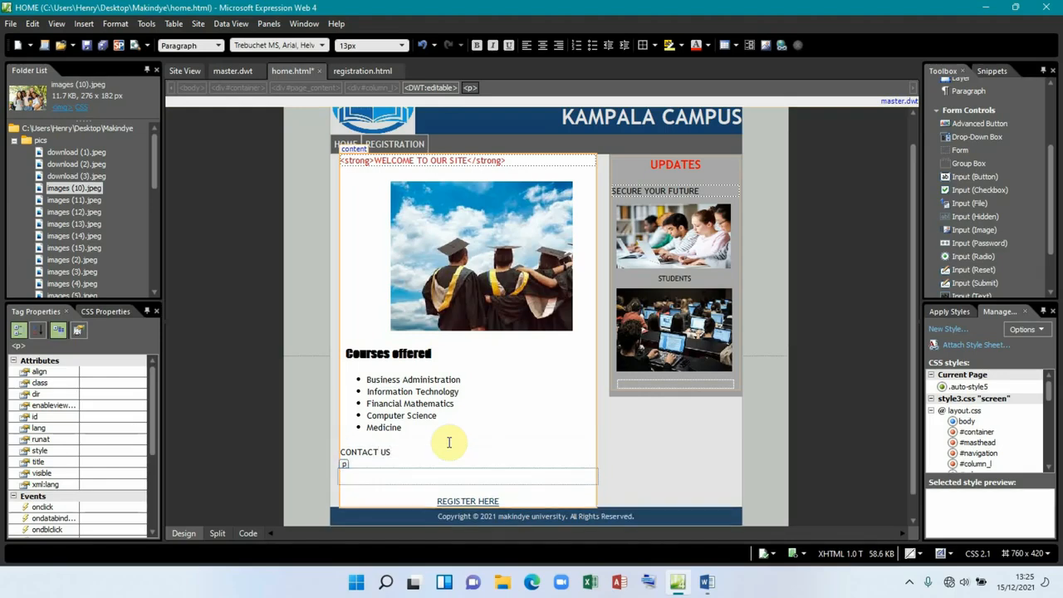
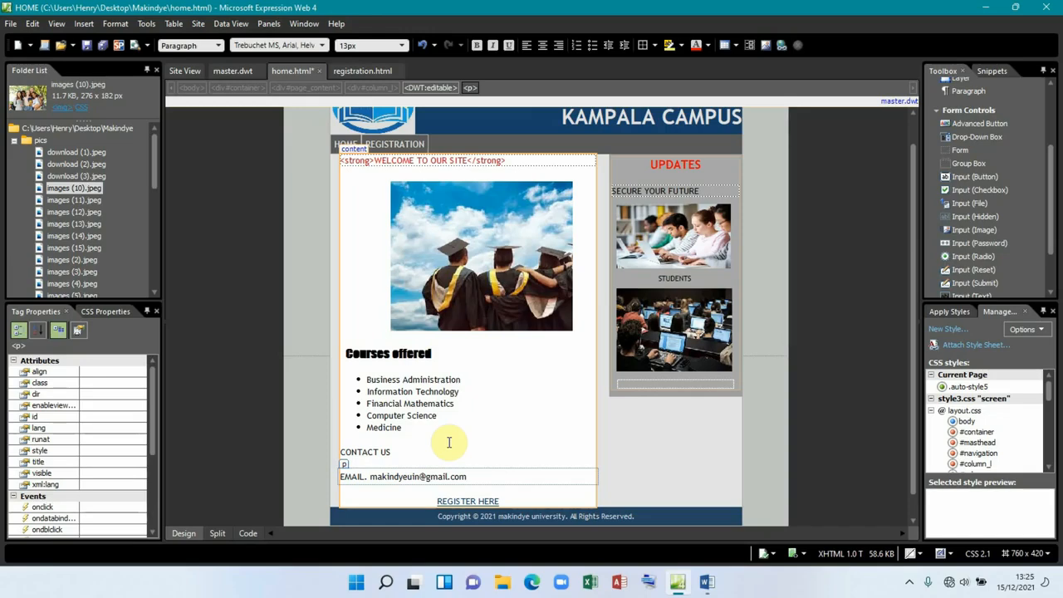
Step: Add the contact e-mail line and two telephone number lines beneath CONTACT US
{"action": "key", "text": "Return"}
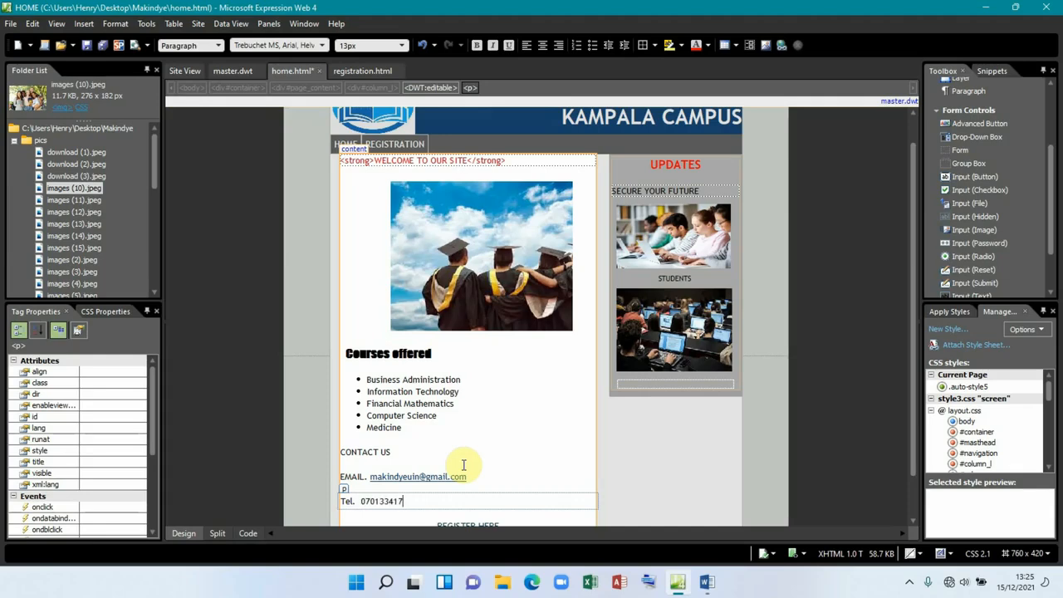
{"action": "key", "text": "Return"}
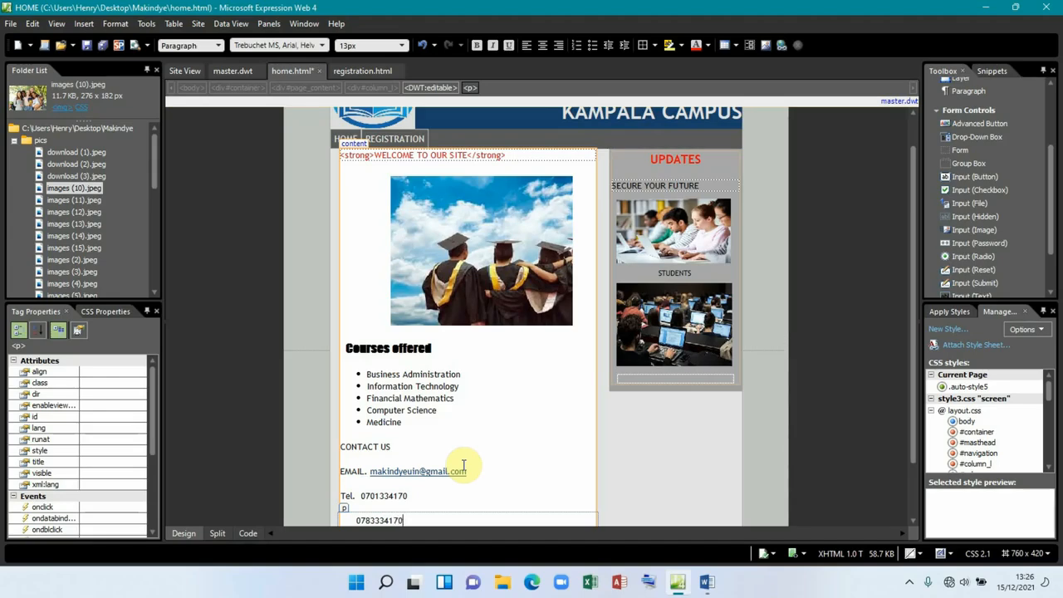
{"action": "scroll", "coordinate": [494, 443], "scroll_direction": "down", "scroll_amount": 2}
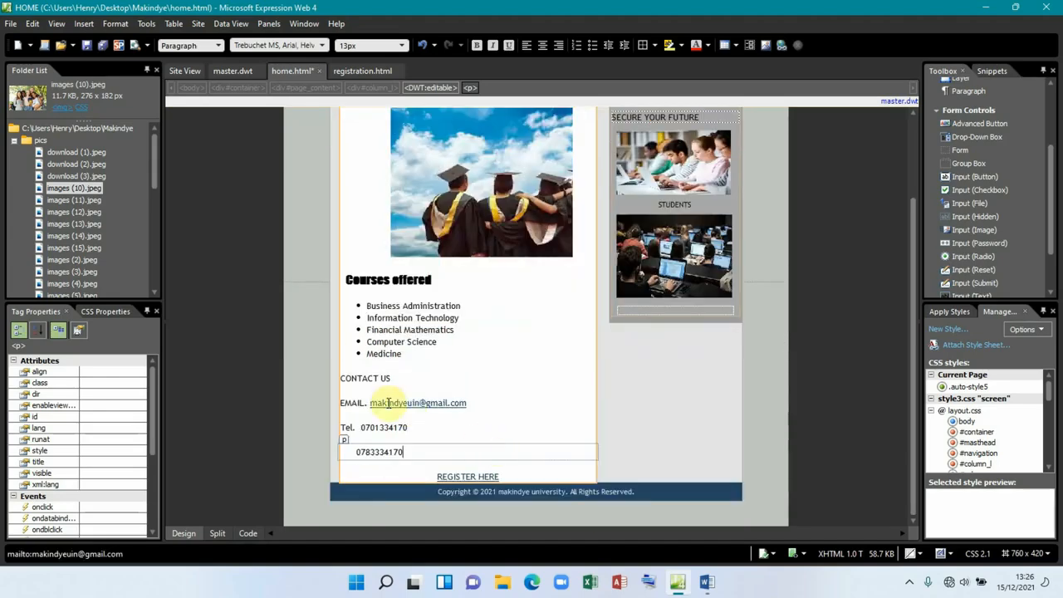
{"action": "left_click", "coordinate": [386, 378]}
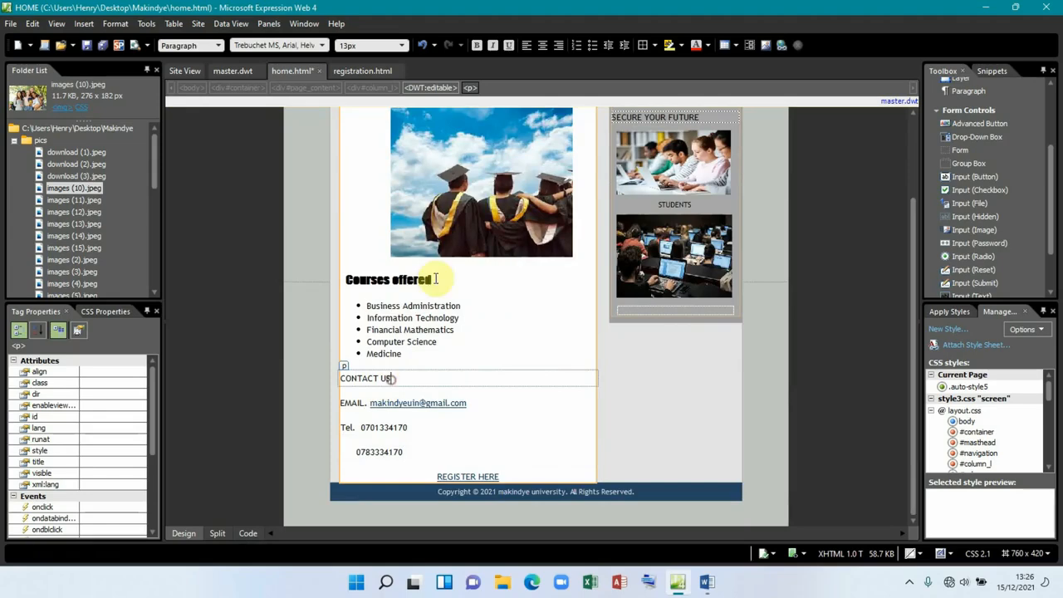
Step: Centre the CONTACT US heading and make it bold
{"action": "left_click", "coordinate": [531, 47]}
{"action": "left_click", "coordinate": [545, 46]}
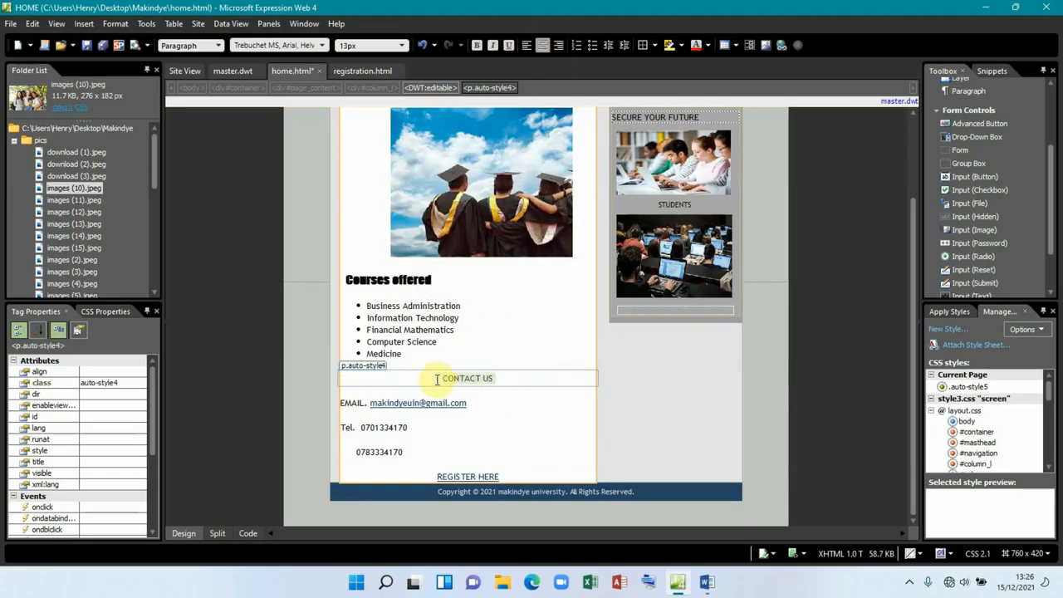
{"action": "left_click", "coordinate": [477, 45]}
Step: Set the CONTACT US heading's font to Impact, leaving its size unchanged
{"action": "left_click", "coordinate": [316, 45]}
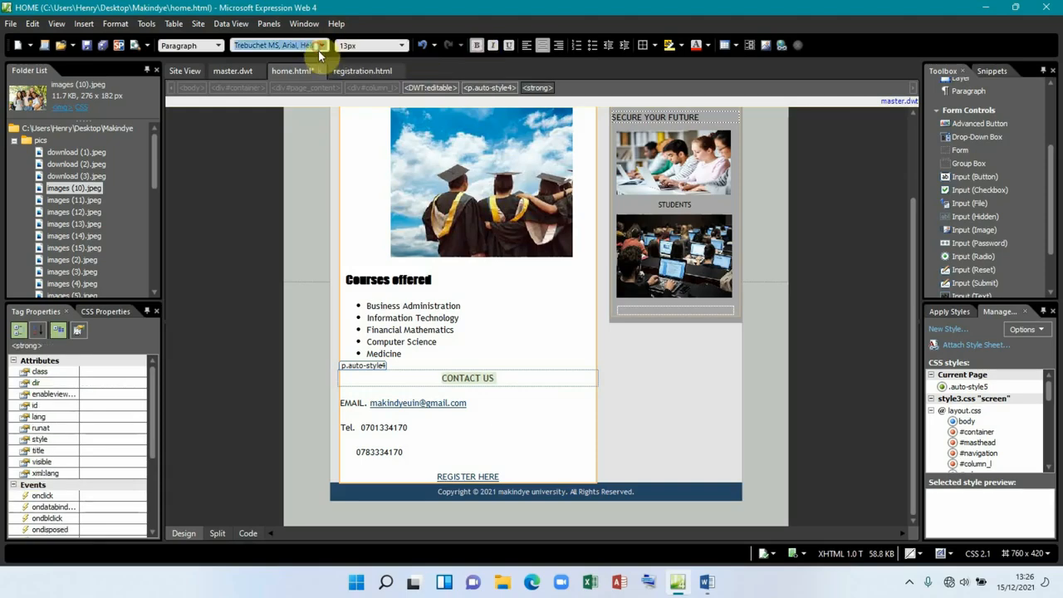
{"action": "left_click", "coordinate": [323, 45]}
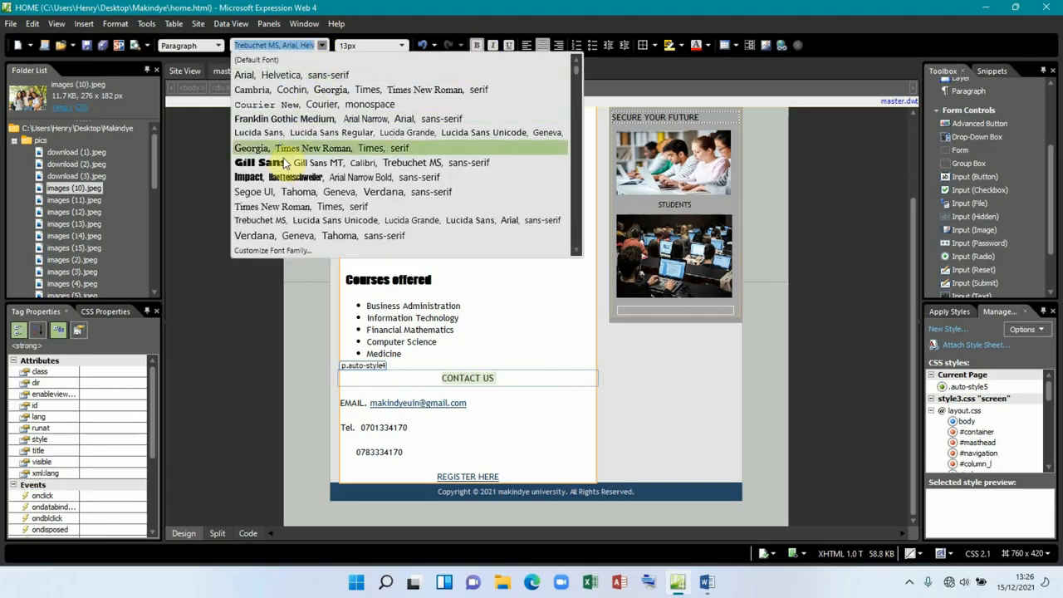
{"action": "left_click", "coordinate": [282, 178]}
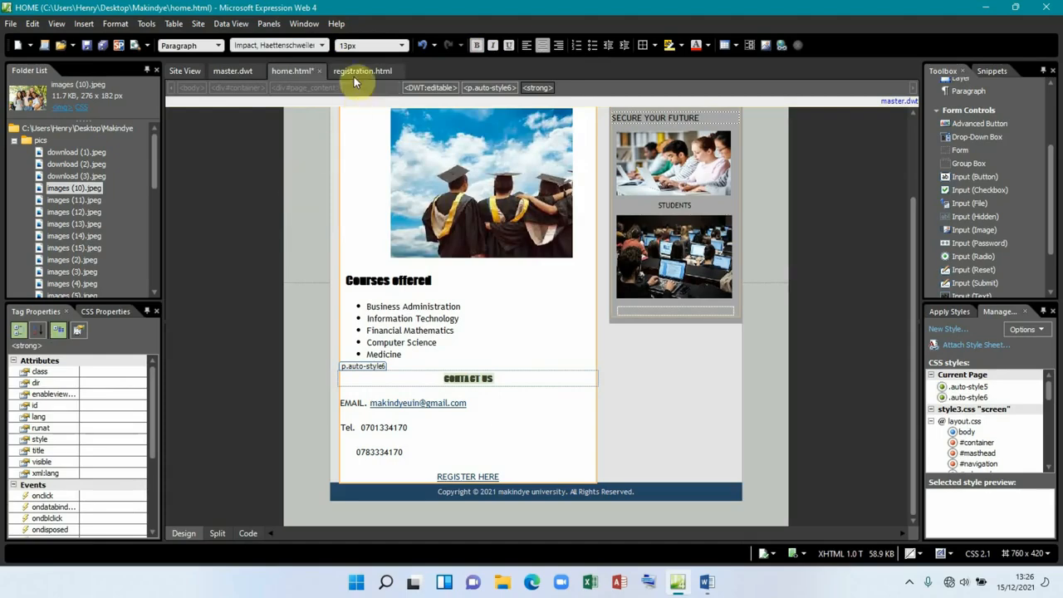
{"action": "left_click", "coordinate": [400, 47]}
{"action": "left_click", "coordinate": [559, 296]}
{"action": "scroll", "coordinate": [539, 336], "scroll_direction": "up", "scroll_amount": 3}
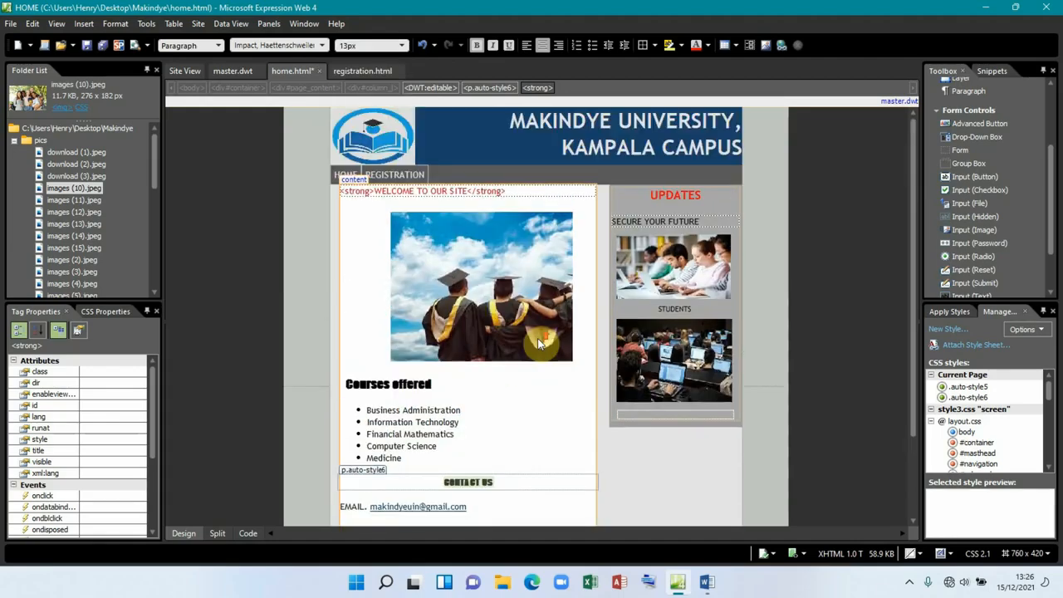
{"action": "scroll", "coordinate": [541, 339], "scroll_direction": "down", "scroll_amount": 1}
{"action": "scroll", "coordinate": [541, 339], "scroll_direction": "up", "scroll_amount": 1}
{"action": "scroll", "coordinate": [540, 339], "scroll_direction": "down", "scroll_amount": 3}
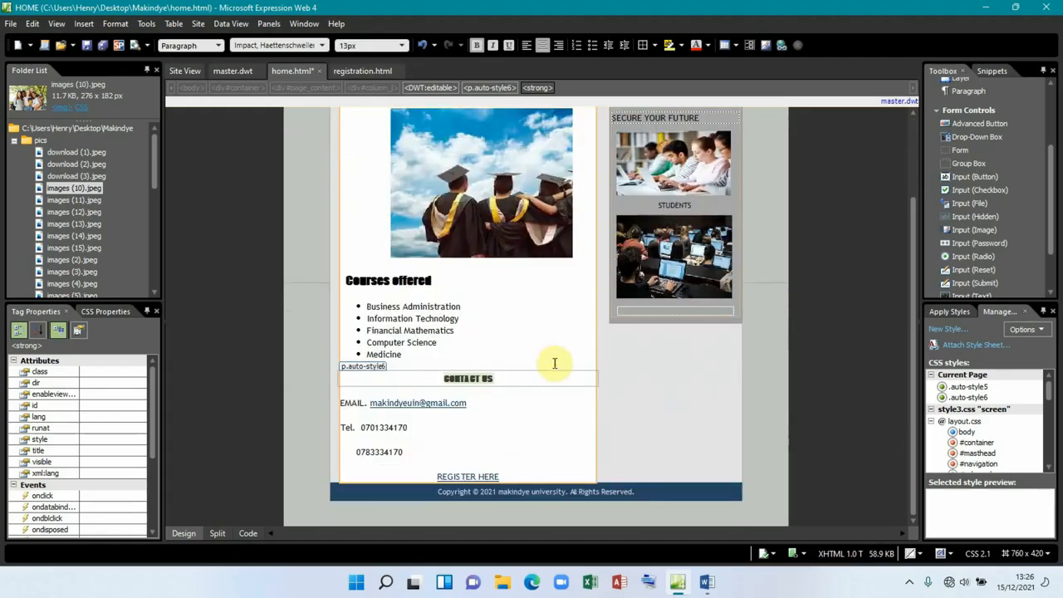
{"action": "left_click", "coordinate": [704, 581]}
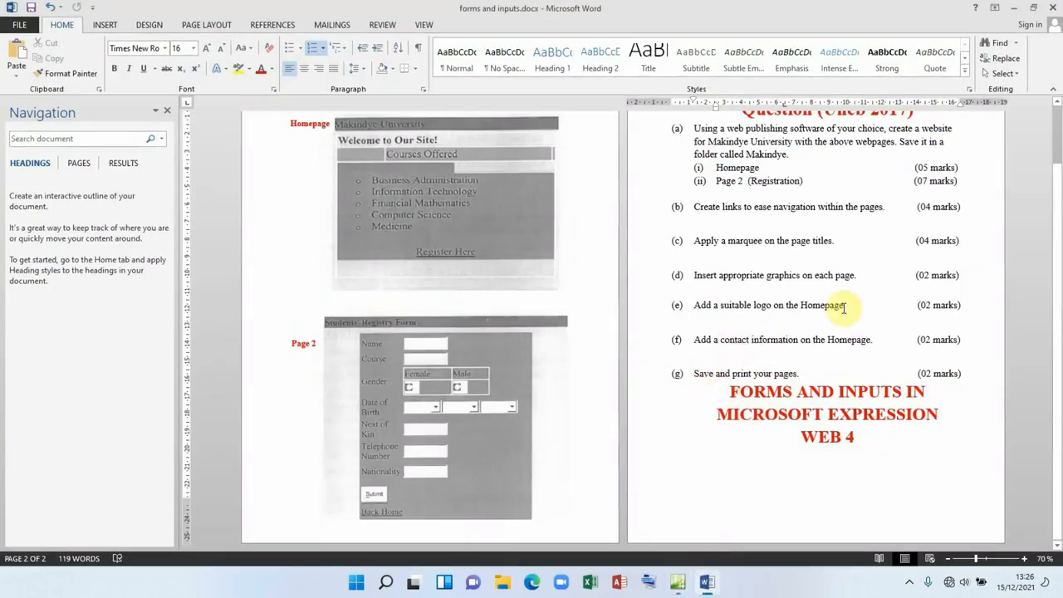
Step: Scroll through the assignment question in Word, then minimise the document
{"action": "scroll", "coordinate": [781, 312], "scroll_direction": "up", "scroll_amount": 1}
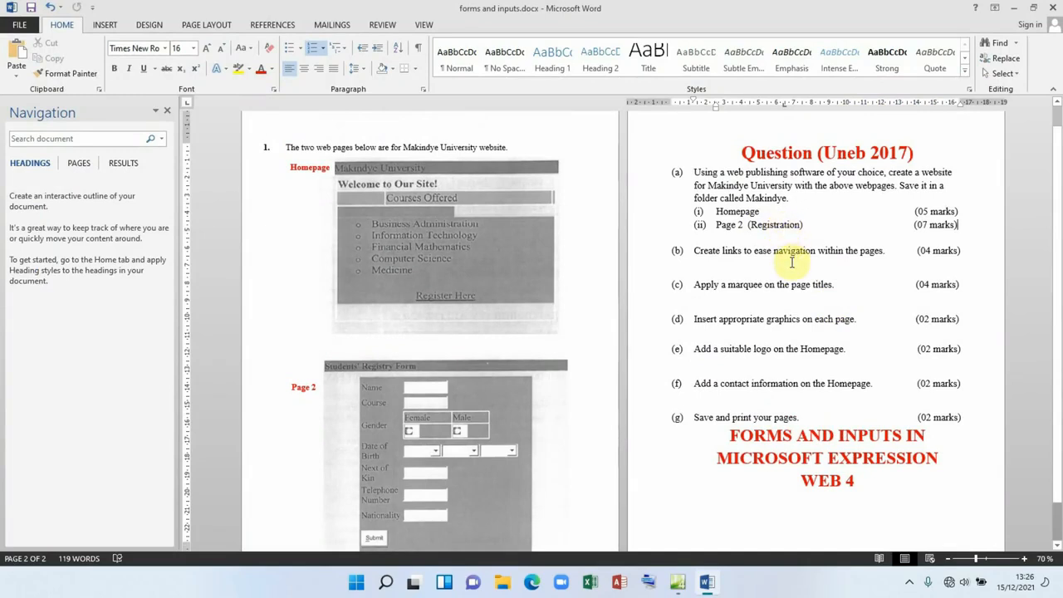
{"action": "scroll", "coordinate": [793, 262], "scroll_direction": "down", "scroll_amount": 1}
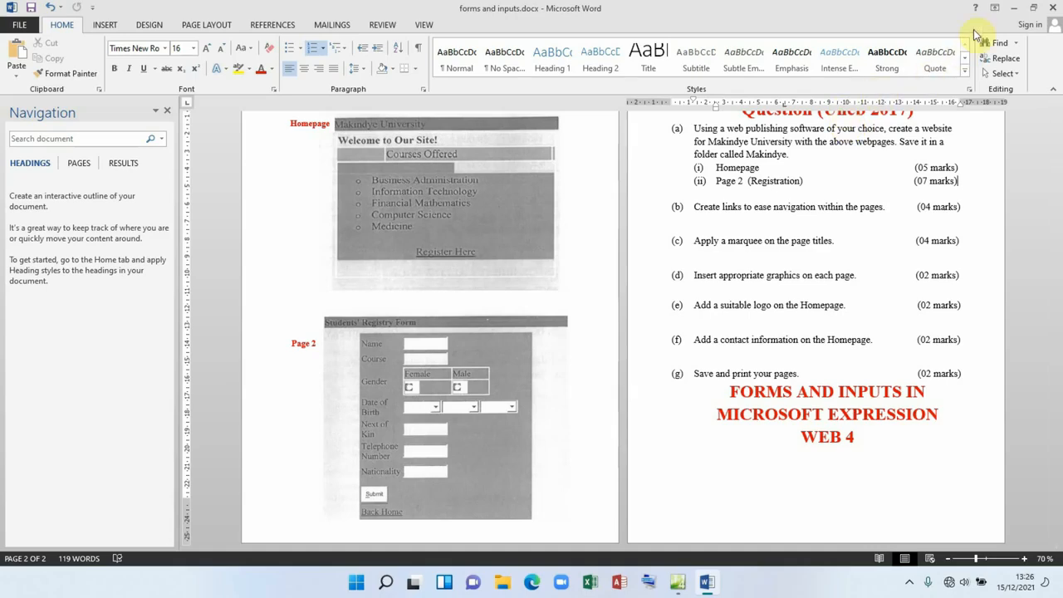
{"action": "left_click", "coordinate": [1012, 10]}
Step: In master.dwt, save all pages and change the HOME link's href to home.html
{"action": "scroll", "coordinate": [465, 284], "scroll_direction": "up", "scroll_amount": 2}
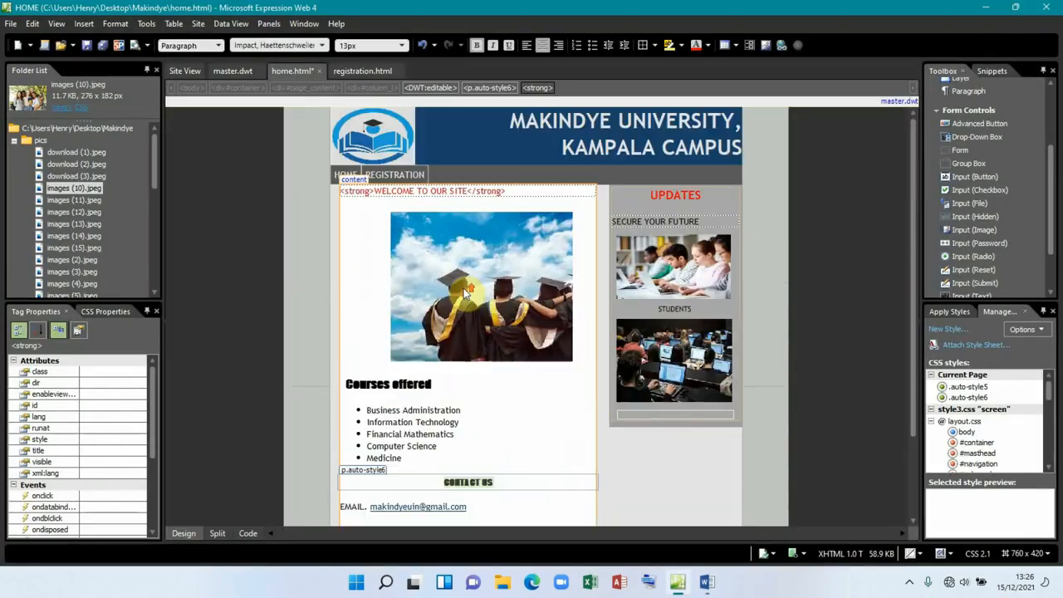
{"action": "left_click", "coordinate": [231, 73]}
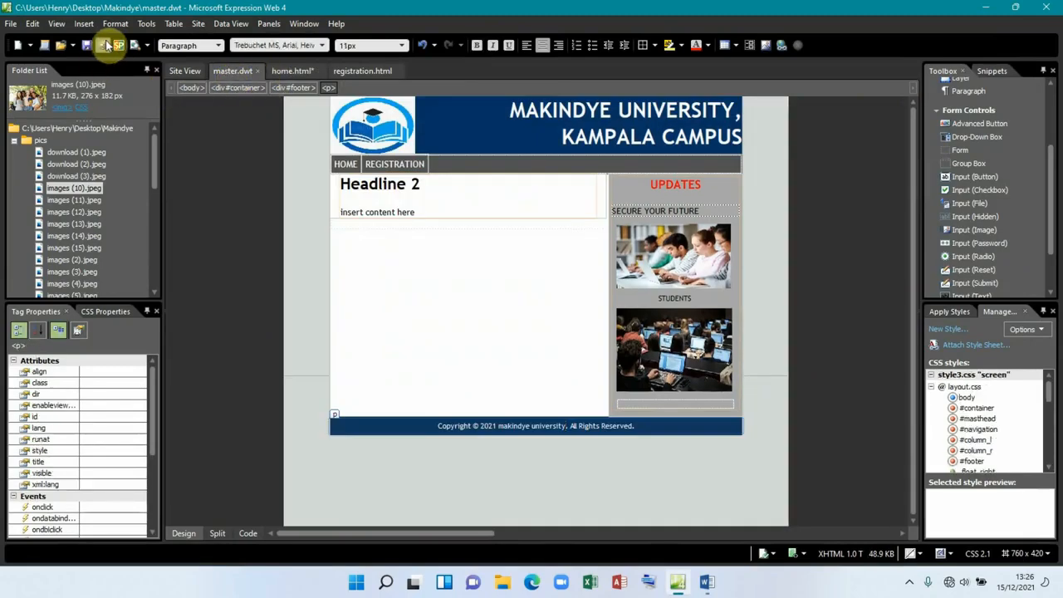
{"action": "left_click", "coordinate": [103, 46]}
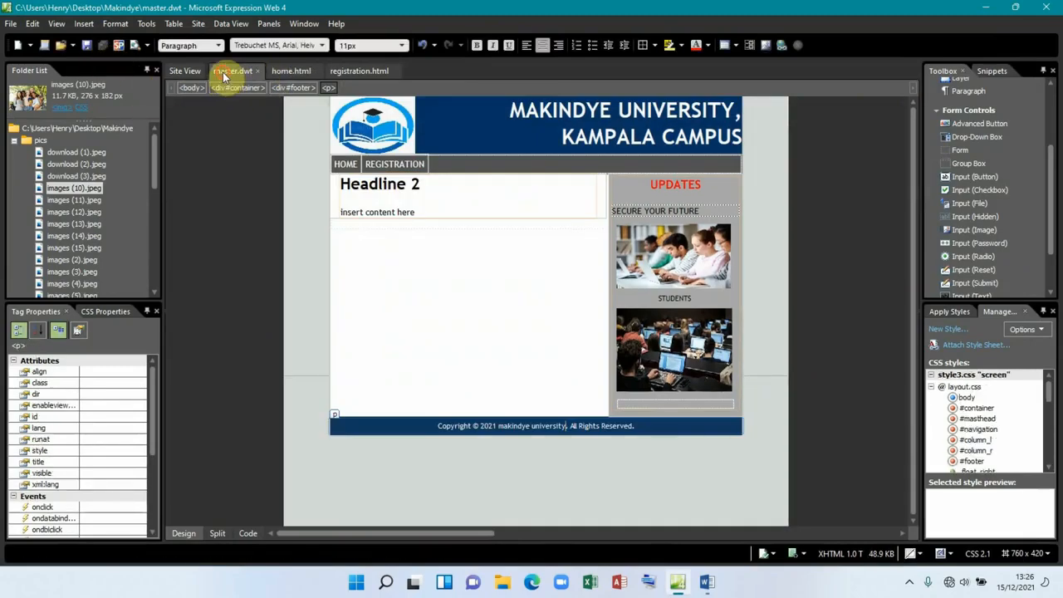
{"action": "left_click", "coordinate": [346, 163]}
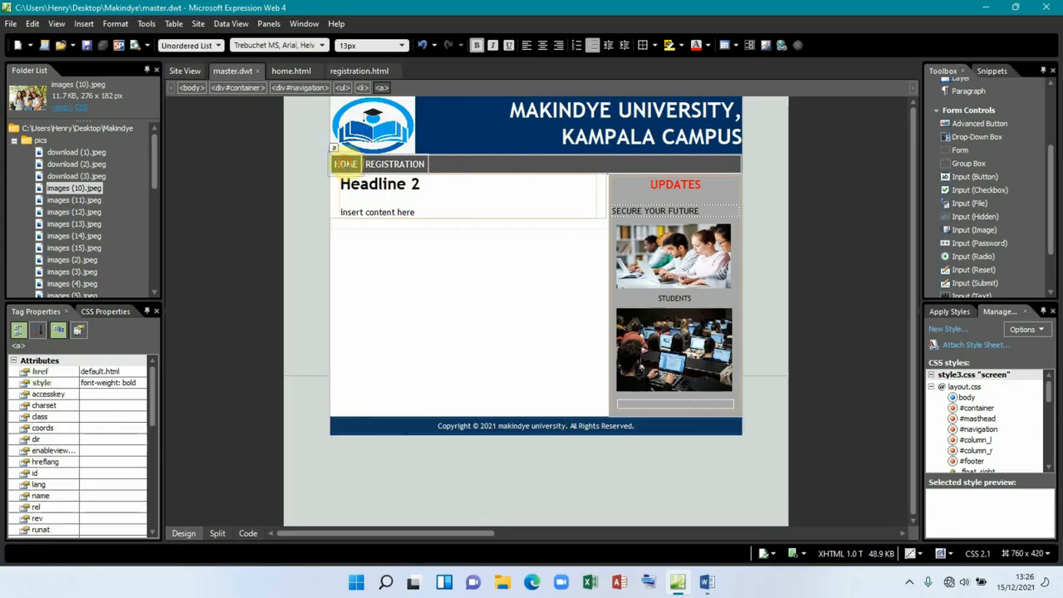
{"action": "left_click", "coordinate": [217, 533]}
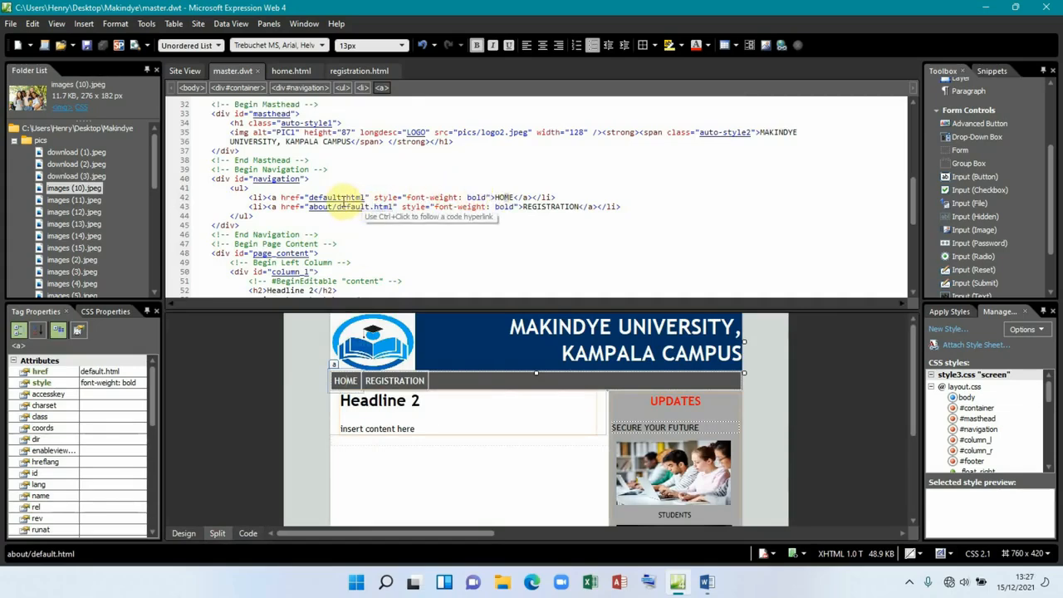
{"action": "left_click", "coordinate": [343, 199]}
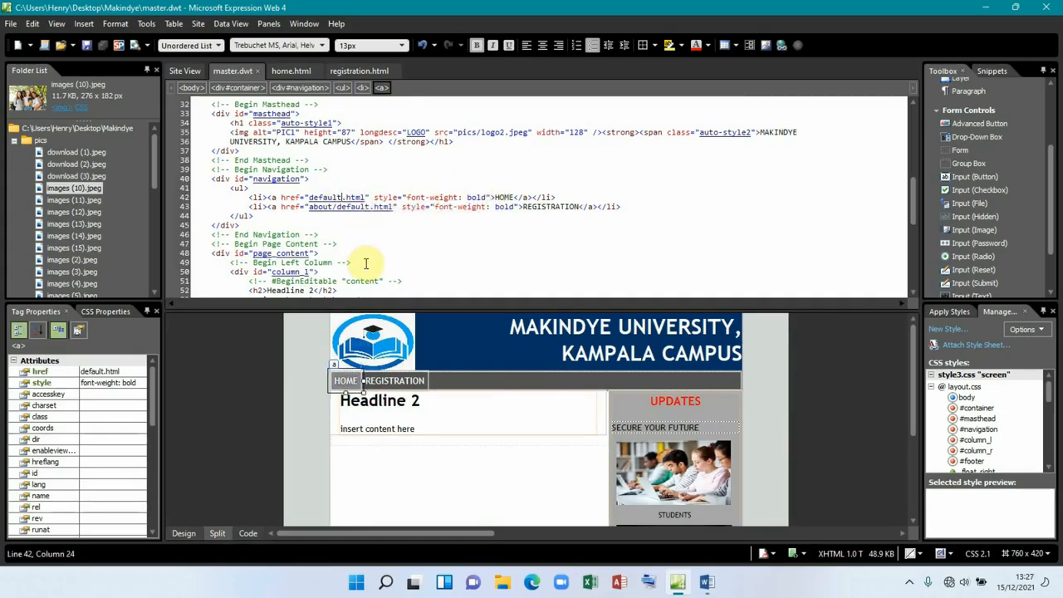
{"action": "key", "text": "BackSpace"}
{"action": "key", "text": "BackSpace"}
{"action": "key", "text": "BackSpace"}
{"action": "key", "text": "BackSpace"}
{"action": "key", "text": "BackSpace"}
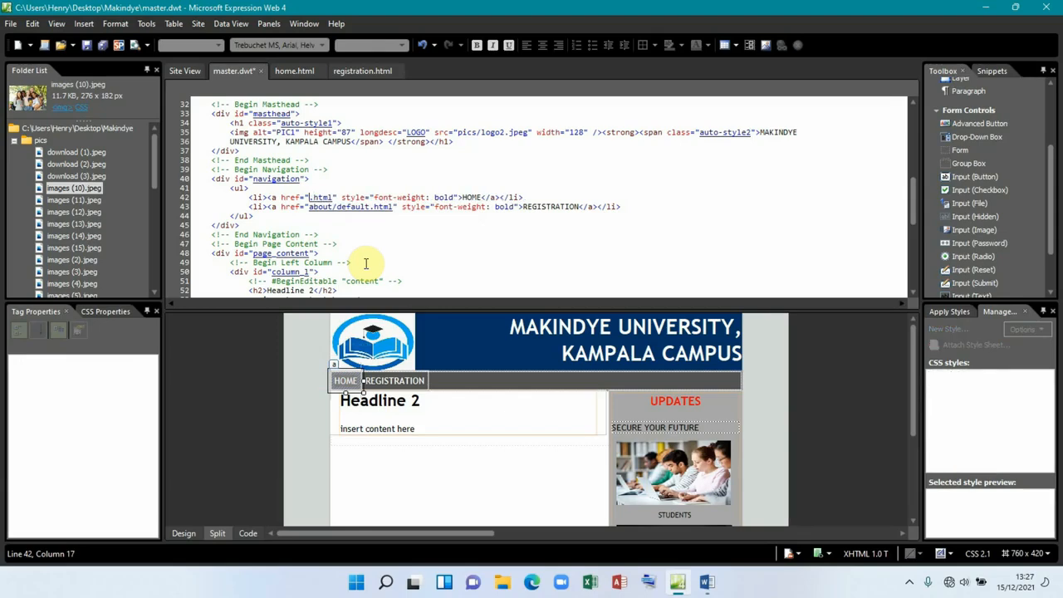
{"action": "type", "text": "H"}
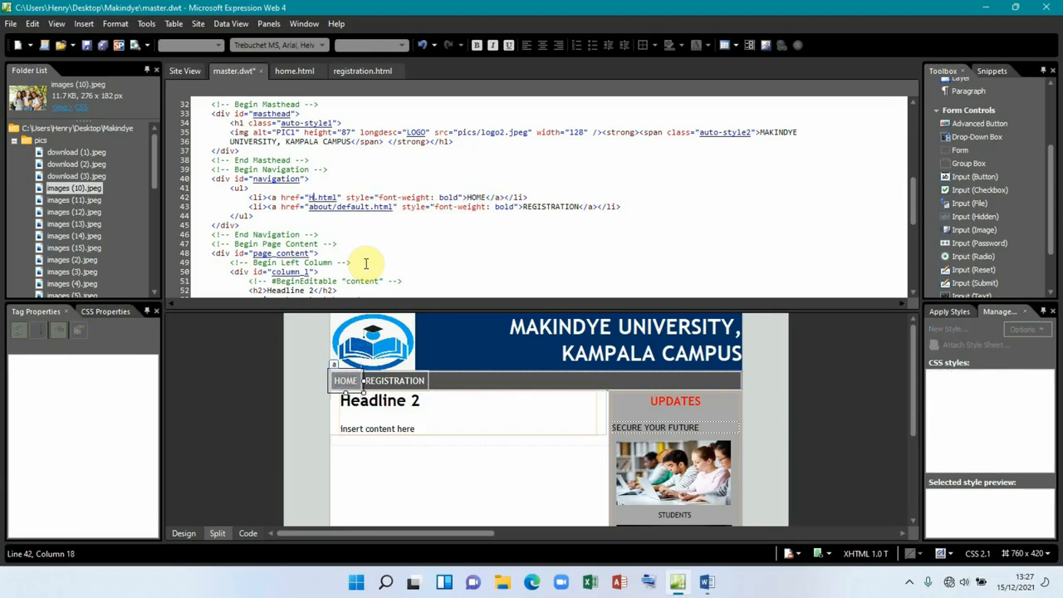
{"action": "key", "text": "BackSpace"}
{"action": "type", "text": "ho"}
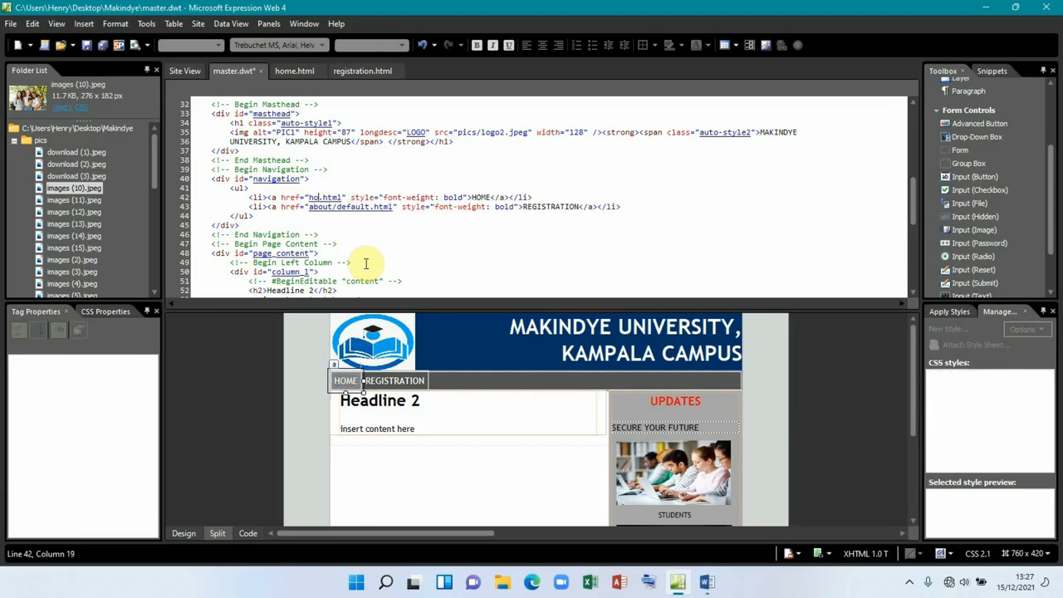
{"action": "type", "text": "me"}
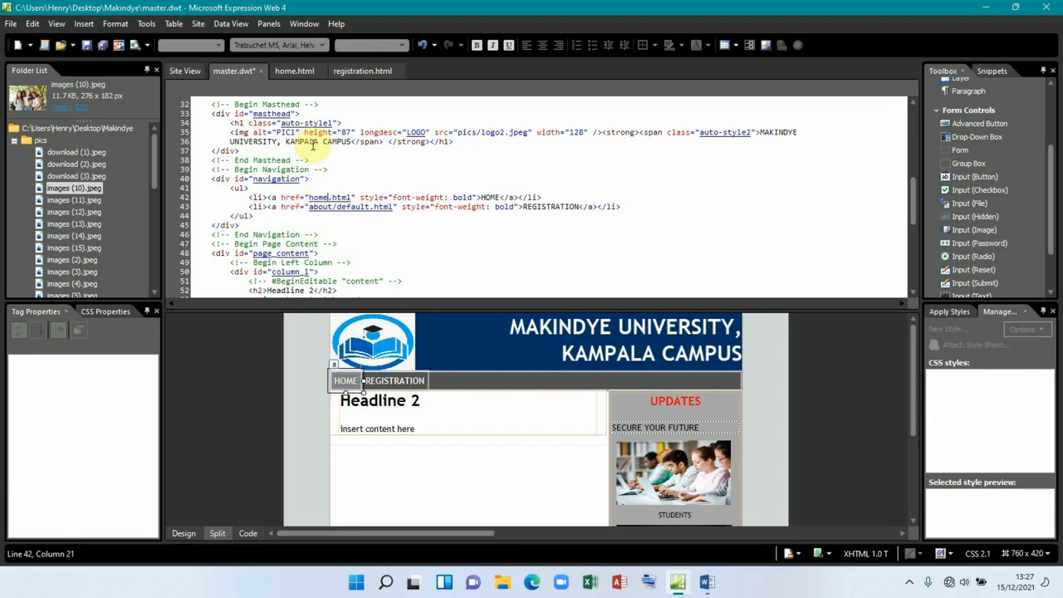
Step: Retype the REGISTRATION link's href as registration.html
{"action": "left_click", "coordinate": [371, 206]}
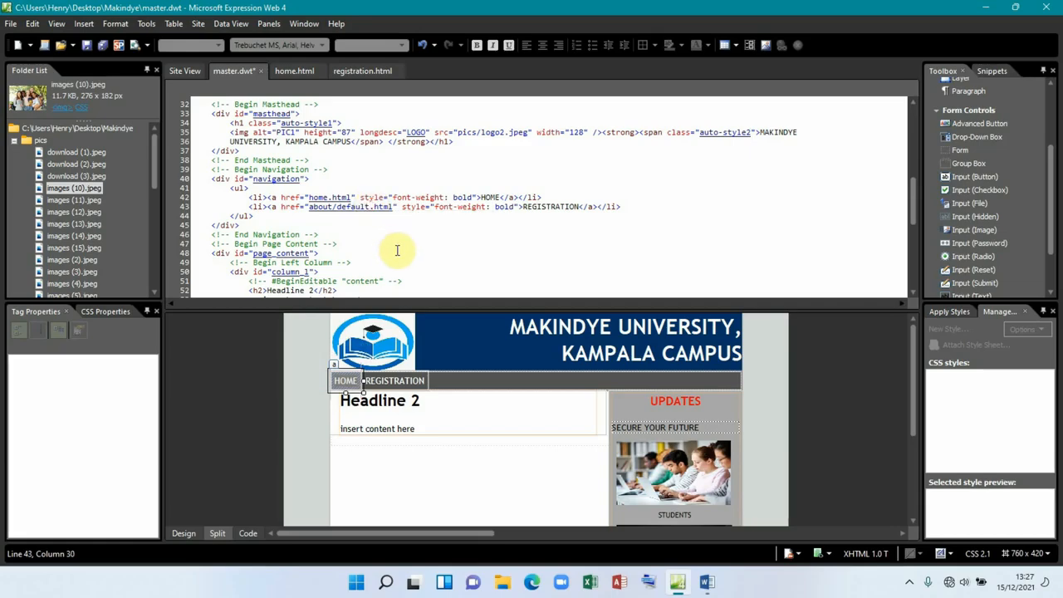
{"action": "key", "text": "BackSpace"}
{"action": "key", "text": "BackSpace"}
{"action": "key", "text": "BackSpace"}
{"action": "key", "text": "BackSpace"}
{"action": "key", "text": "BackSpace"}
{"action": "key", "text": "BackSpace"}
{"action": "key", "text": "BackSpace"}
{"action": "key", "text": "BackSpace"}
{"action": "key", "text": "BackSpace"}
{"action": "key", "text": "BackSpace"}
{"action": "key", "text": "BackSpace"}
{"action": "key", "text": "BackSpace"}
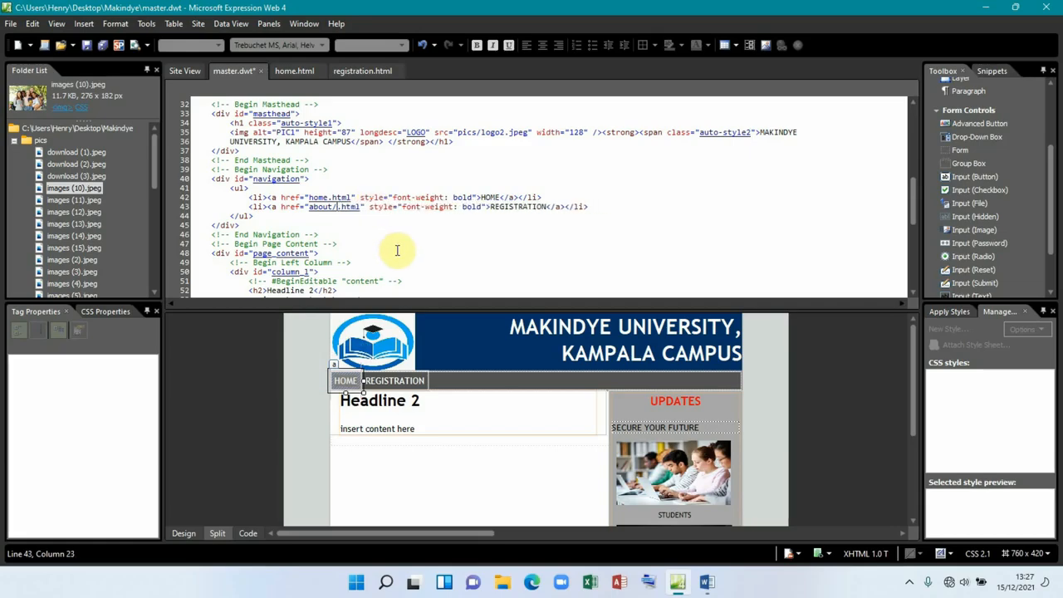
{"action": "key", "text": "BackSpace"}
{"action": "type", "text": "registra"}
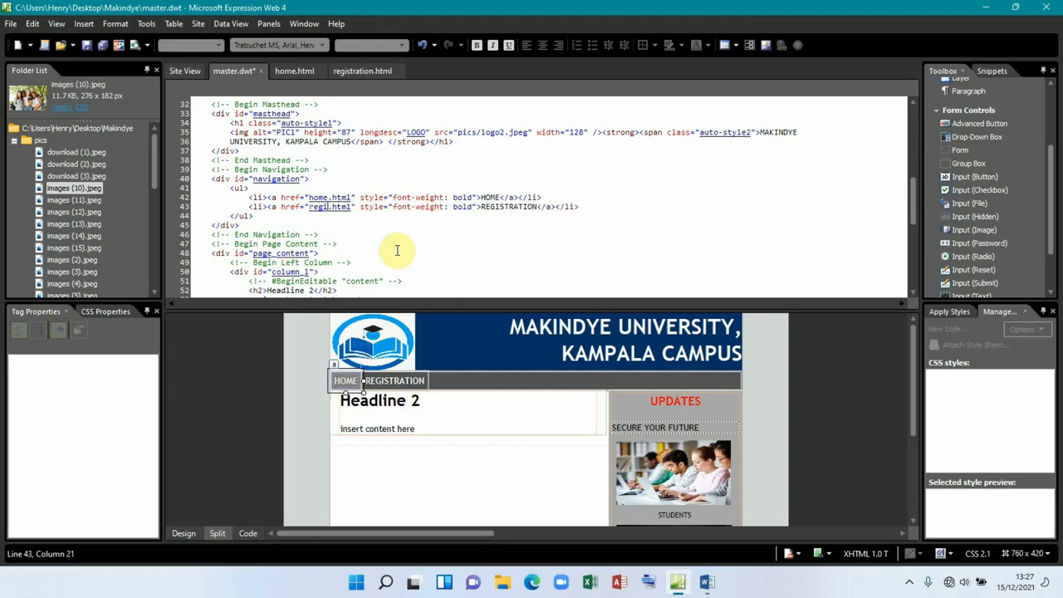
{"action": "type", "text": "tion"}
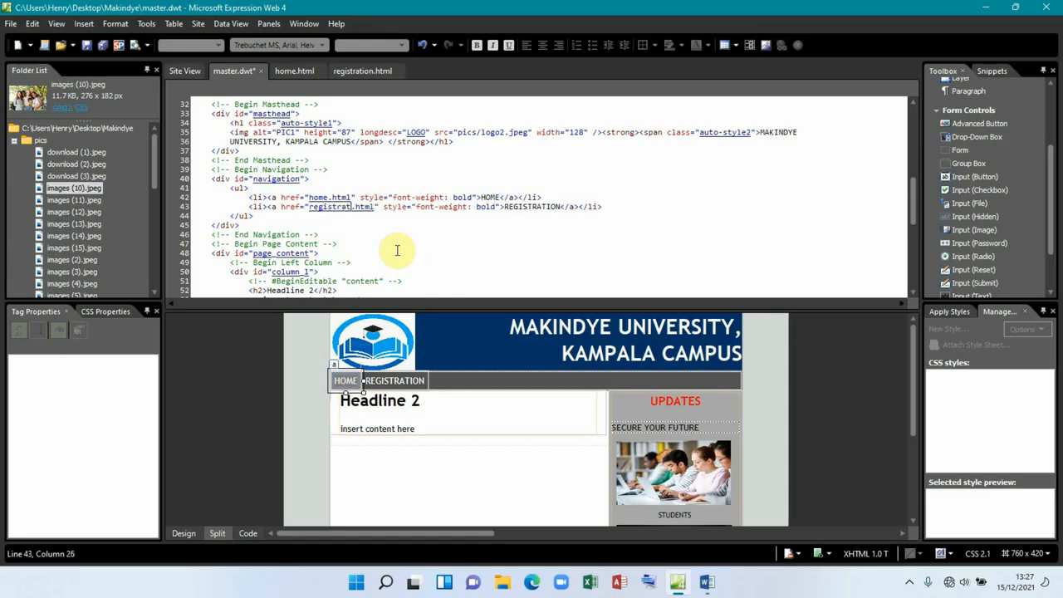
Step: Save master.dwt in Design view, updating its 2 attached pages, and return to Word
{"action": "left_click", "coordinate": [186, 529]}
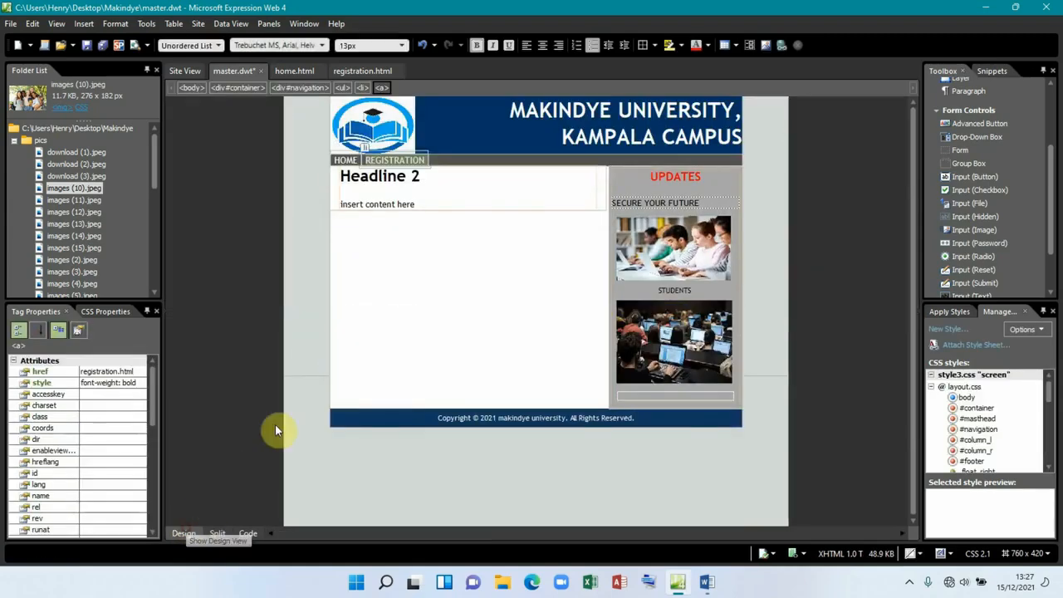
{"action": "left_click", "coordinate": [107, 48]}
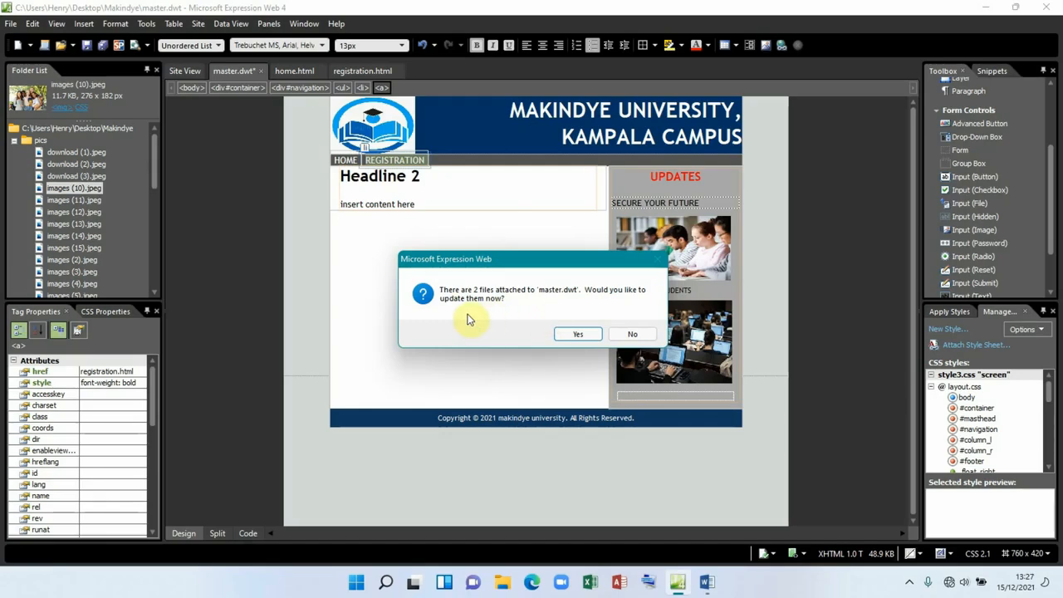
{"action": "left_click", "coordinate": [579, 335]}
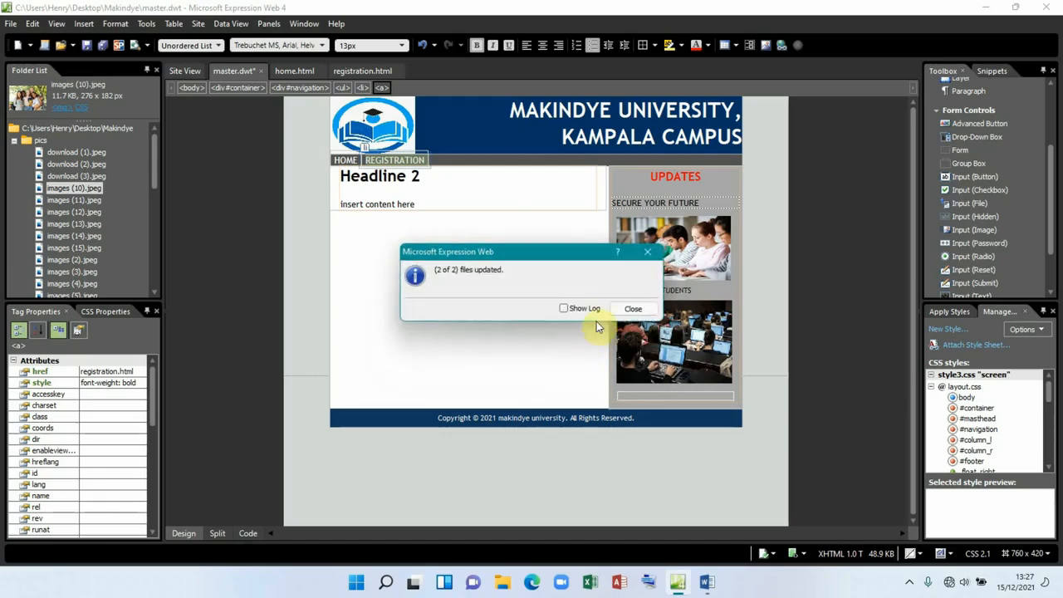
{"action": "left_click", "coordinate": [631, 308]}
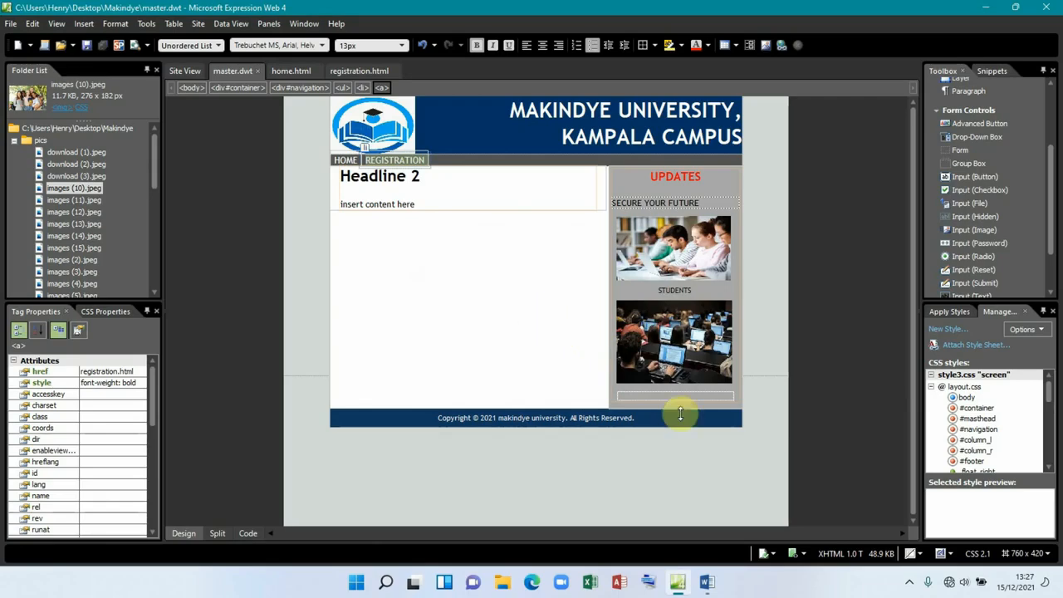
{"action": "left_click", "coordinate": [707, 581]}
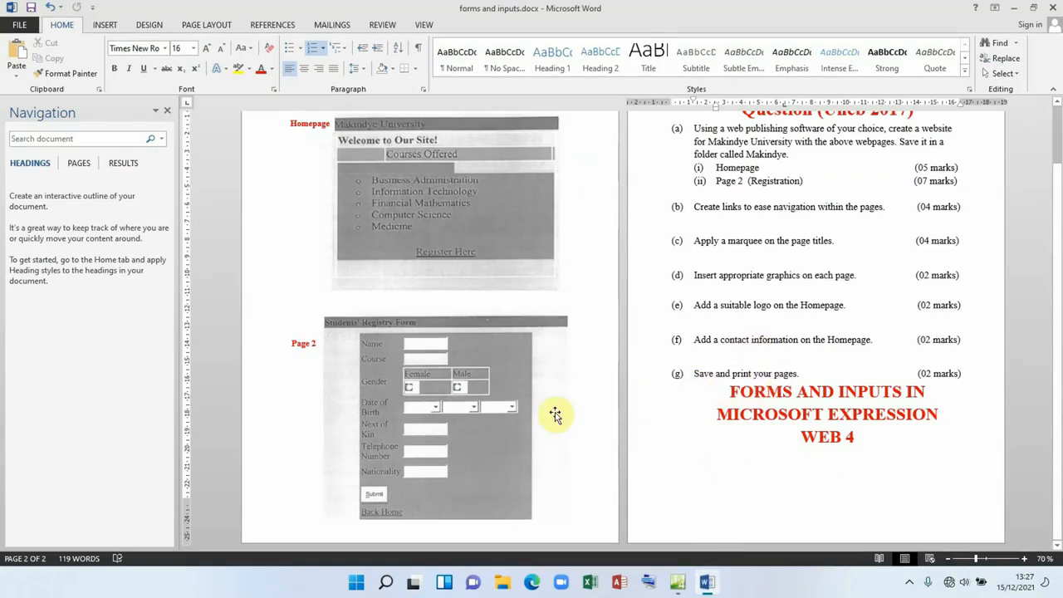
Step: Review the registration form requirements on Page 2 of the Word sheet, then return to Expression Web
{"action": "scroll", "coordinate": [554, 415], "scroll_direction": "up", "scroll_amount": 2}
{"action": "scroll", "coordinate": [555, 414], "scroll_direction": "down", "scroll_amount": 1}
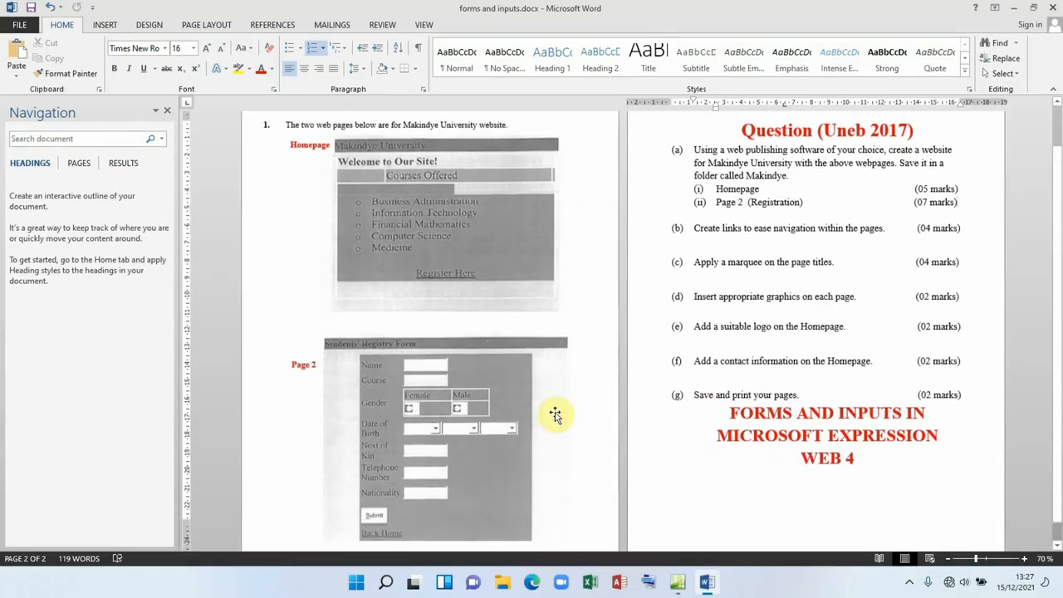
{"action": "scroll", "coordinate": [555, 415], "scroll_direction": "up", "scroll_amount": 1}
{"action": "scroll", "coordinate": [558, 414], "scroll_direction": "down", "scroll_amount": 1}
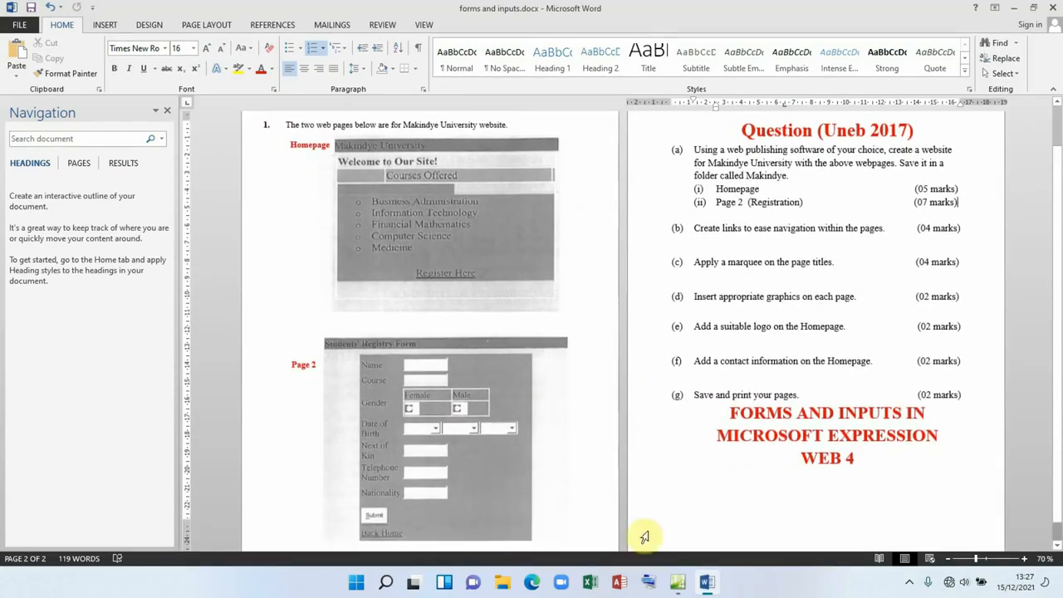
{"action": "left_click", "coordinate": [678, 584]}
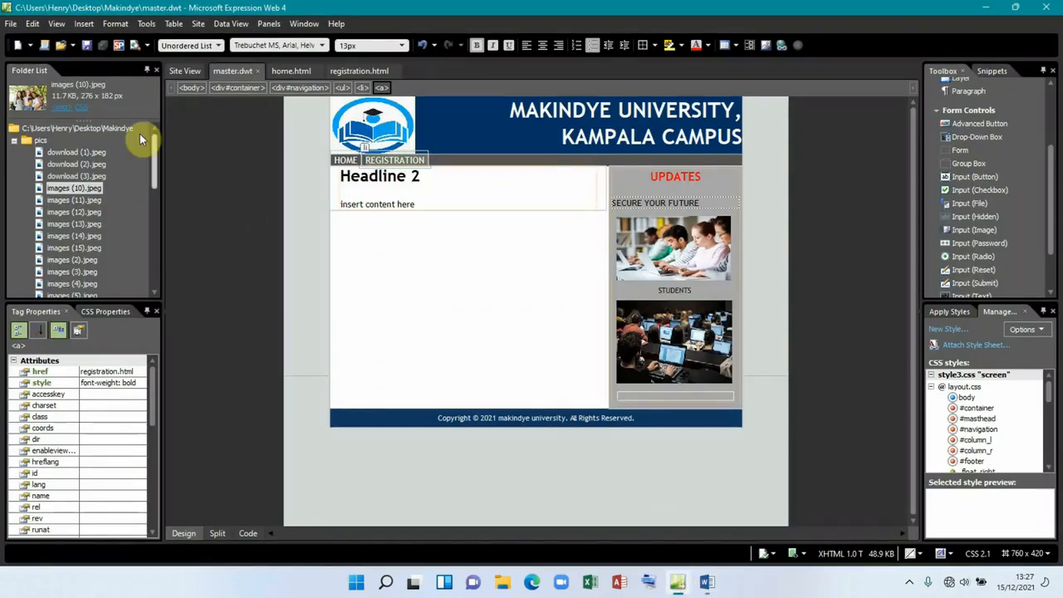
Step: Check the Tools menu and Preview in Browser list without choosing, then minimise the master.dwt window
{"action": "left_click", "coordinate": [56, 25]}
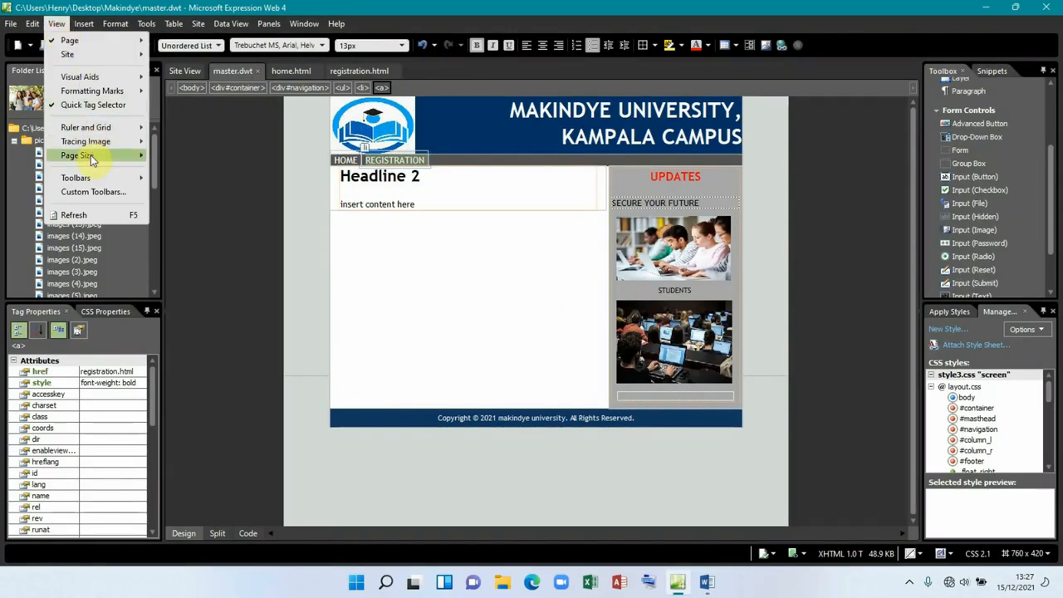
{"action": "mouse_move", "coordinate": [91, 155]}
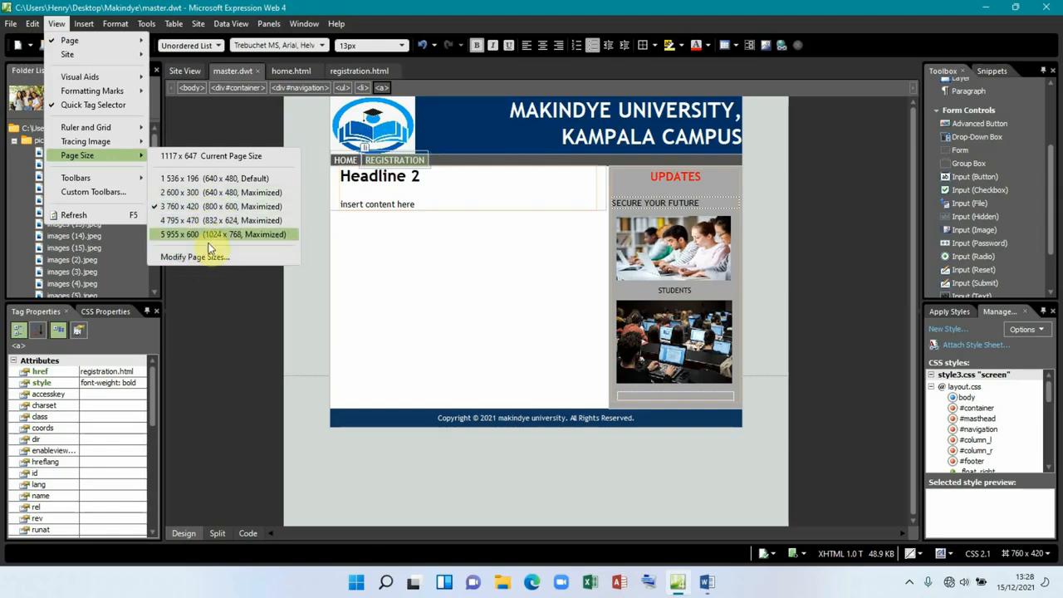
{"action": "mouse_move", "coordinate": [152, 24]}
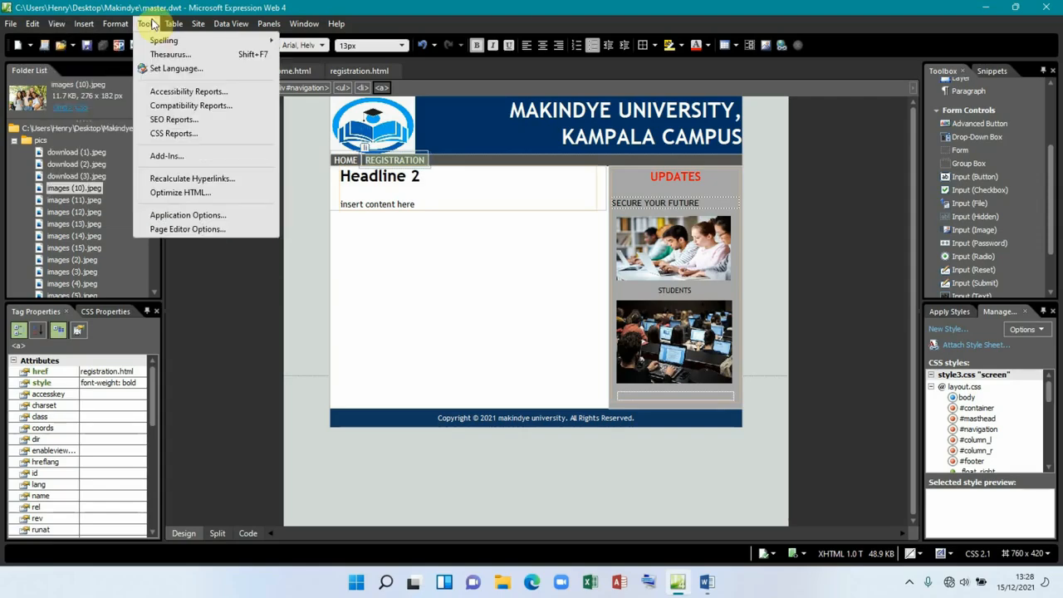
{"action": "left_click", "coordinate": [220, 249]}
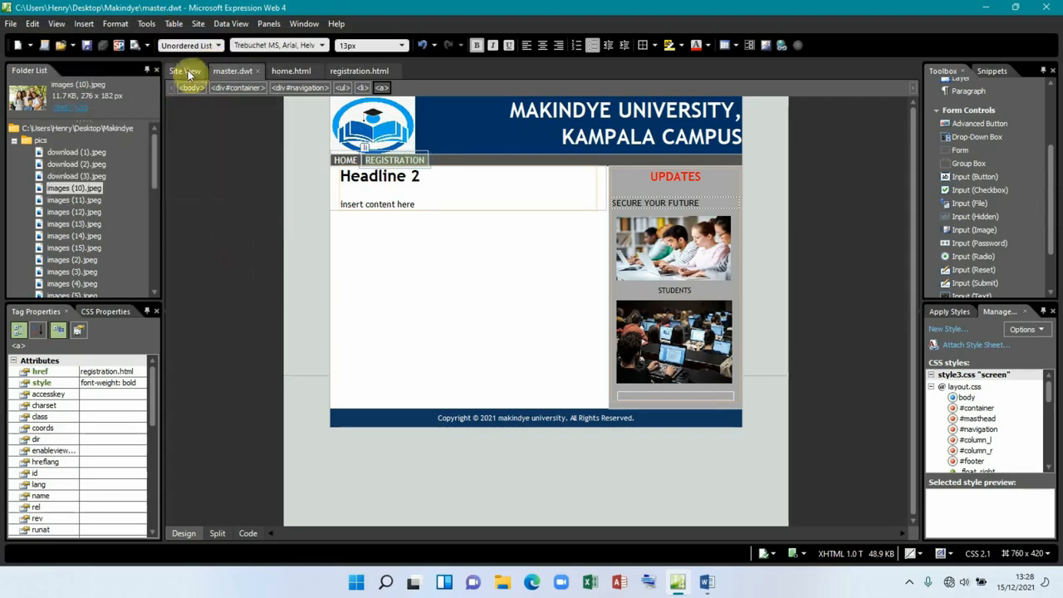
{"action": "left_click", "coordinate": [147, 46]}
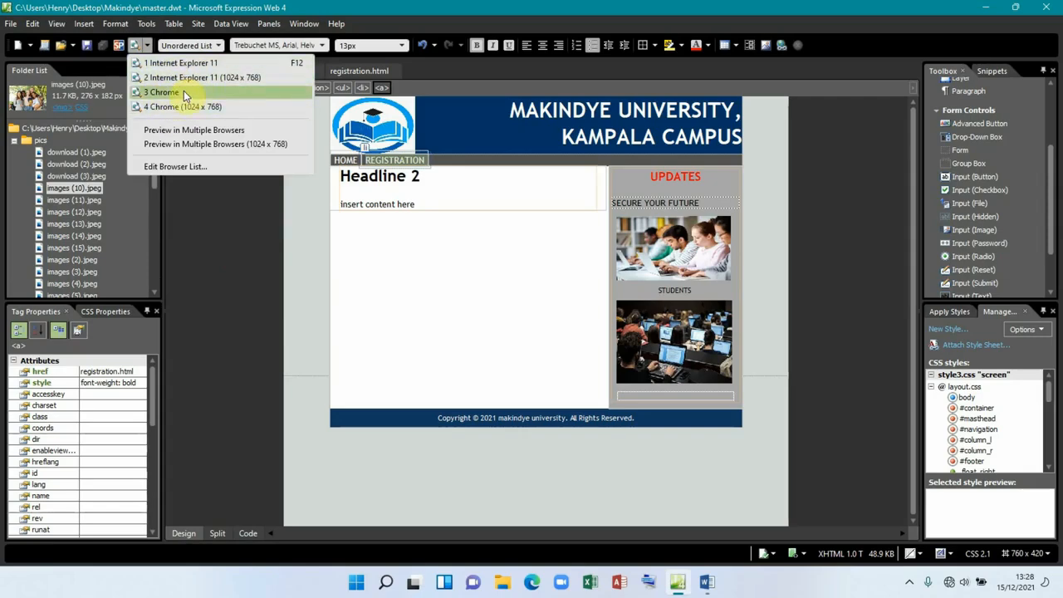
{"action": "left_click", "coordinate": [269, 253]}
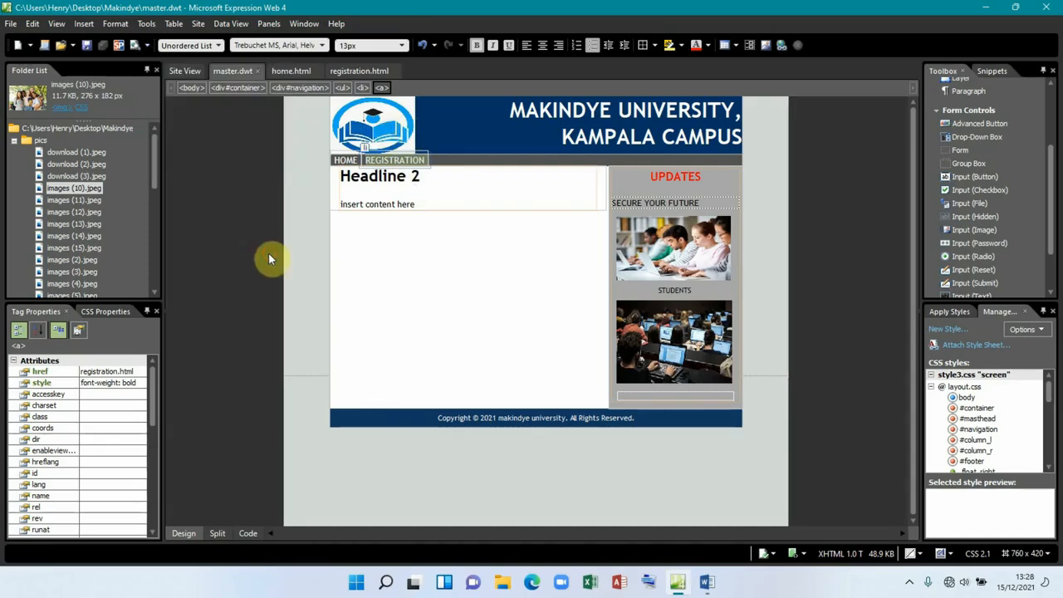
{"action": "left_click", "coordinate": [984, 8]}
Step: Open the Makindye desktop folder and launch home.html in Microsoft Edge
{"action": "left_click", "coordinate": [1010, 12]}
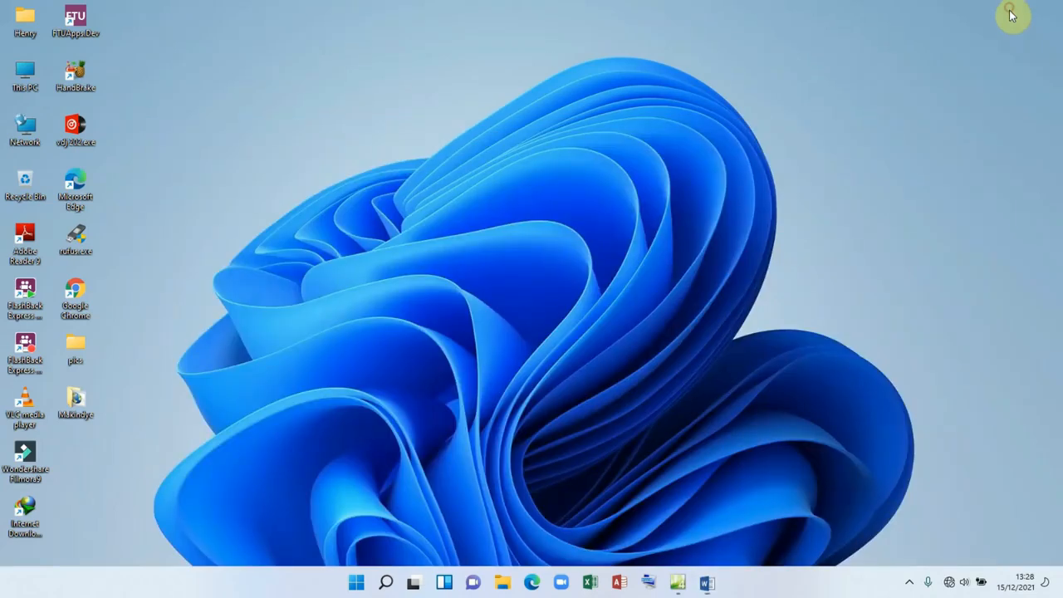
{"action": "right_click", "coordinate": [94, 407]}
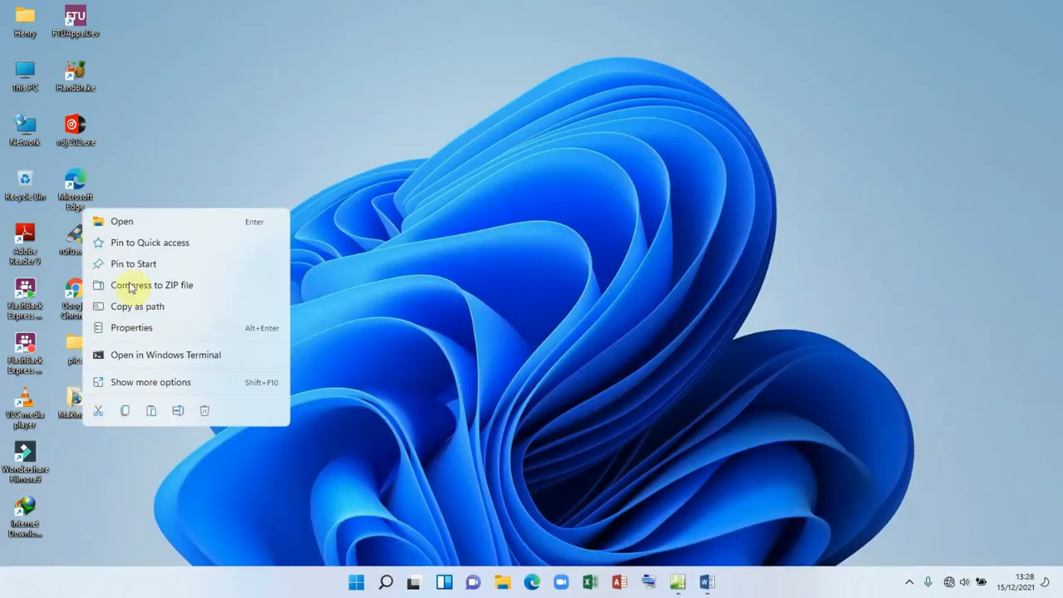
{"action": "left_click", "coordinate": [131, 218]}
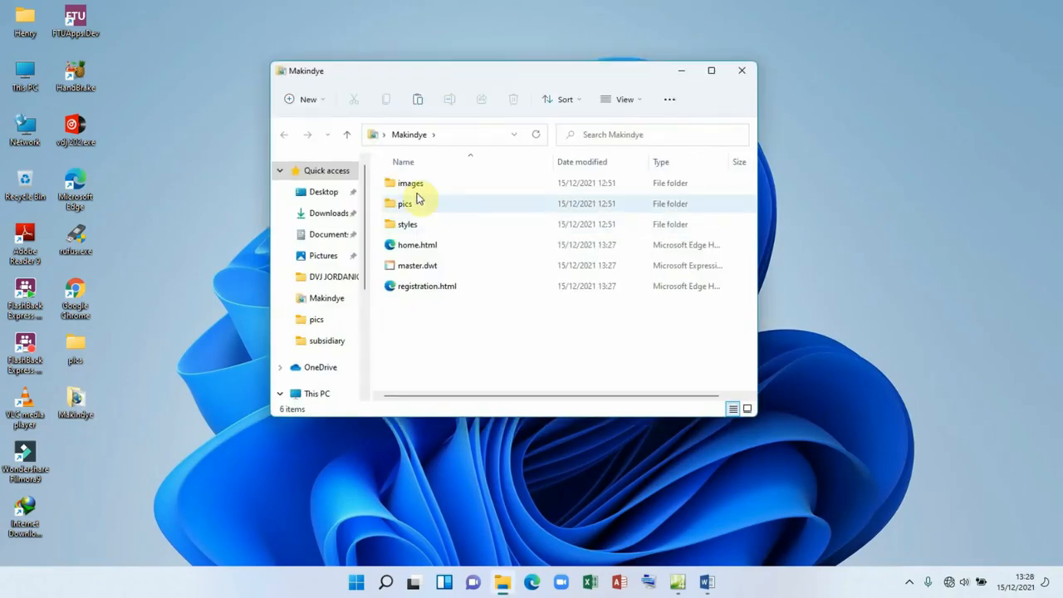
{"action": "left_click", "coordinate": [428, 254]}
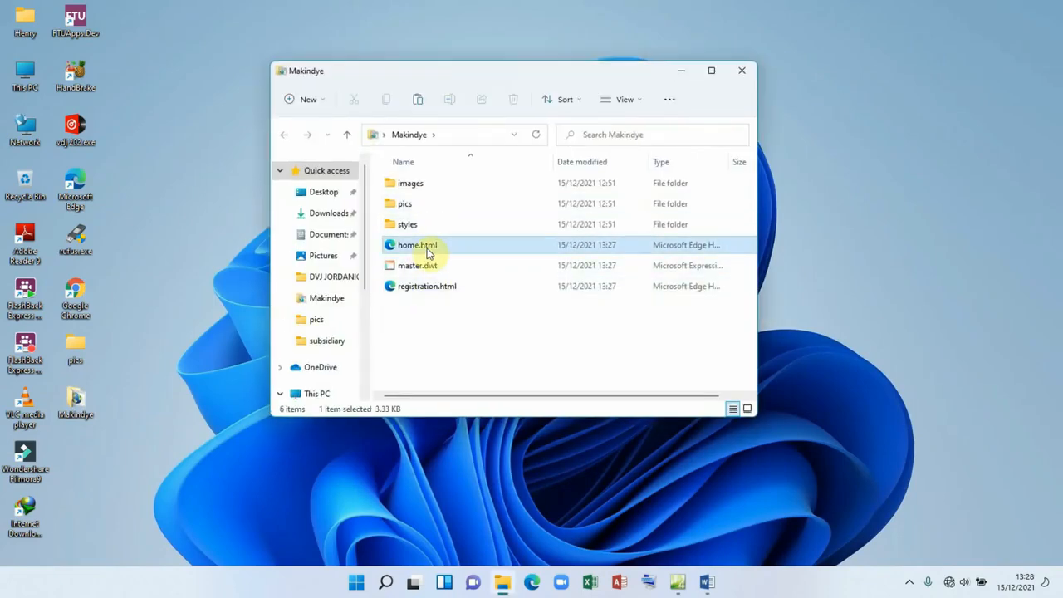
{"action": "double_click", "coordinate": [427, 251]}
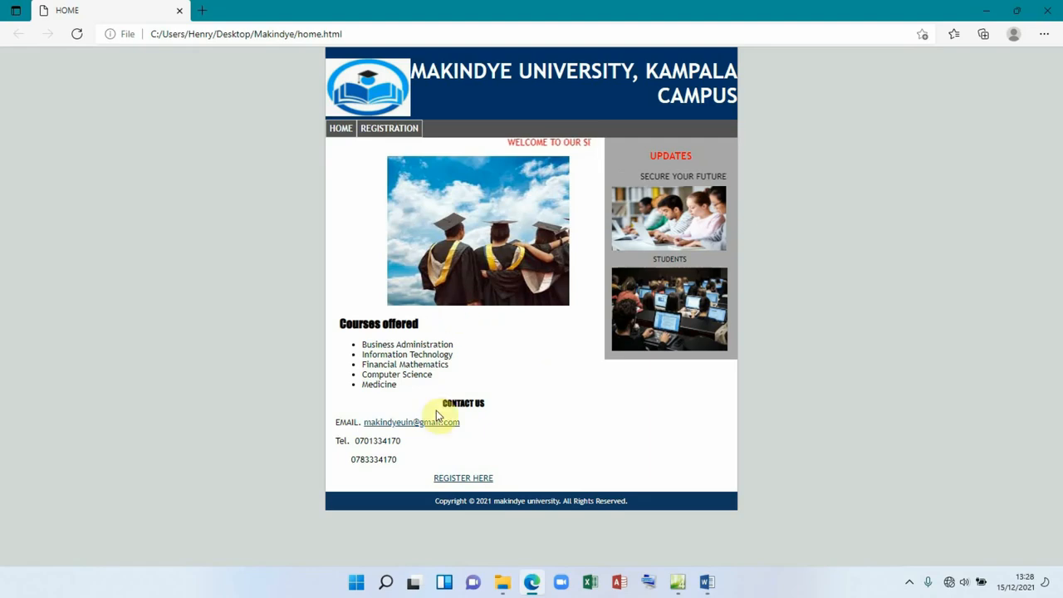
Step: Follow the REGISTER HERE link on home.html to load registration.html
{"action": "left_click", "coordinate": [464, 484]}
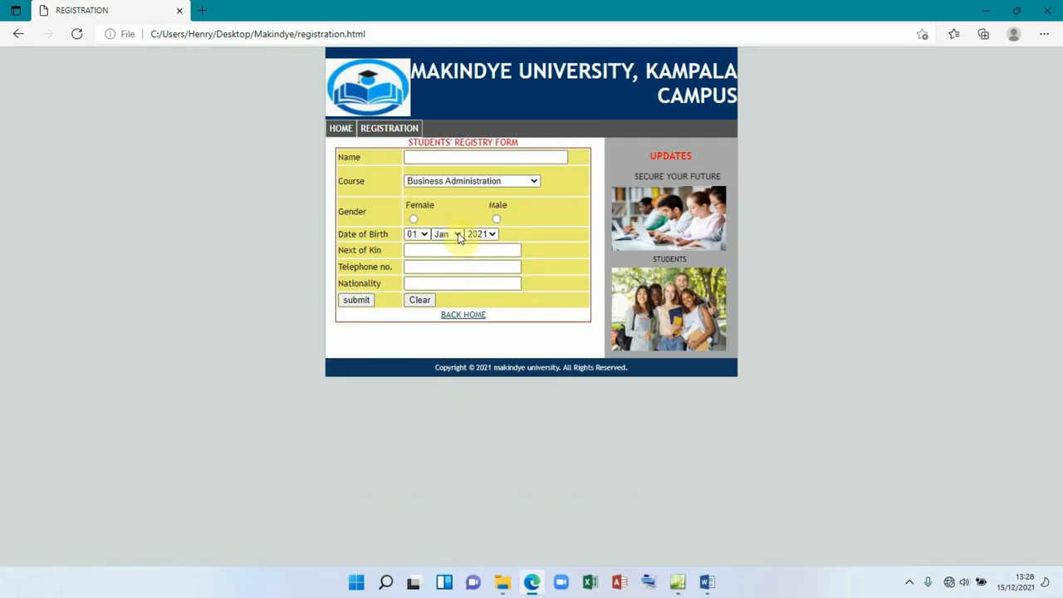
Step: Reload the registration page, enter the student's name, choose Information Technology and tick Male
{"action": "left_click", "coordinate": [392, 135]}
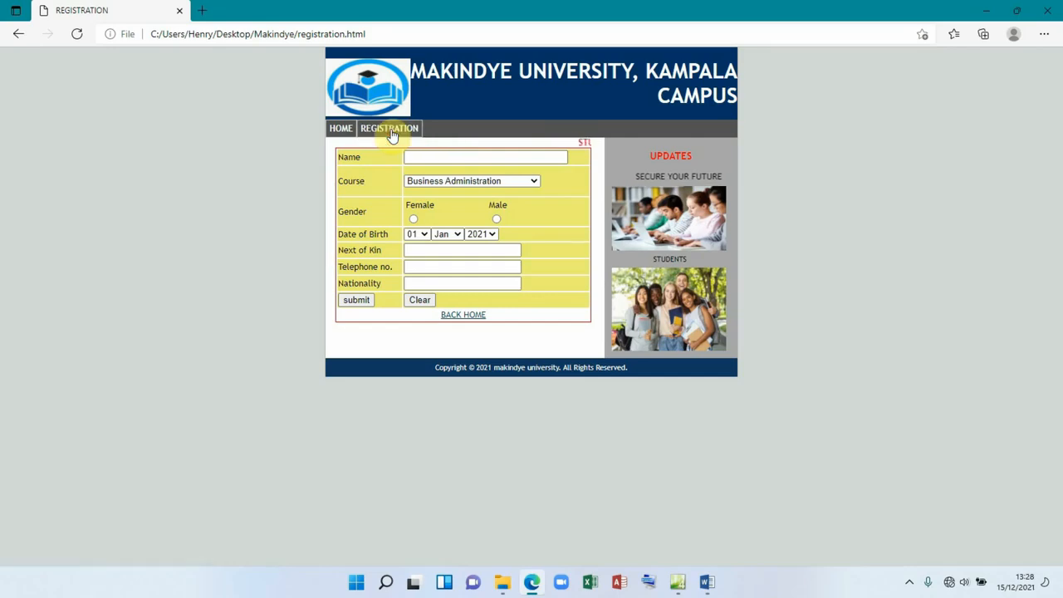
{"action": "left_click", "coordinate": [429, 157]}
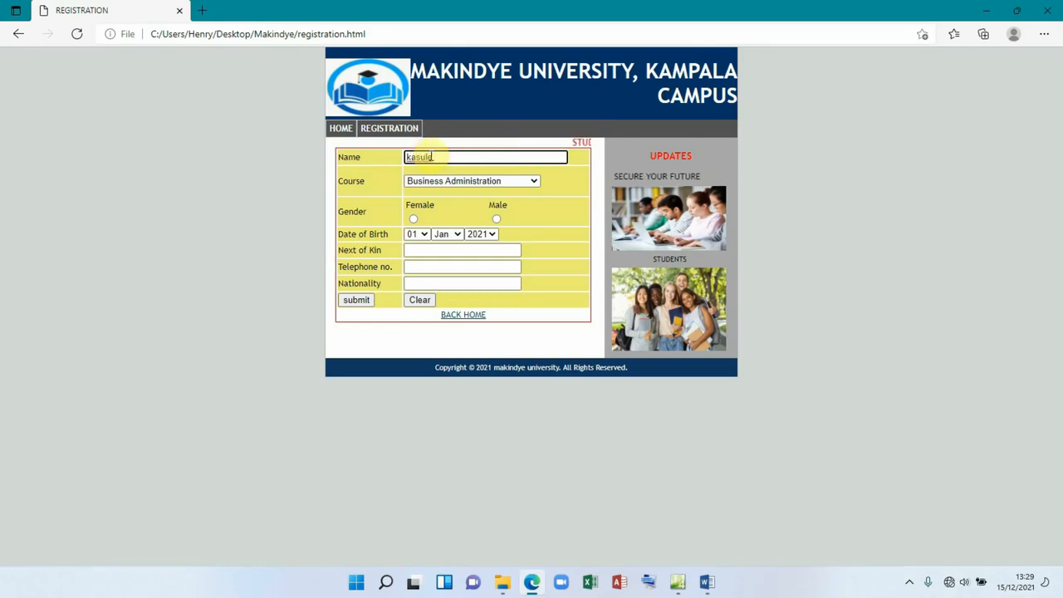
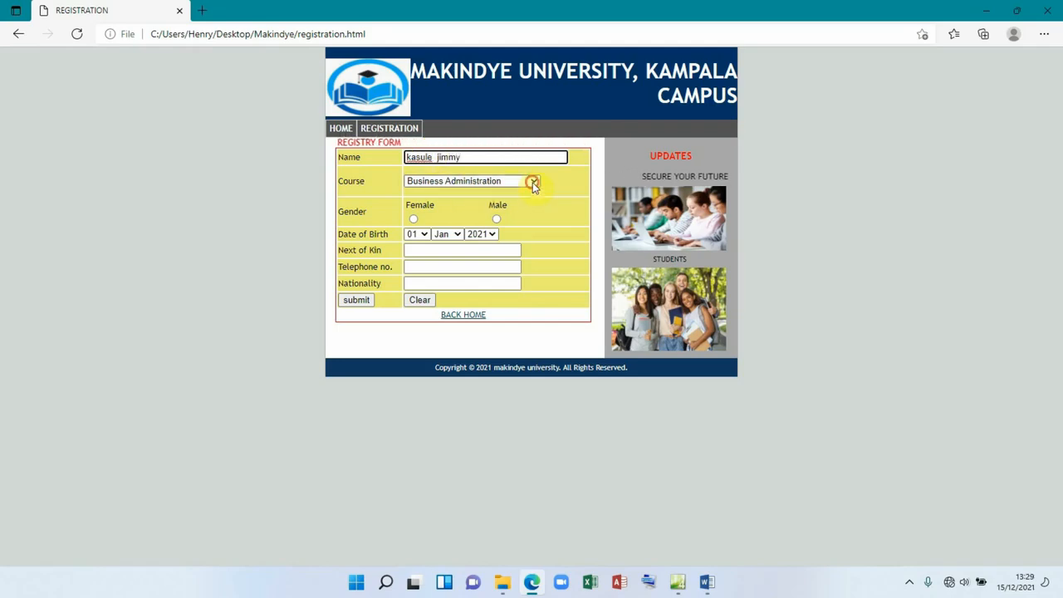
{"action": "left_click", "coordinate": [533, 181]}
{"action": "left_click", "coordinate": [458, 207]}
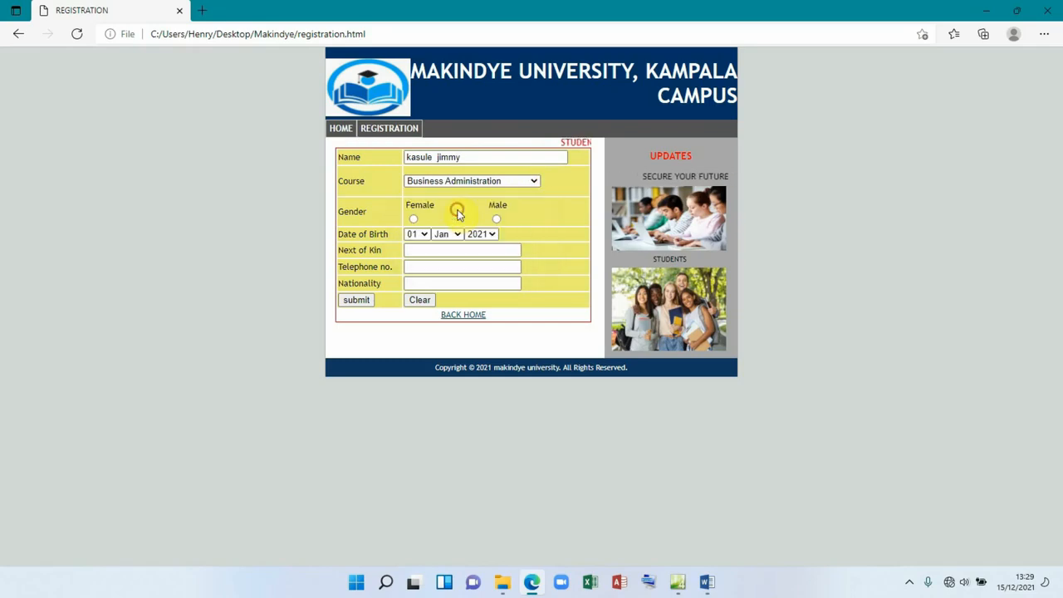
{"action": "left_click", "coordinate": [496, 219]}
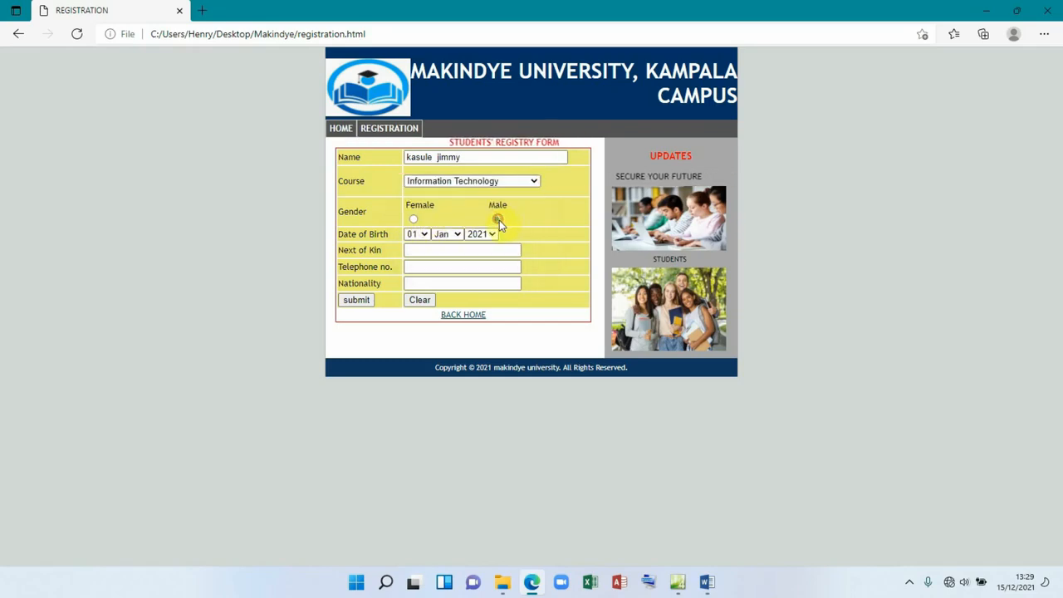
Step: Set the date of birth to 09 Jun 2016
{"action": "left_click", "coordinate": [419, 234]}
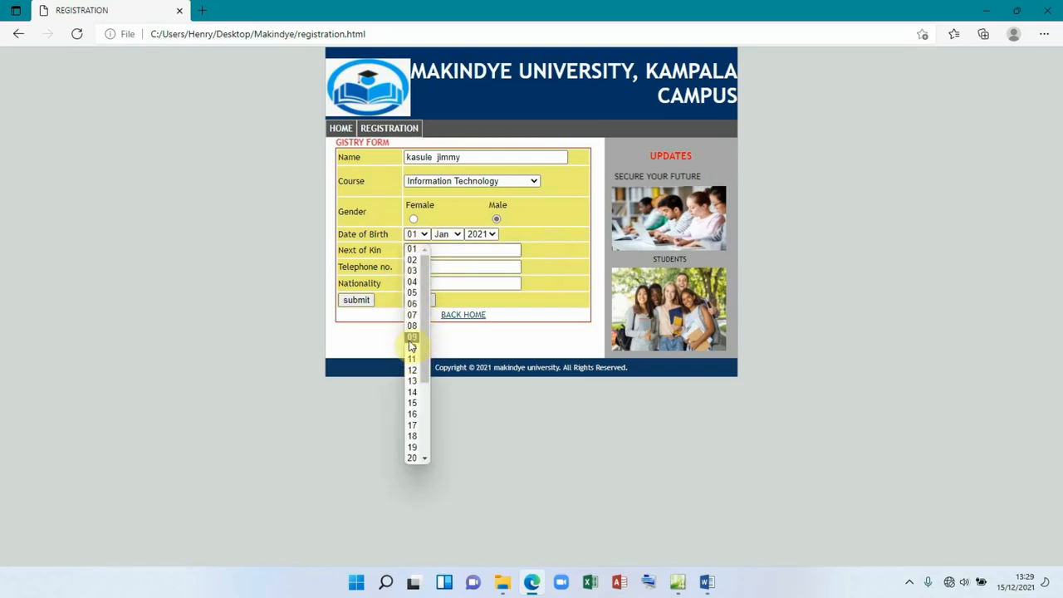
{"action": "left_click", "coordinate": [412, 337]}
{"action": "left_click", "coordinate": [460, 235]}
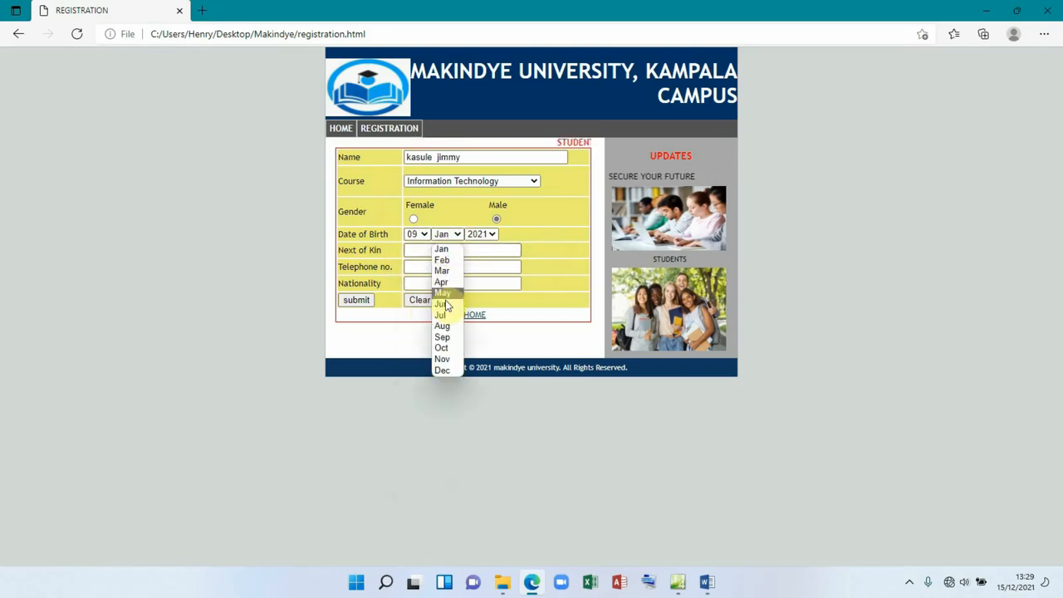
{"action": "left_click", "coordinate": [447, 304]}
{"action": "left_click", "coordinate": [493, 235]}
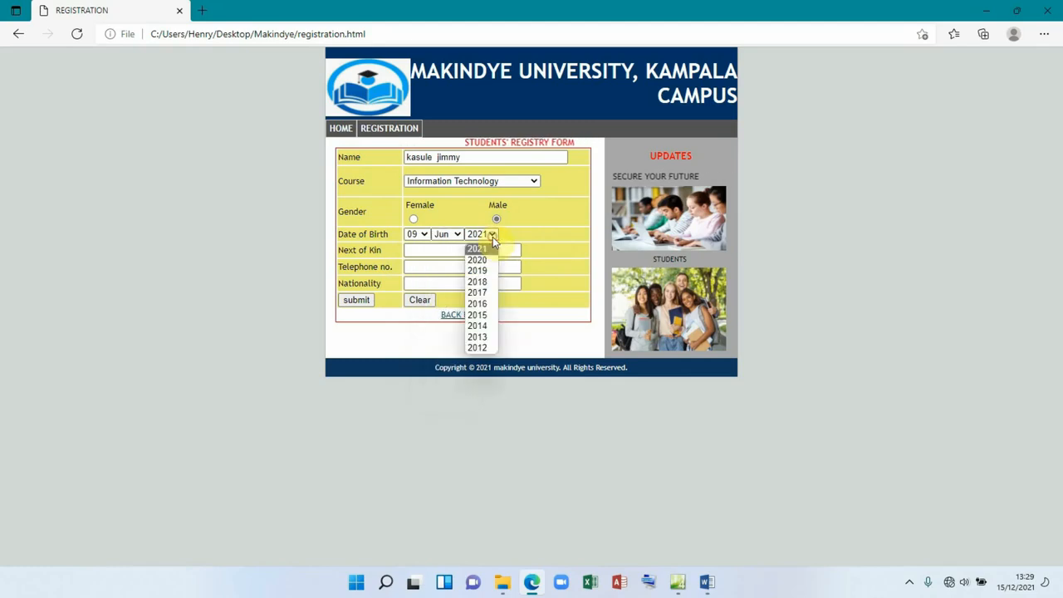
{"action": "left_click", "coordinate": [482, 301]}
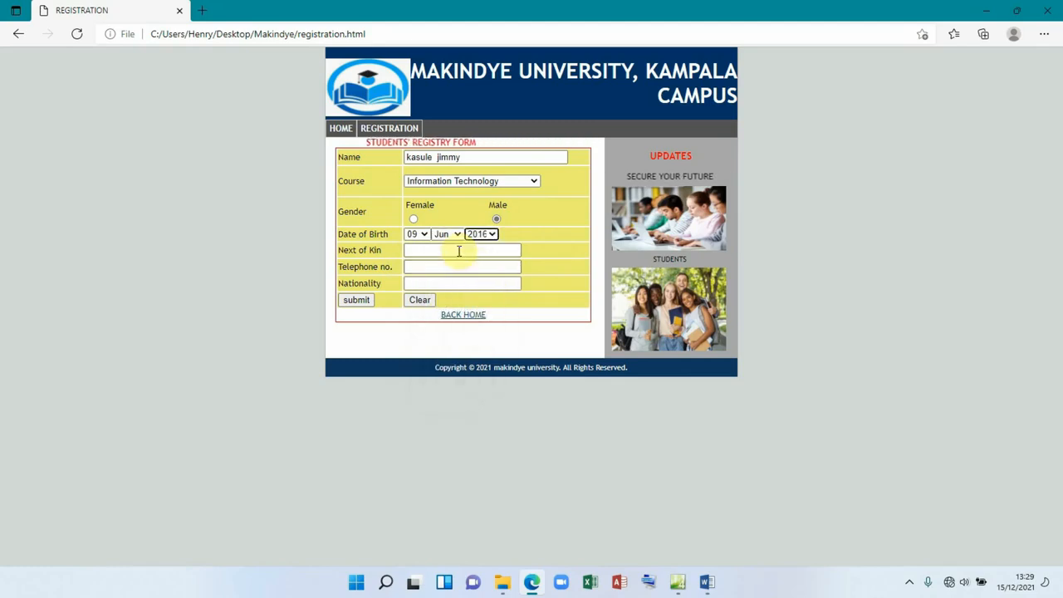
Step: Fill in the next of kin's name and nationality 'ugandan', then submit the form
{"action": "left_click", "coordinate": [417, 249]}
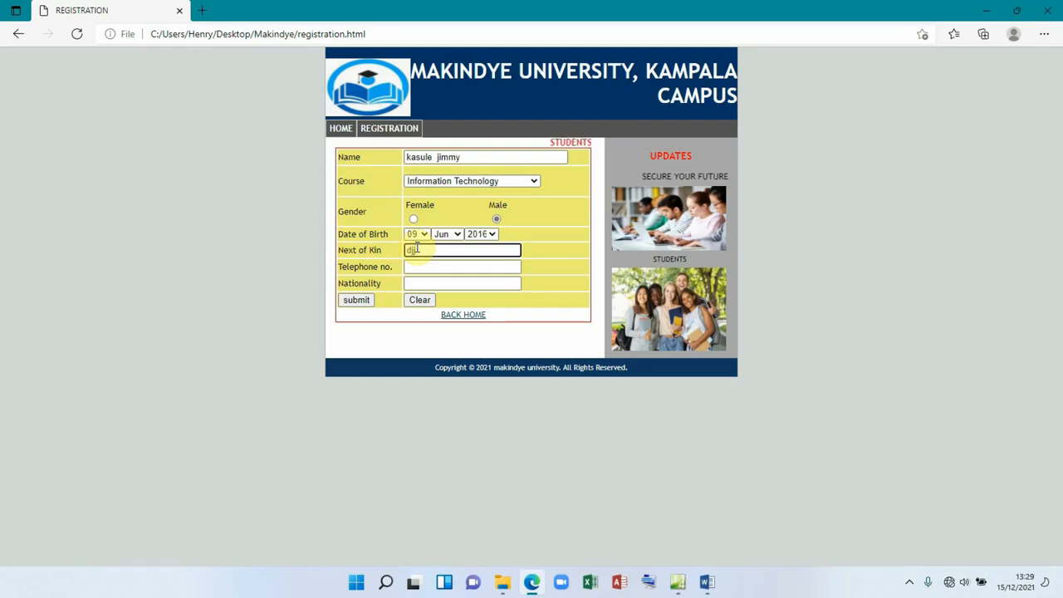
{"action": "type", "text": "reginah"}
{"action": "left_click", "coordinate": [407, 267]}
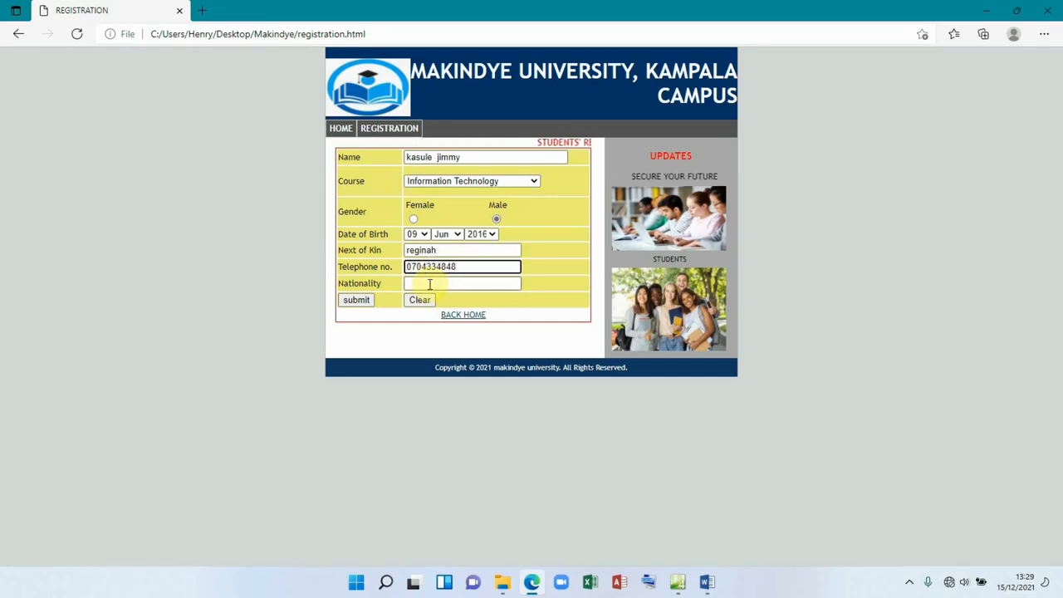
{"action": "left_click", "coordinate": [428, 283]}
{"action": "type", "text": "ug"}
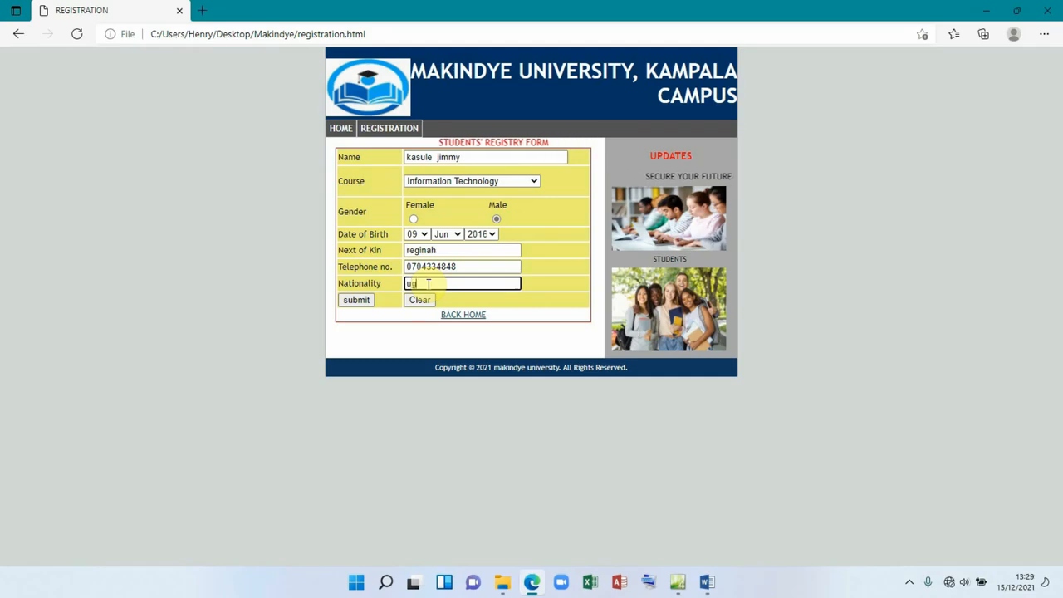
{"action": "type", "text": "andan"}
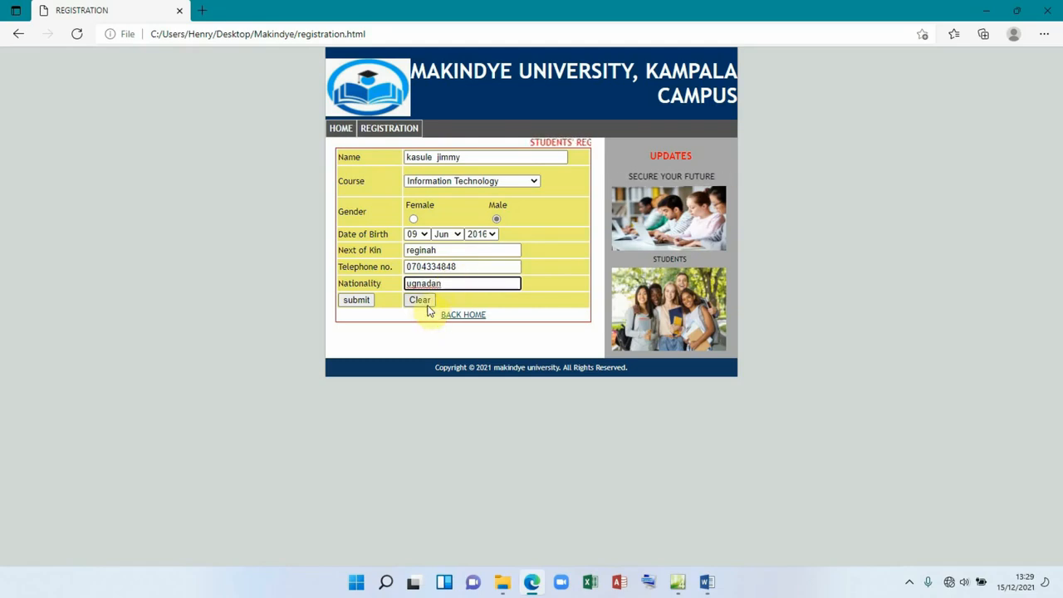
{"action": "left_click", "coordinate": [359, 302]}
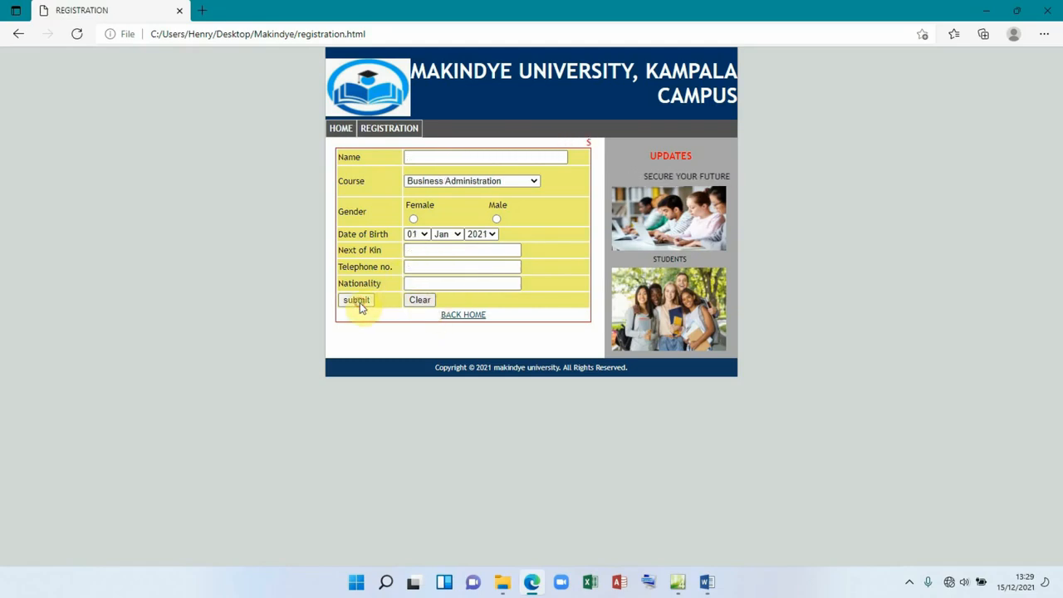